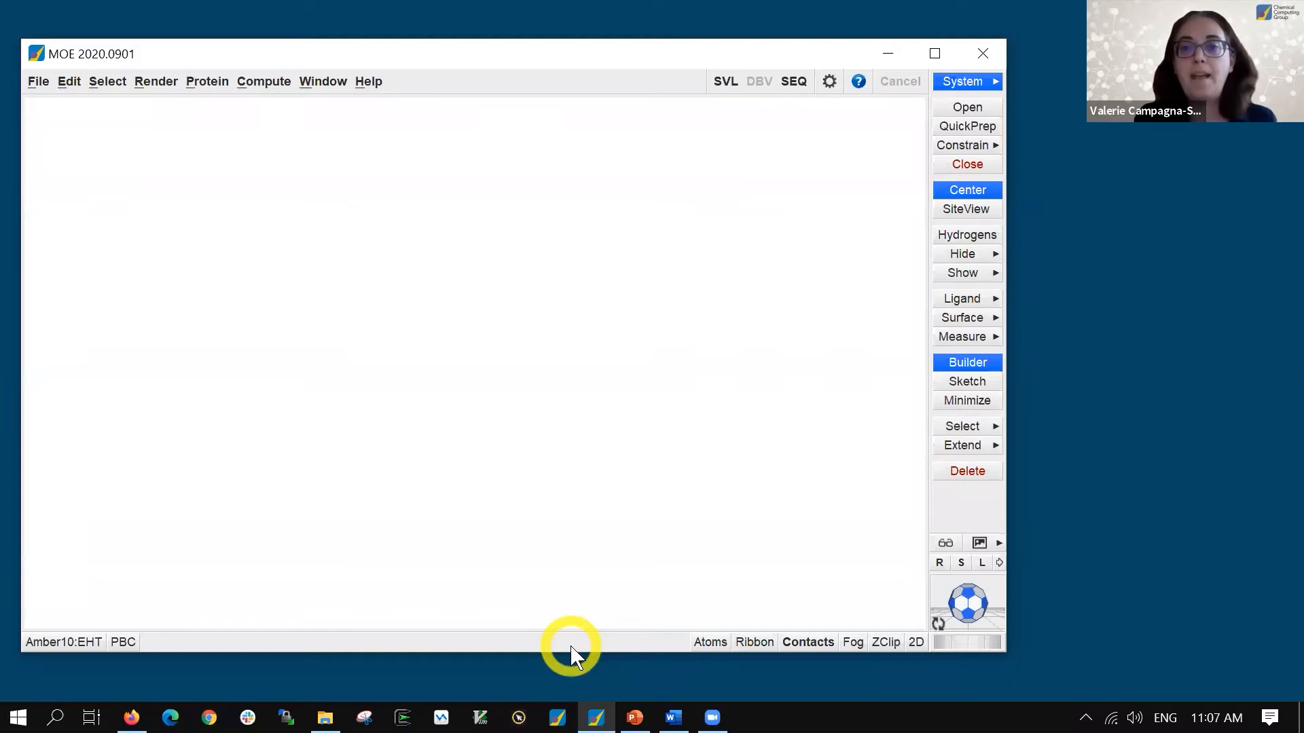
# Load 3dac.pdb.gz as a PDB file with Biomolecule Assembly symmetry
pyautogui.click(976, 114)
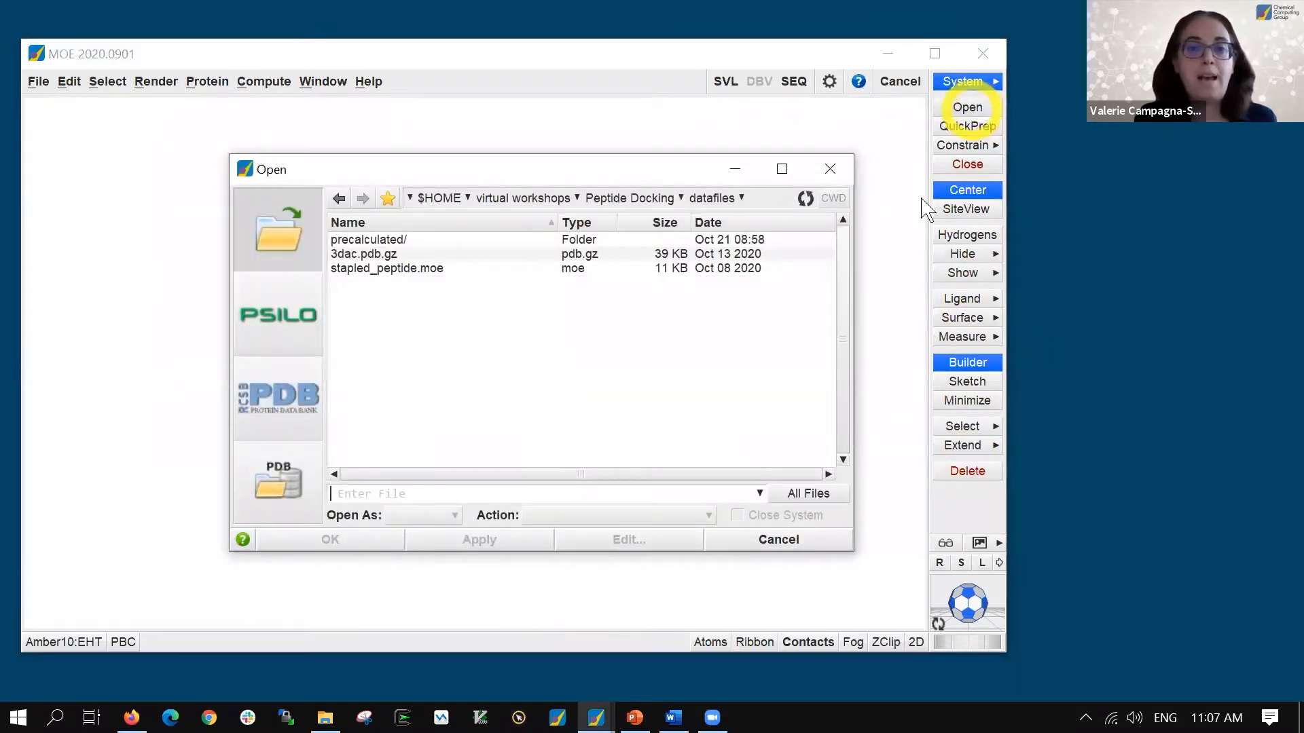
pyautogui.click(380, 254)
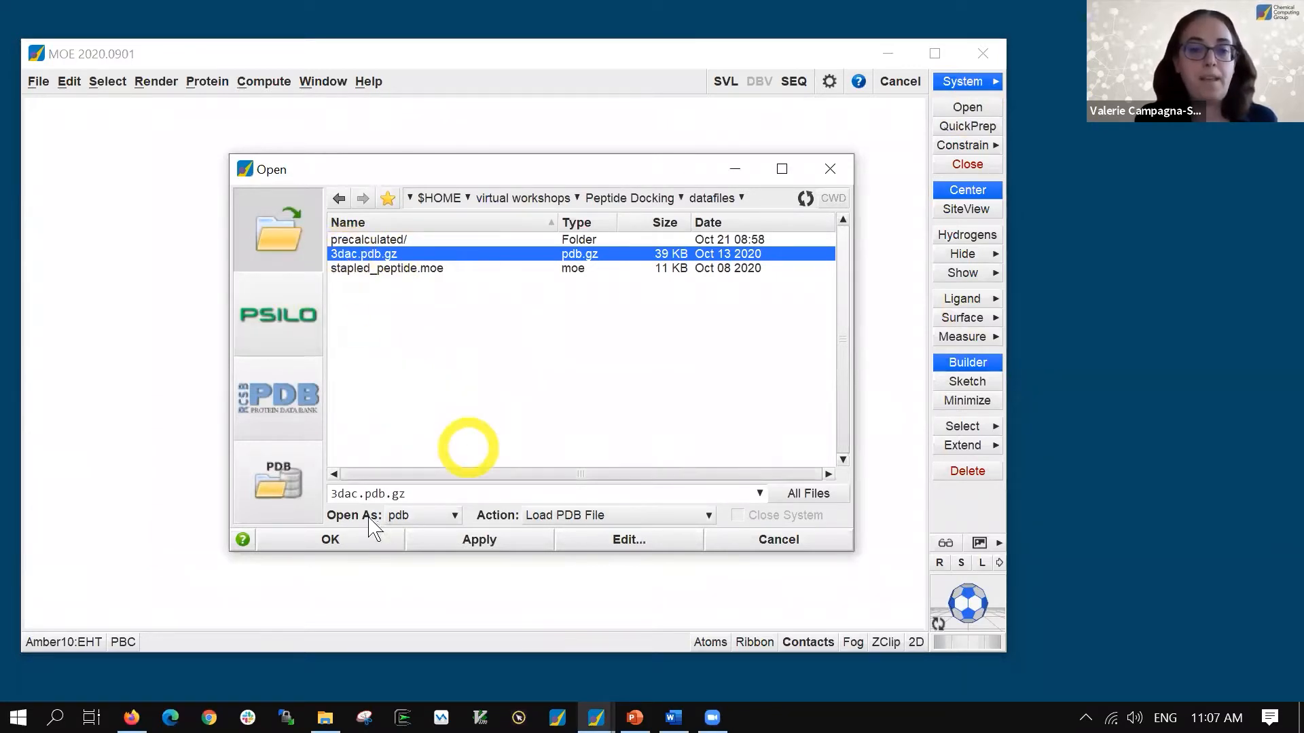
pyautogui.click(333, 541)
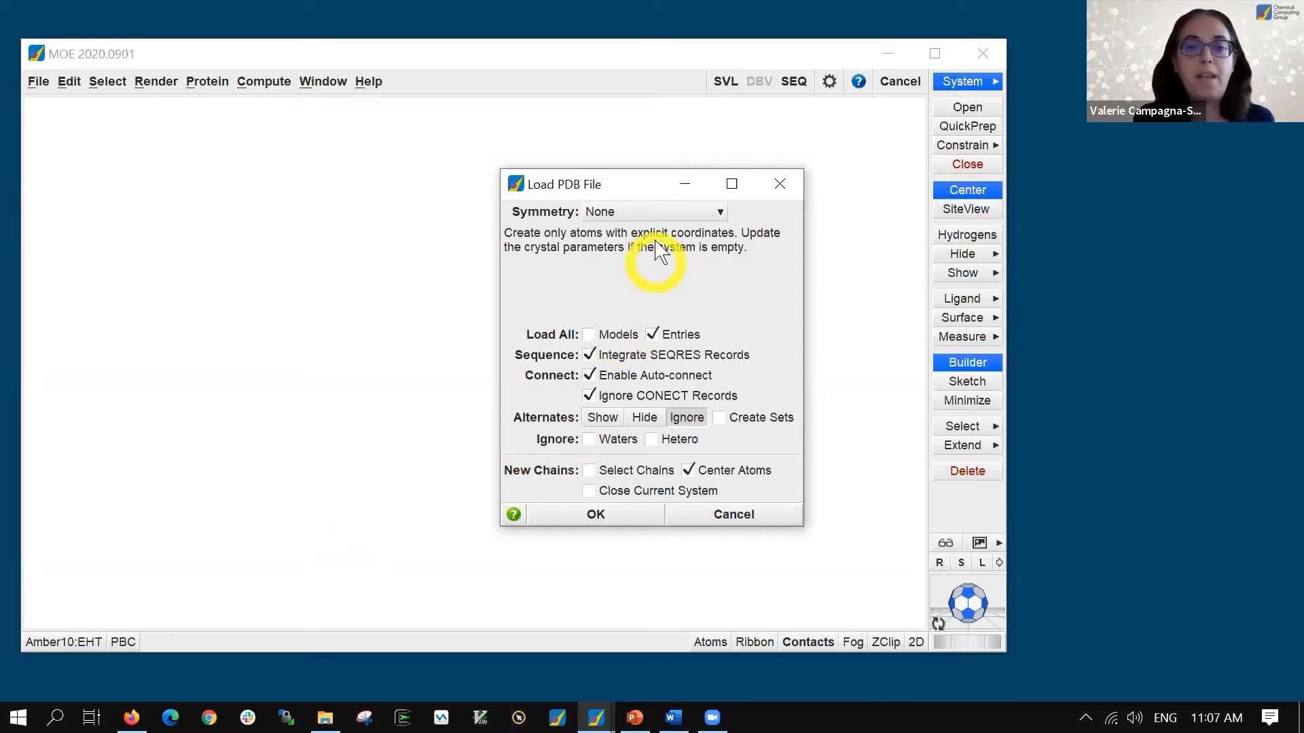
pyautogui.click(652, 212)
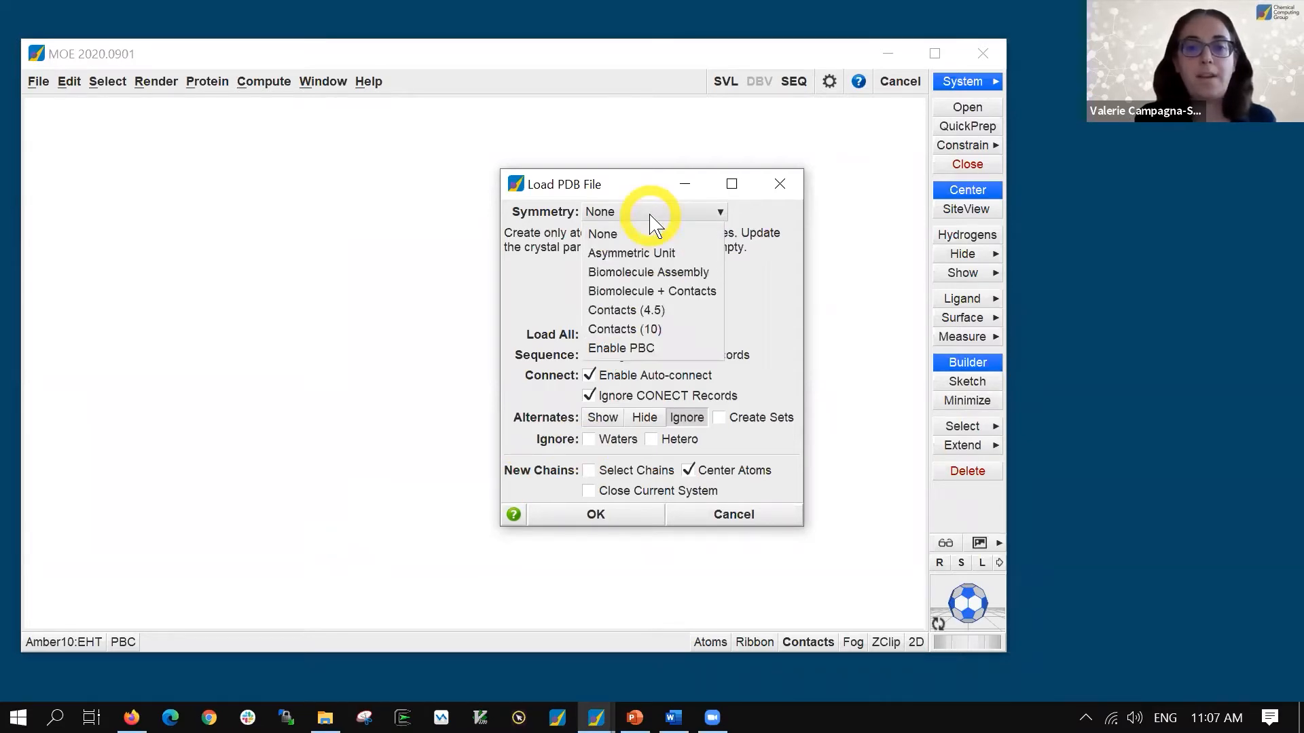
pyautogui.click(652, 273)
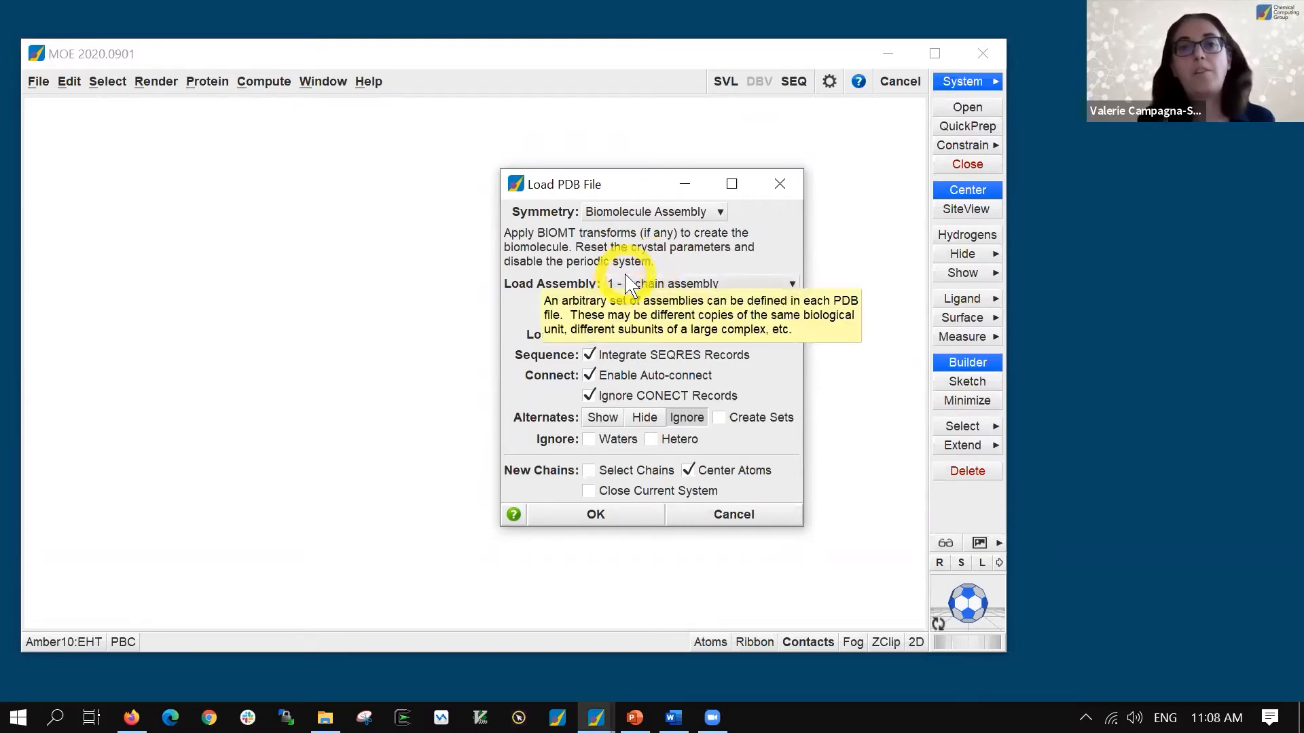
pyautogui.click(592, 517)
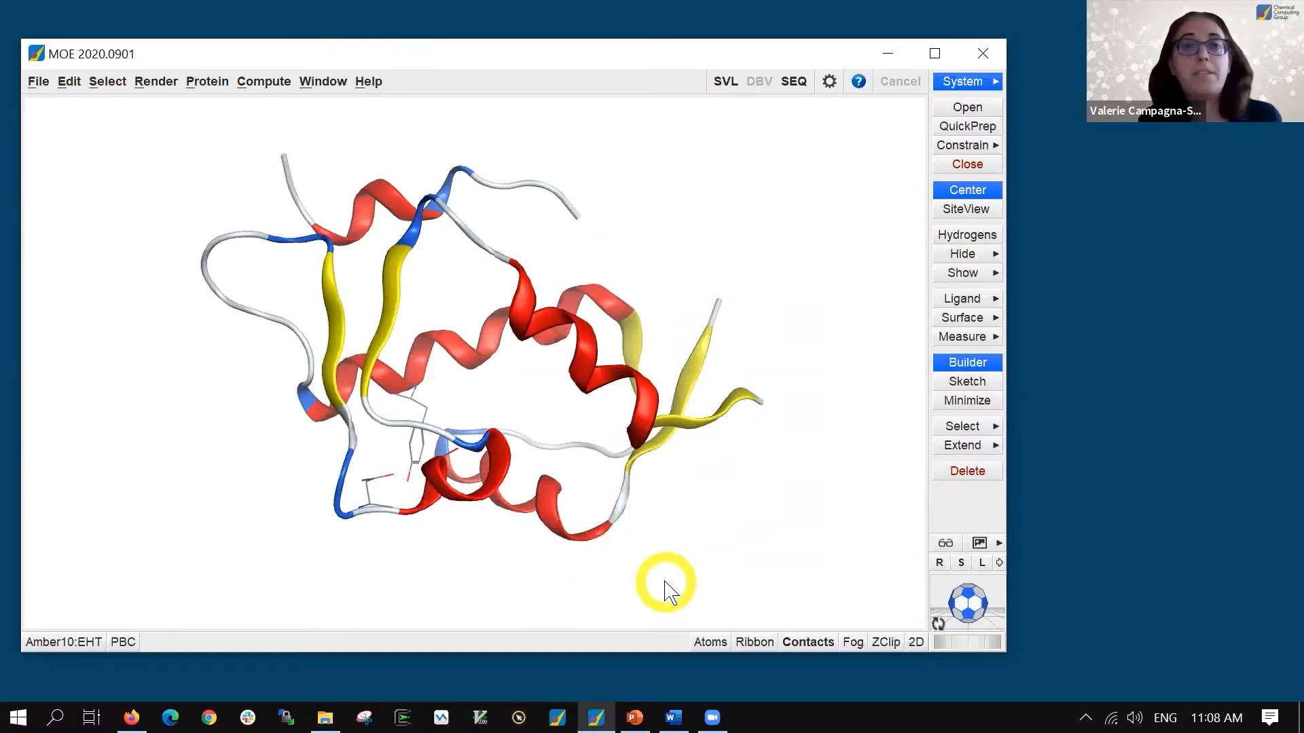
# Run QuickPrep on the loaded complex without fixing atoms farther than 8 angstroms from ligands
pyautogui.moveTo(736, 279); pyautogui.dragTo(421, 325, button='middle')
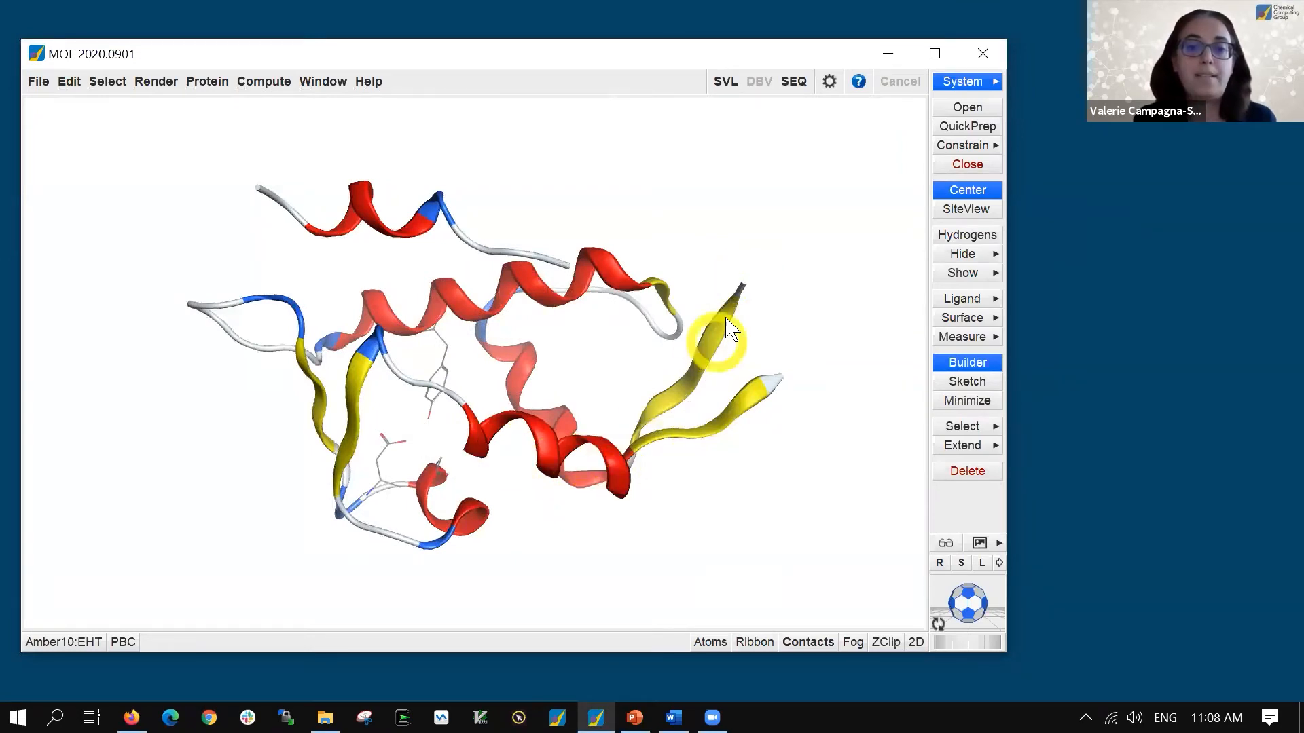
pyautogui.moveTo(724, 346); pyautogui.dragTo(361, 133, button='middle')
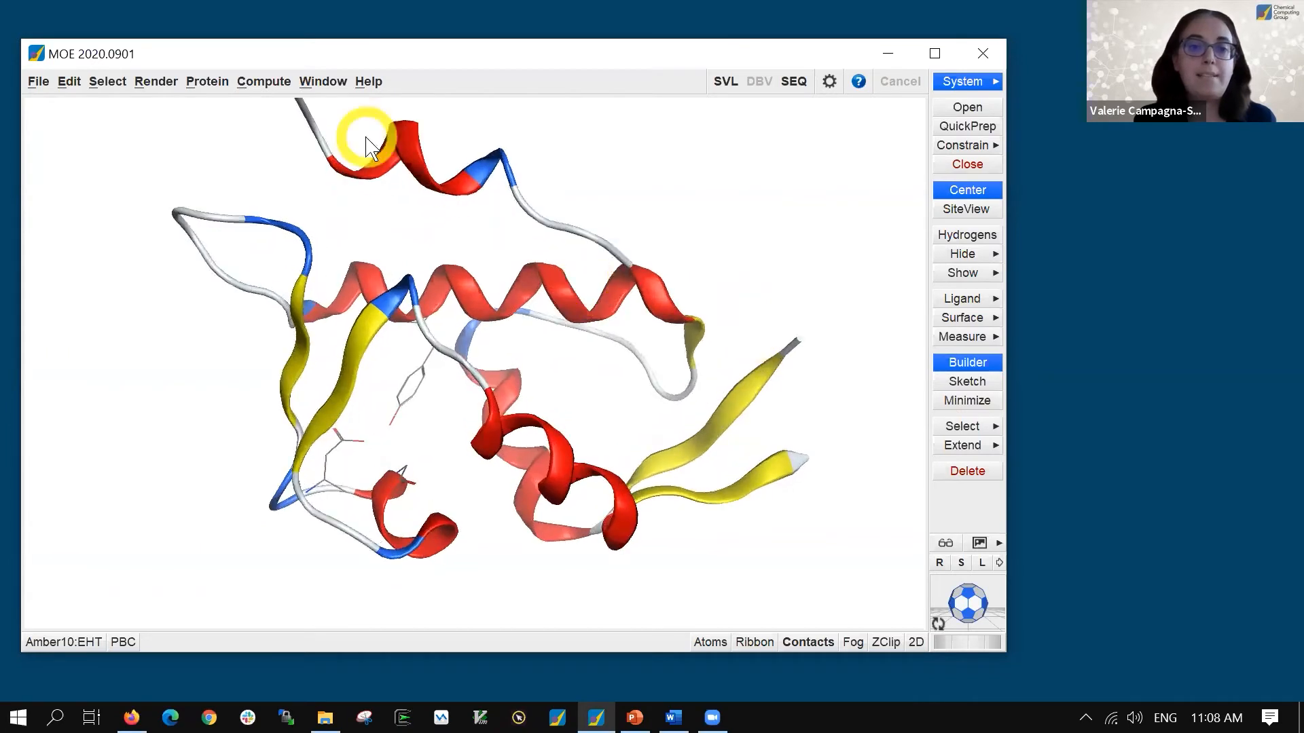
pyautogui.scroll(-2, 601, 332)
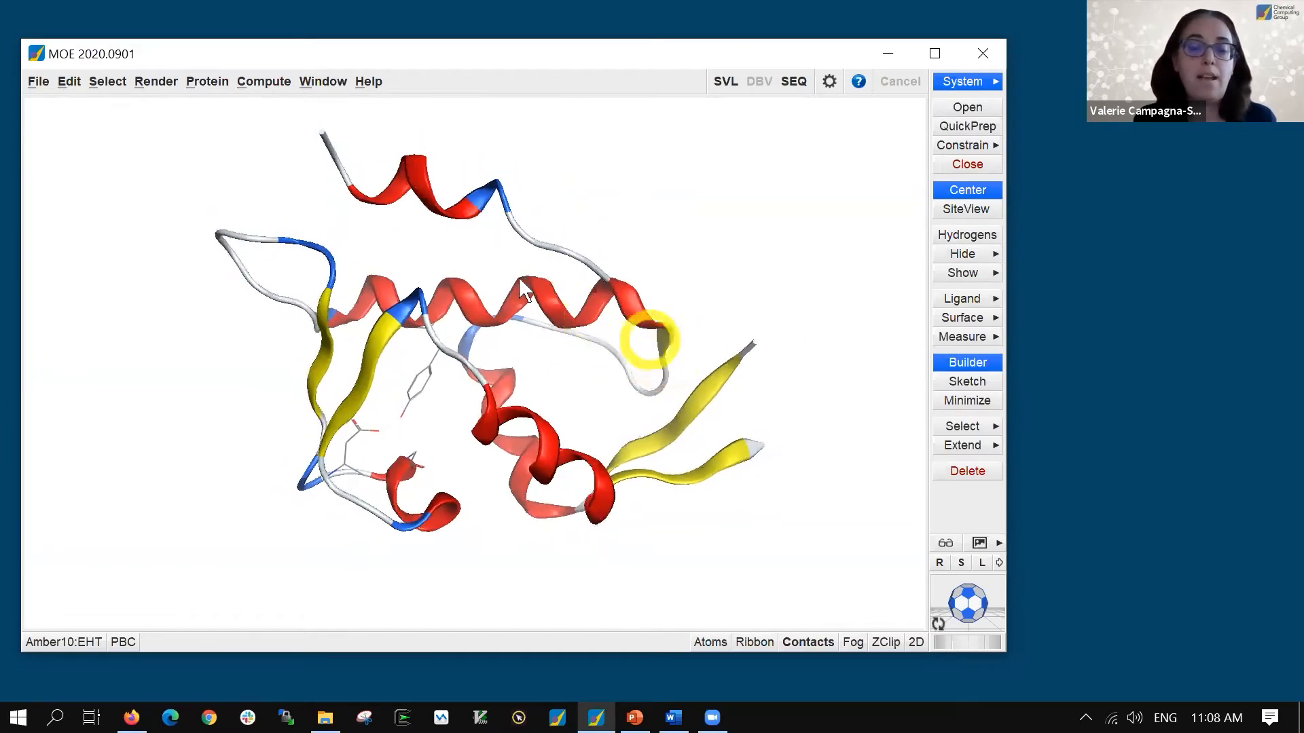
pyautogui.moveTo(609, 339)
pyautogui.mouseDown(button='middle')
pyautogui.moveTo(621, 338)
pyautogui.moveTo(537, 540)
pyautogui.mouseUp(button='middle')
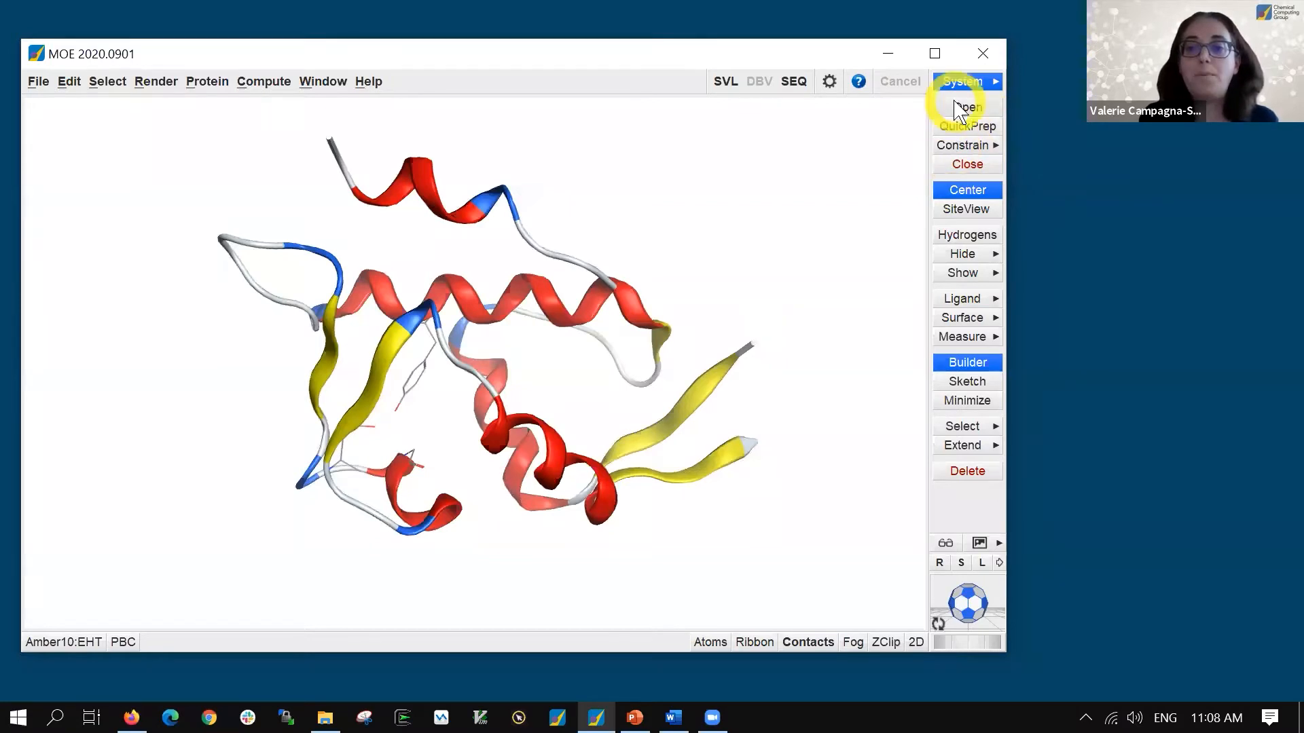
pyautogui.click(967, 130)
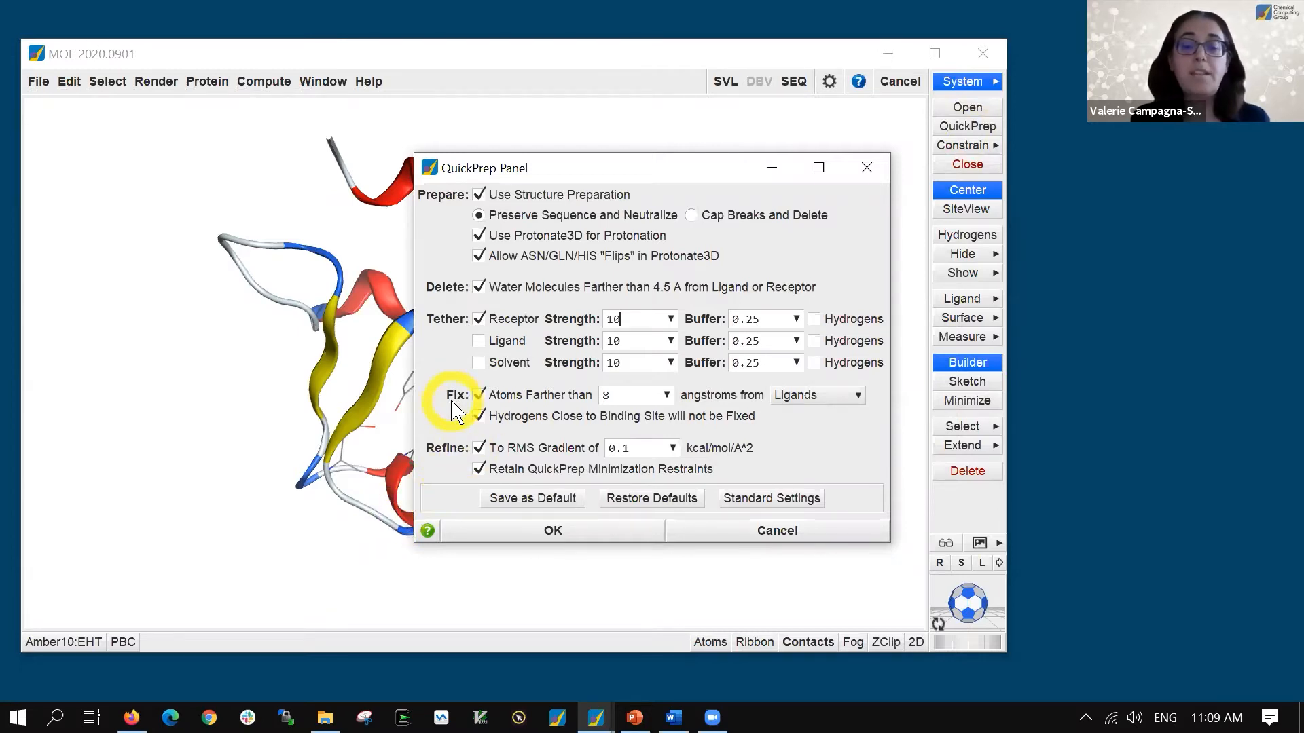
pyautogui.moveTo(454, 407)
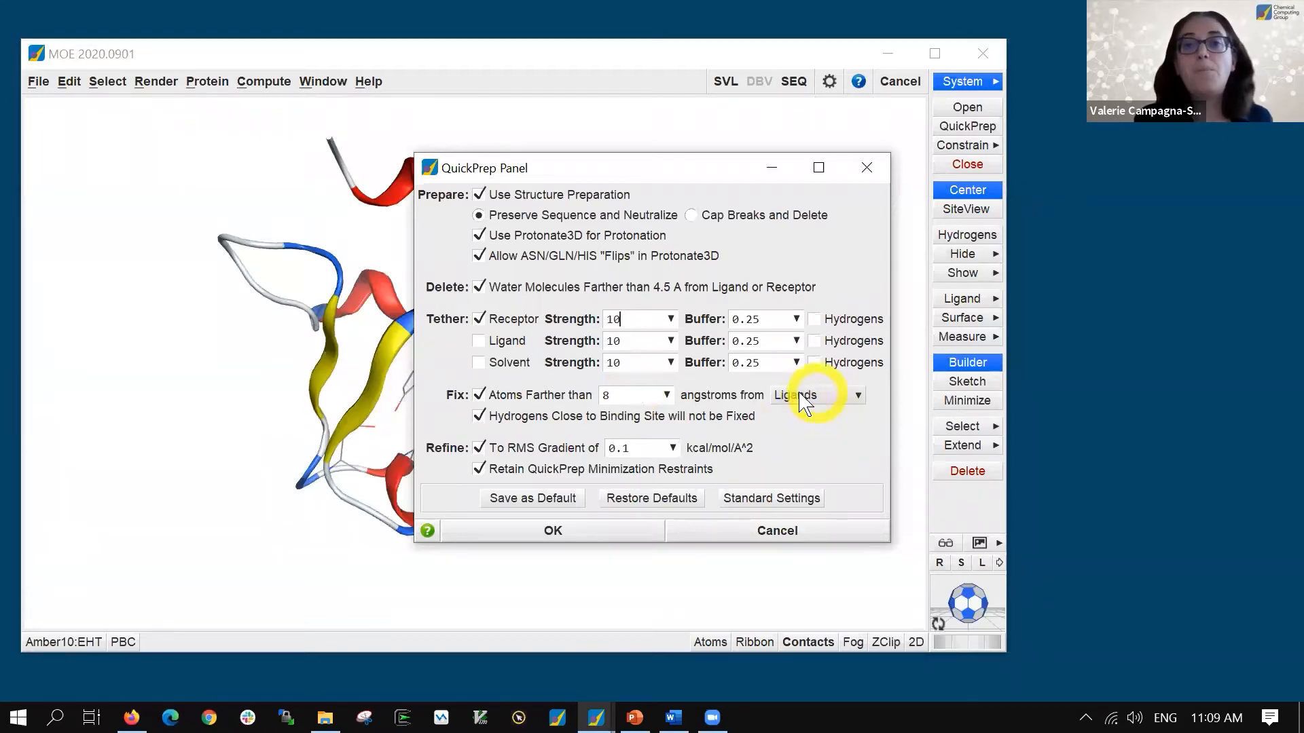
pyautogui.moveTo(806, 395)
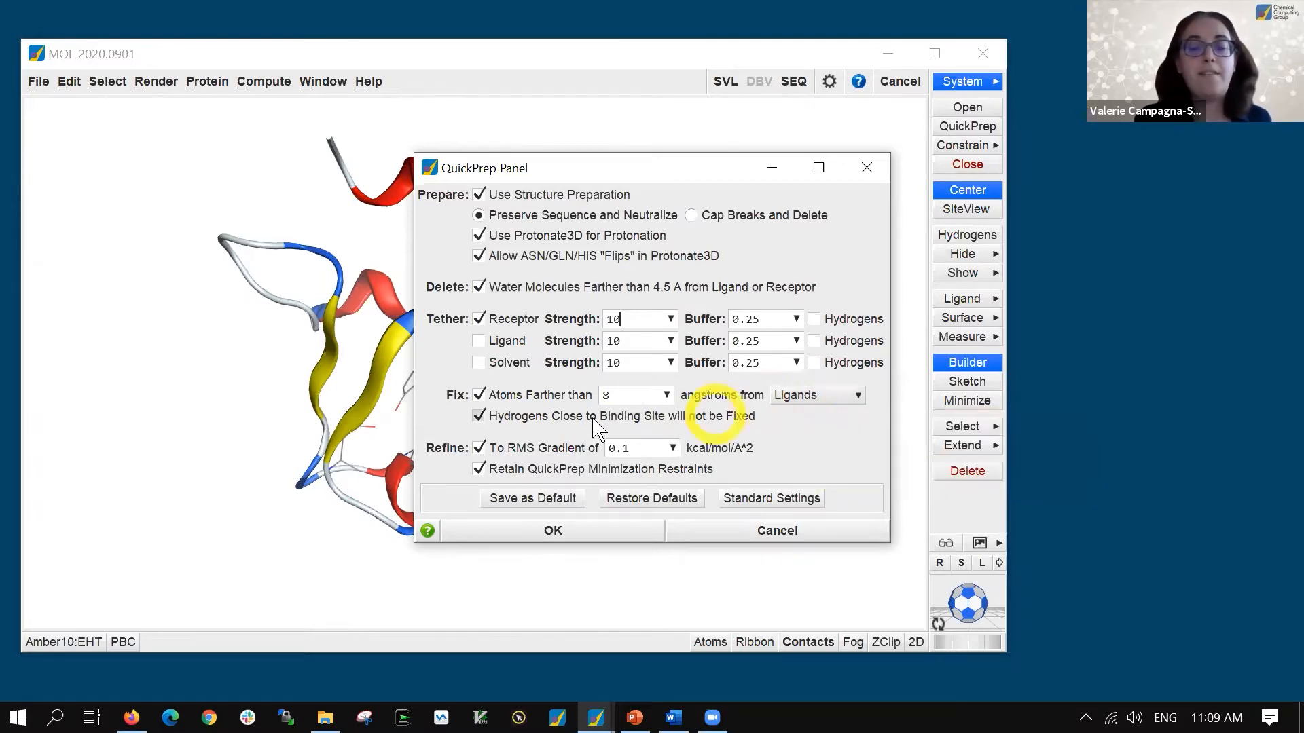
pyautogui.click(479, 396)
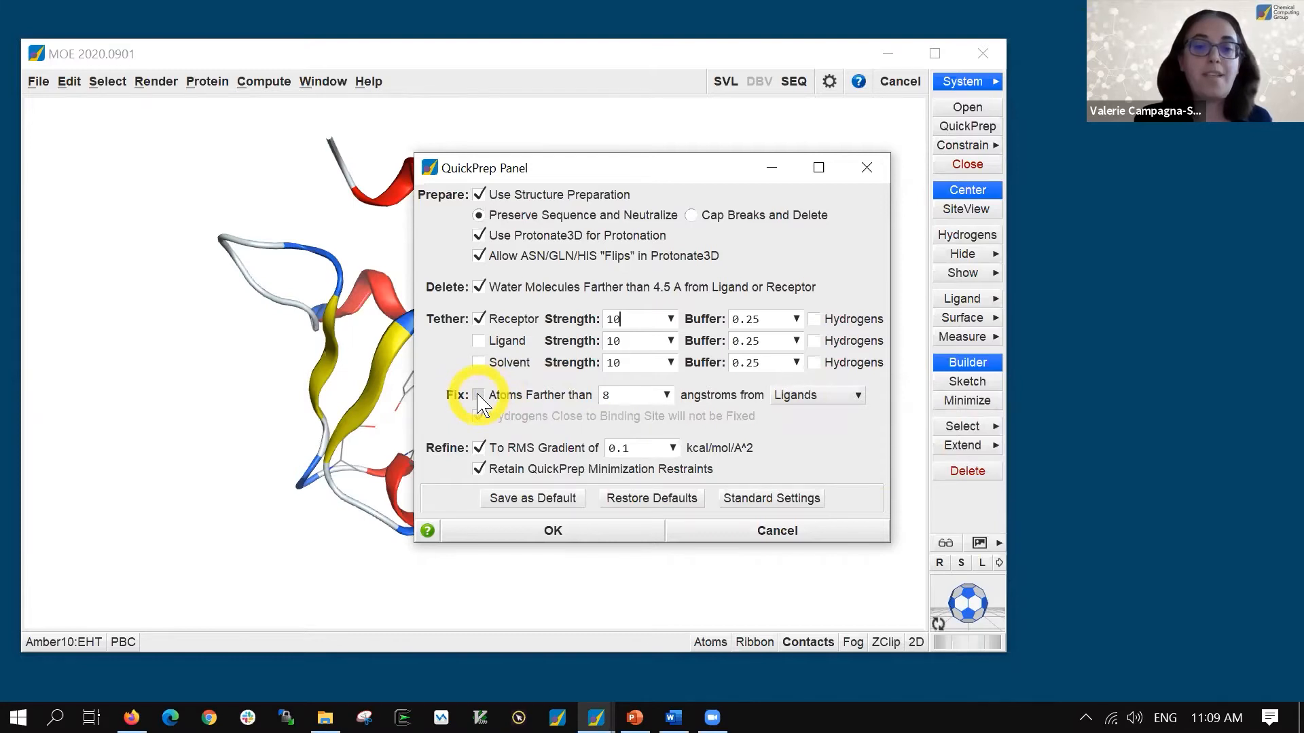
pyautogui.click(547, 532)
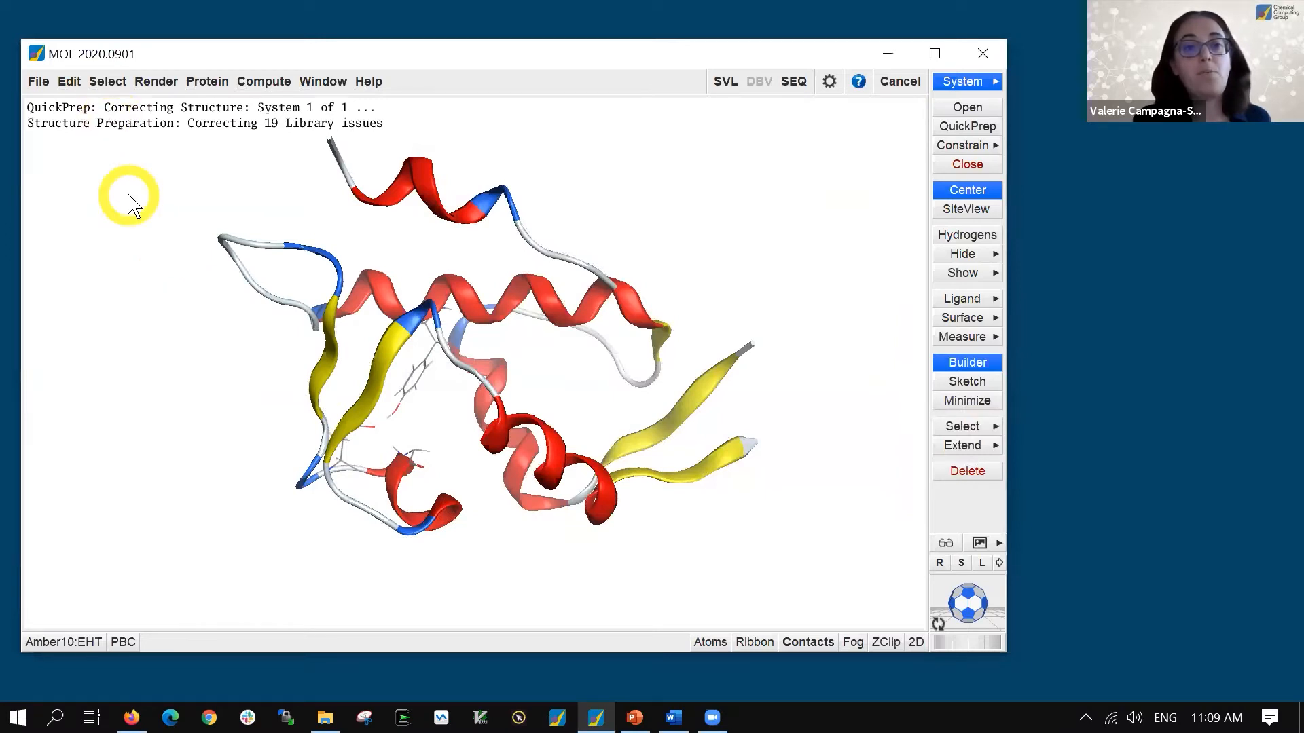
# Review the QuickPrep preparation, water deletion, tethering, fixing and refinement options, and dismiss them without running
pyautogui.click(994, 130)
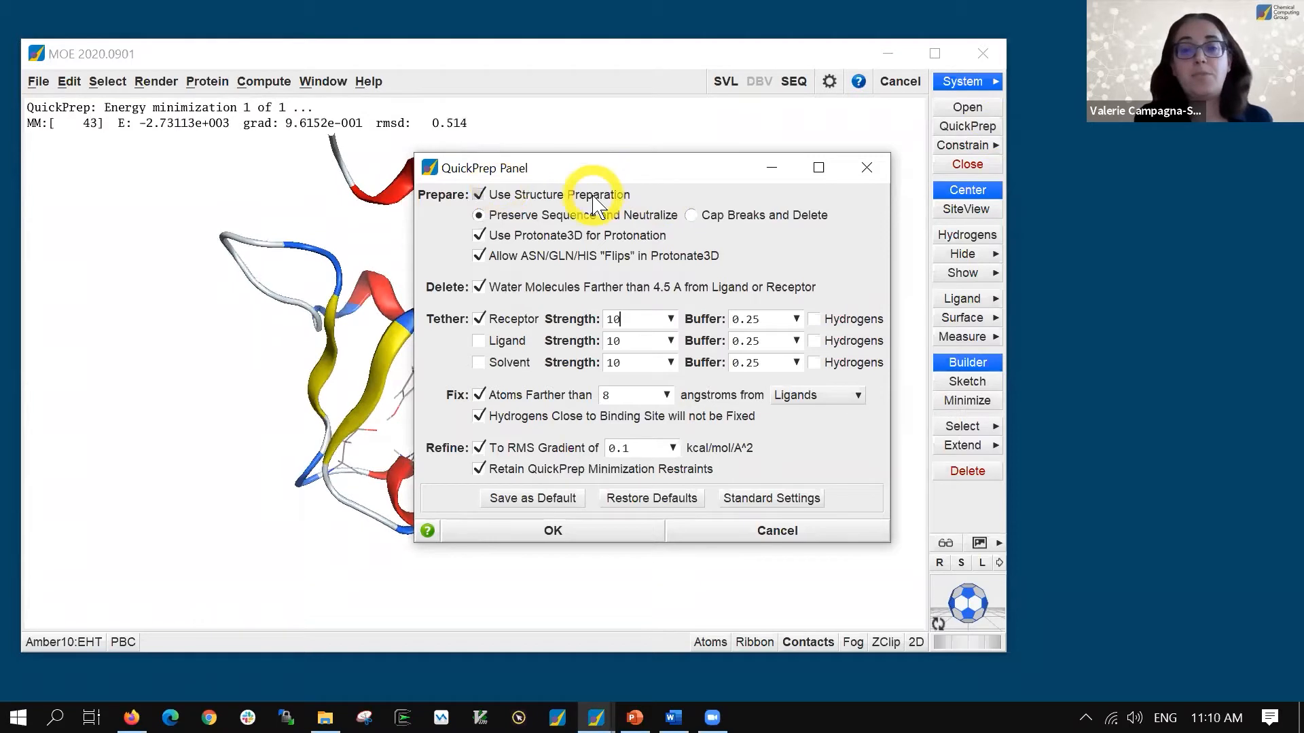
pyautogui.moveTo(594, 203)
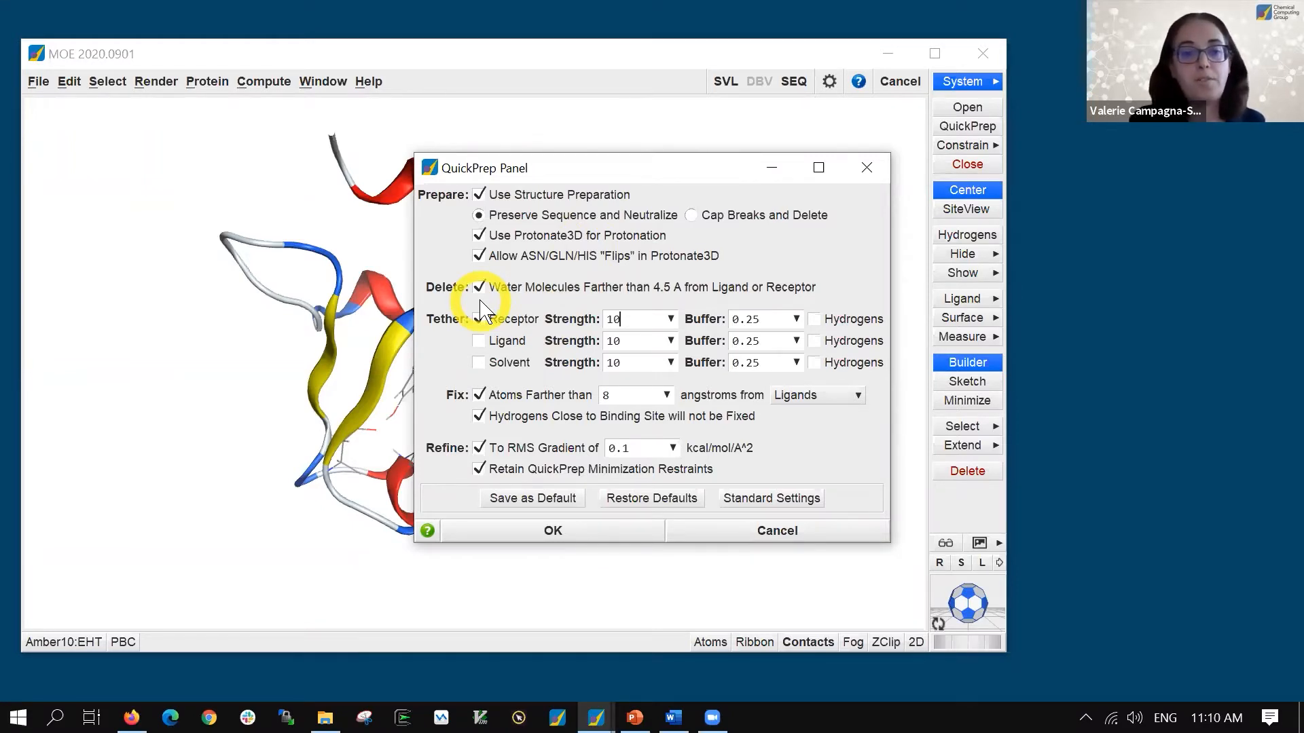
pyautogui.moveTo(503, 411)
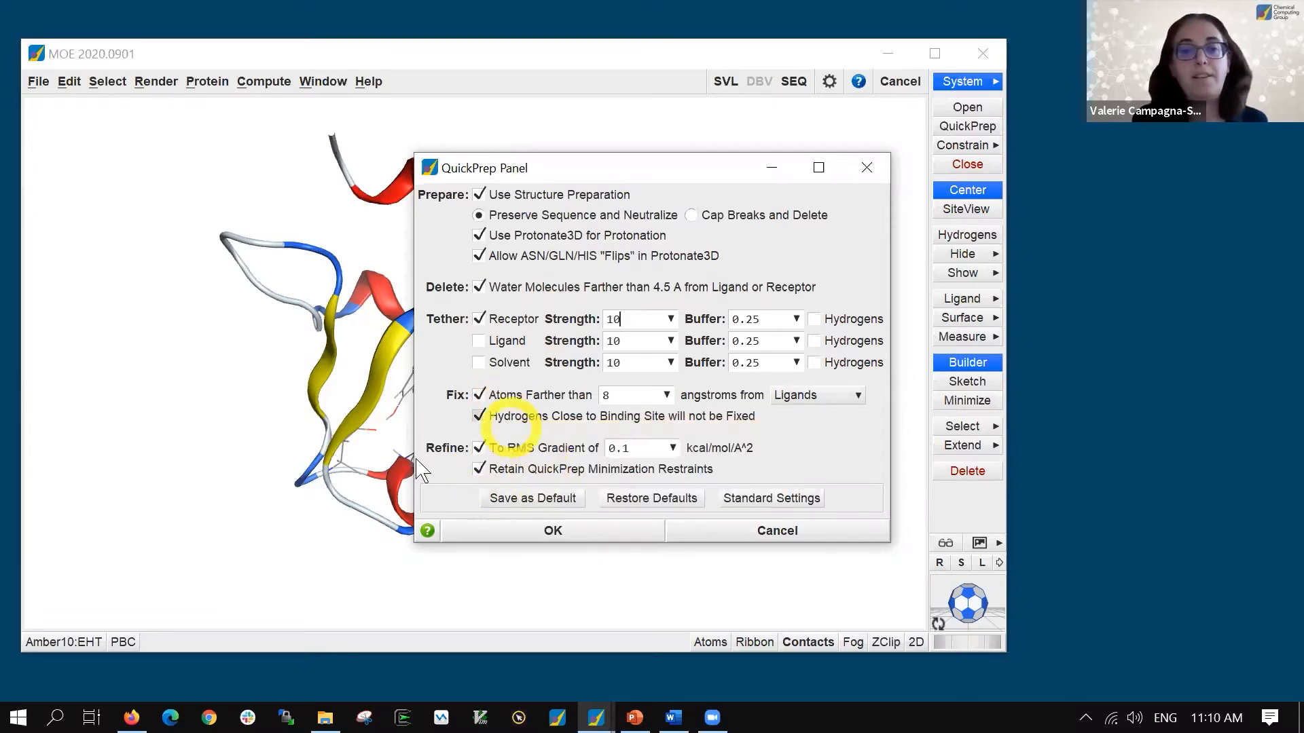
pyautogui.moveTo(481, 503)
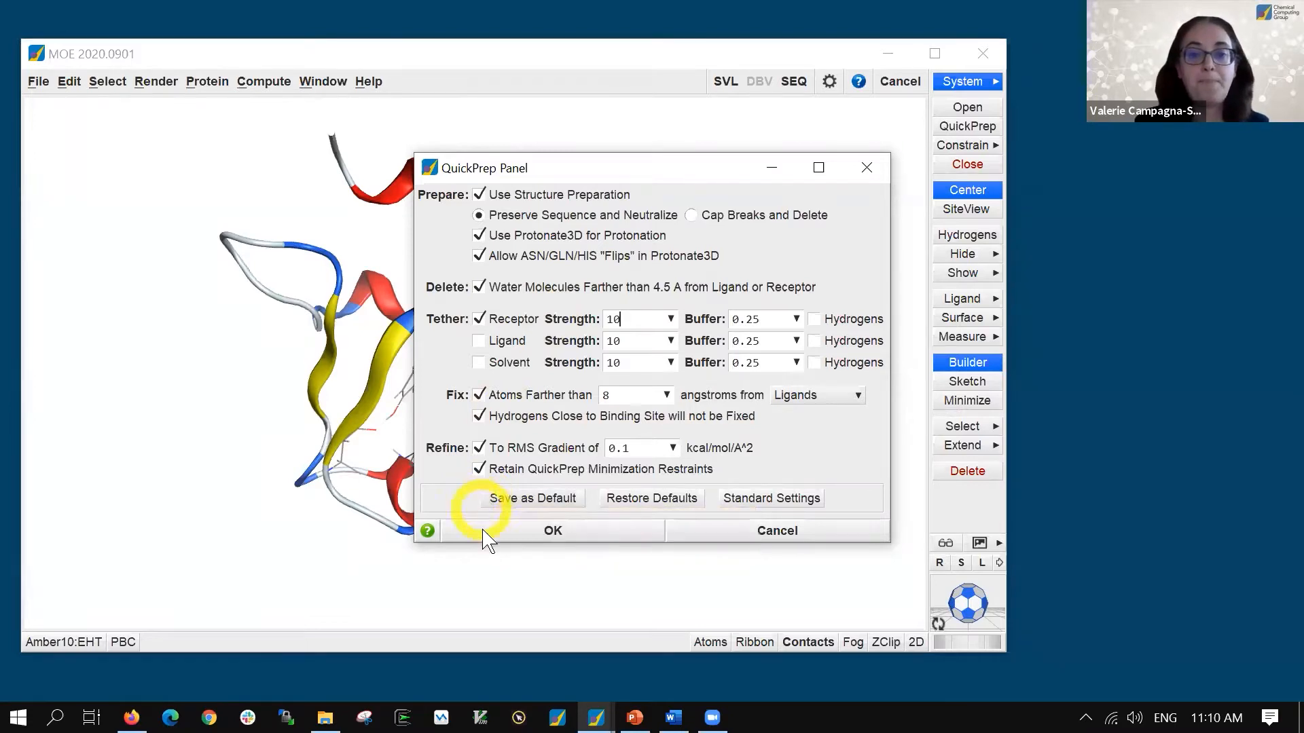
pyautogui.click(776, 532)
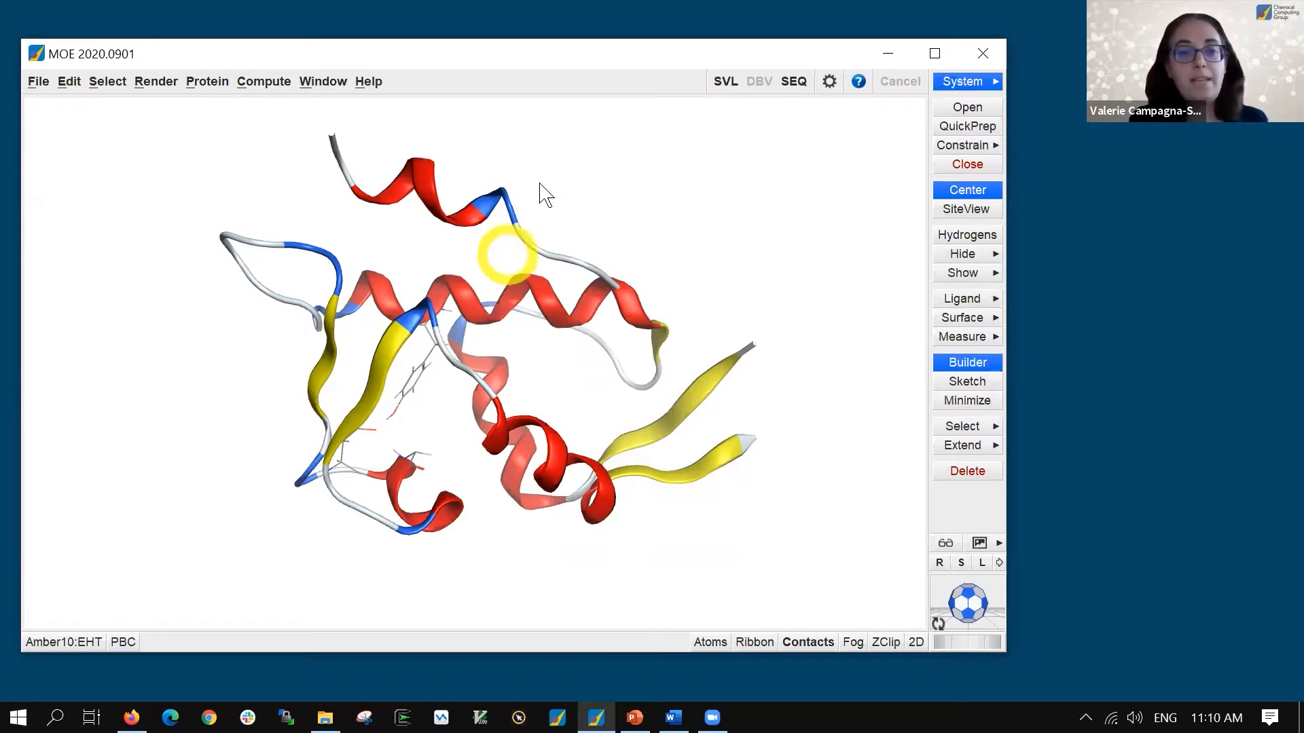
# Dock the System Manager beside the 3D view and switch it to the Extended view
pyautogui.moveTo(542, 193); pyautogui.dragTo(514, 204, button='middle')
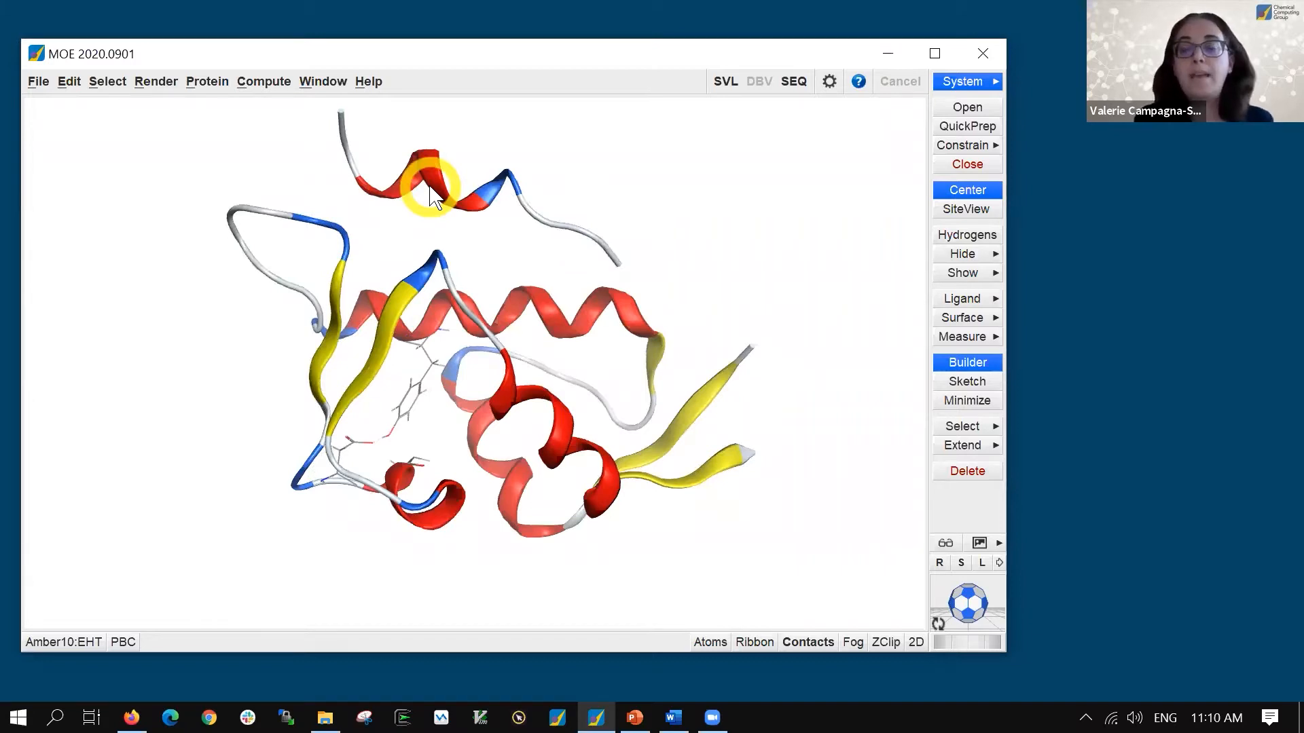
pyautogui.click(960, 83)
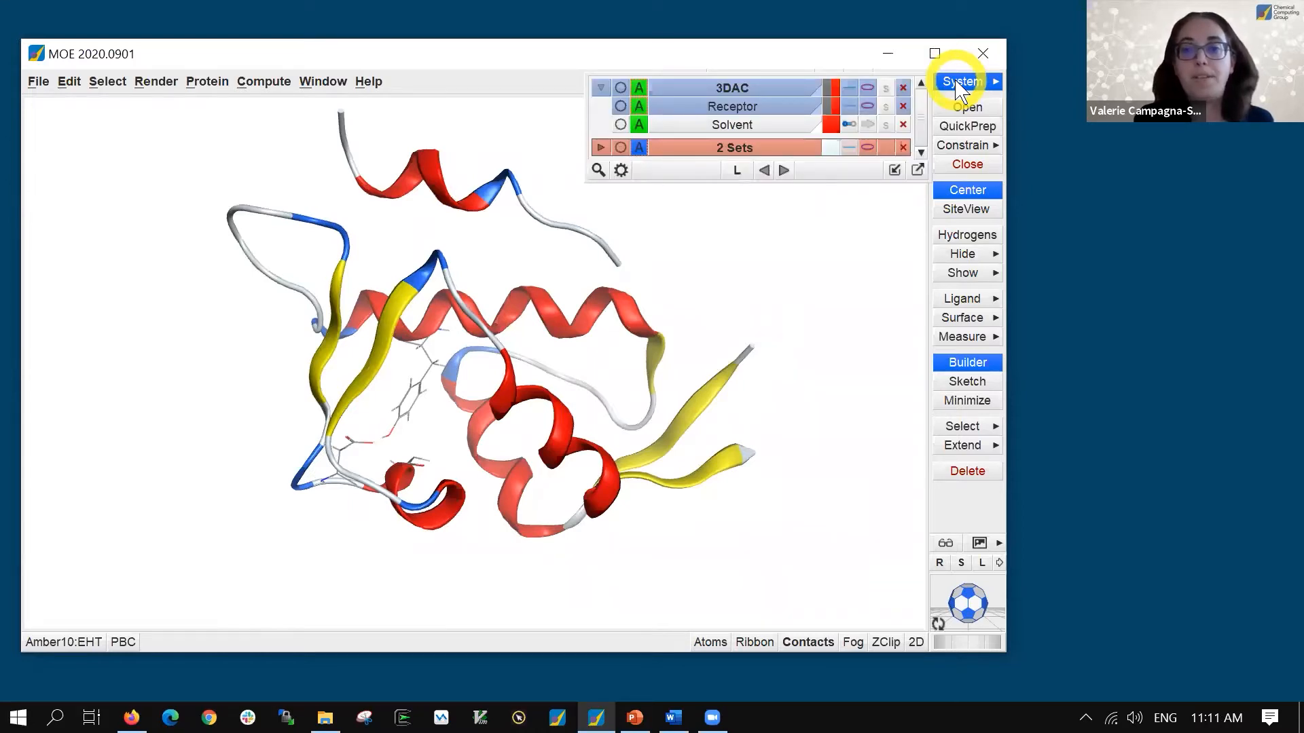
pyautogui.click(896, 170)
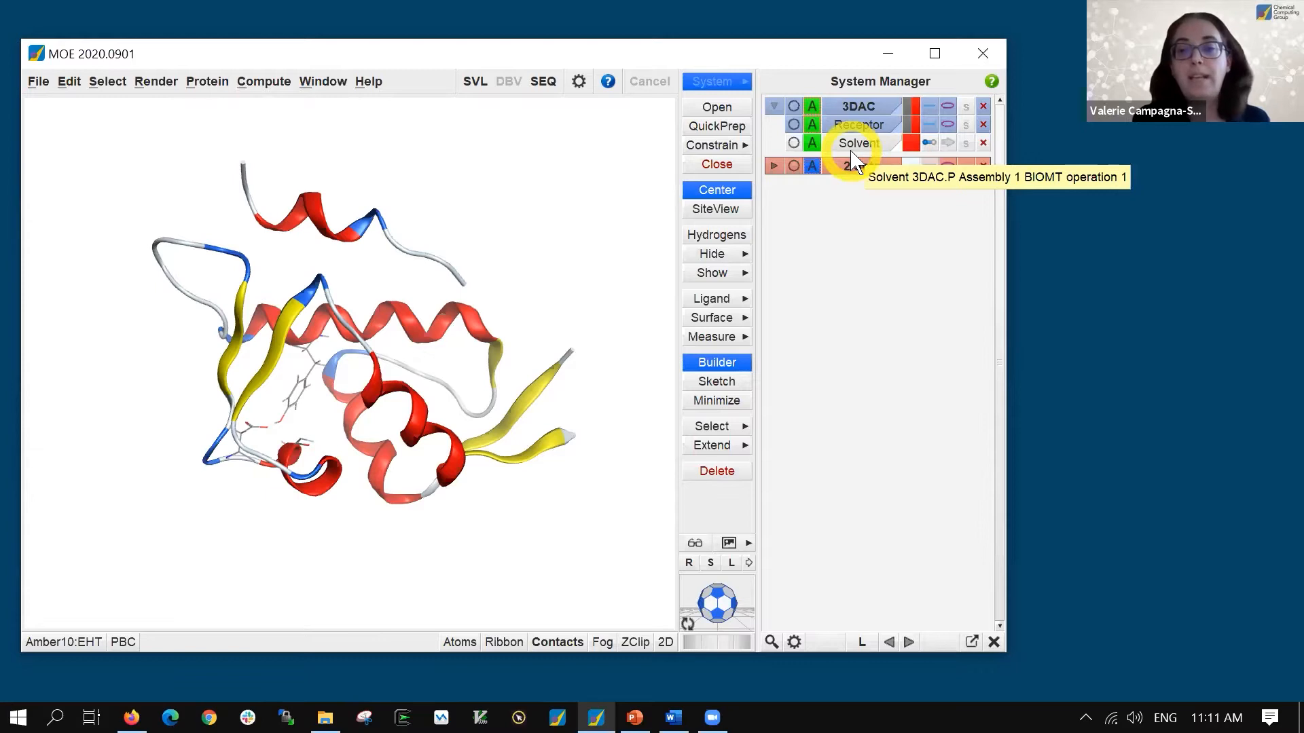
pyautogui.click(796, 643)
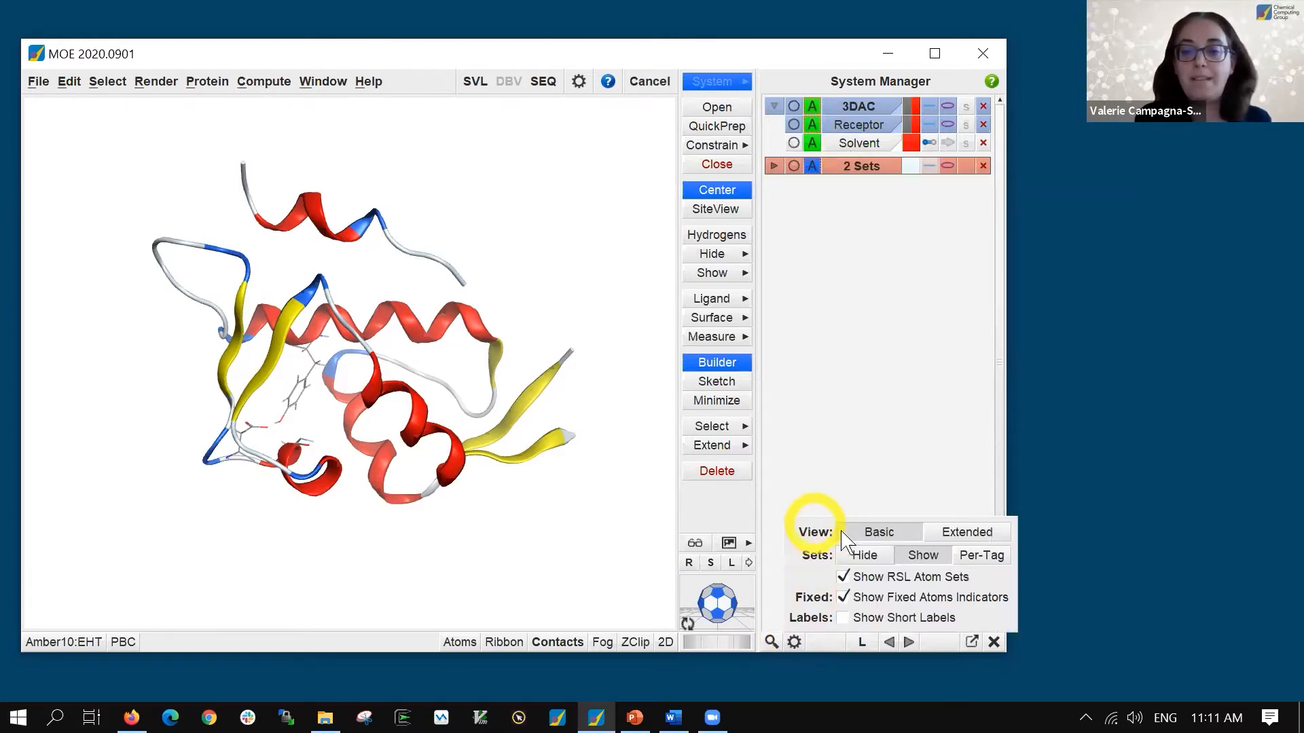
pyautogui.click(975, 544)
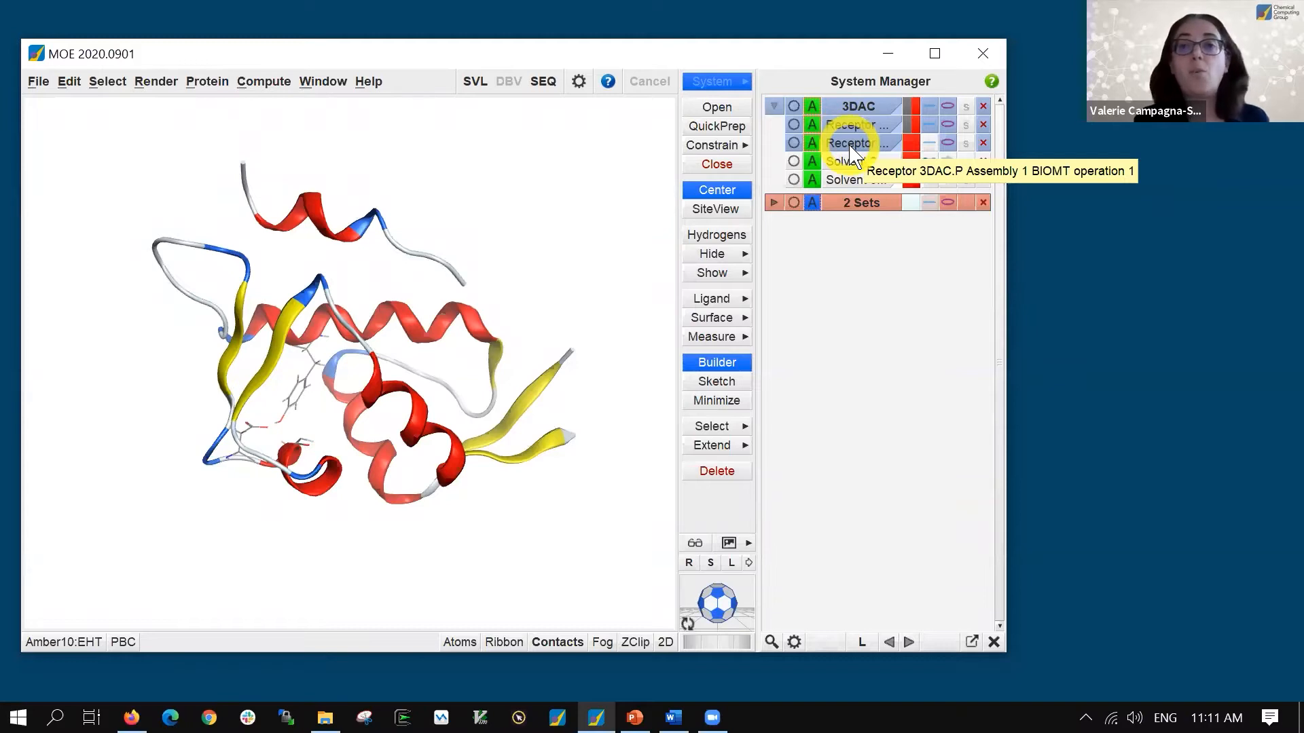
# Try selecting the short peptide chain's atoms and making the first solvent entry inert, reverting each change
pyautogui.click(793, 143)
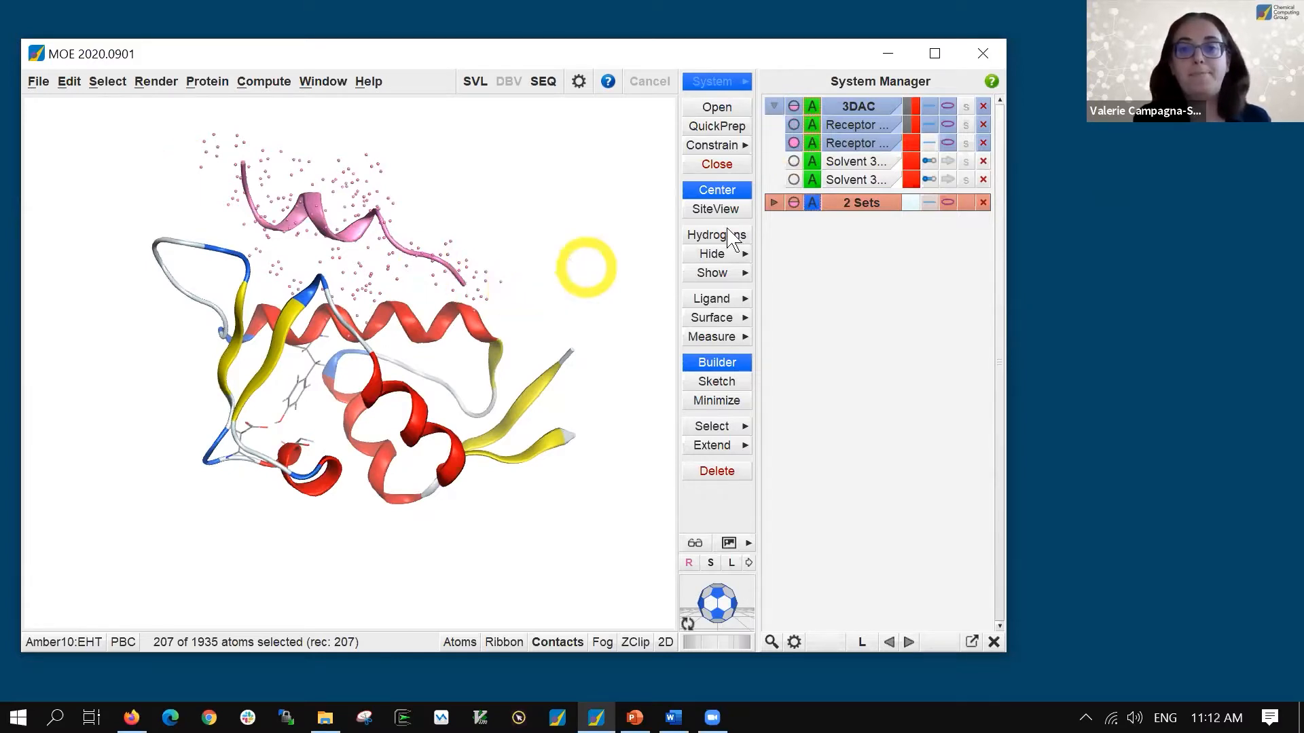
pyautogui.click(793, 143)
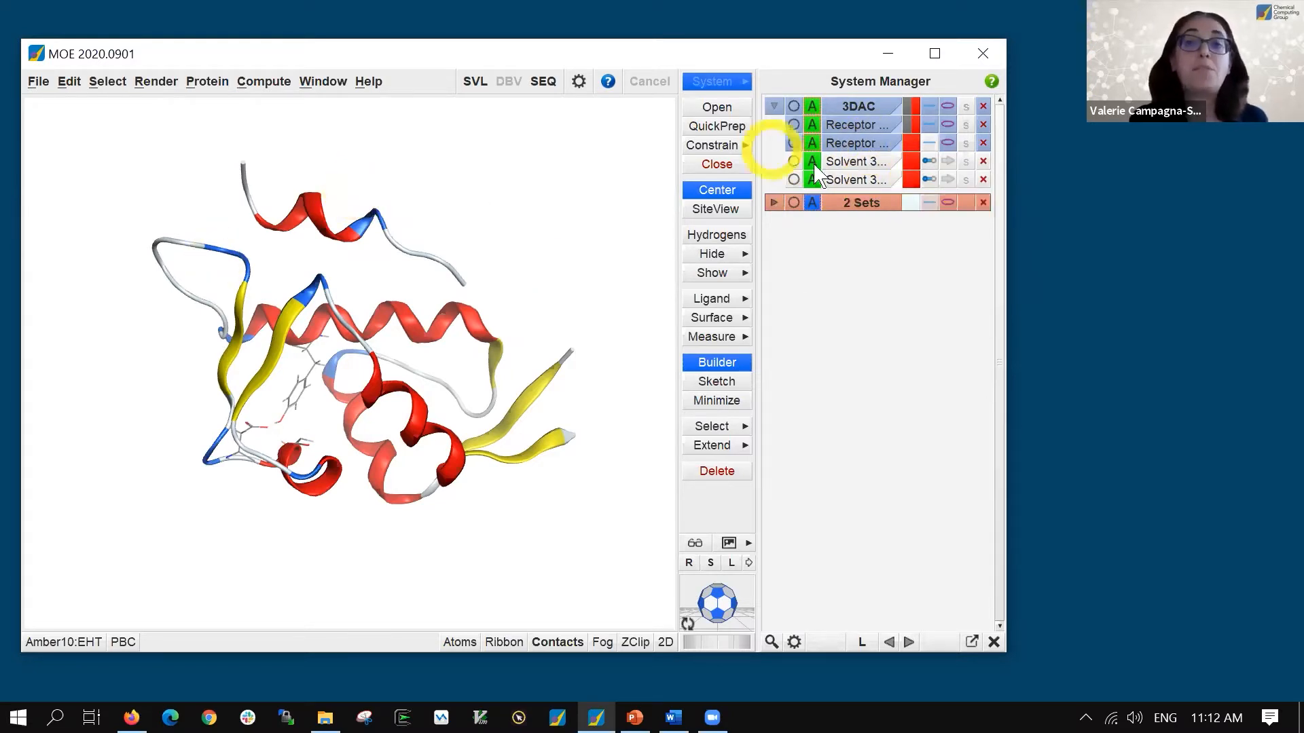
pyautogui.moveTo(816, 175)
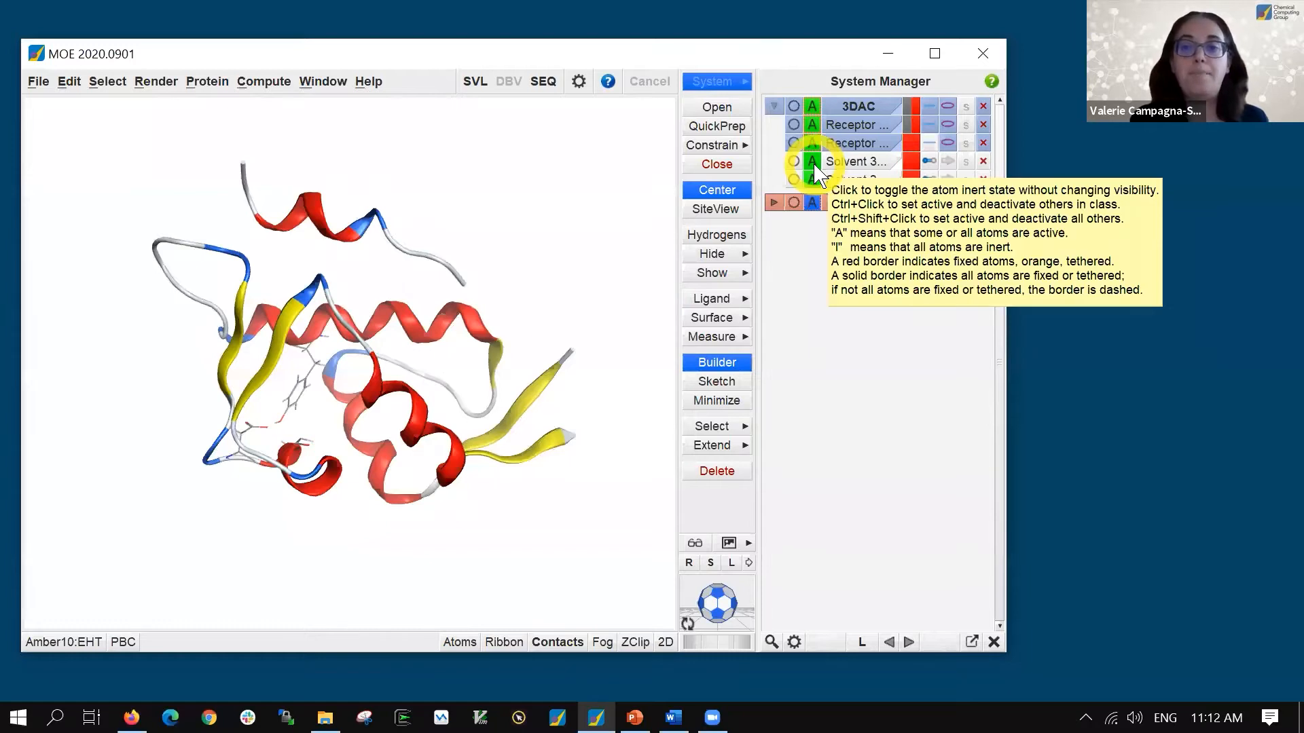
pyautogui.click(813, 163)
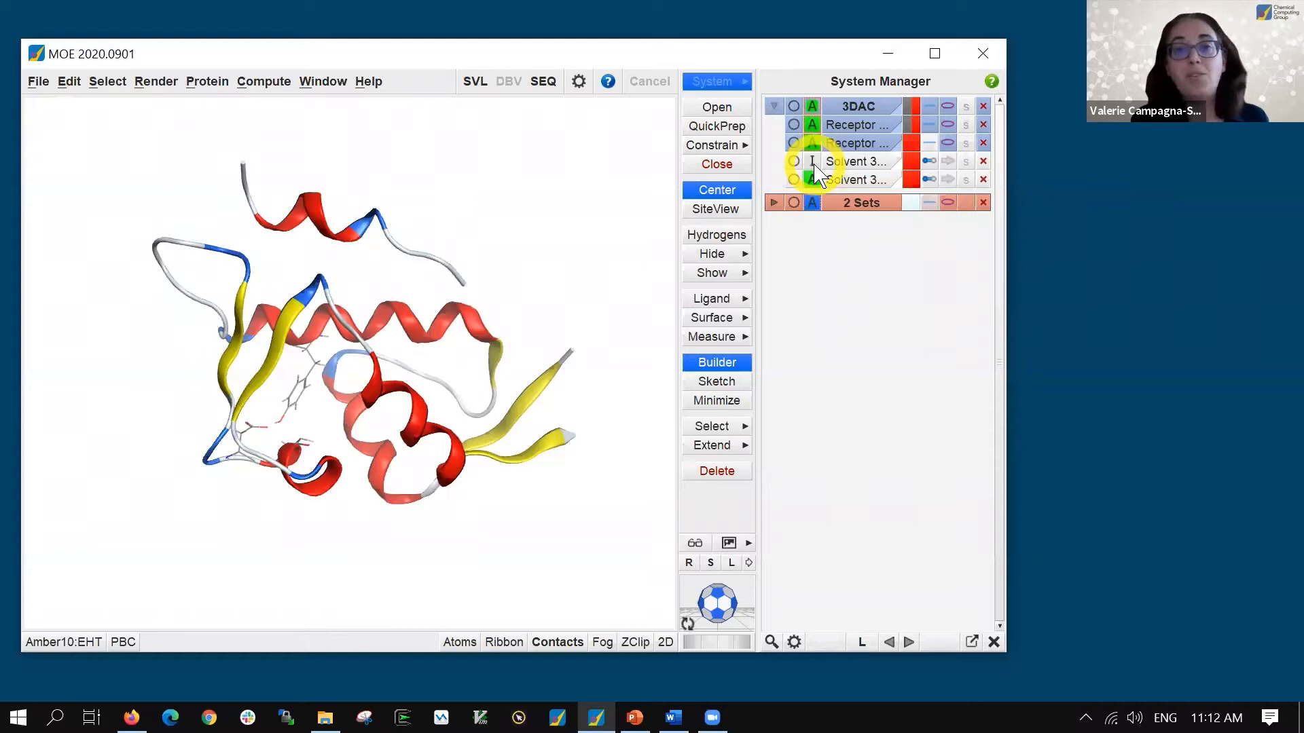
pyautogui.click(813, 163)
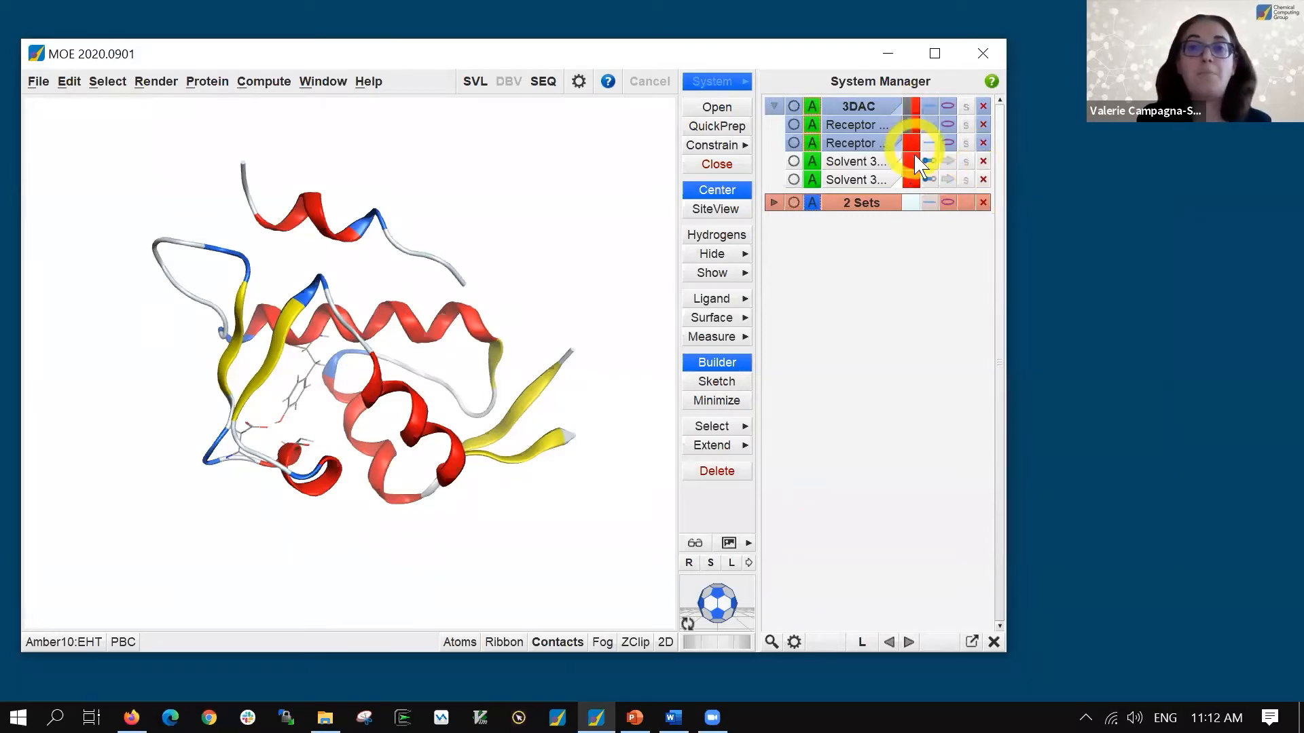
# Color the atoms and ribbons of the whole 3DAC system by chain
pyautogui.click(914, 110)
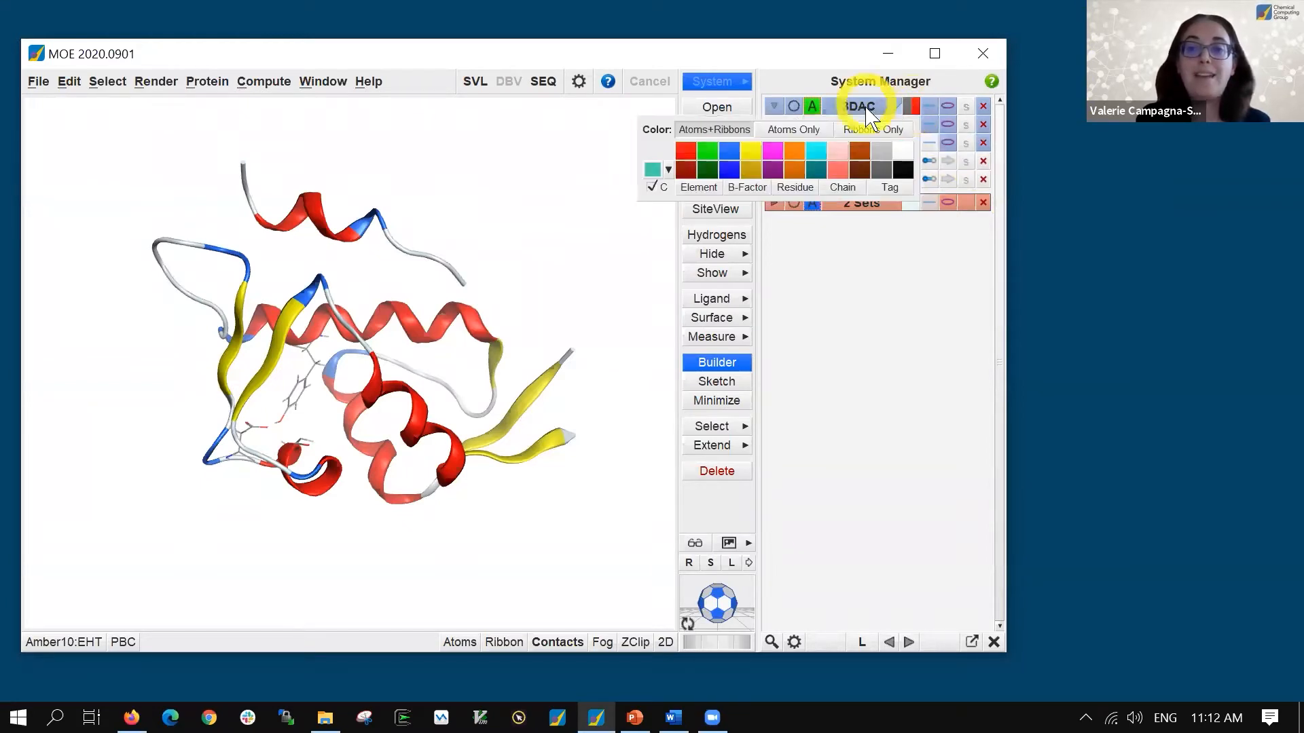
pyautogui.click(844, 191)
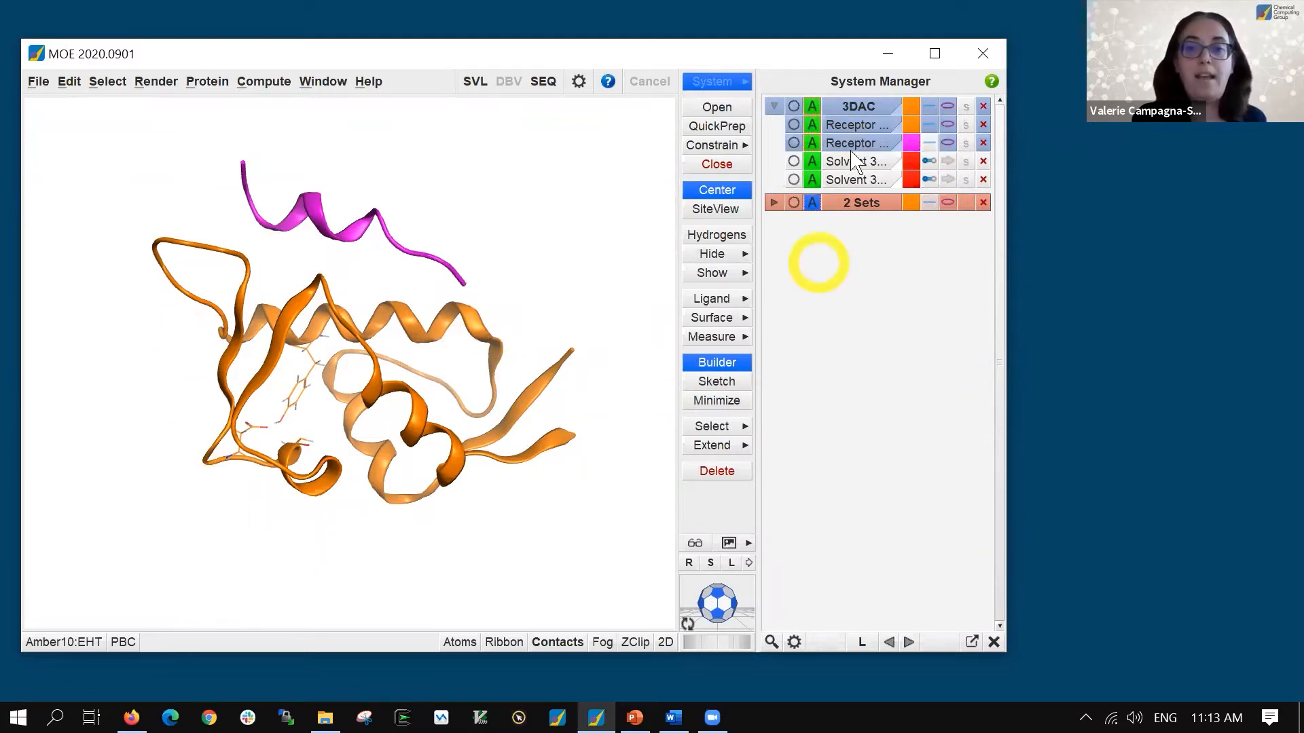
# Rename the larger receptor chain, 3DAC.M, as Mdm2
pyautogui.doubleClick(895, 127)
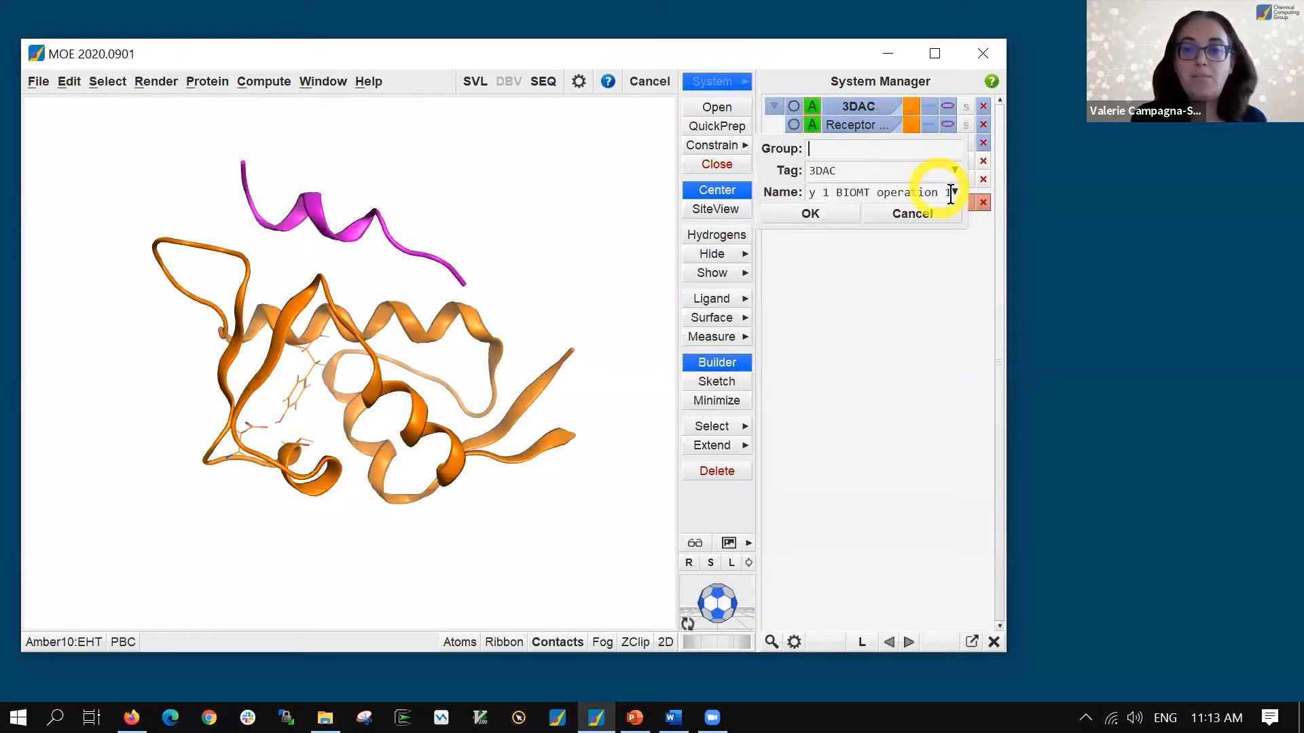
pyautogui.moveTo(943, 194); pyautogui.dragTo(780, 193)
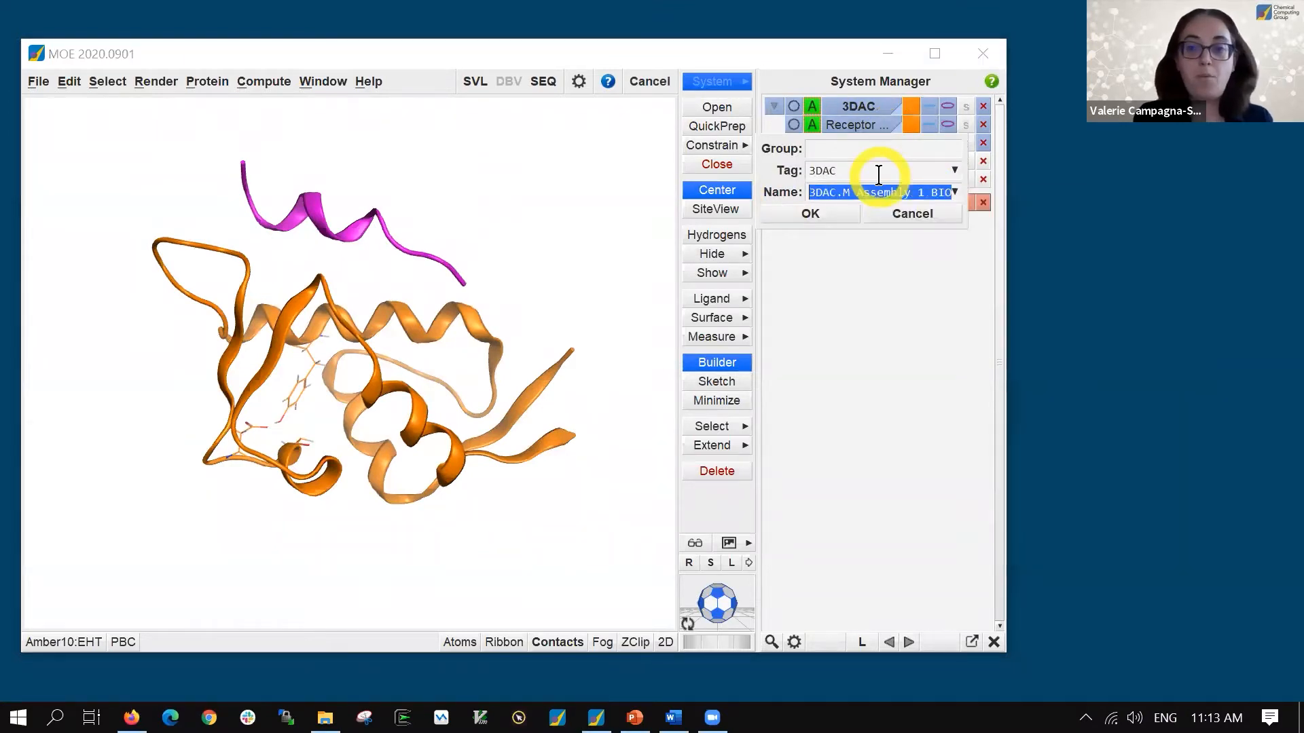
pyautogui.write('M')
pyautogui.press('BackSpace')
pyautogui.write('Mdm2')
pyautogui.press('Return')
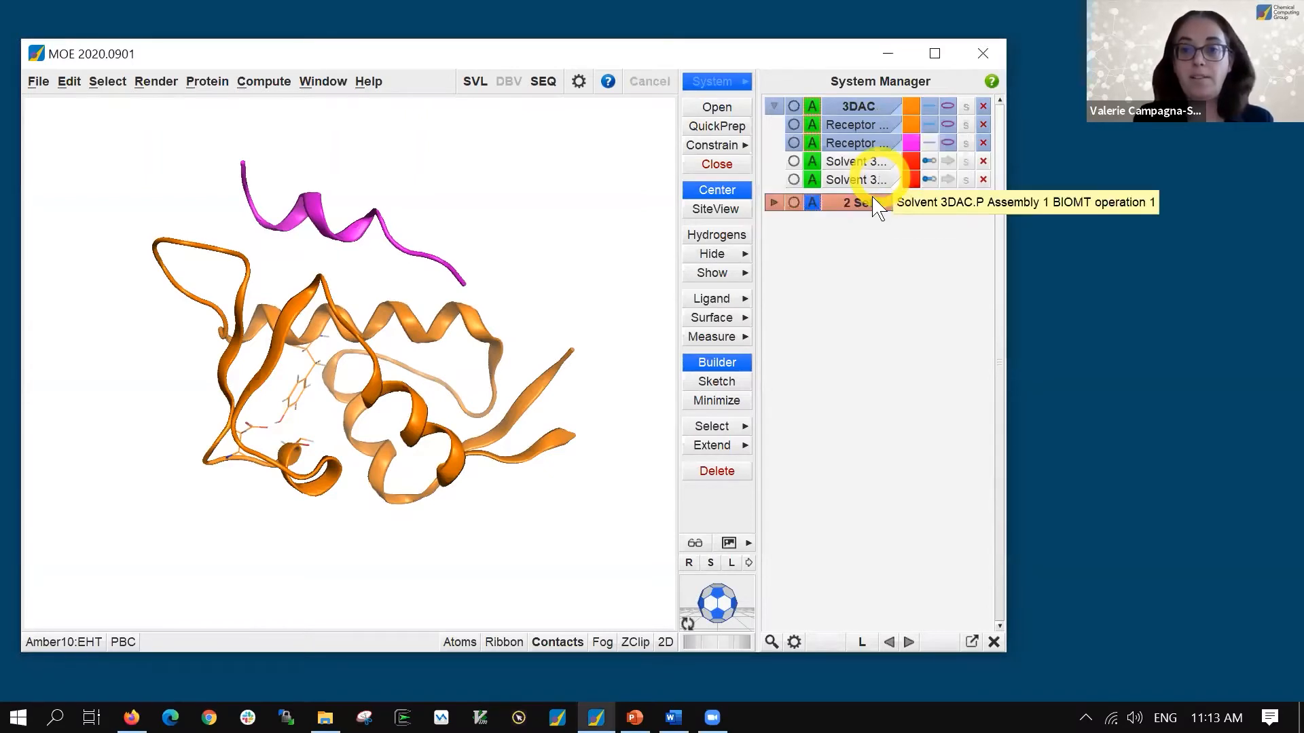
# Widen the window and the System Manager pane, and rename the peptide chain 3DAC.P as p53
pyautogui.moveTo(1007, 269); pyautogui.dragTo(1126, 268)
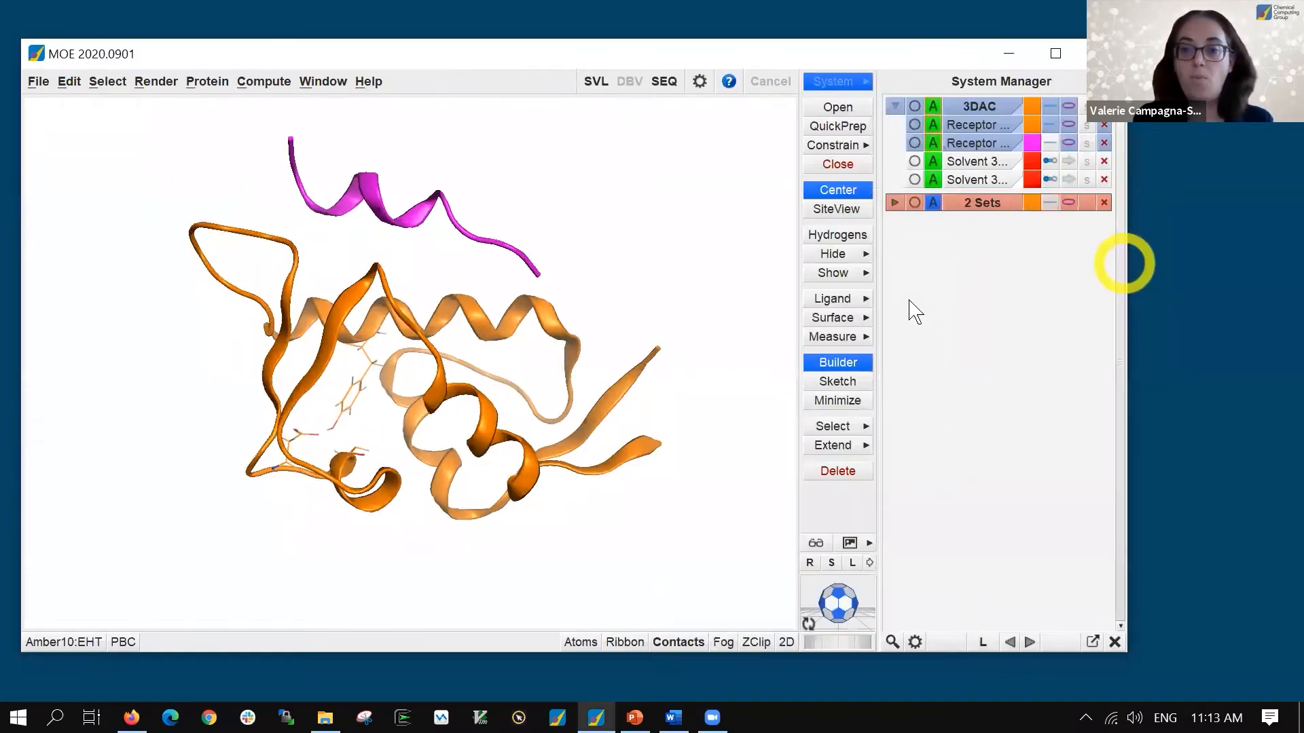
pyautogui.moveTo(881, 300); pyautogui.dragTo(821, 302)
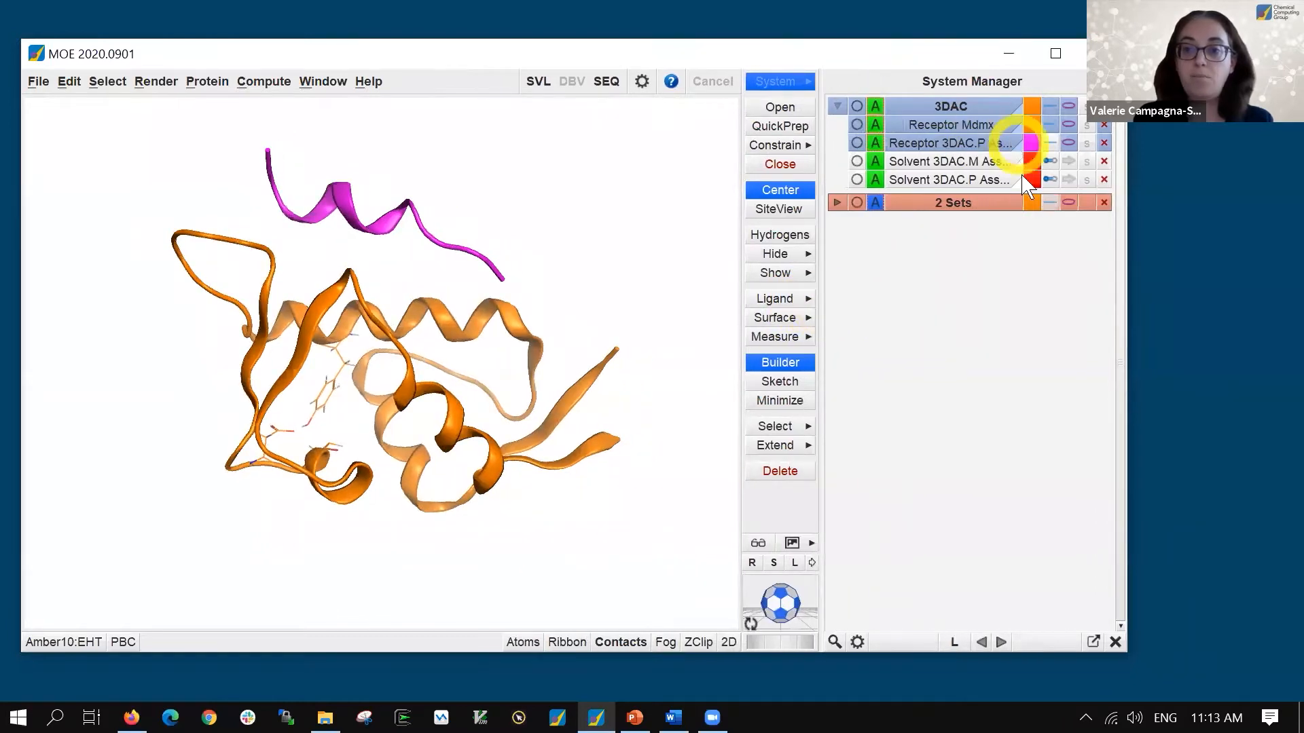
pyautogui.doubleClick(1019, 144)
pyautogui.moveTo(1042, 211); pyautogui.dragTo(794, 202)
pyautogui.write('p53')
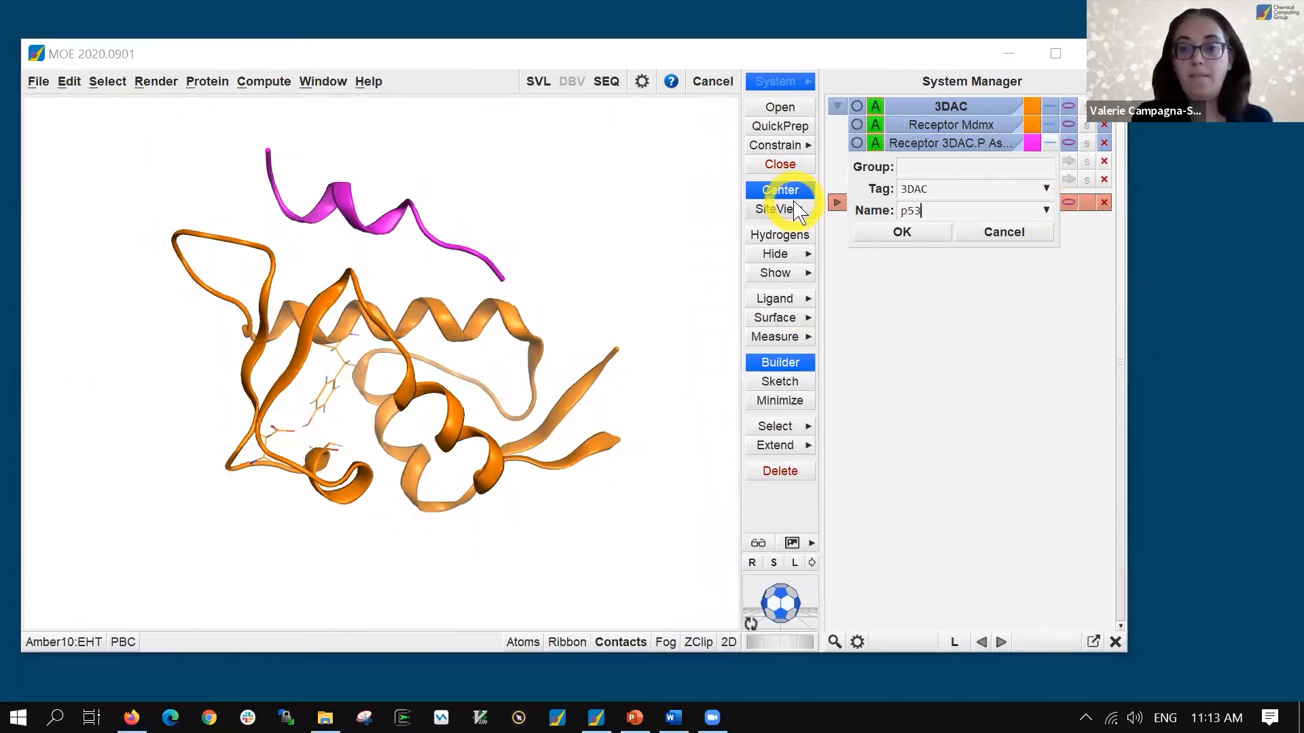
pyautogui.press('Return')
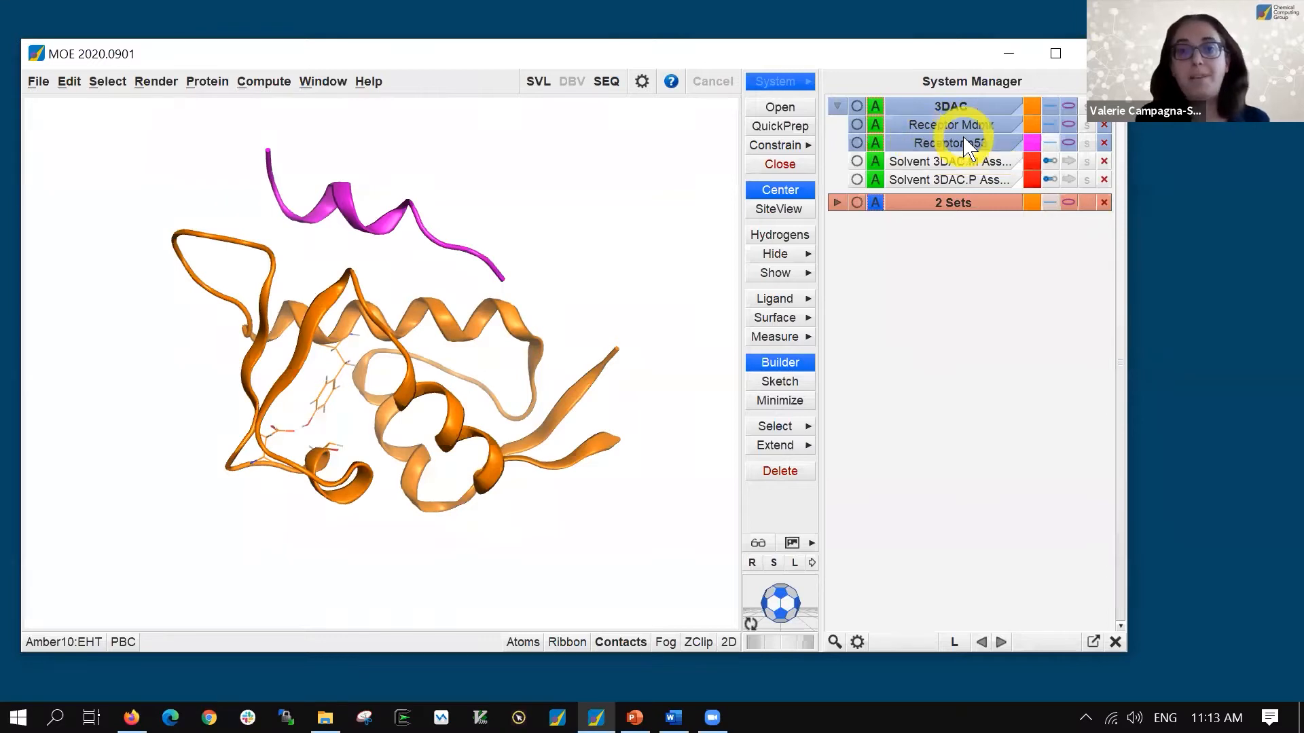
# Designate the whole p53 peptide chain as the ligand and clear the atom selection
pyautogui.click(856, 142)
pyautogui.click(790, 306)
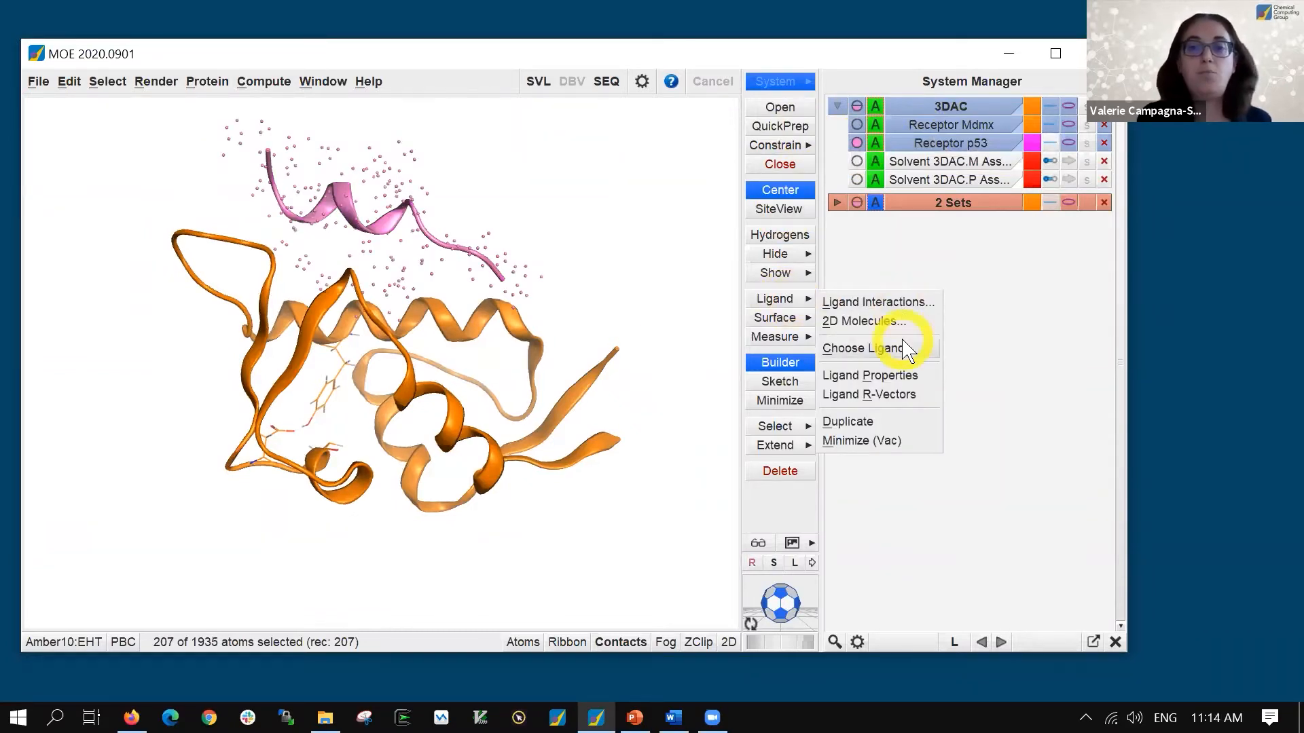
pyautogui.click(902, 340)
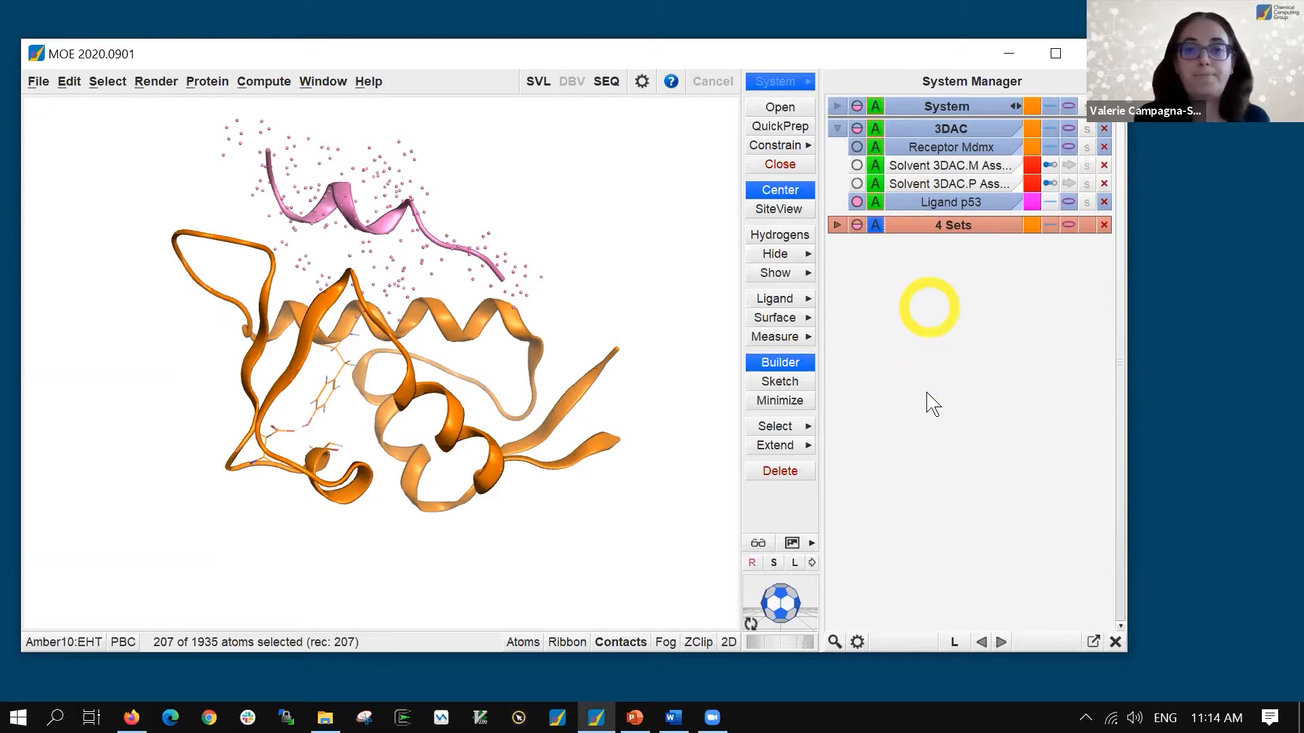
pyautogui.click(606, 278)
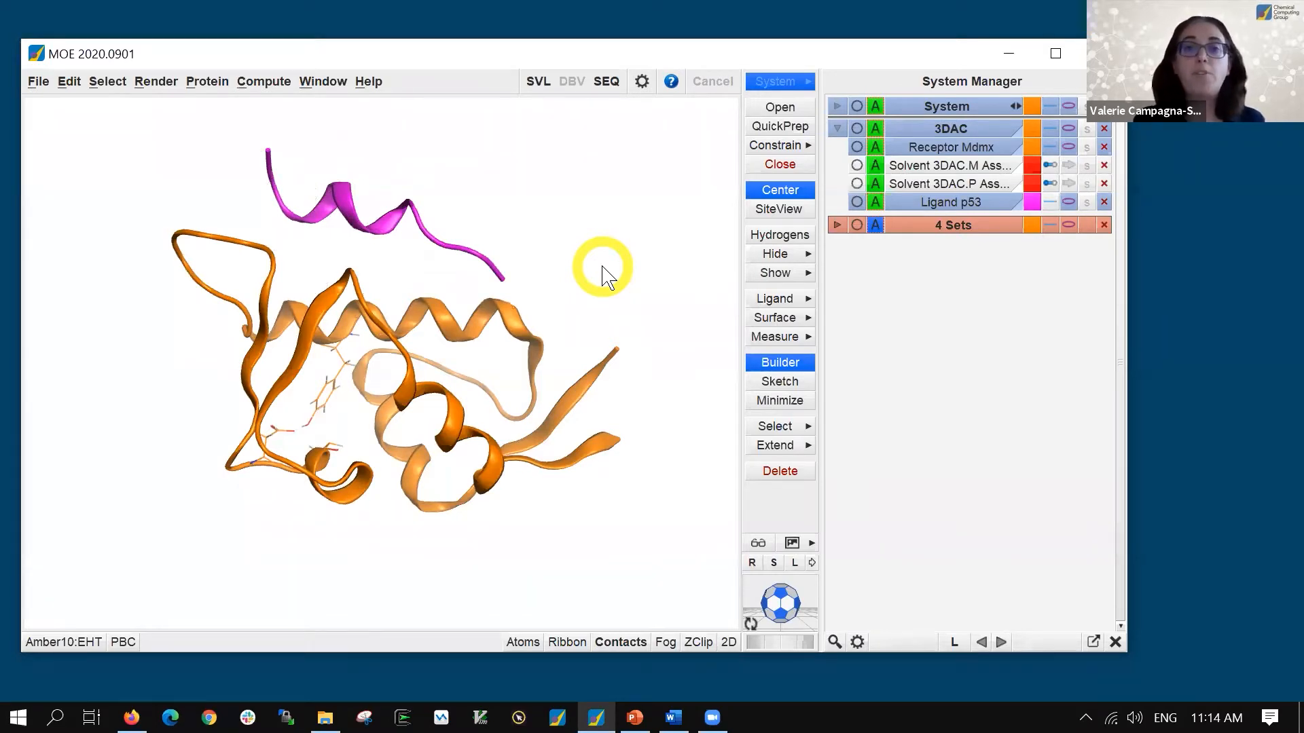
# Isolate the binding site around the ligand with SiteView and show the p53 ligand's ribbon
pyautogui.click(774, 209)
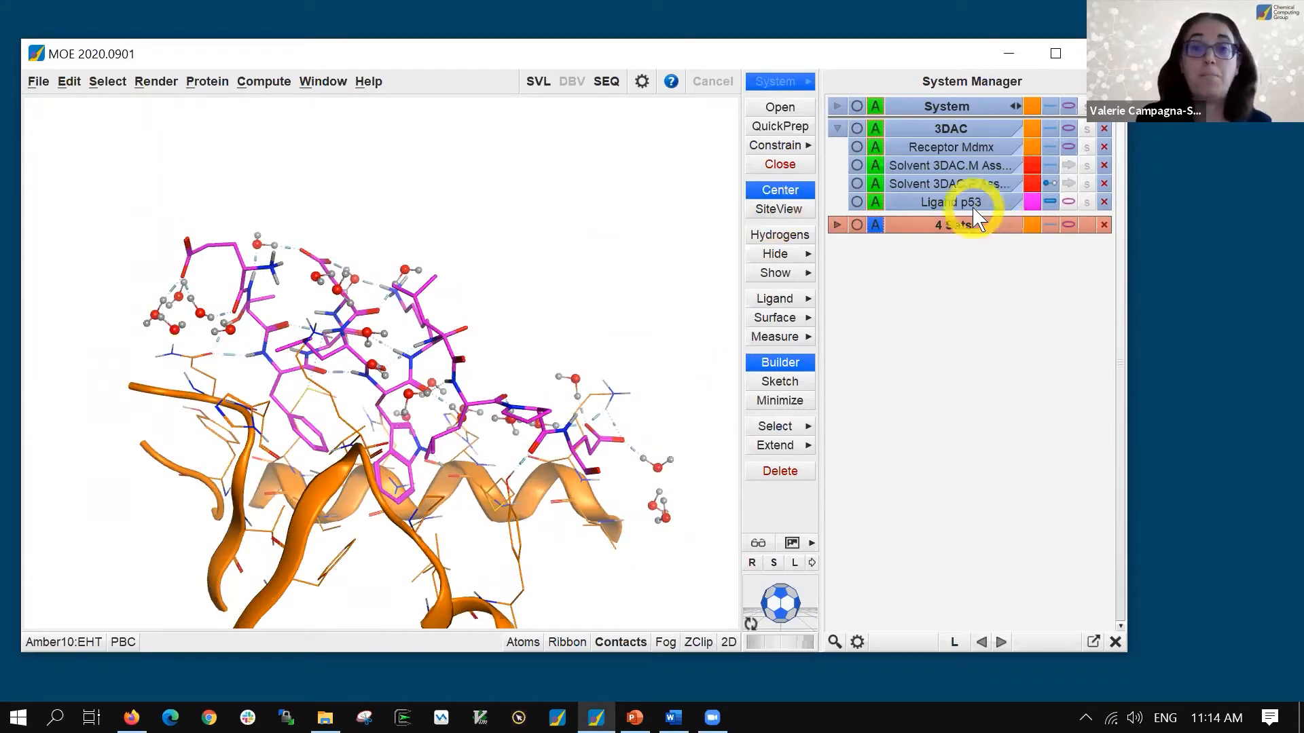
pyautogui.click(1068, 202)
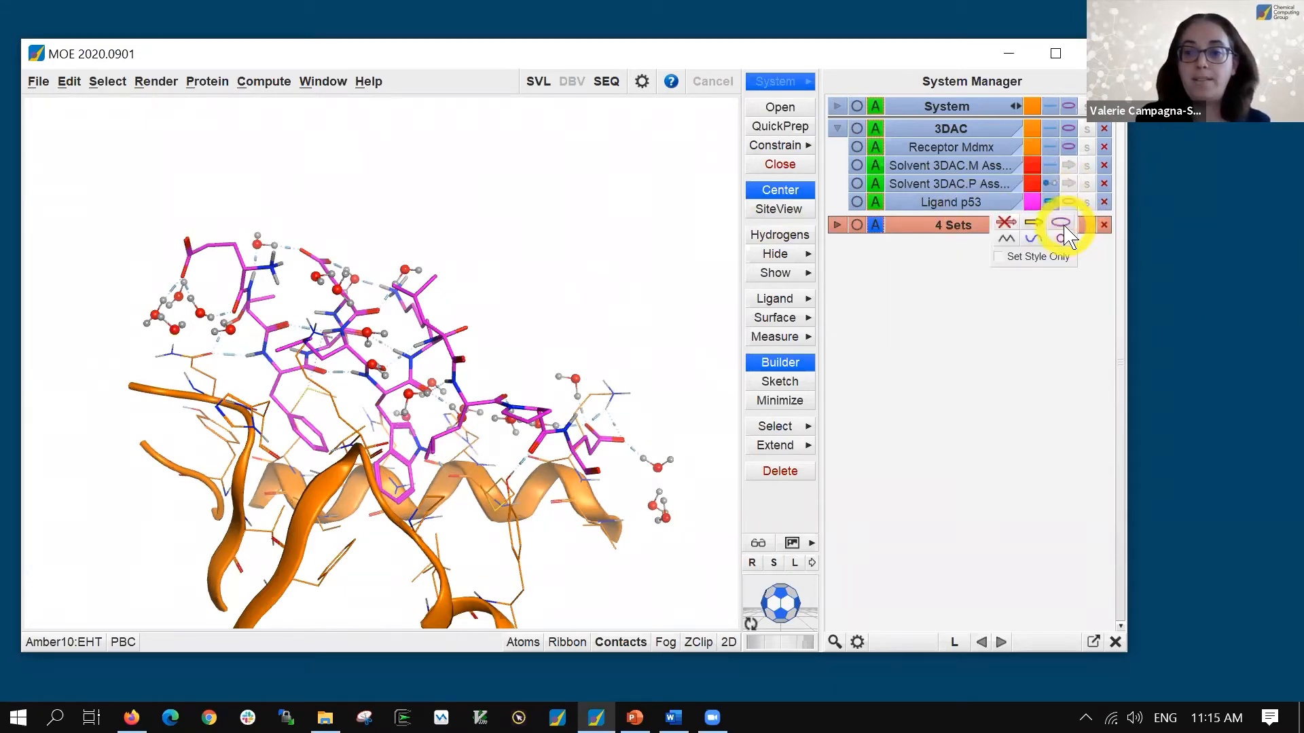
pyautogui.click(1062, 224)
# Make both solvent entries of 3DAC inert to take the water molecules out of the scene
pyautogui.moveTo(559, 355); pyautogui.dragTo(532, 367, button='middle')
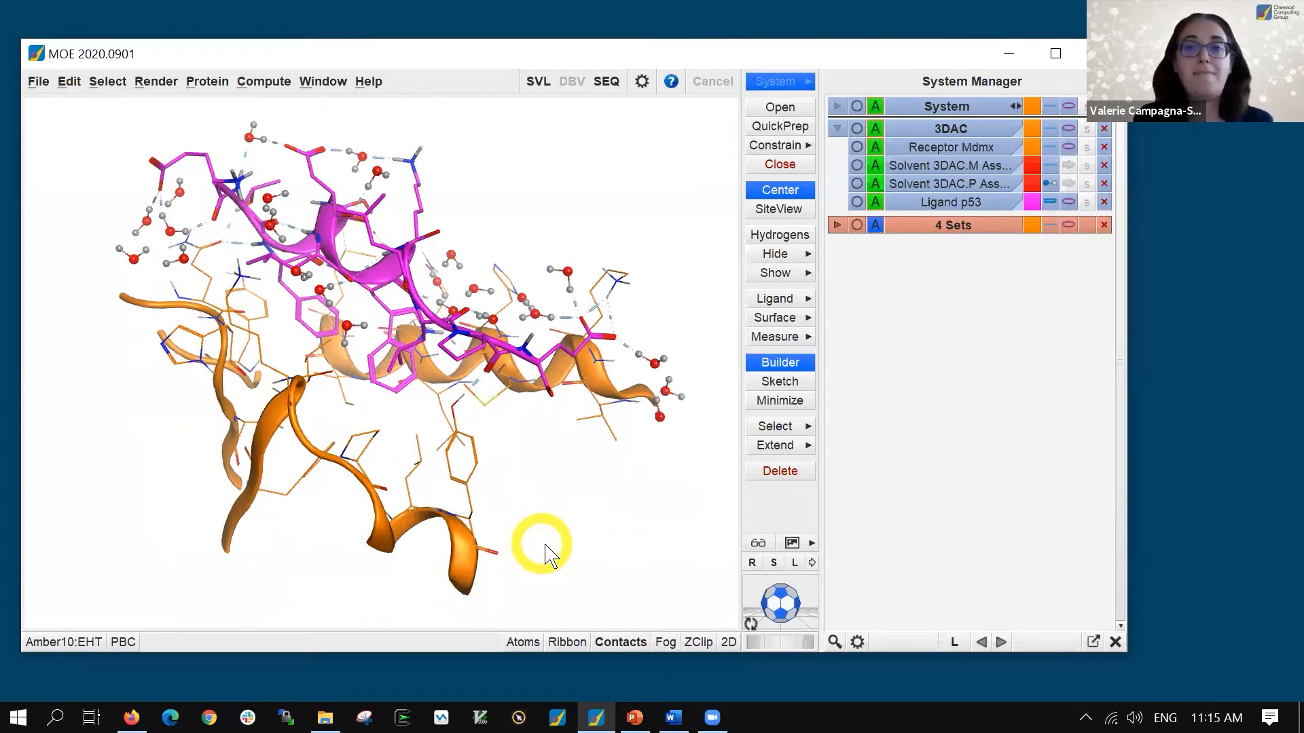
pyautogui.moveTo(533, 544); pyautogui.dragTo(586, 527, button='middle')
pyautogui.scroll(3, 582, 516)
pyautogui.keyDown('shift'); pyautogui.moveTo(534, 468); pyautogui.dragTo(510, 422, button='middle'); pyautogui.keyUp('shift')
pyautogui.scroll(3, 544, 489)
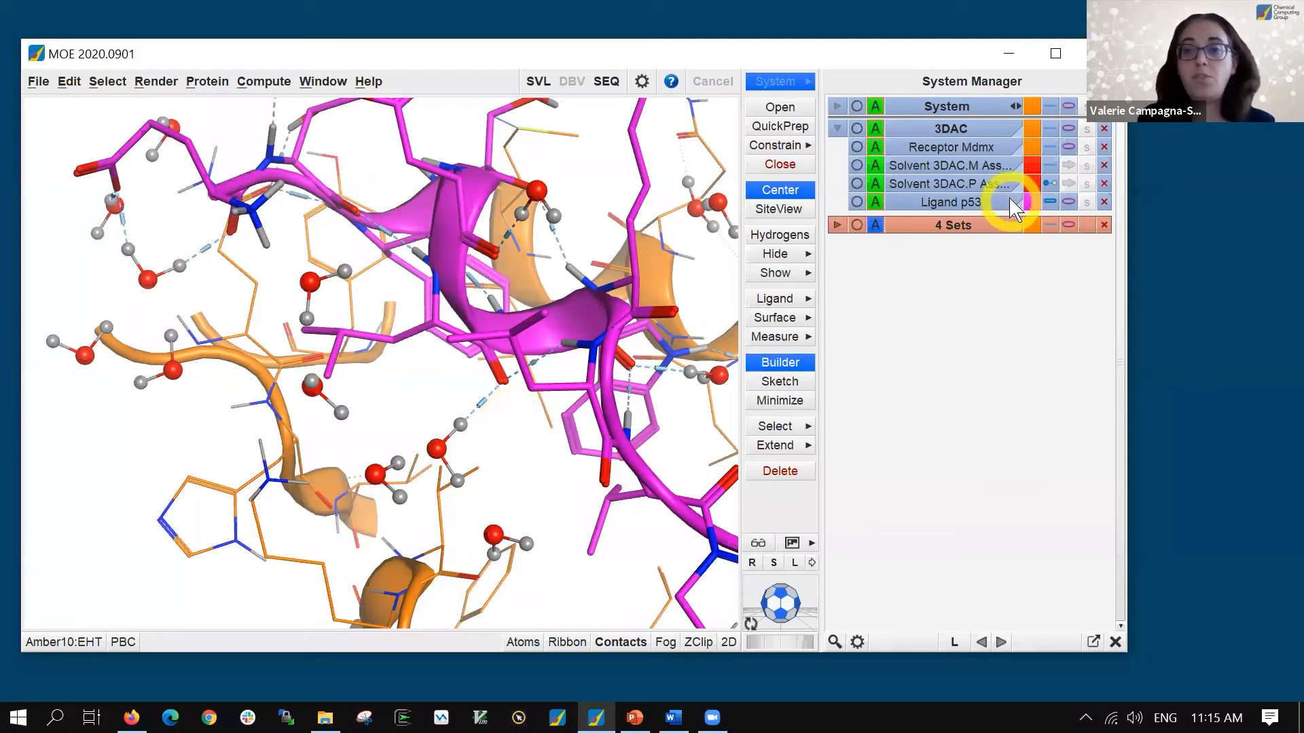
pyautogui.click(968, 166)
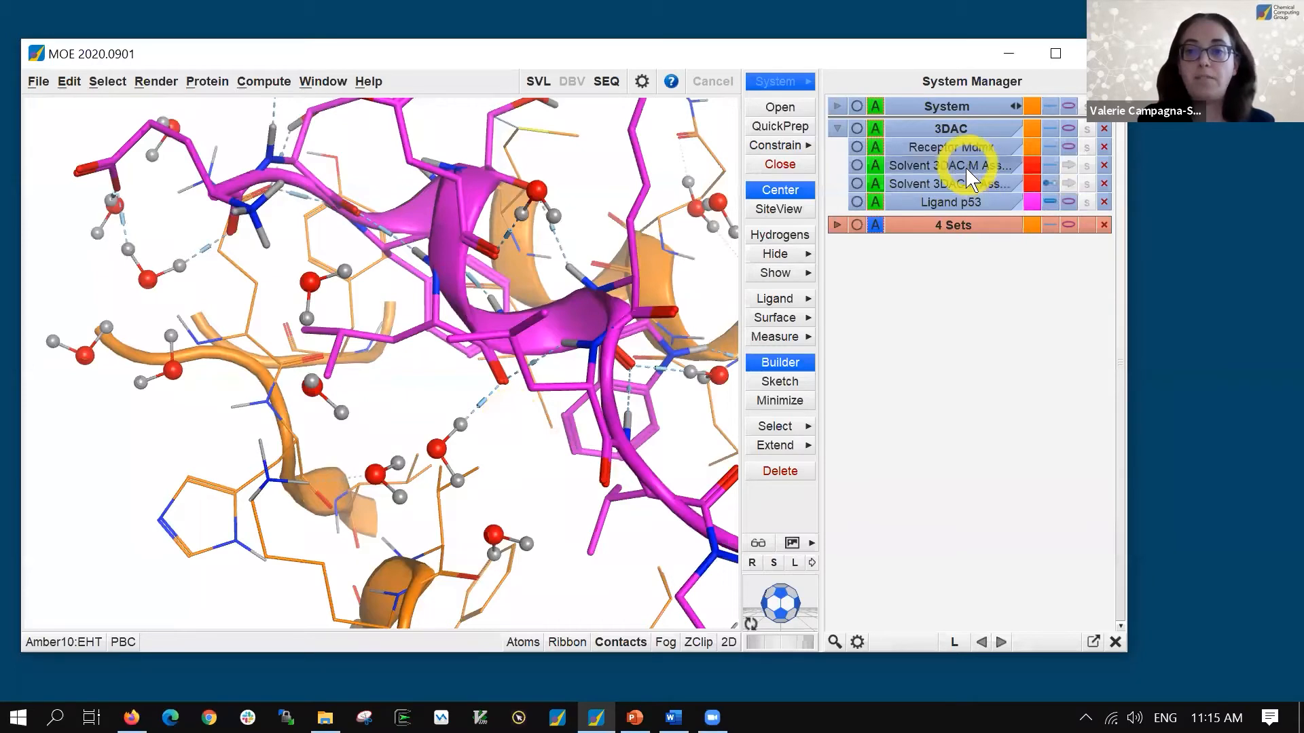
pyautogui.click(966, 178)
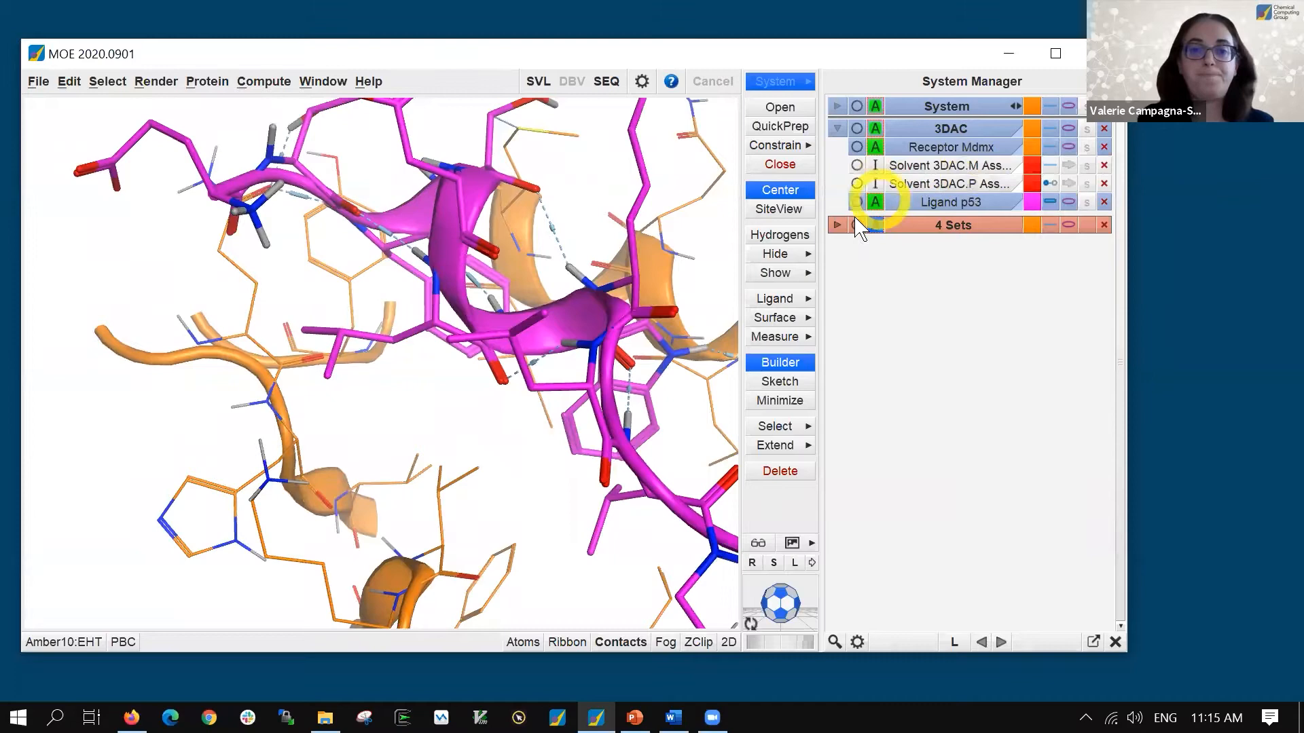
# Examine the contacts near the peptide's N-terminal end and identify the Mdmx side-chain oxygen that takes part in them
pyautogui.moveTo(538, 474); pyautogui.dragTo(427, 354, button='middle')
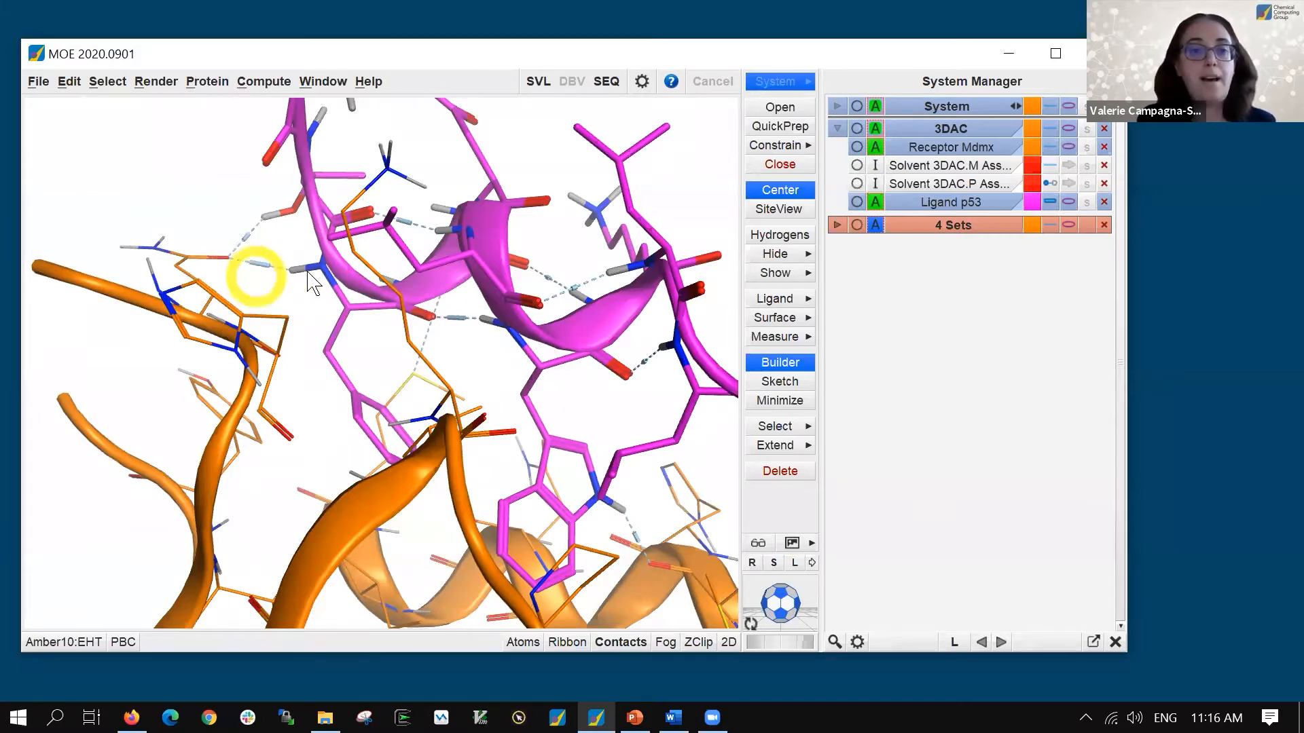
pyautogui.moveTo(495, 312); pyautogui.dragTo(349, 183, button='middle')
pyautogui.moveTo(491, 295); pyautogui.dragTo(604, 282, button='middle')
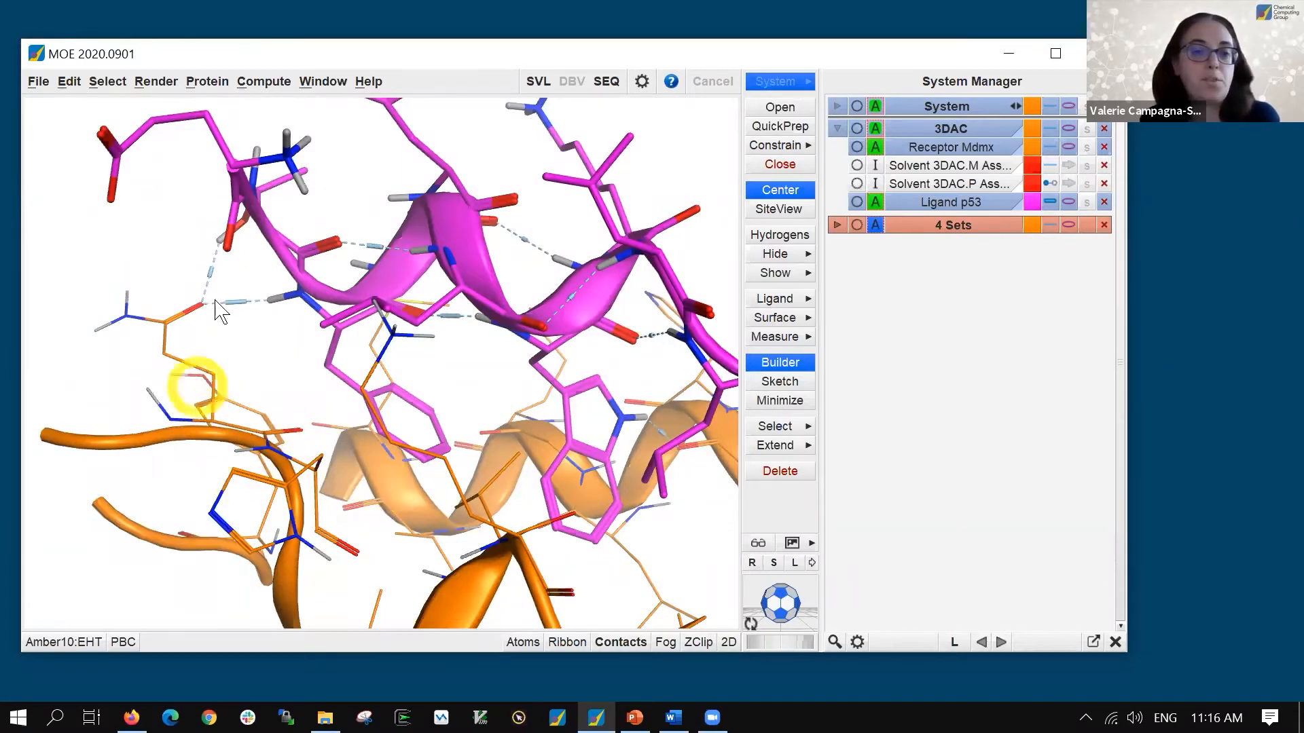
pyautogui.moveTo(281, 185)
pyautogui.mouseDown(button='middle')
pyautogui.moveTo(284, 221)
pyautogui.moveTo(263, 191)
pyautogui.moveTo(274, 201)
pyautogui.mouseUp(button='middle')
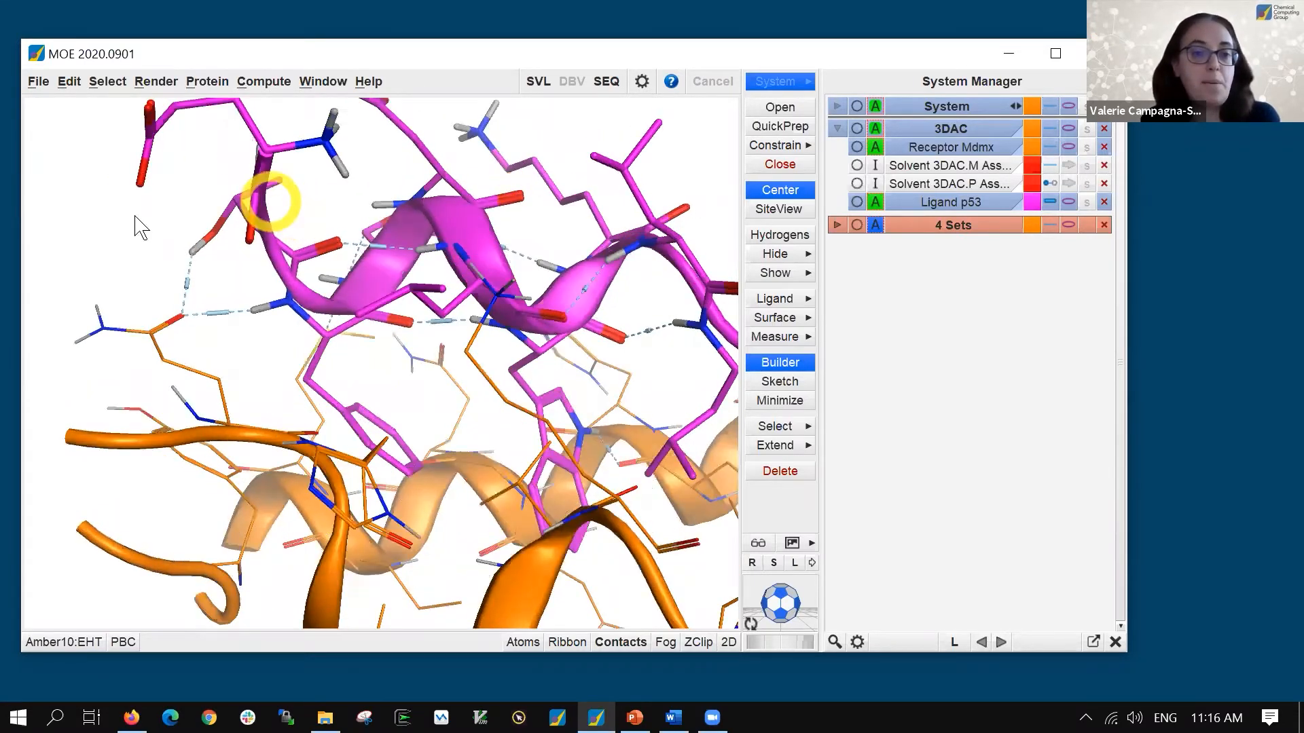
pyautogui.click(181, 314)
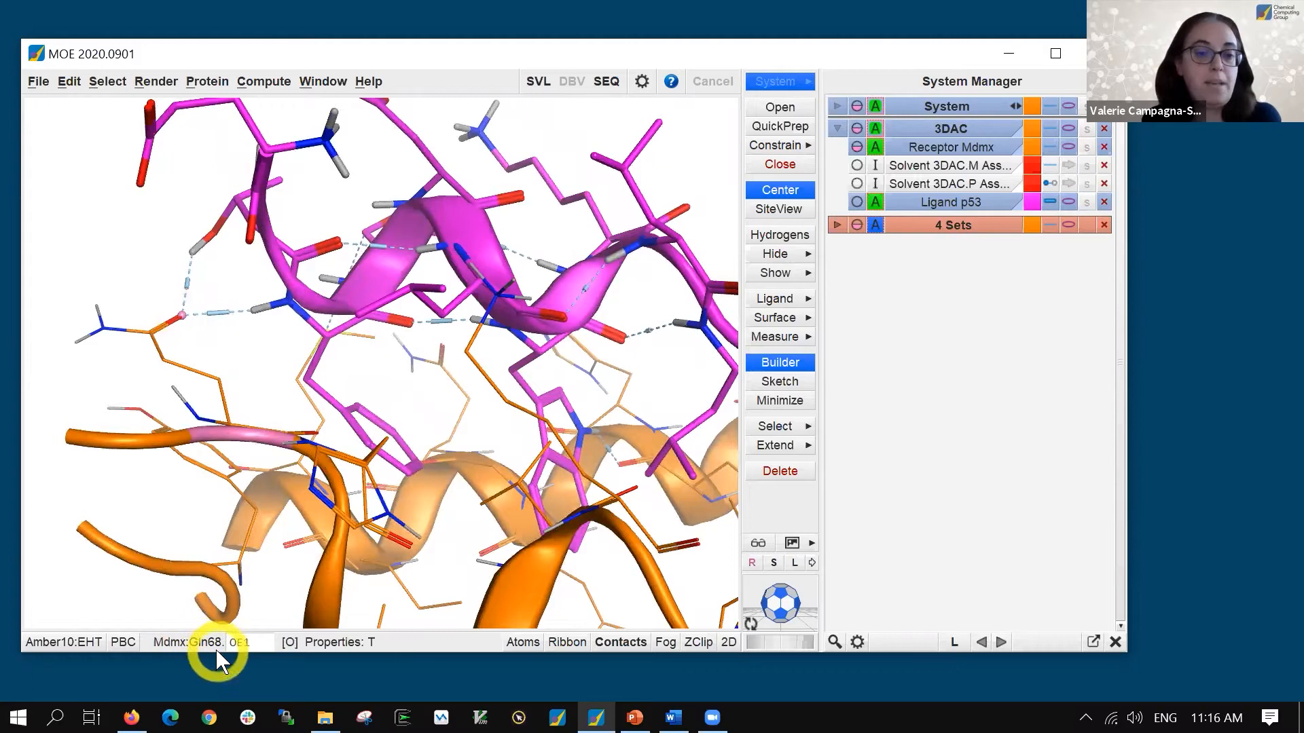
# Identify the Mdmx backbone atom contacting the peptide's indole ring, and inspect the contacts near the peptide's C-terminal end
pyautogui.moveTo(466, 394); pyautogui.dragTo(515, 469, button='middle')
pyautogui.click(507, 458)
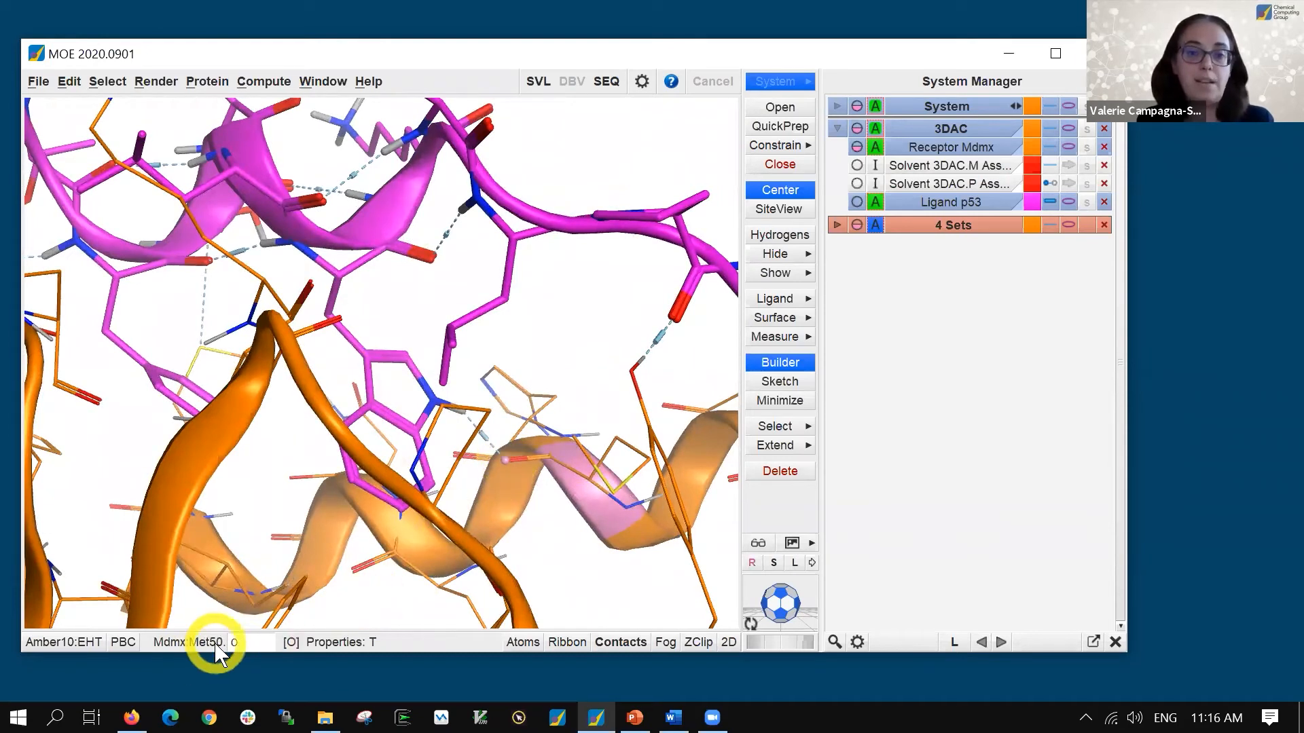
pyautogui.click(577, 359)
pyautogui.keyDown('shift'); pyautogui.moveTo(606, 438); pyautogui.dragTo(236, 331, button='middle'); pyautogui.keyUp('shift')
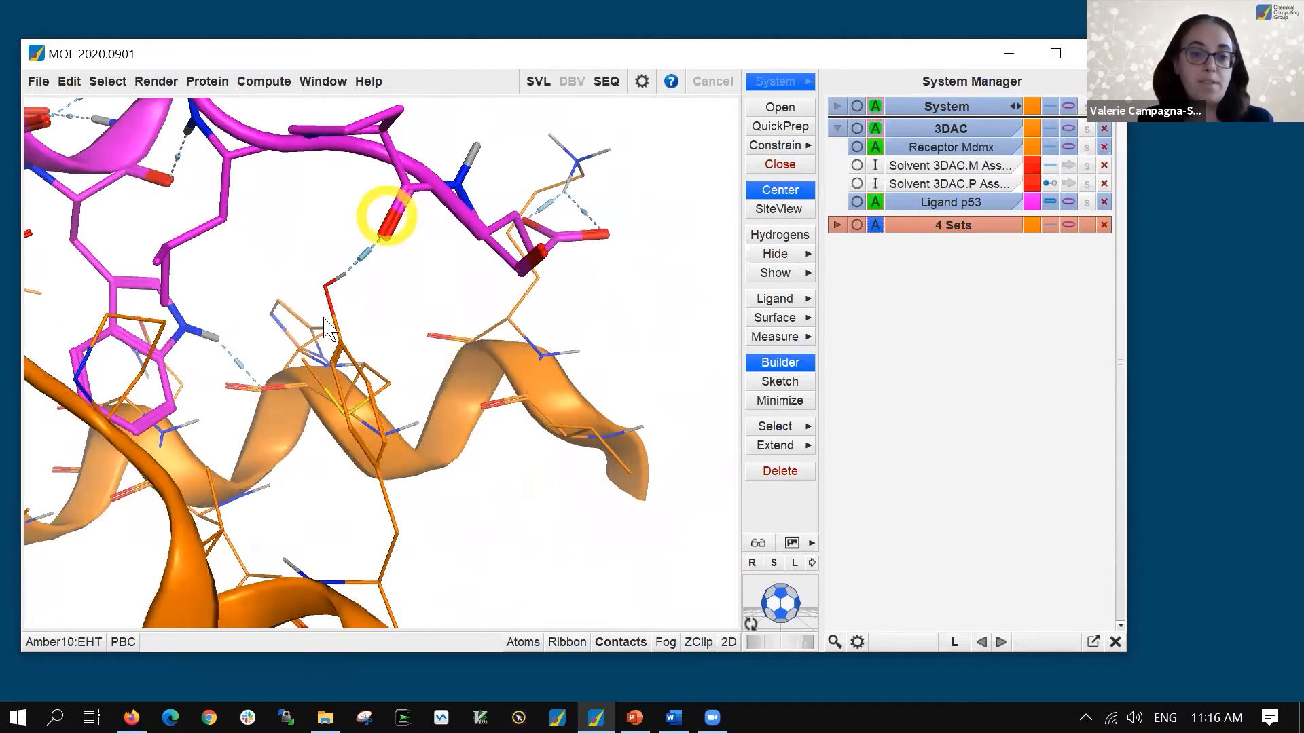
pyautogui.moveTo(533, 451); pyautogui.dragTo(556, 594, button='middle')
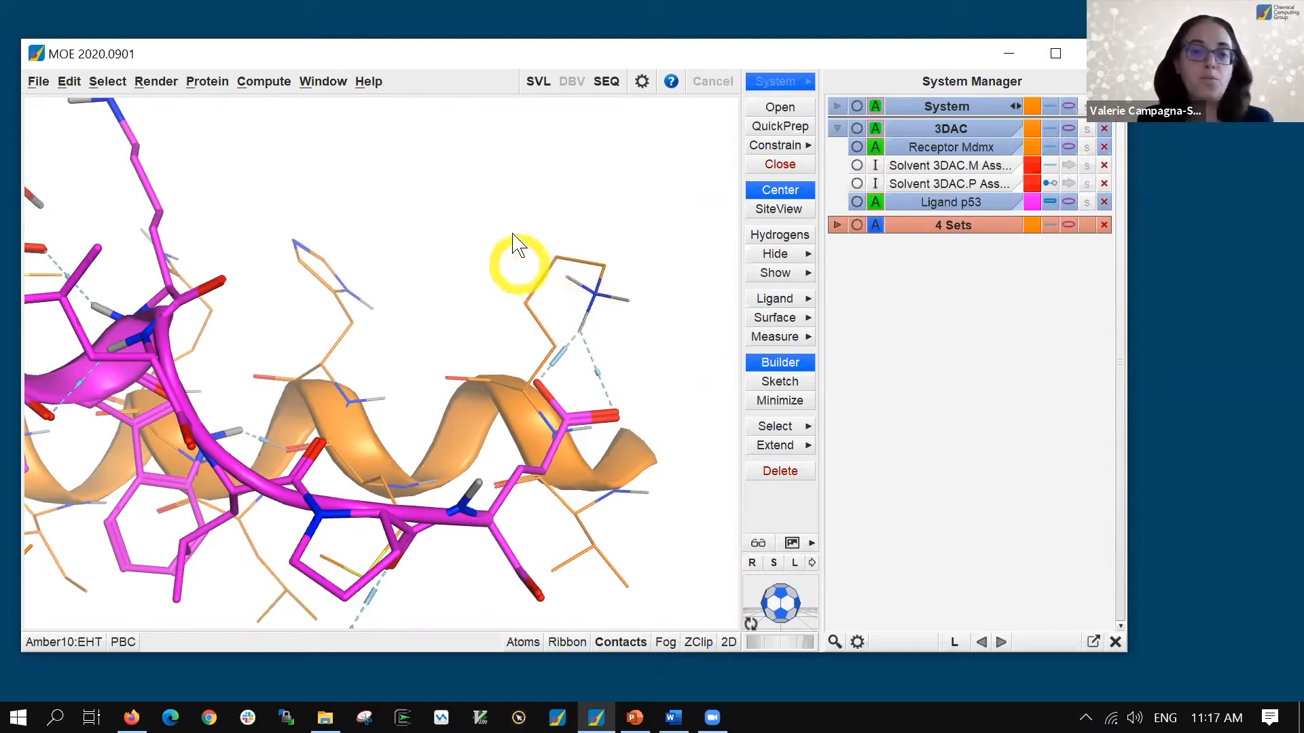
# Label the residues of the p53 peptide and the surrounding Mdmx binding site
pyautogui.scroll(-4, 513, 235)
pyautogui.keyDown('shift'); pyautogui.moveTo(631, 339); pyautogui.dragTo(633, 219, button='middle'); pyautogui.keyUp('shift')
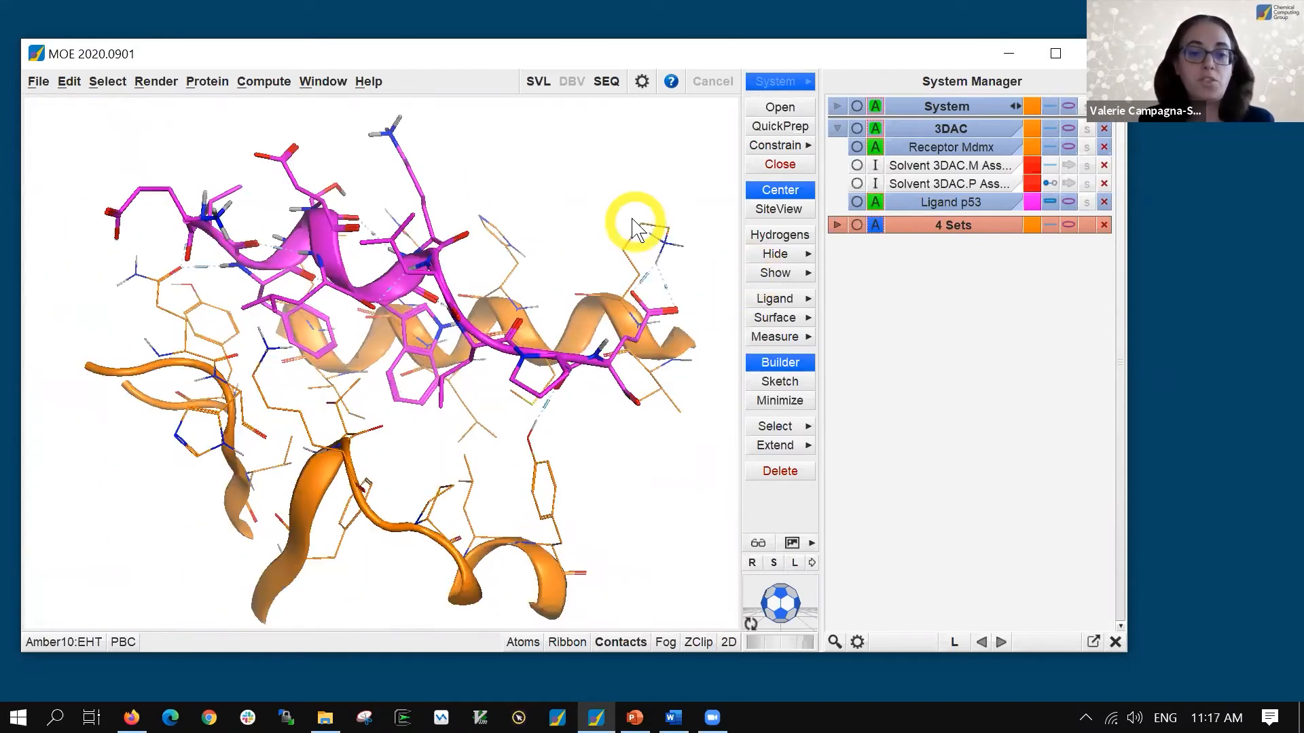
pyautogui.click(514, 644)
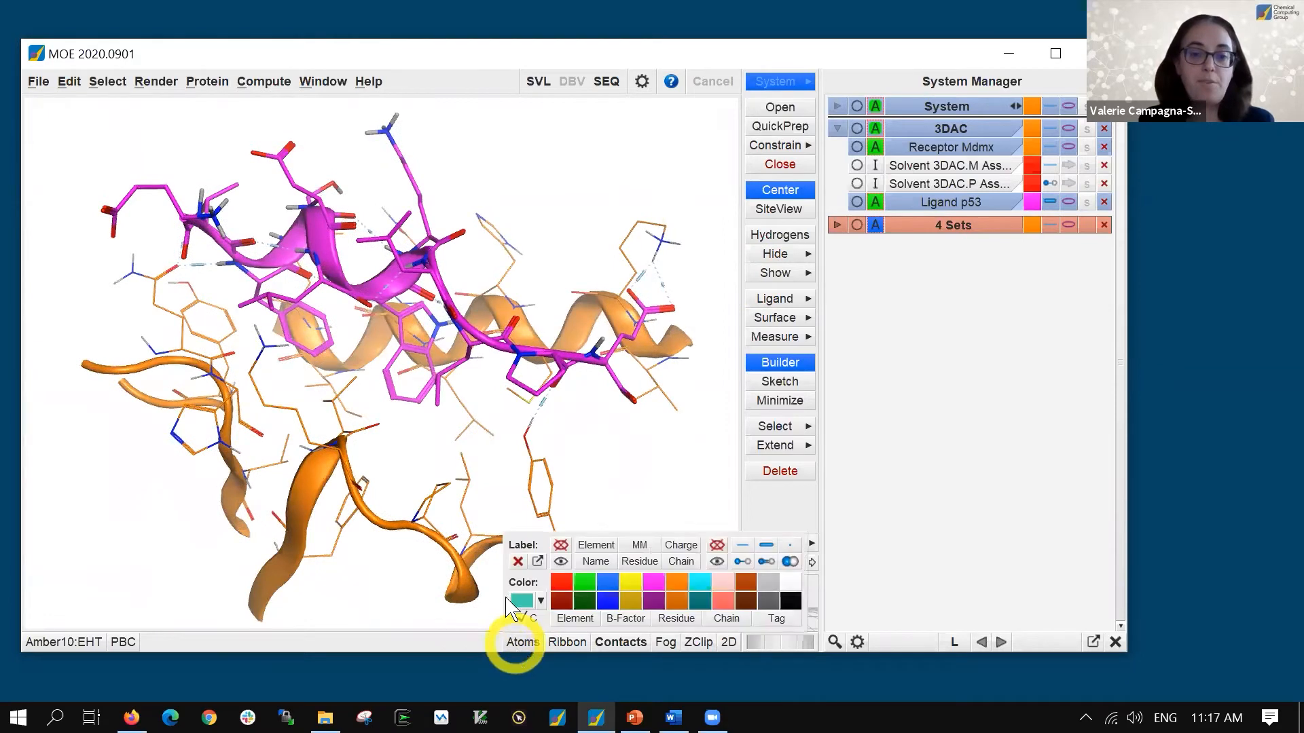
pyautogui.click(640, 562)
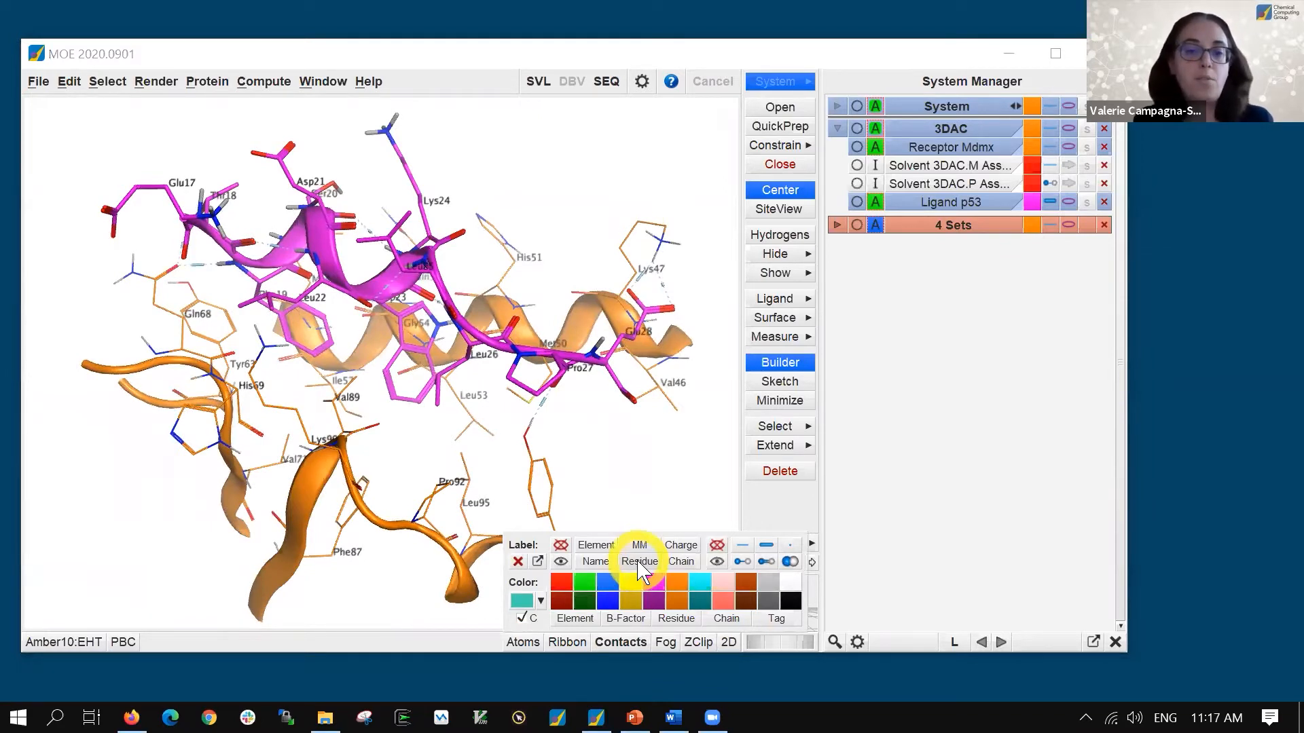
# Examine the labelled residues and contacts along the p53–Mdmx interface from several angles
pyautogui.scroll(2, 539, 430)
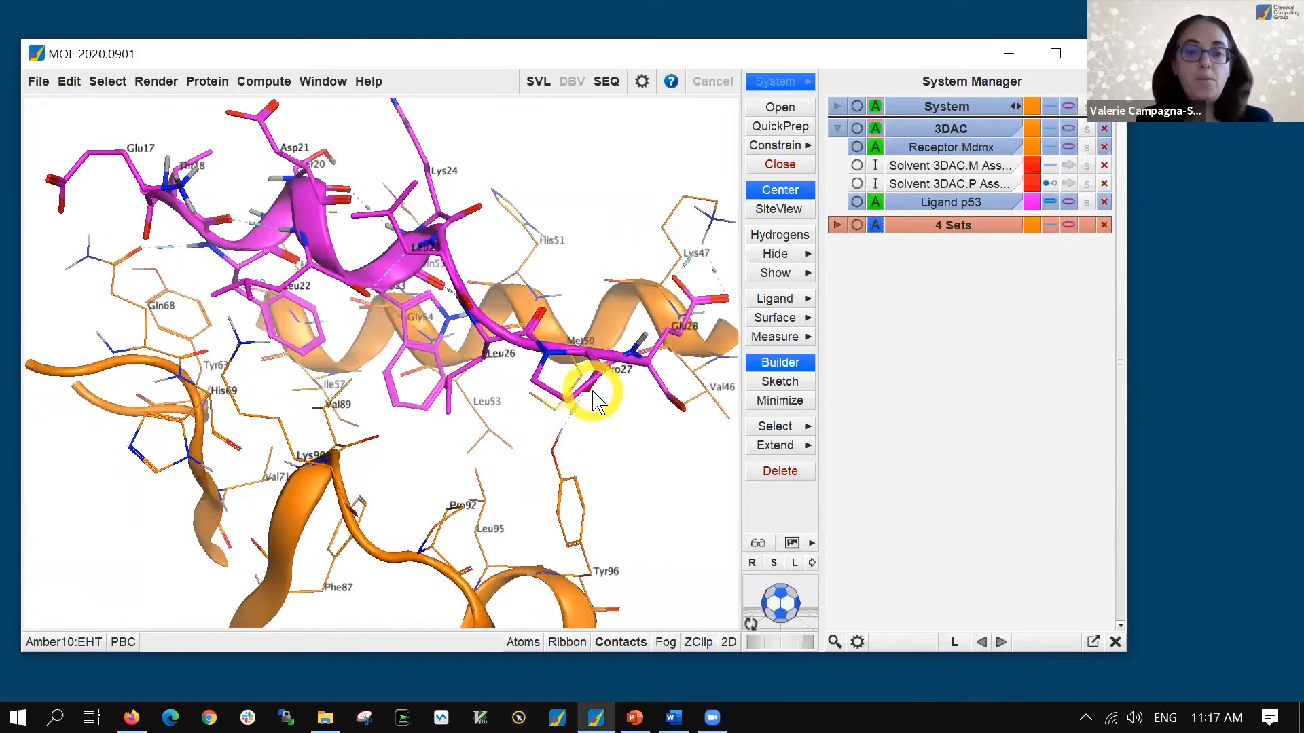
pyautogui.moveTo(454, 310); pyautogui.dragTo(280, 180, button='middle')
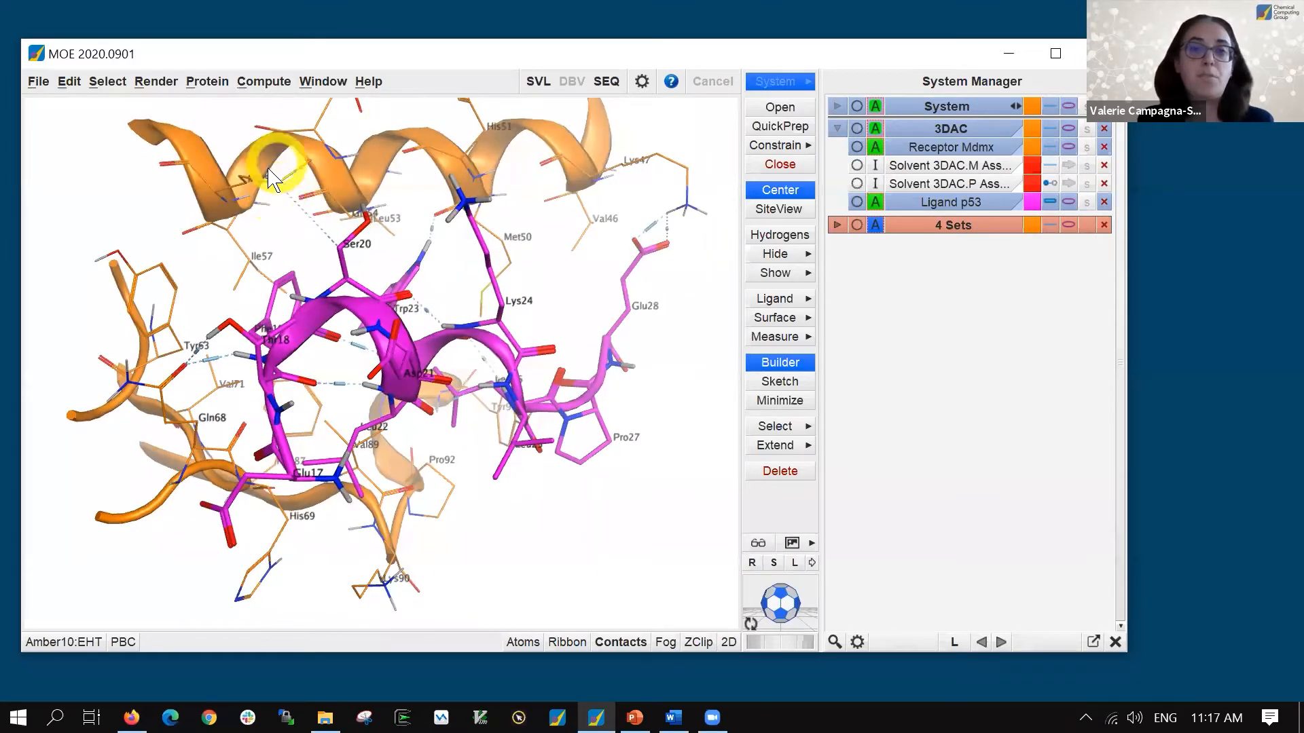
pyautogui.moveTo(476, 522); pyautogui.dragTo(366, 198, button='middle')
pyautogui.scroll(3, 193, 368)
pyautogui.moveTo(204, 365); pyautogui.dragTo(351, 360, button='right')
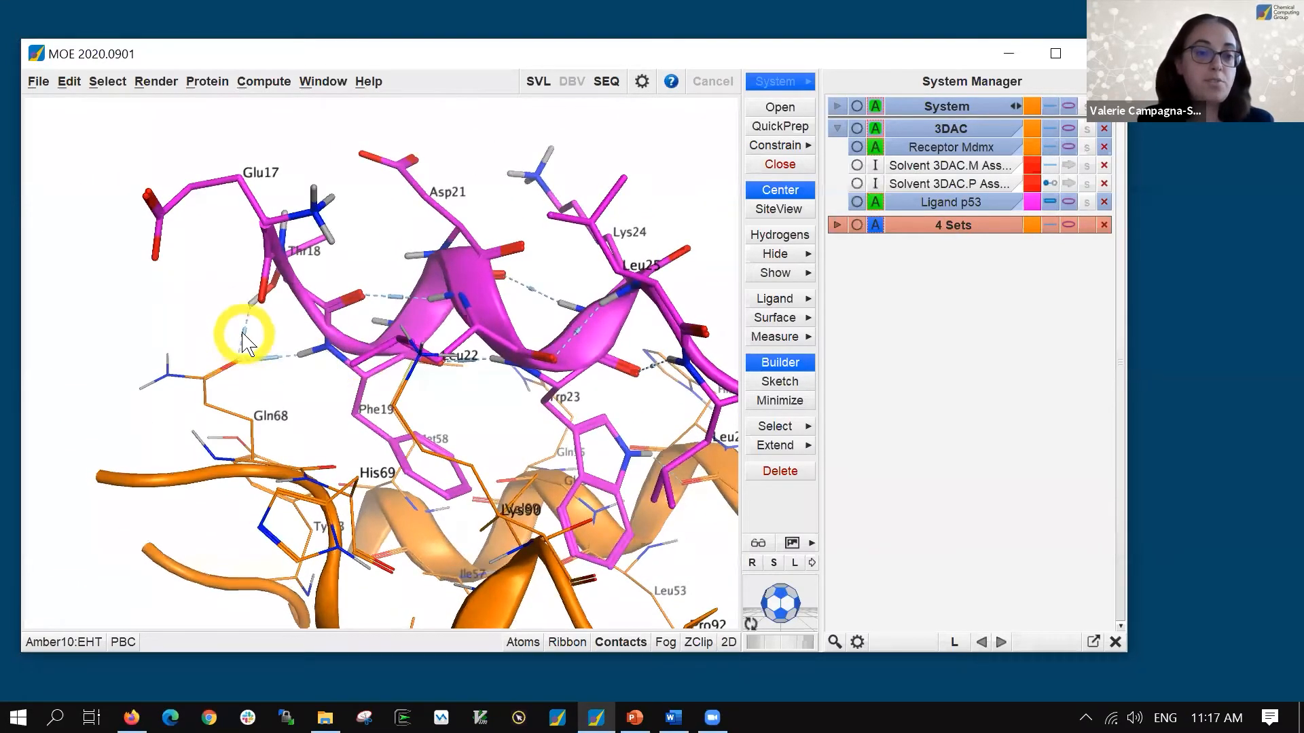
pyautogui.scroll(2, 247, 355)
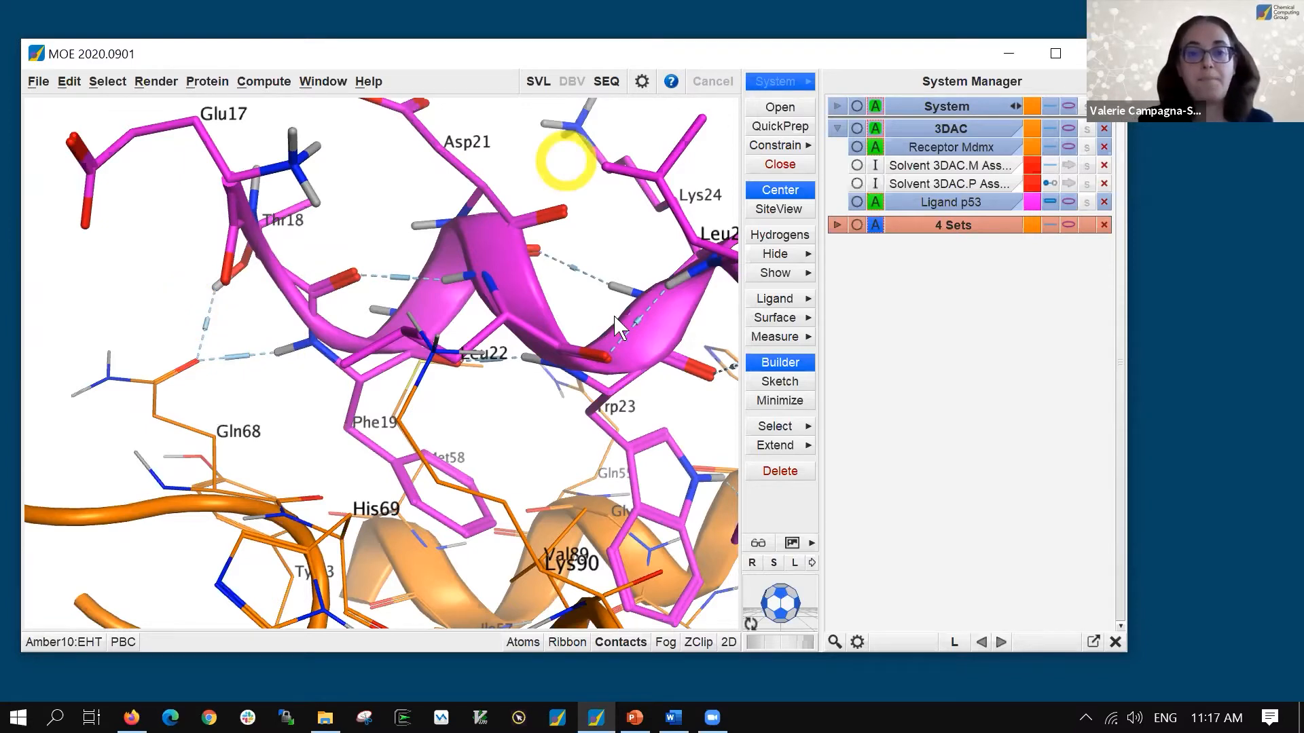
pyautogui.scroll(-3, 556, 332)
pyautogui.keyDown('shift'); pyautogui.moveTo(557, 332); pyautogui.dragTo(338, 239, button='middle'); pyautogui.keyUp('shift')
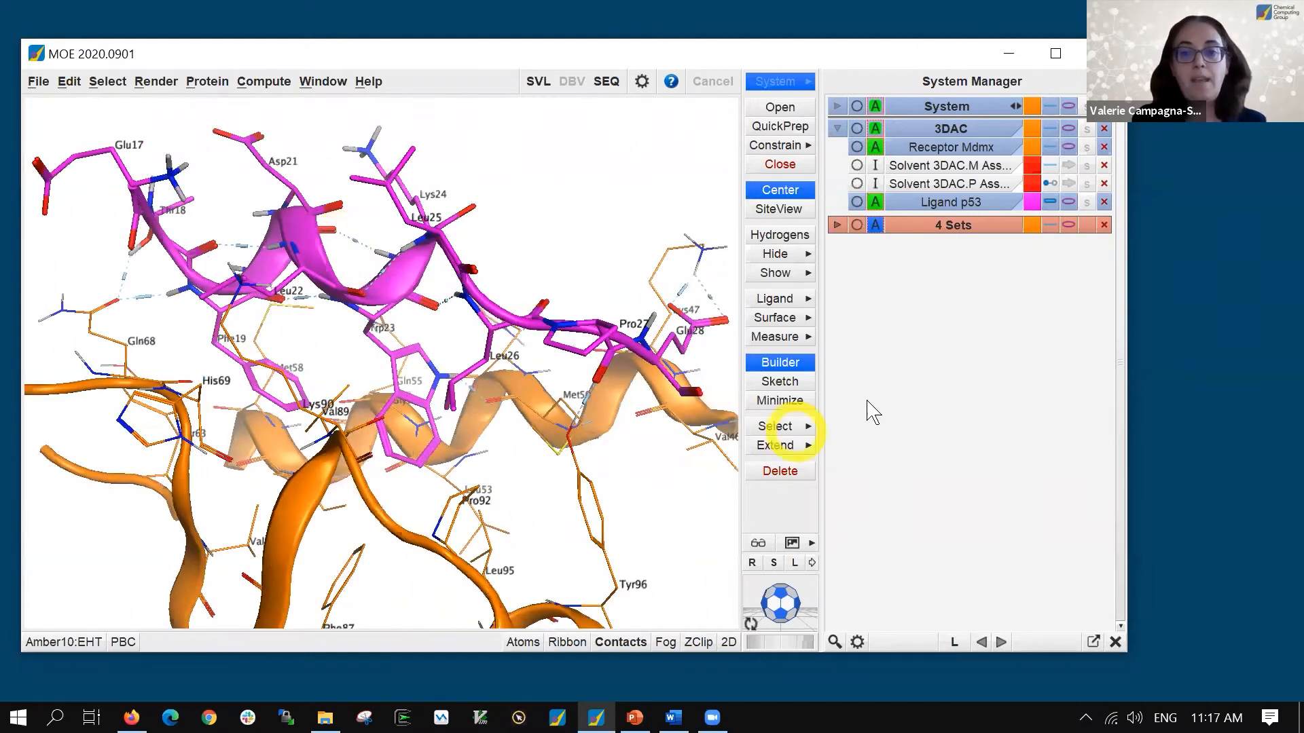
# Generate the 2D Ligand Interactions diagram for p53, and reposition and enlarge its window beside the 3D view
pyautogui.click(781, 301)
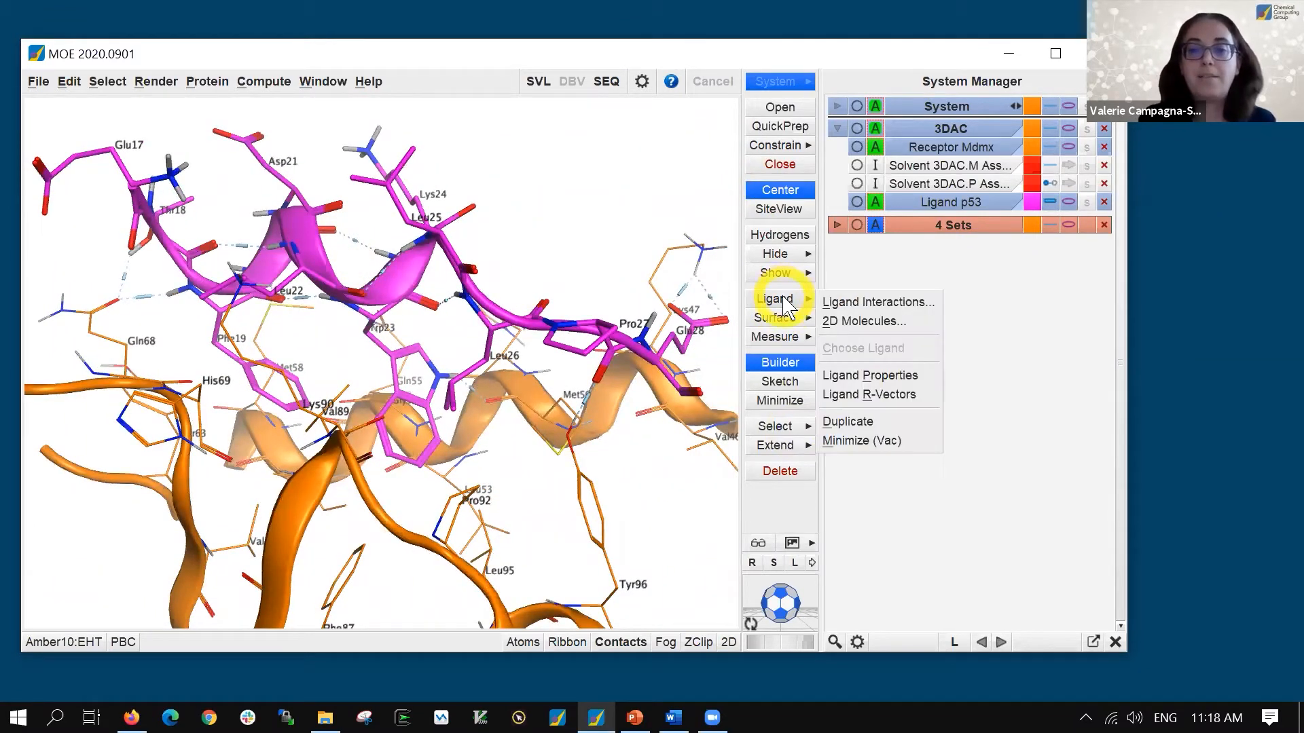
pyautogui.click(885, 304)
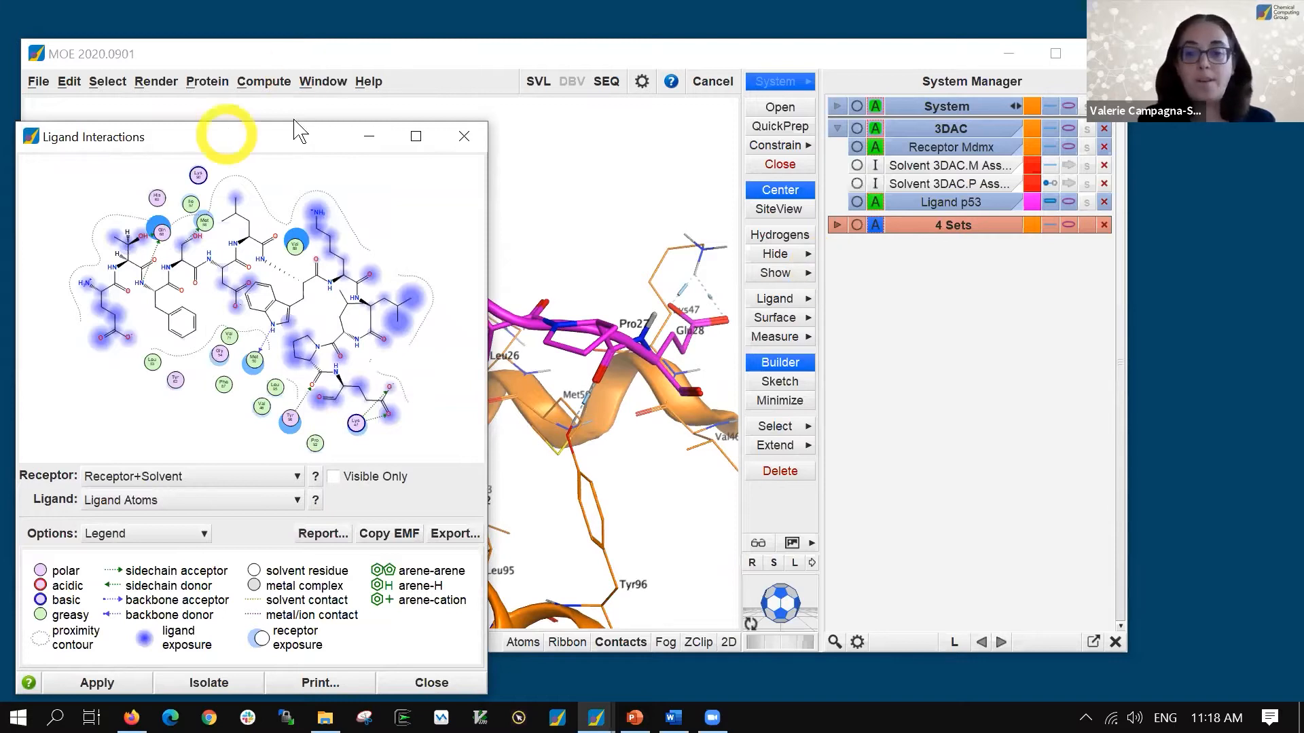
pyautogui.moveTo(299, 131); pyautogui.dragTo(1108, 123)
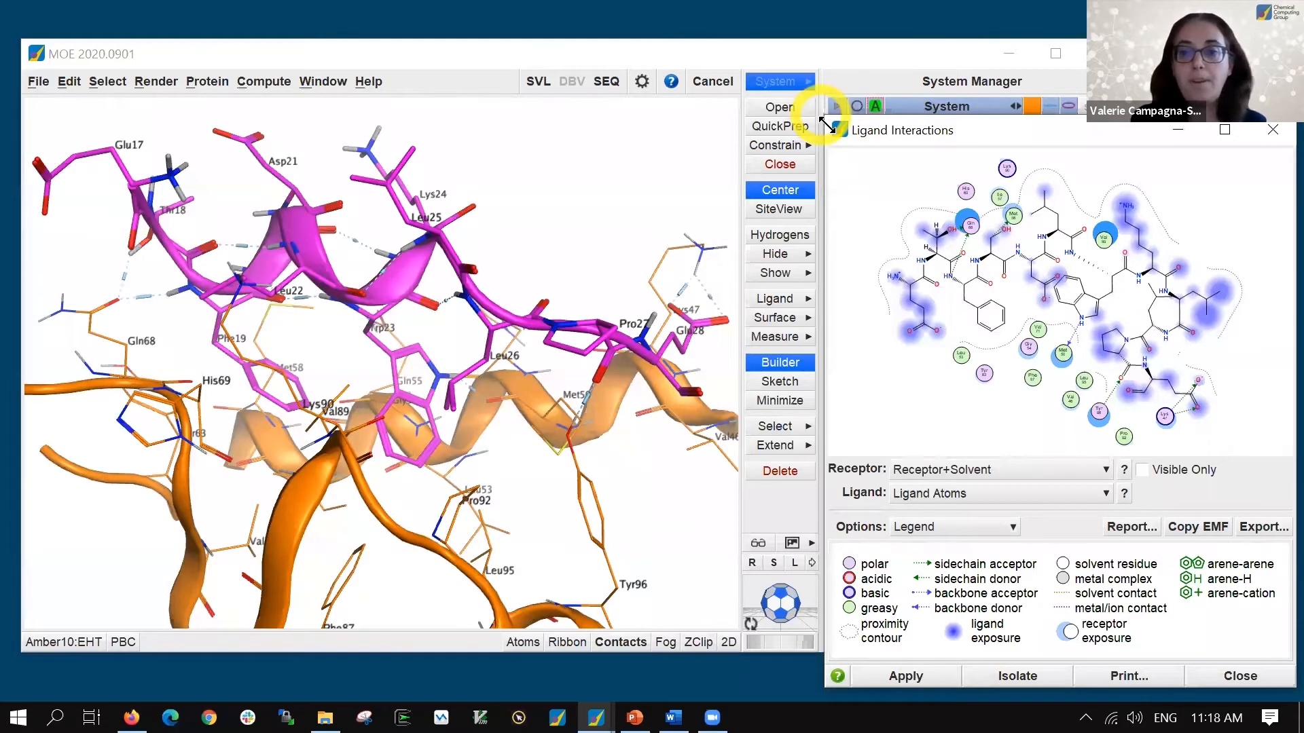
pyautogui.moveTo(826, 124); pyautogui.dragTo(600, 10)
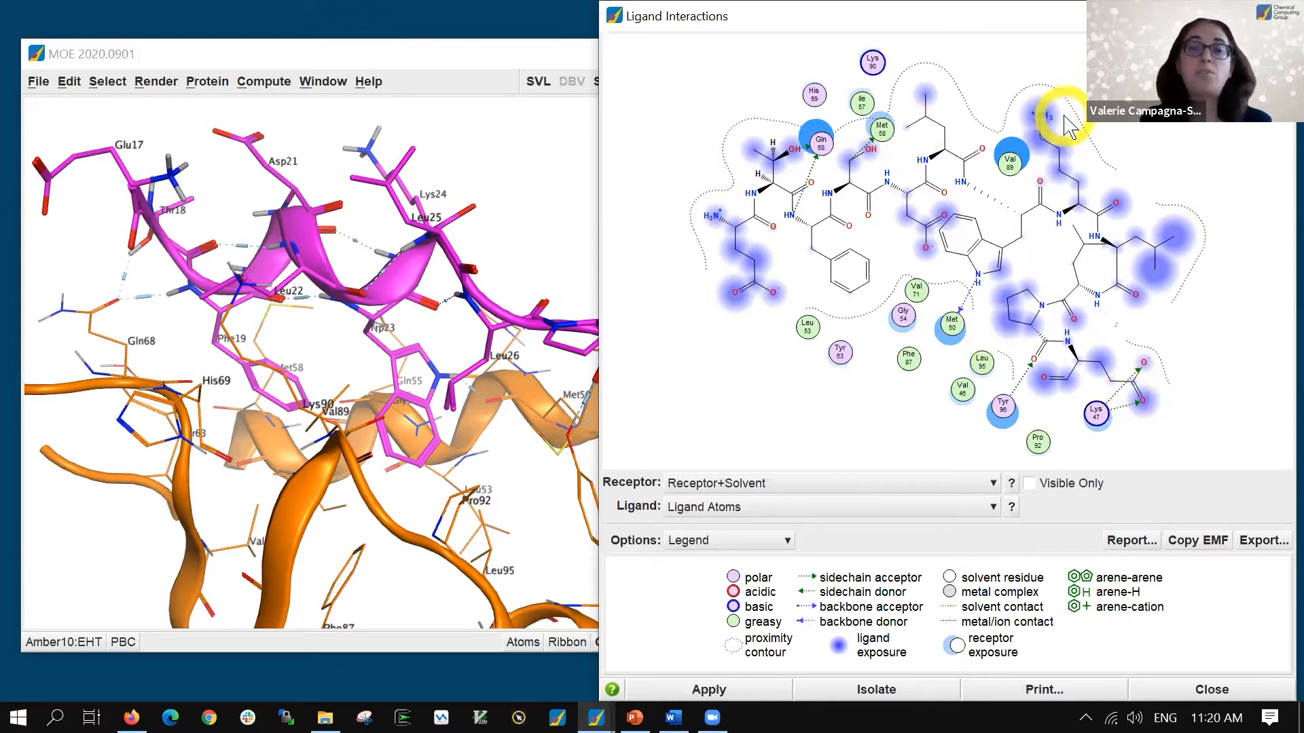
# Return to the 3D view and examine which p53 side chains are solvent-exposed and which are buried in the Mdmx pocket
pyautogui.scroll(-4, 484, 276)
pyautogui.click(485, 276)
pyautogui.moveTo(387, 253); pyautogui.dragTo(305, 295, button='middle')
pyautogui.scroll(3, 314, 296)
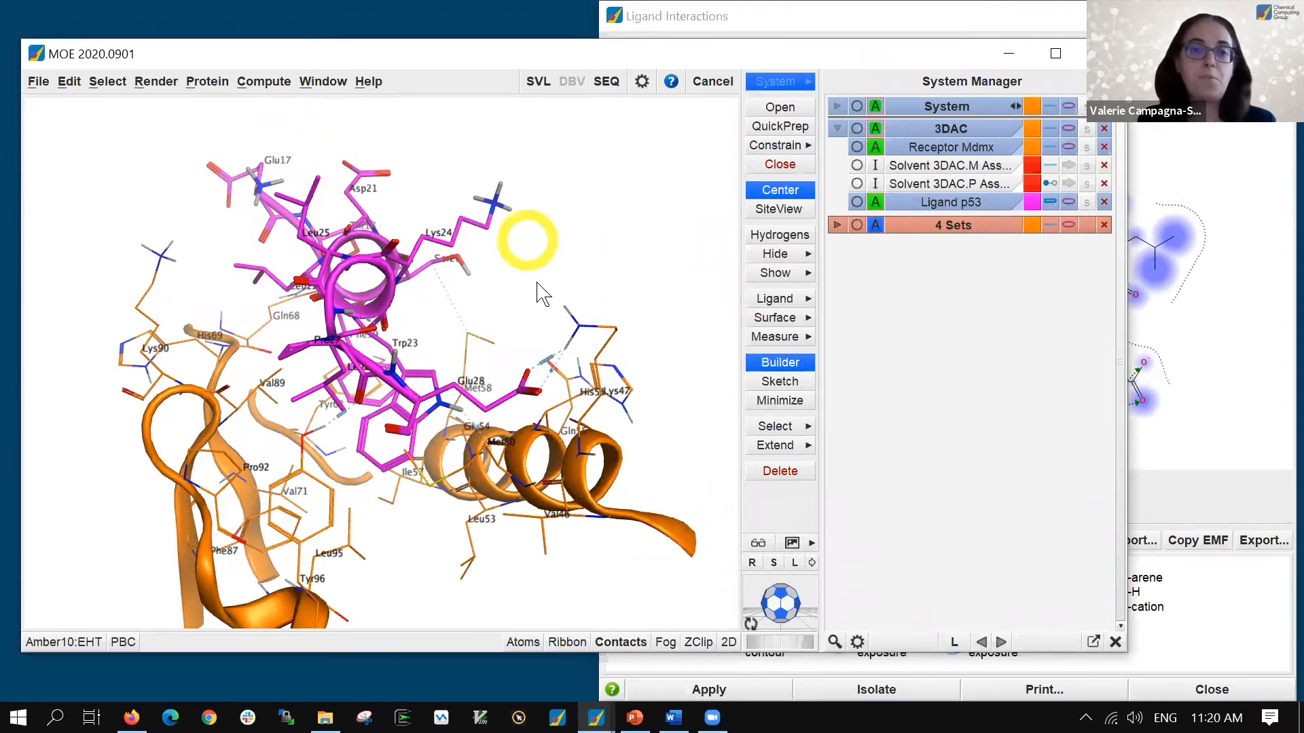
pyautogui.moveTo(478, 434); pyautogui.dragTo(684, 489, button='middle')
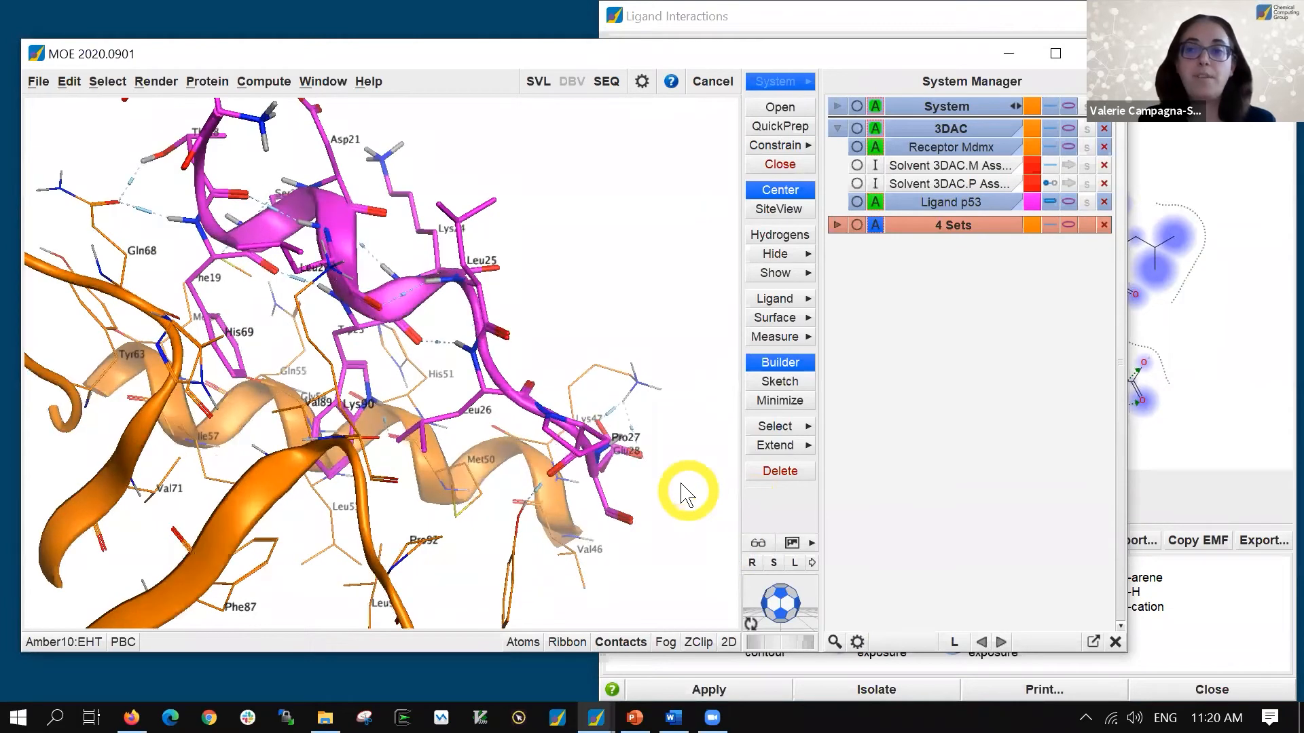
pyautogui.scroll(1, 664, 491)
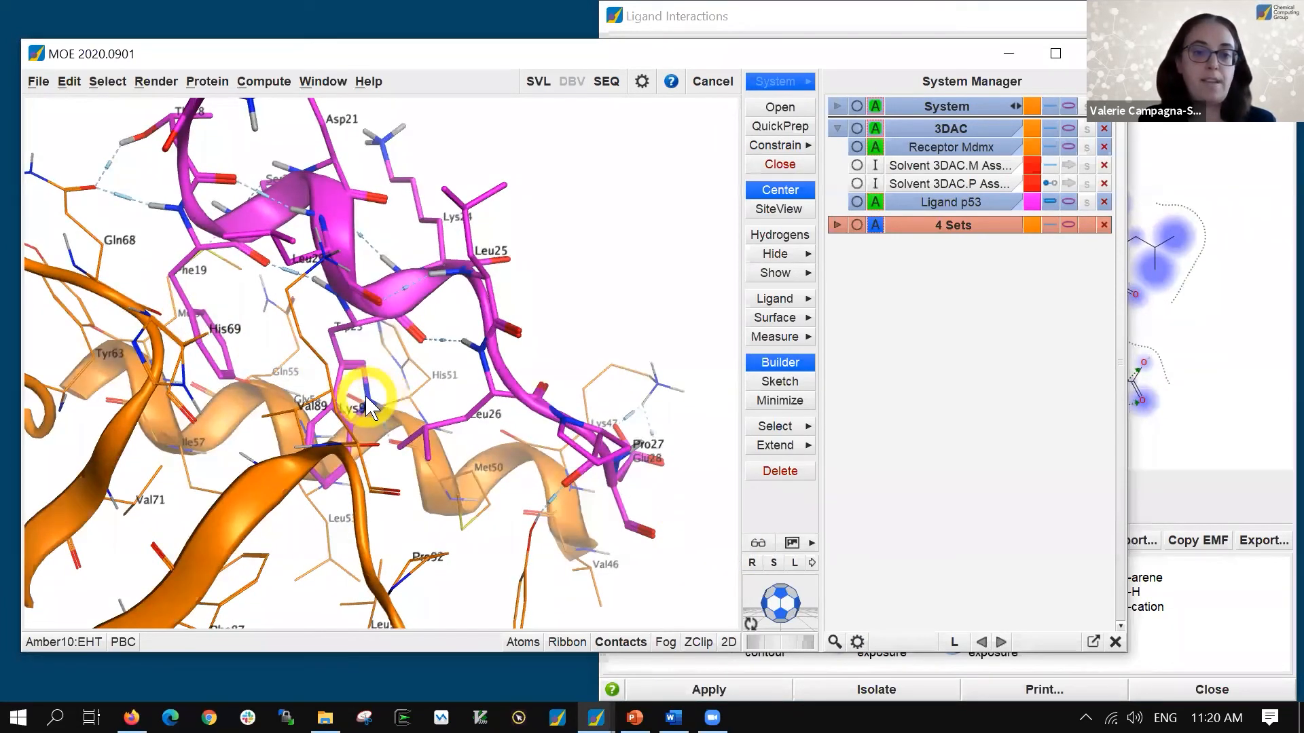
# Compare p53's pose in the Mdmx pocket with the 2D interaction diagram, and close the Ligand Interactions window
pyautogui.moveTo(468, 429); pyautogui.dragTo(178, 318, button='middle')
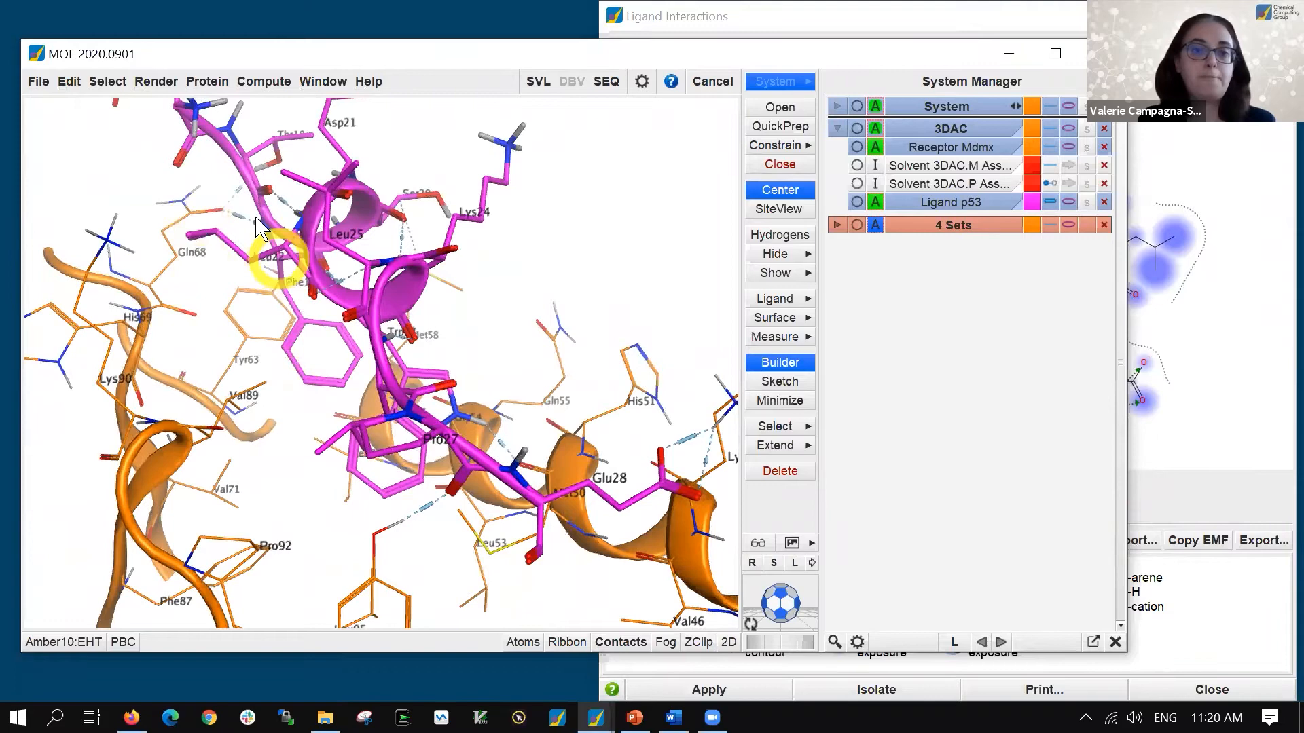
pyautogui.scroll(-2, 416, 394)
pyautogui.moveTo(416, 400); pyautogui.dragTo(541, 489, button='middle')
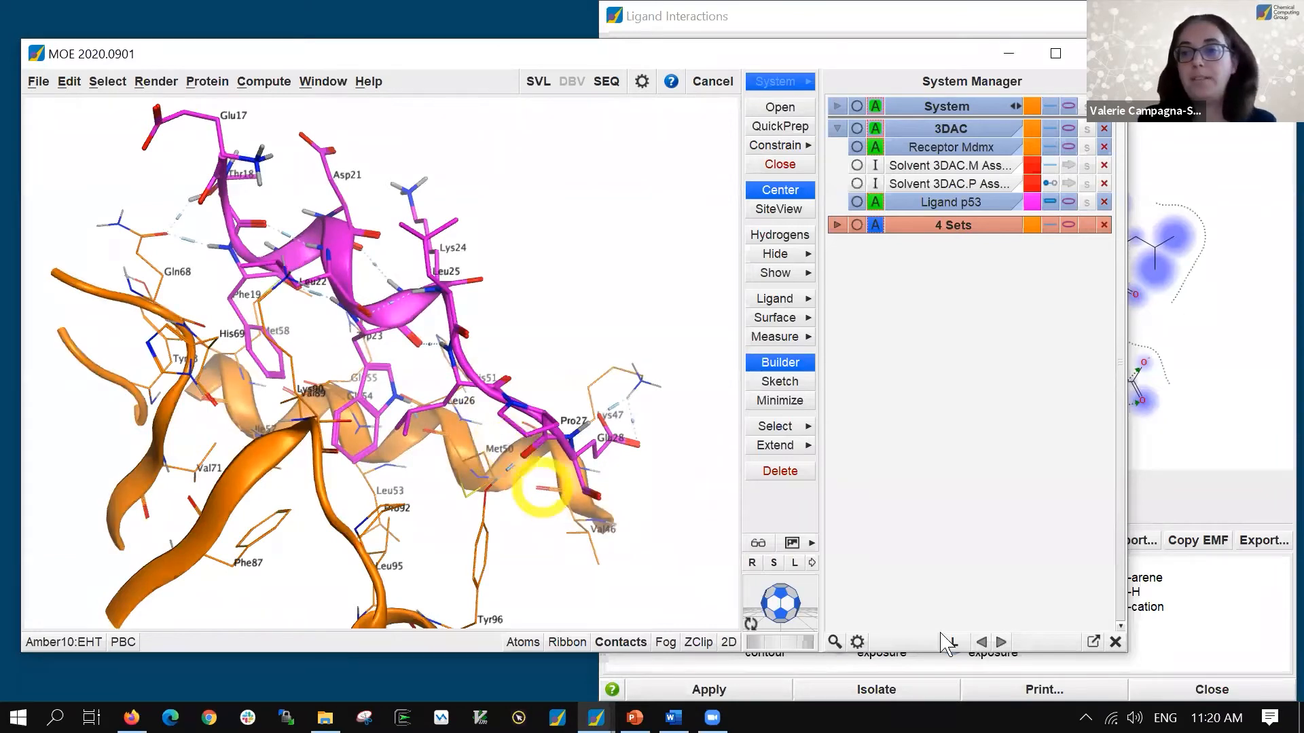
pyautogui.click(1267, 201)
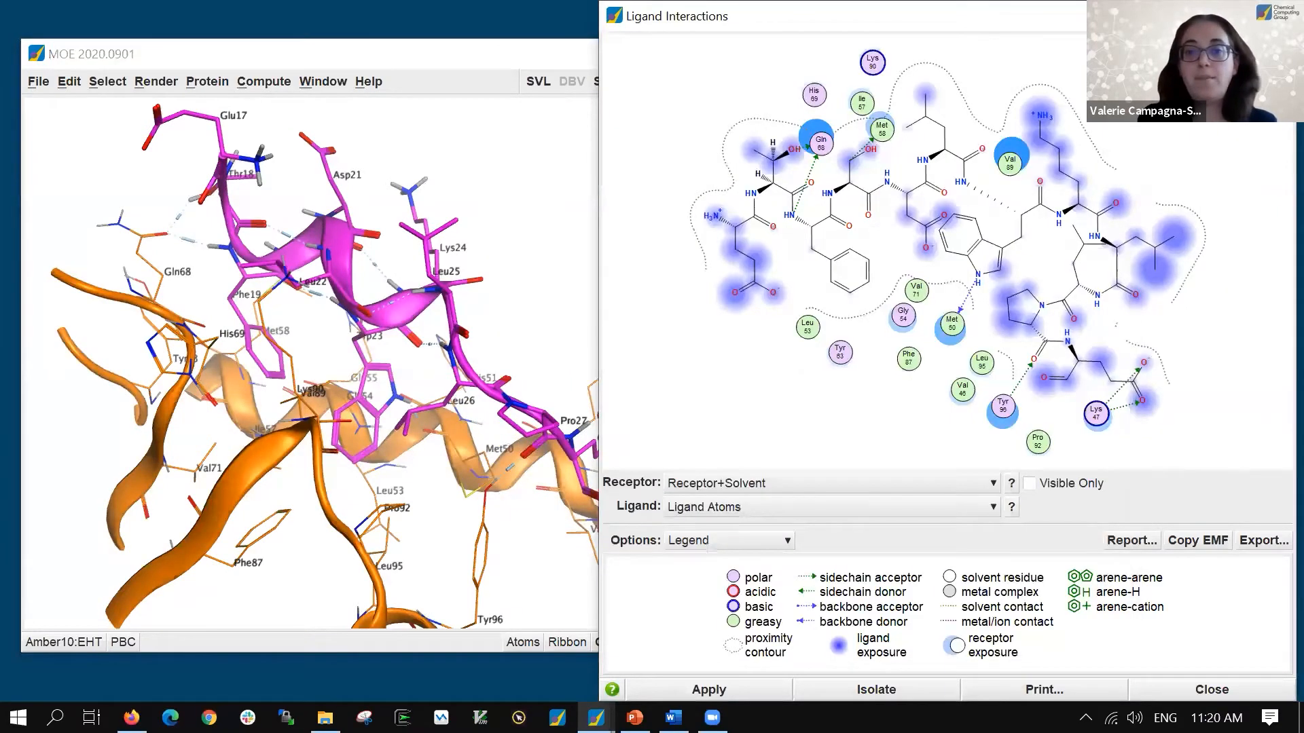
pyautogui.click(1271, 16)
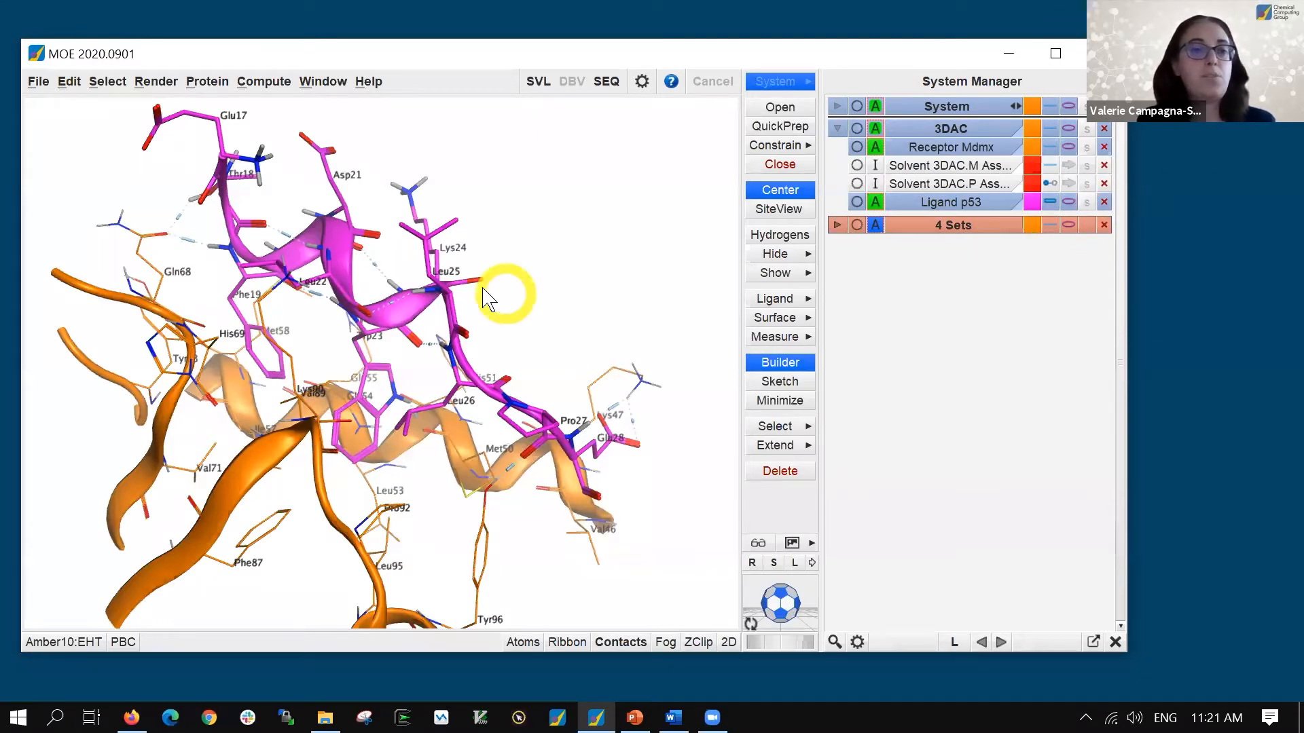
# Open the Protein Contacts tool and reposition its window so the p53 helix stays visible
pyautogui.click(206, 81)
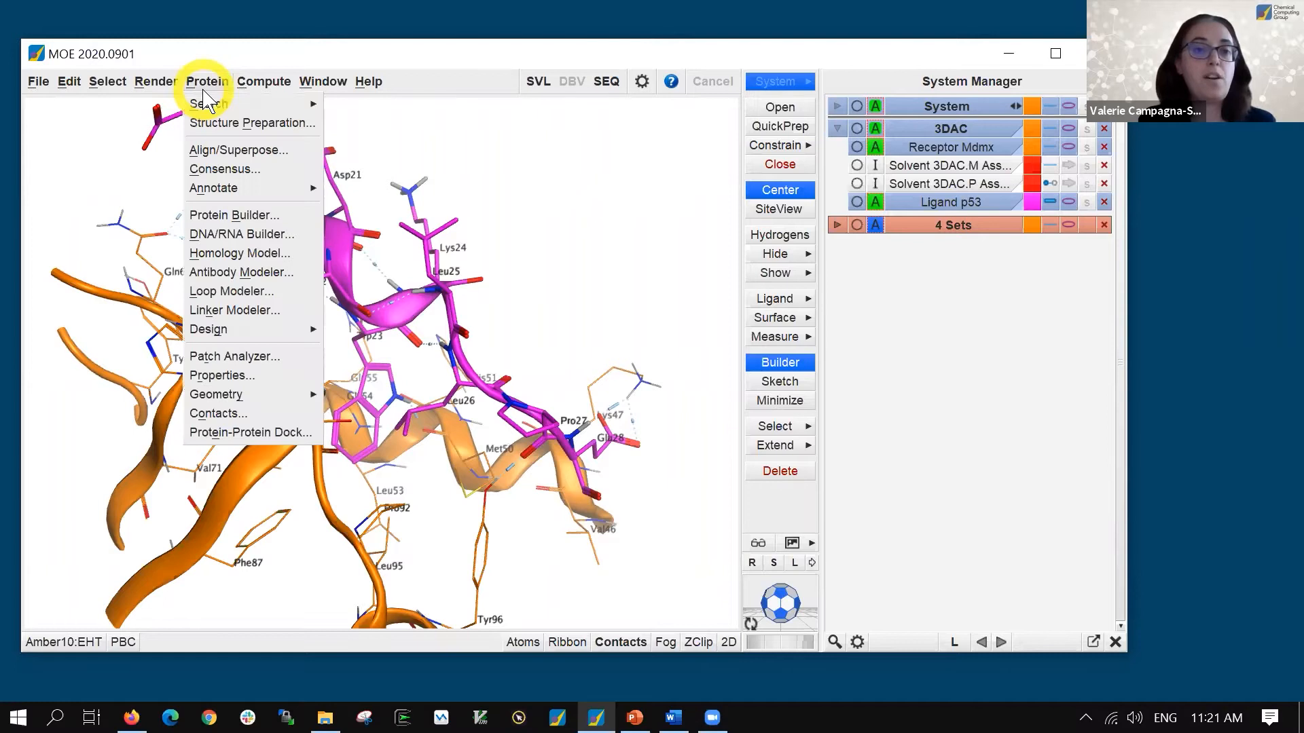
pyautogui.click(237, 415)
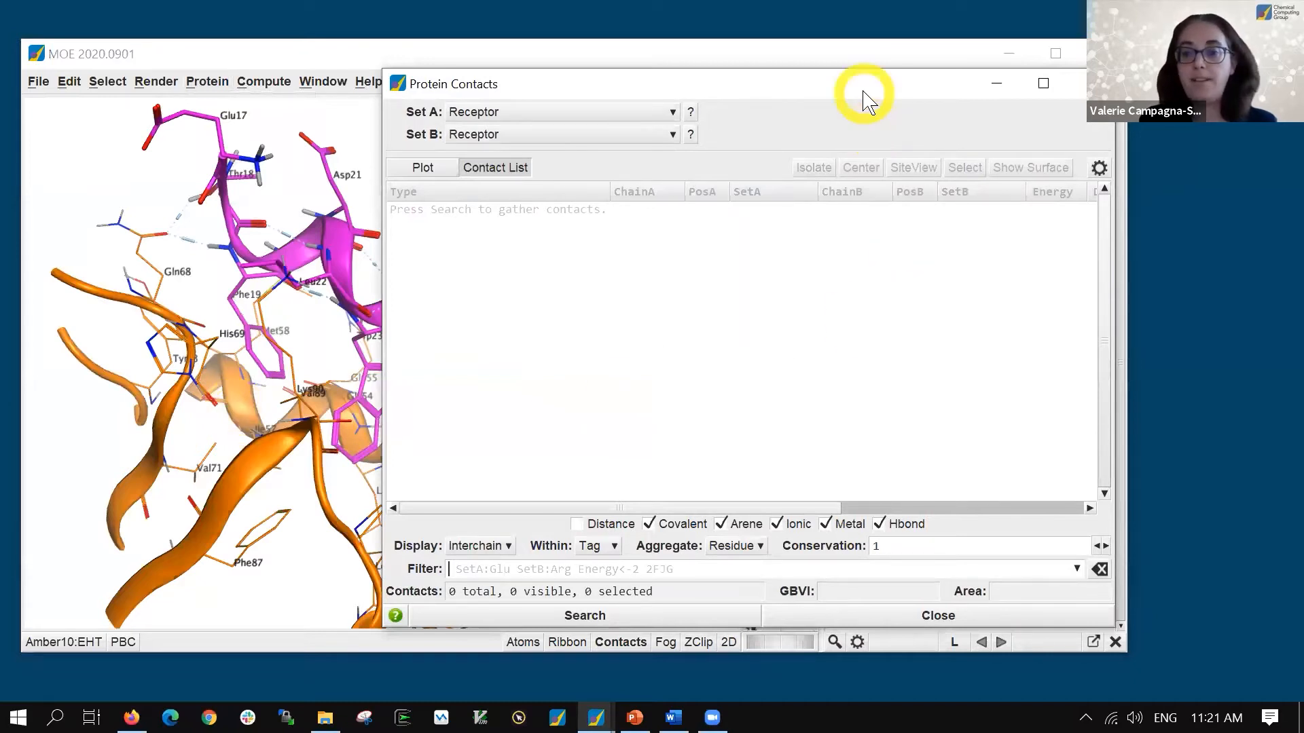
pyautogui.moveTo(864, 100); pyautogui.dragTo(1039, 161)
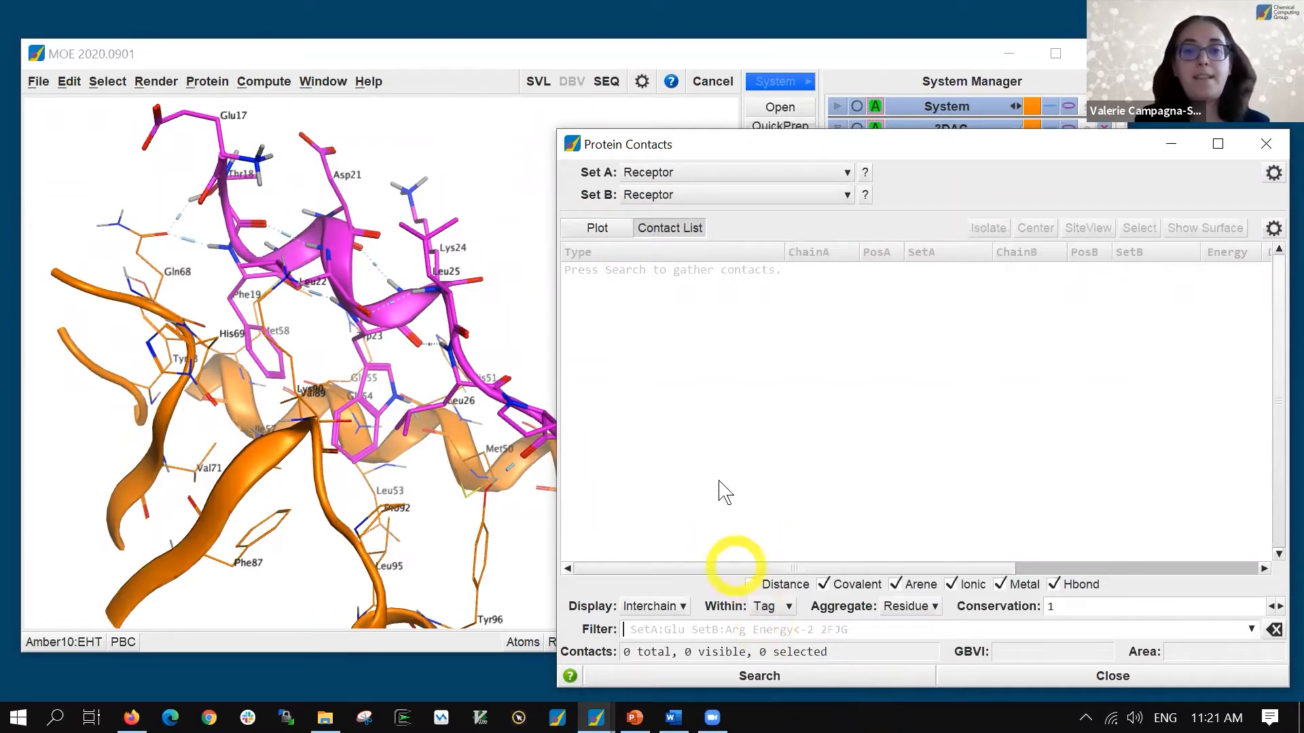
# Search for protein contacts with Mdmx as Set A and p53 as Set B
pyautogui.click(639, 173)
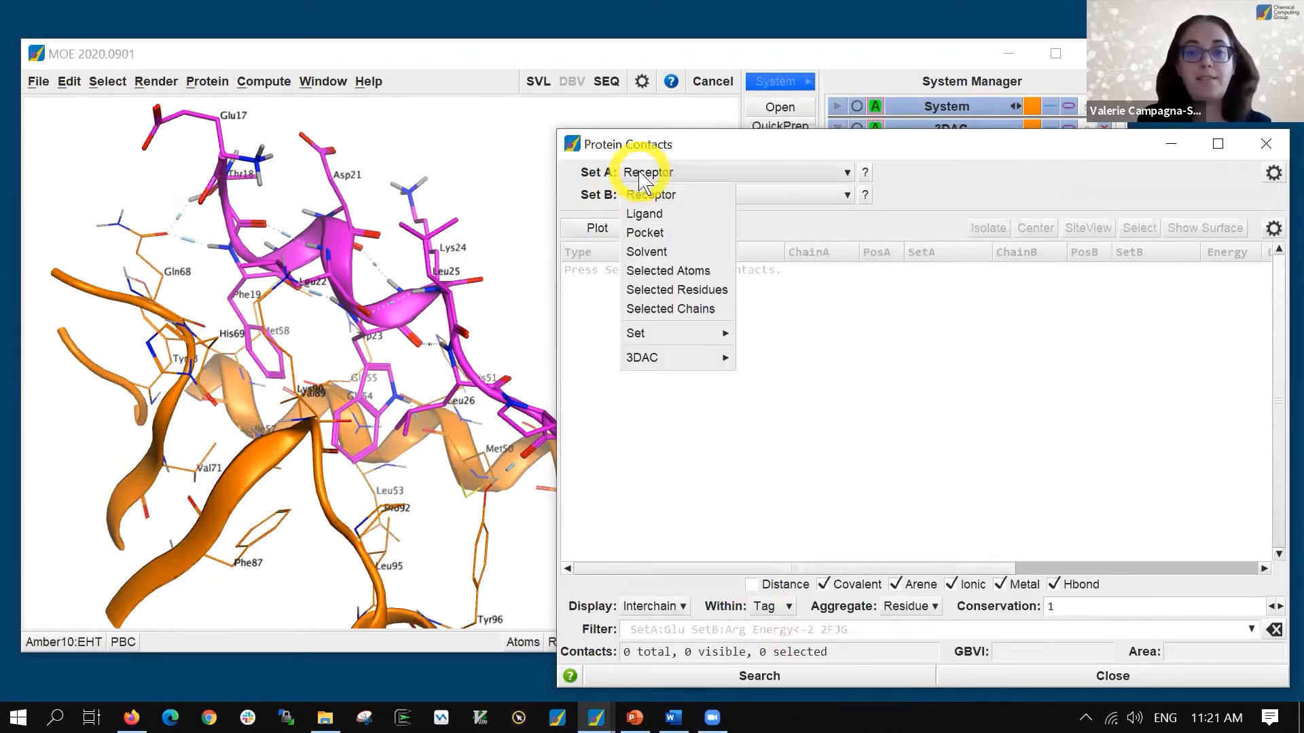
pyautogui.moveTo(698, 355)
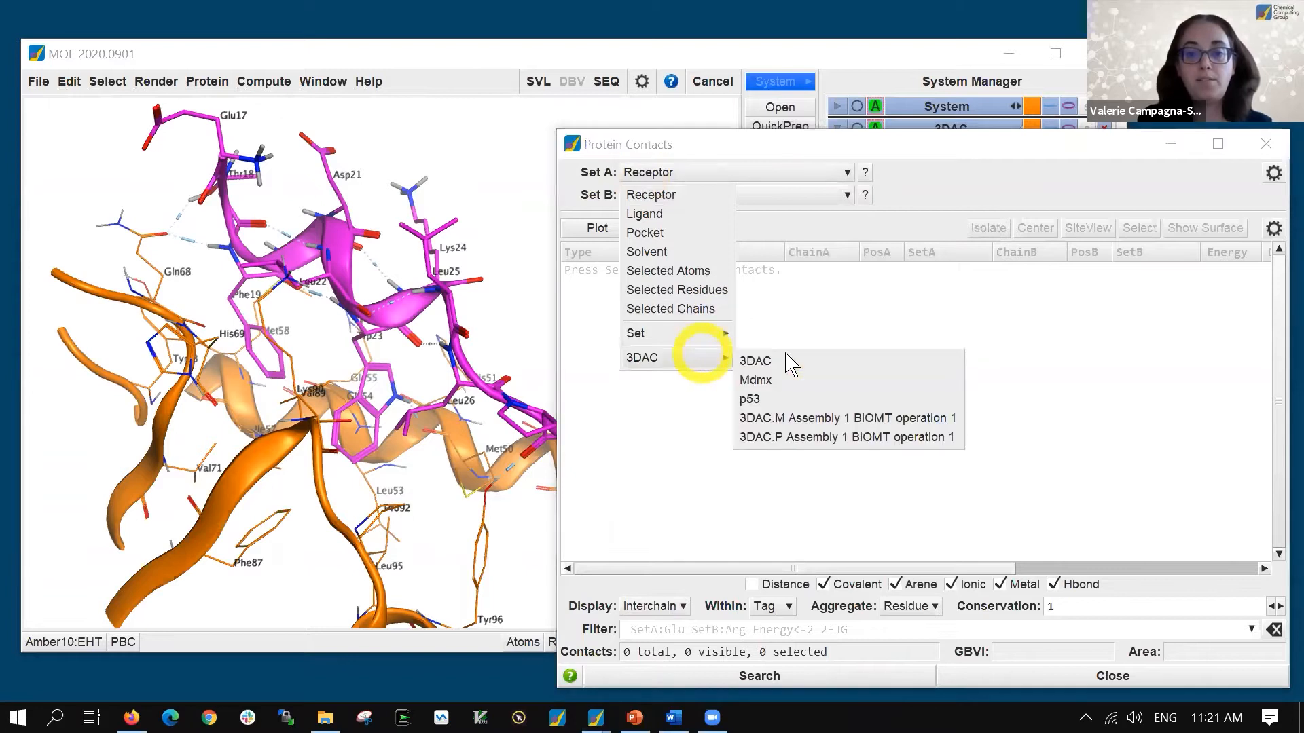
pyautogui.click(787, 380)
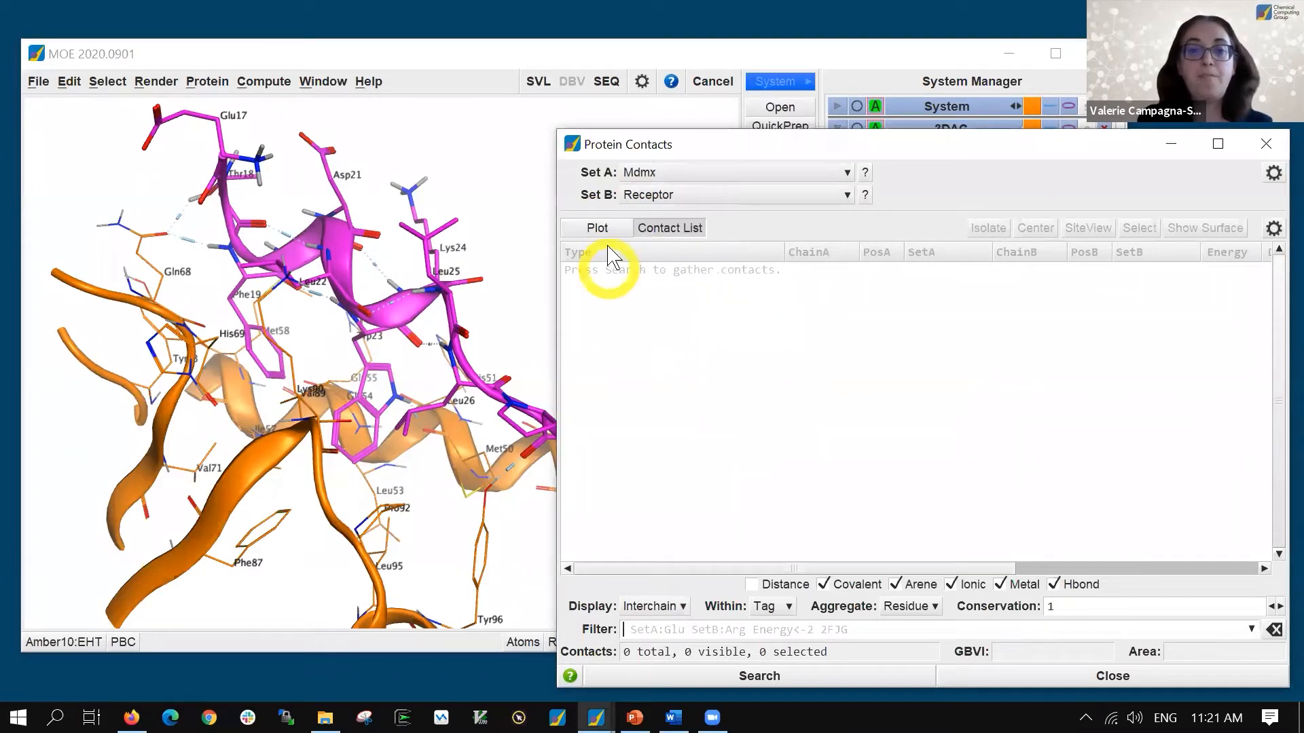
pyautogui.click(666, 198)
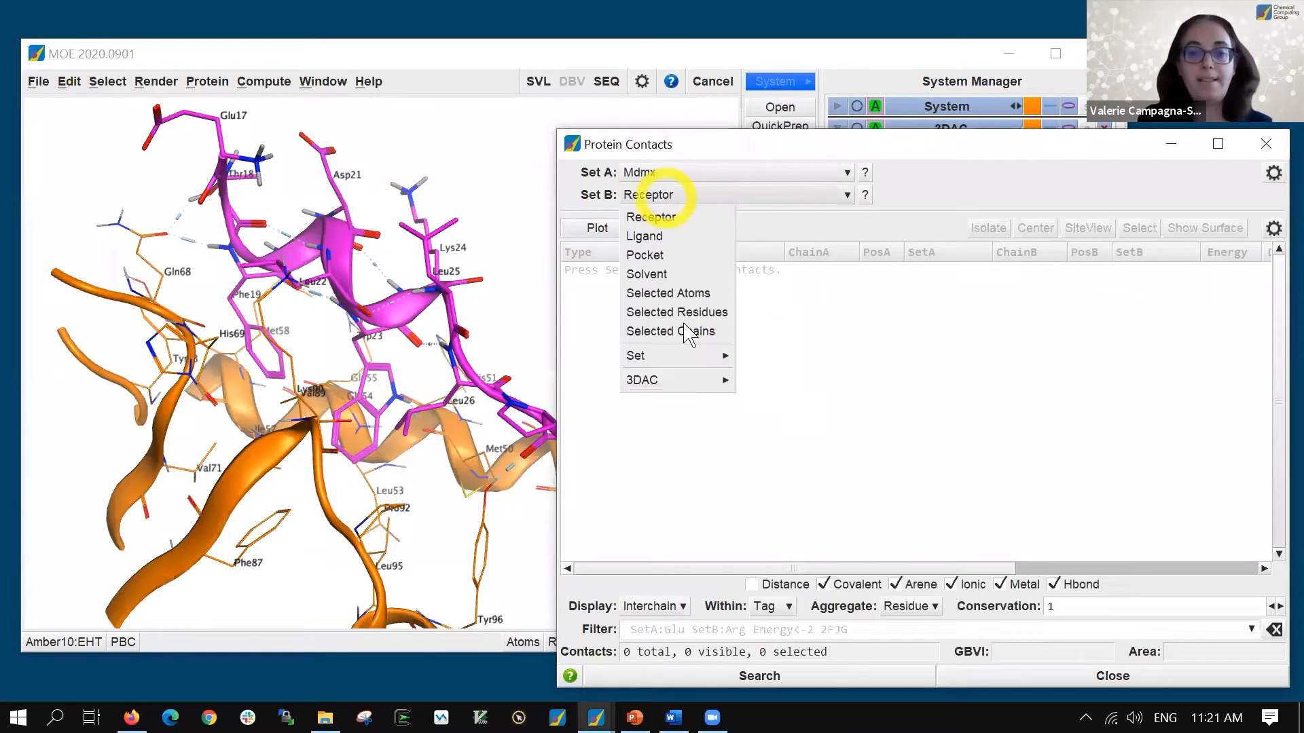
pyautogui.moveTo(665, 386)
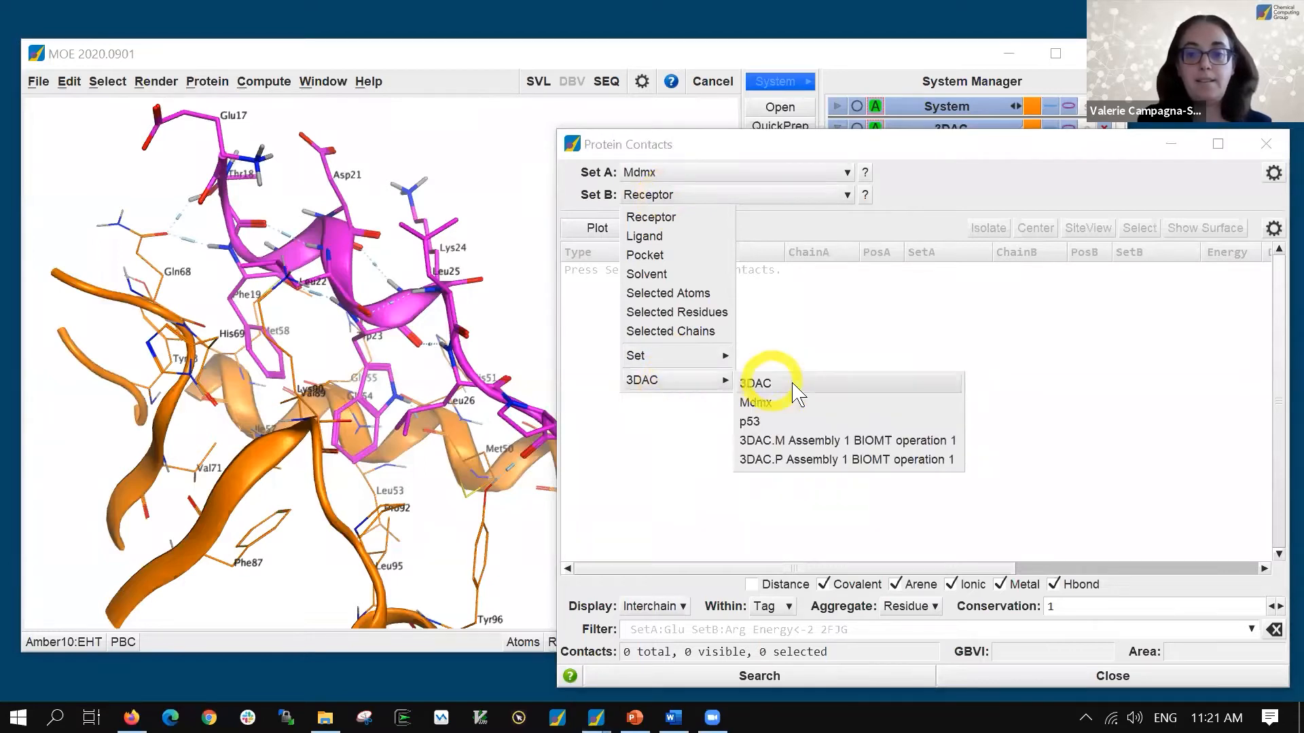
pyautogui.click(800, 423)
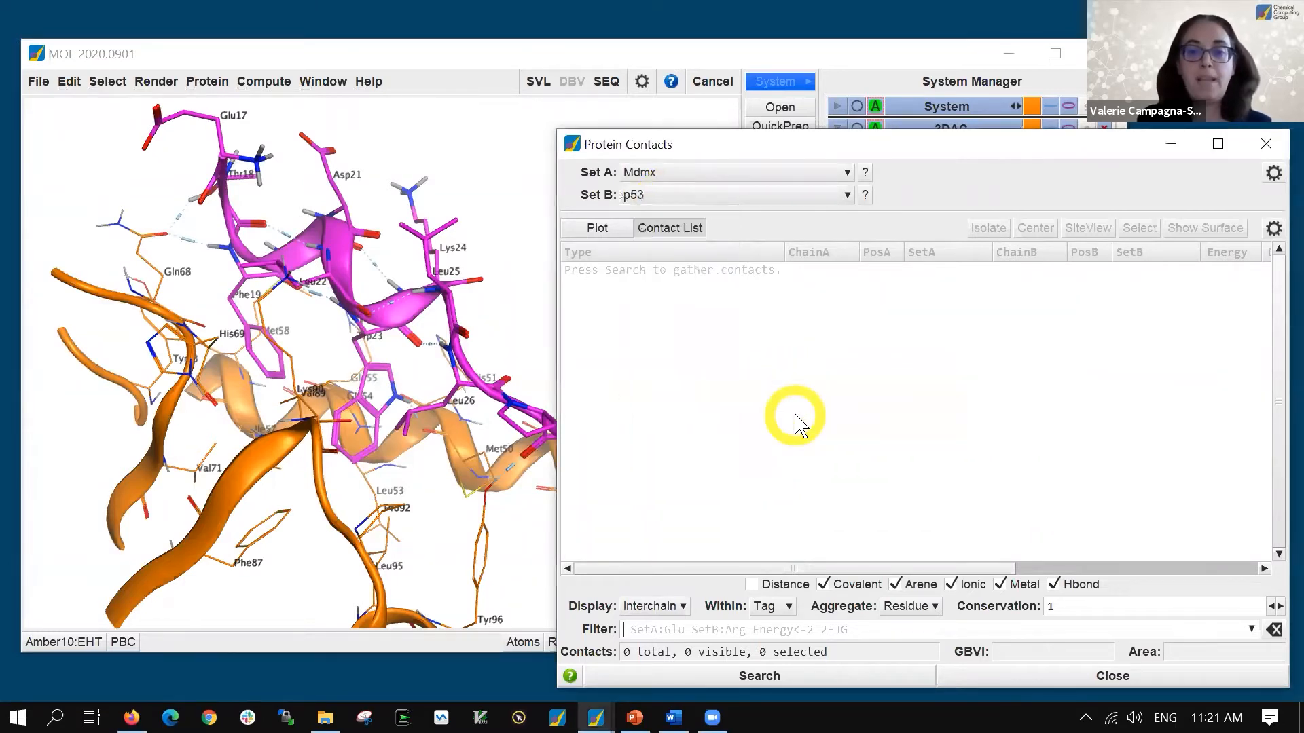
pyautogui.click(753, 677)
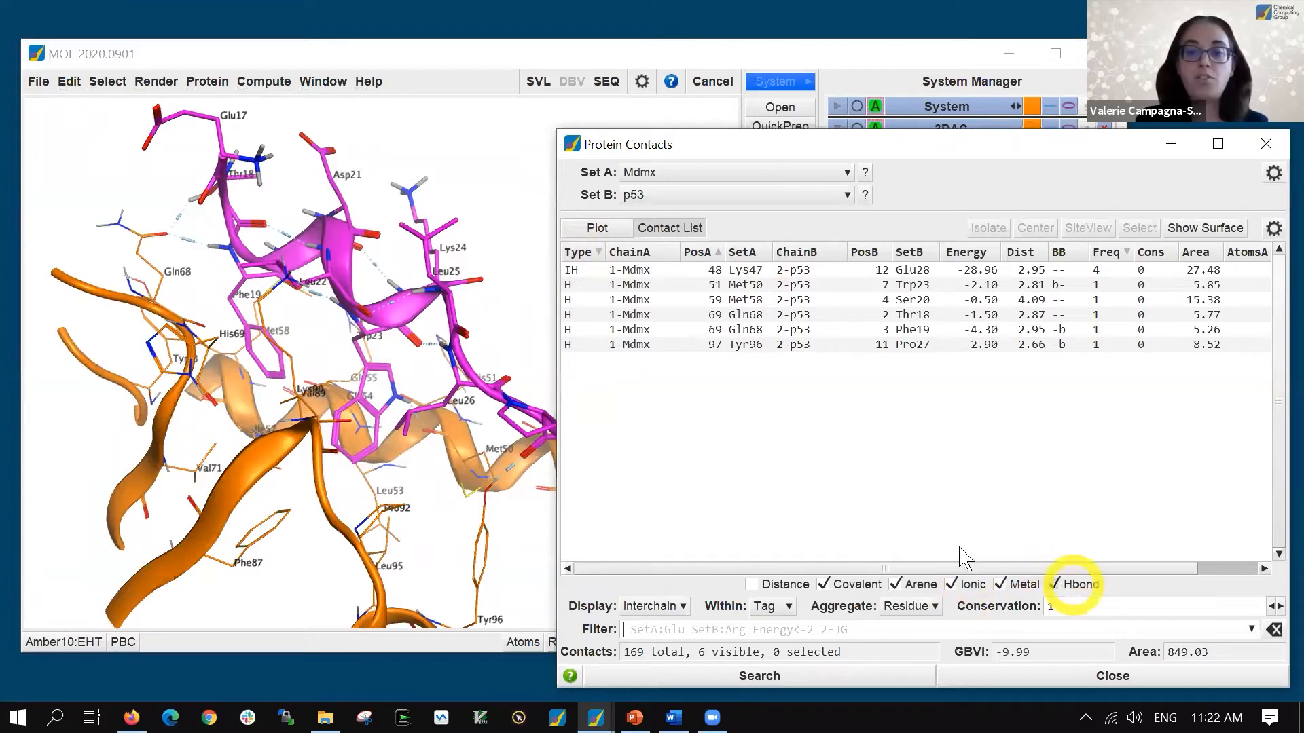
# Select the Lys47–Glu28 contact, sort the contact list by energy, and examine the highlighted interaction in the 3D view
pyautogui.click(572, 272)
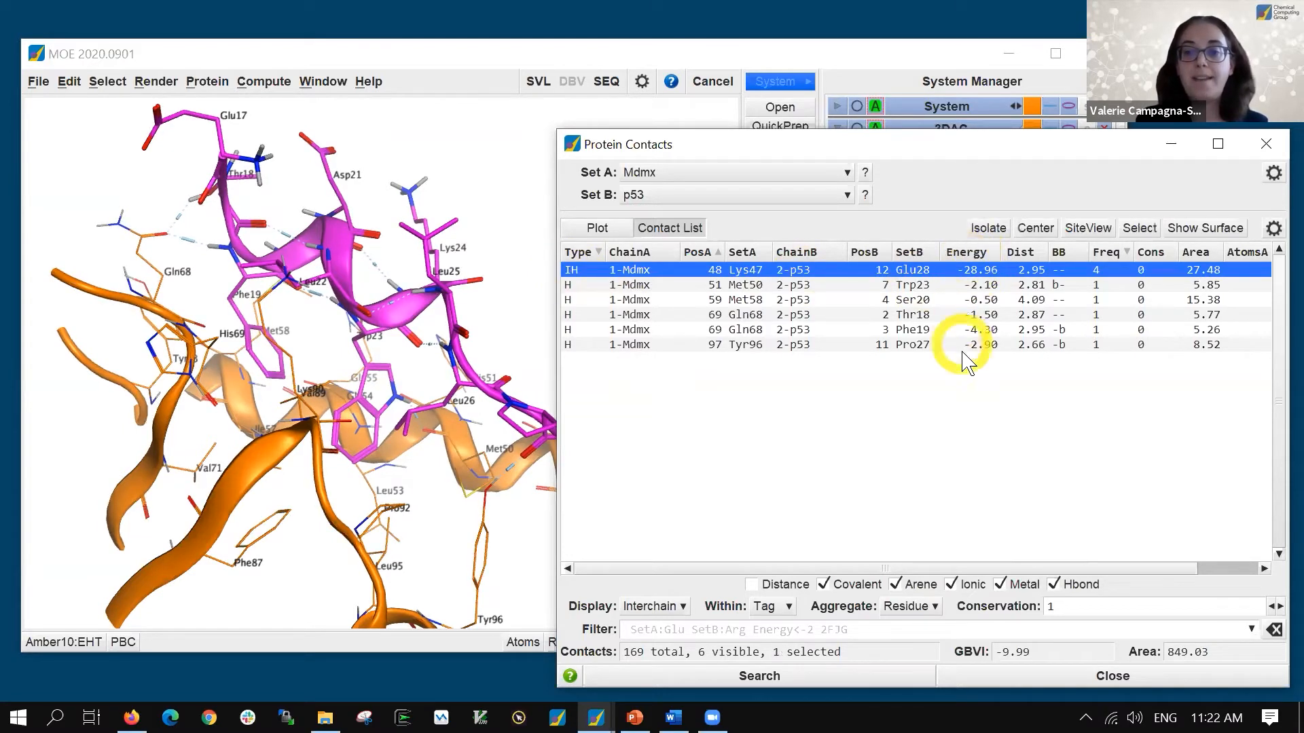
pyautogui.click(968, 255)
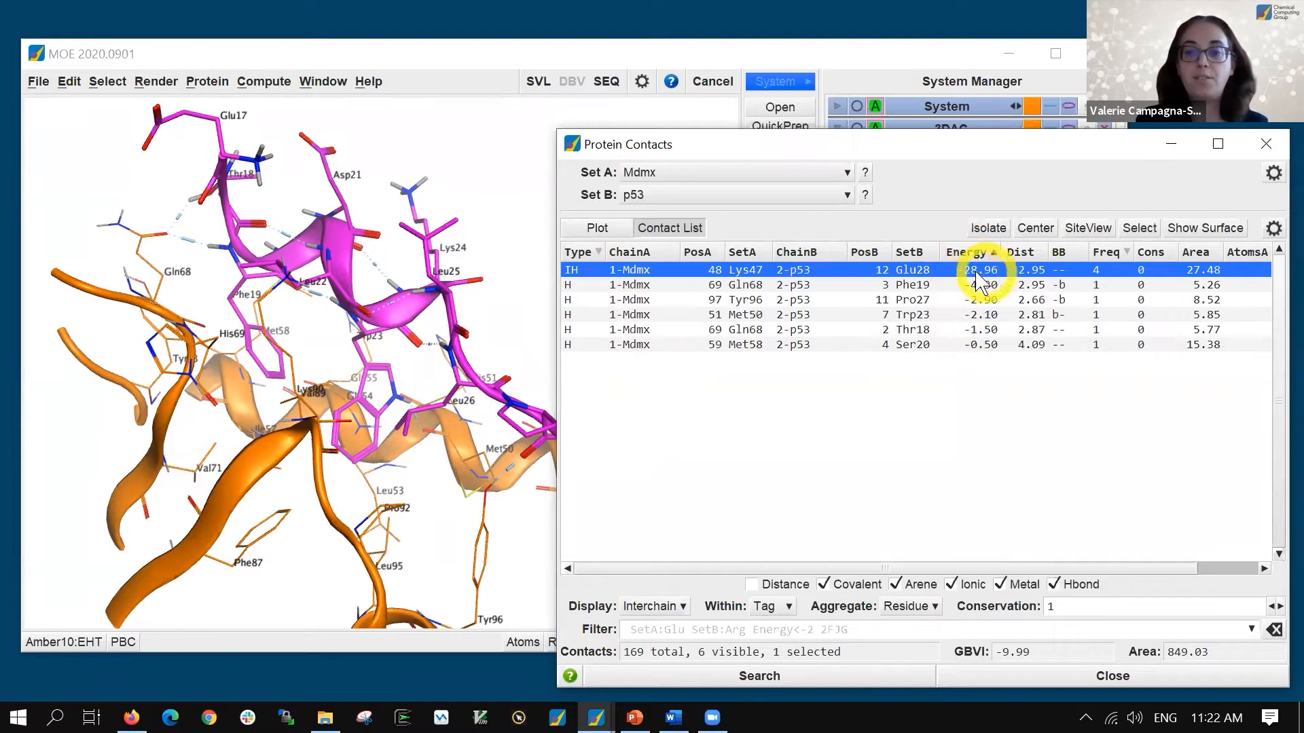
pyautogui.click(112, 171)
pyautogui.keyDown('shift'); pyautogui.moveTo(583, 401); pyautogui.dragTo(317, 312, button='middle'); pyautogui.keyUp('shift')
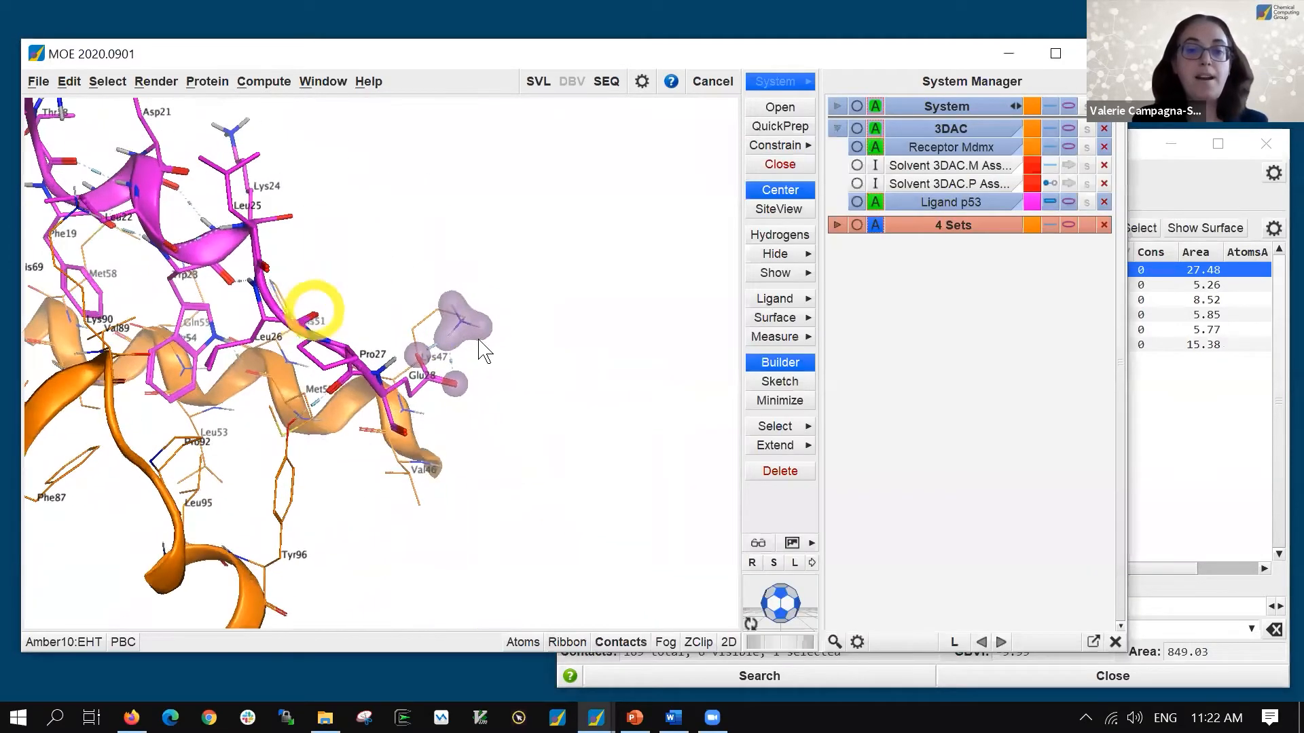
pyautogui.scroll(3, 478, 341)
pyautogui.moveTo(500, 226); pyautogui.dragTo(436, 451, button='middle')
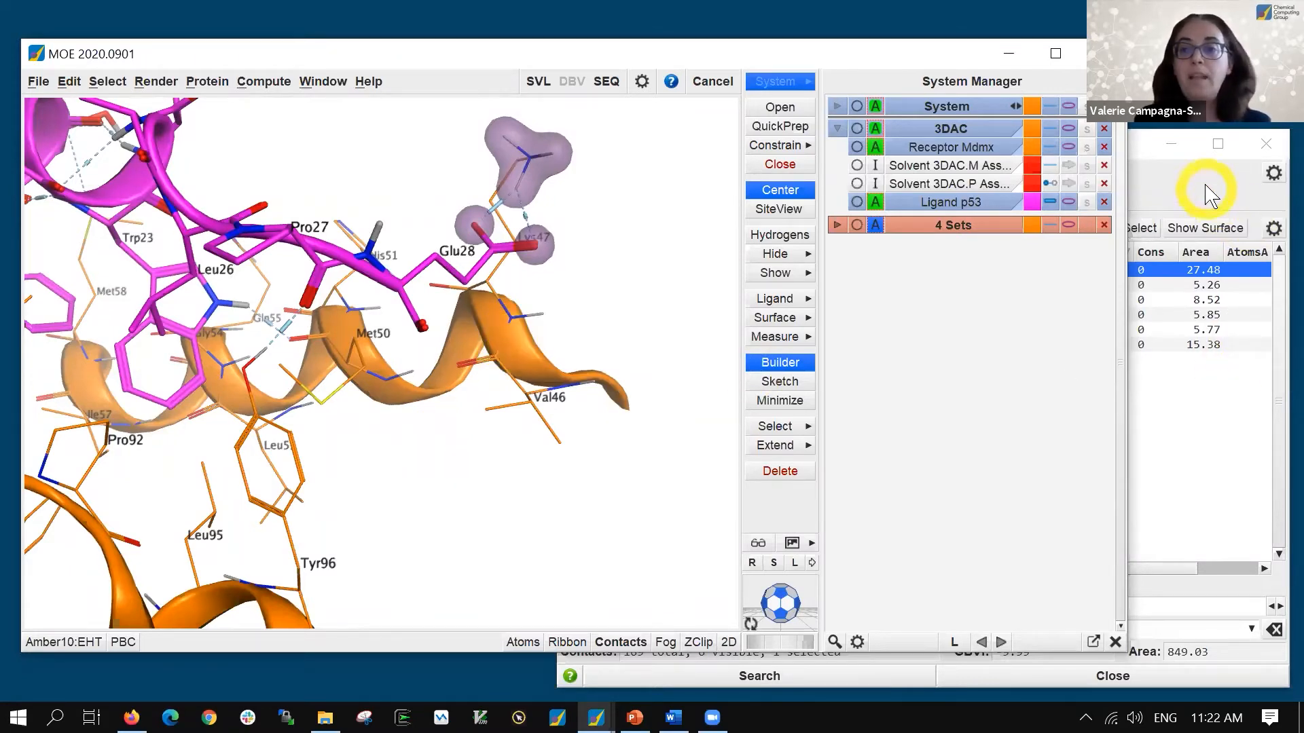
# Select all listed contacts and examine their highlighted positions along the p53–Mdmx interface in 3D
pyautogui.click(1219, 431)
pyautogui.rightClick(918, 345)
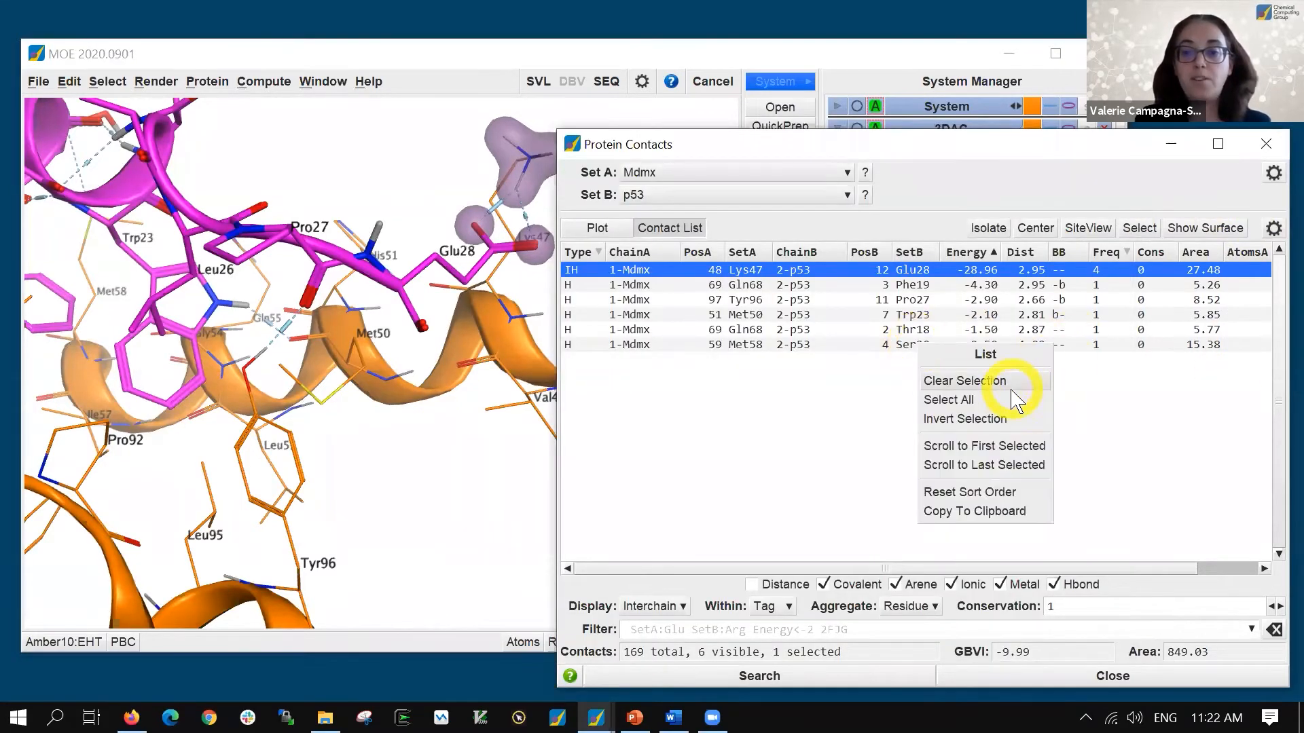
pyautogui.click(1012, 406)
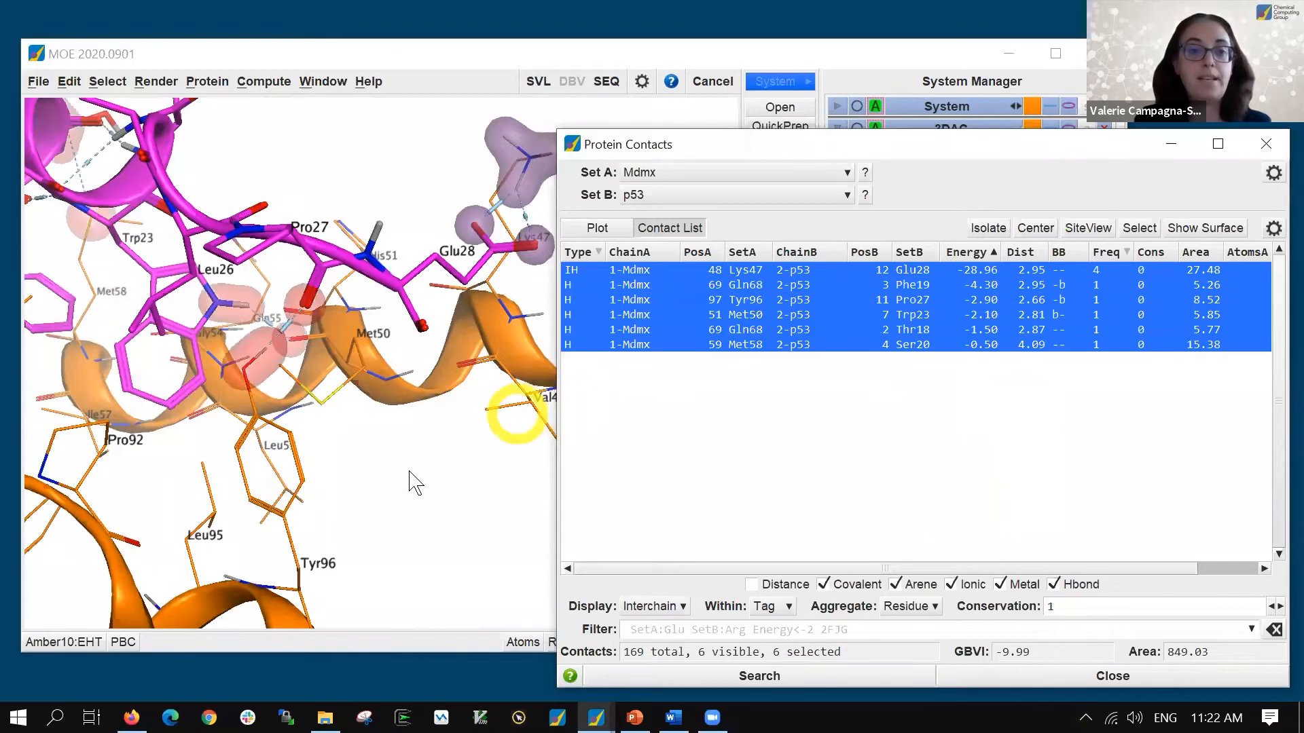
pyautogui.keyDown('shift'); pyautogui.moveTo(381, 447); pyautogui.dragTo(682, 385, button='middle'); pyautogui.keyUp('shift')
pyautogui.click(1183, 200)
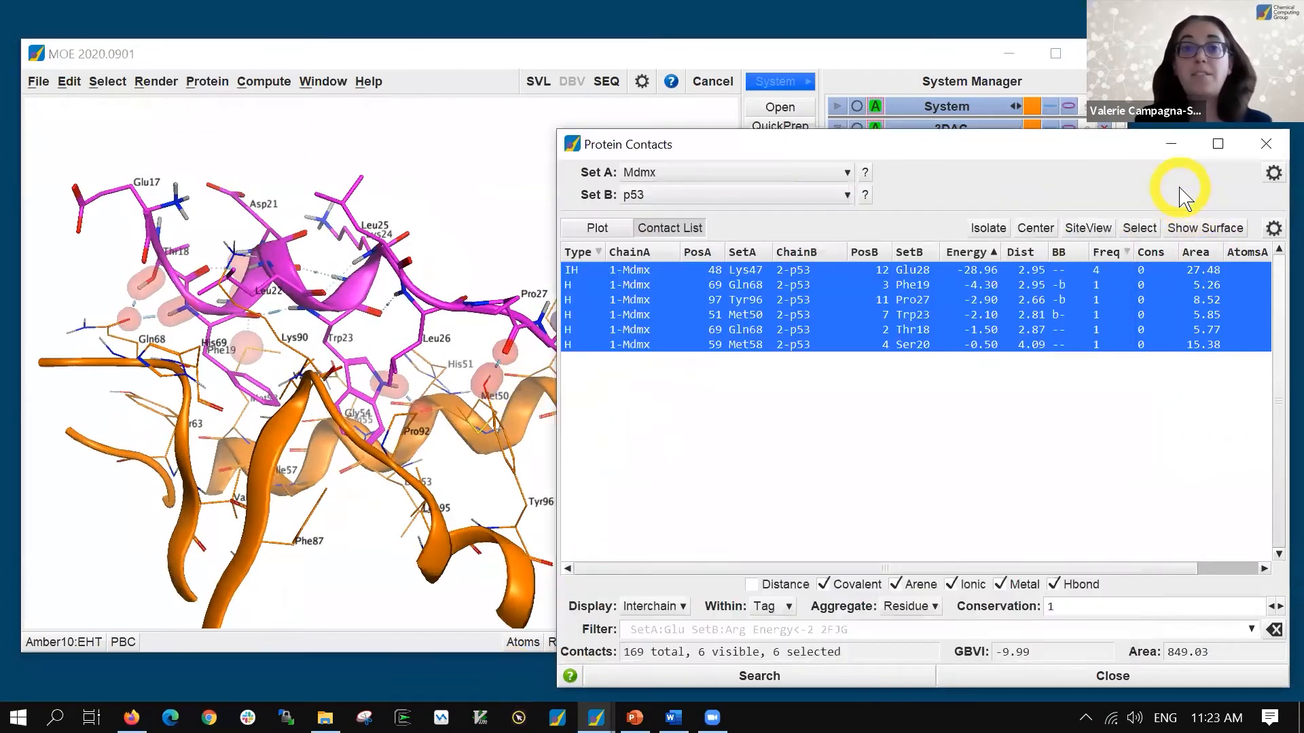
# Clear the contact selection and include distance contacts in the list
pyautogui.rightClick(783, 441)
pyautogui.click(857, 479)
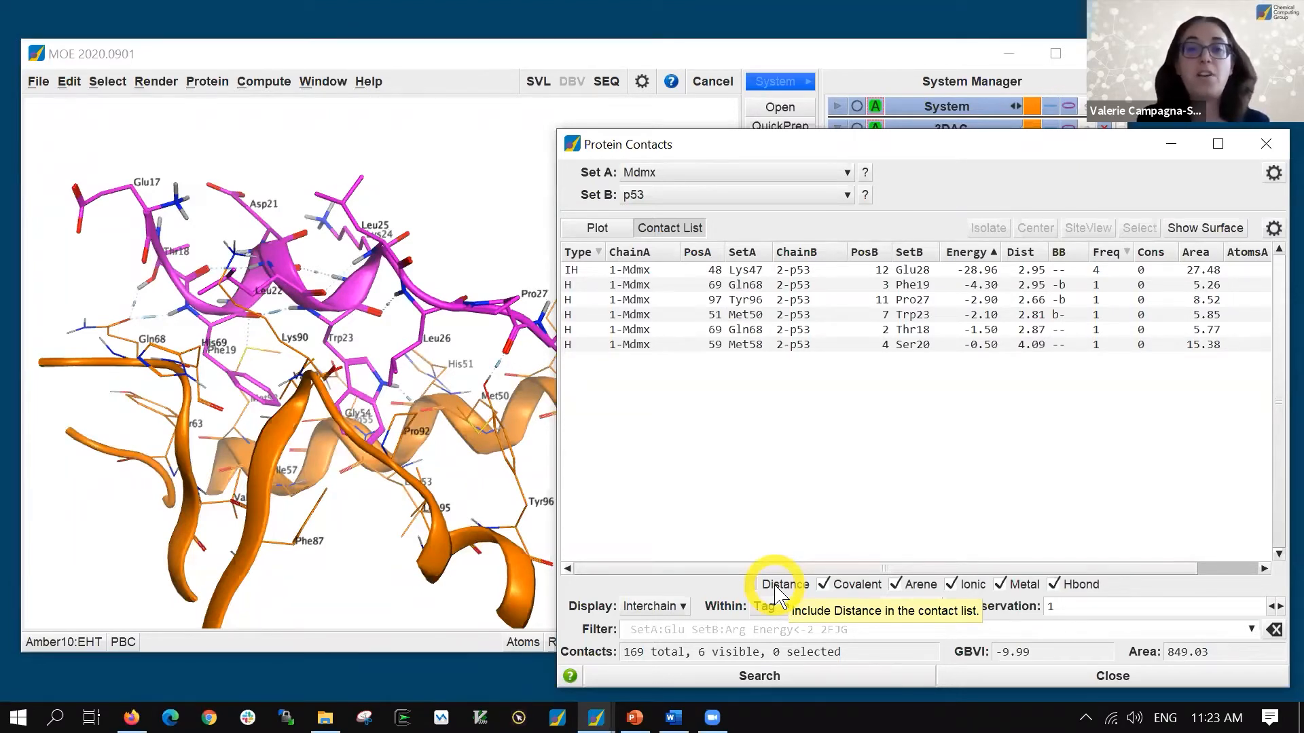
pyautogui.click(780, 596)
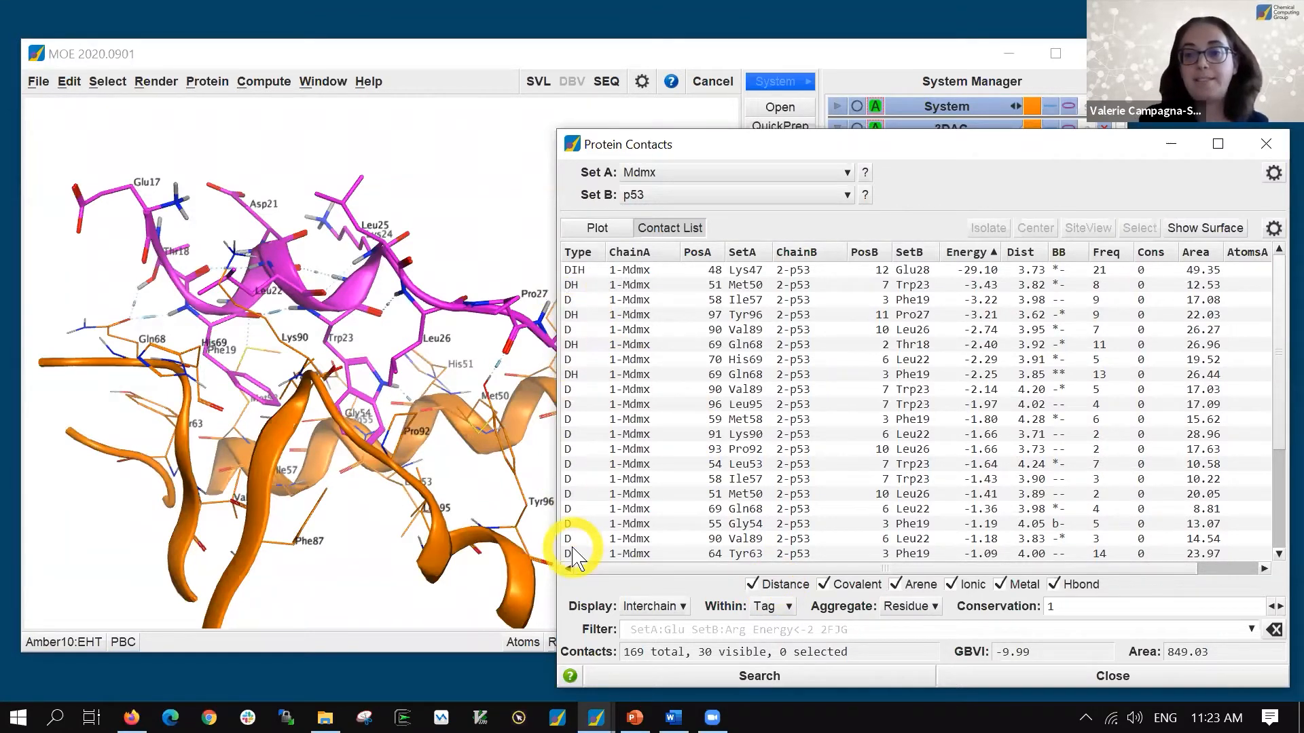
pyautogui.moveTo(1273, 351); pyautogui.dragTo(1245, 234)
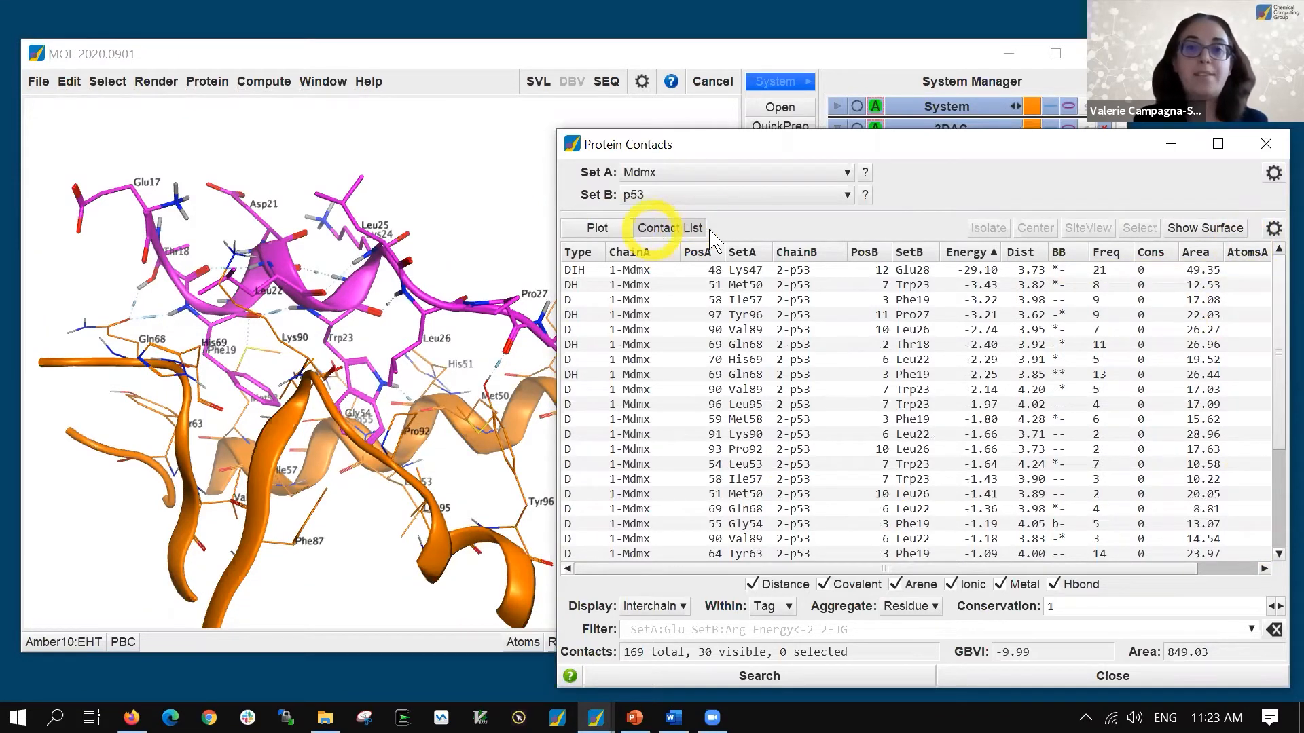
# Show the contacts as a plot of Mdmx against p53 residues, and select all points at p53 position 7
pyautogui.click(598, 229)
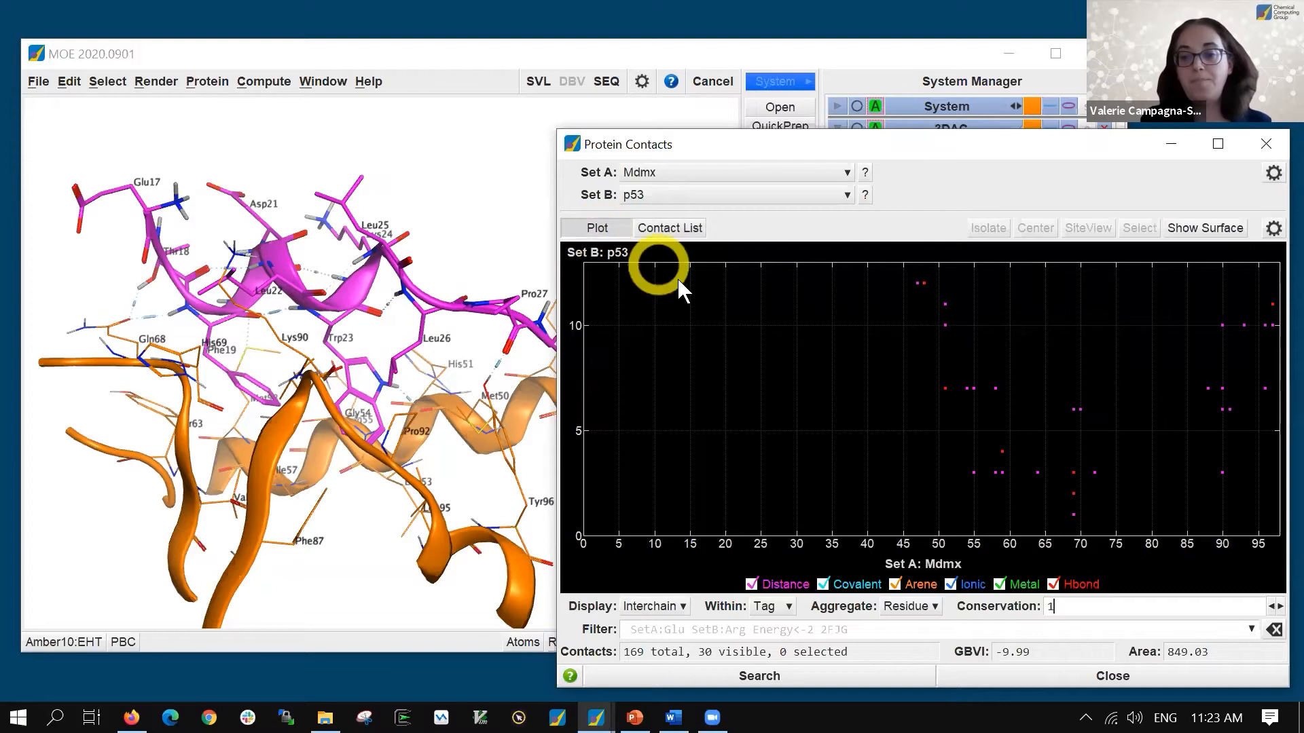
pyautogui.click(687, 526)
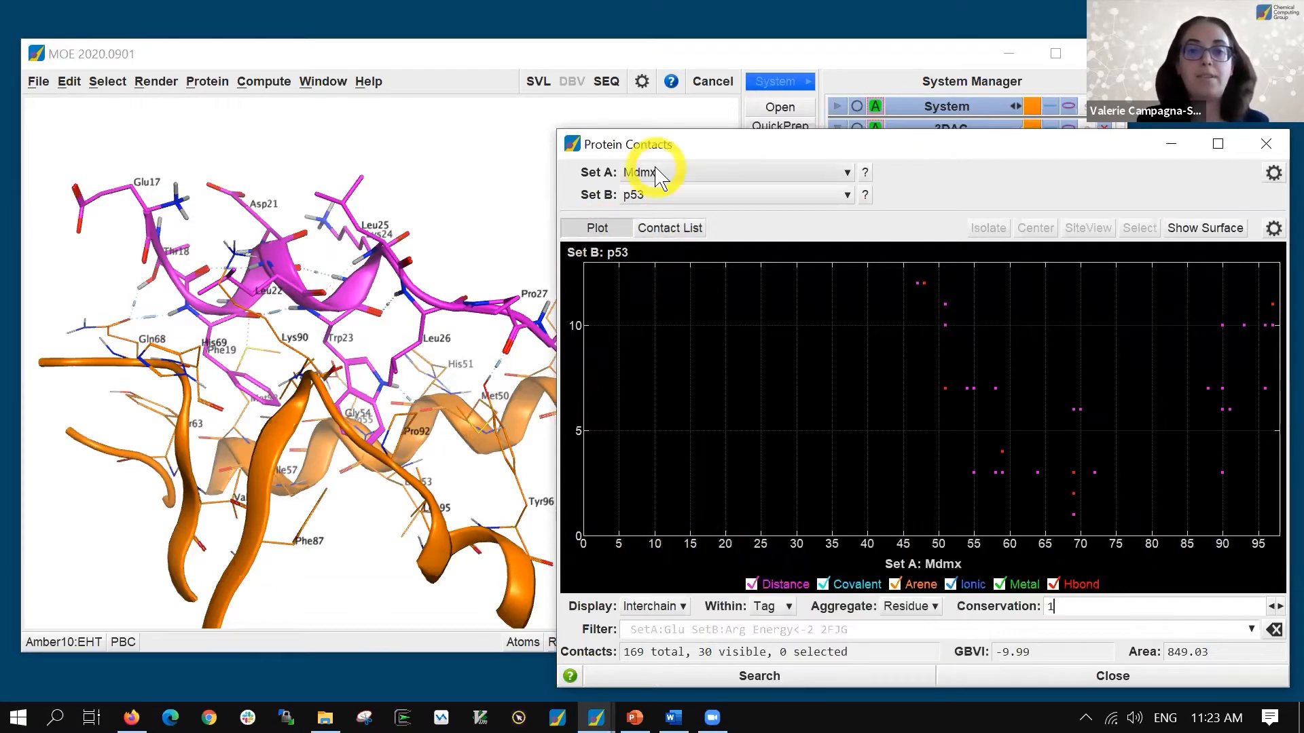
pyautogui.moveTo(661, 178)
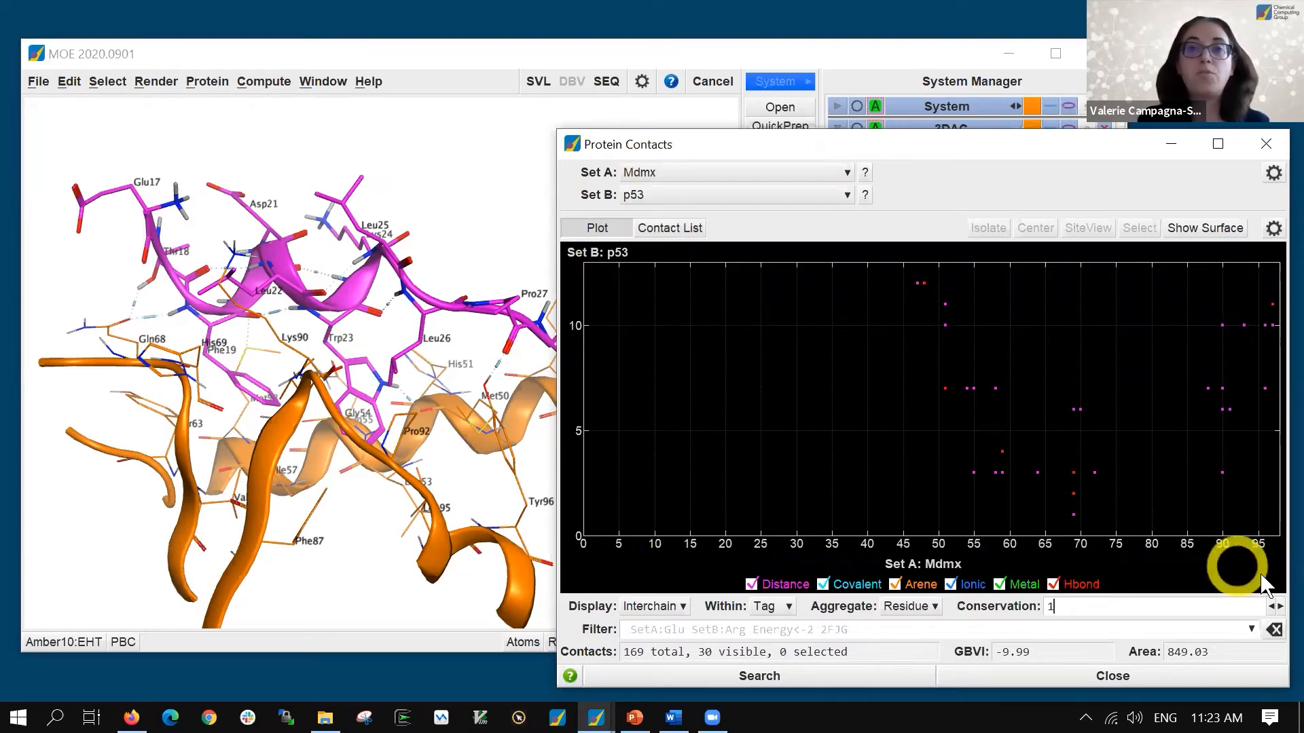
pyautogui.moveTo(1262, 572)
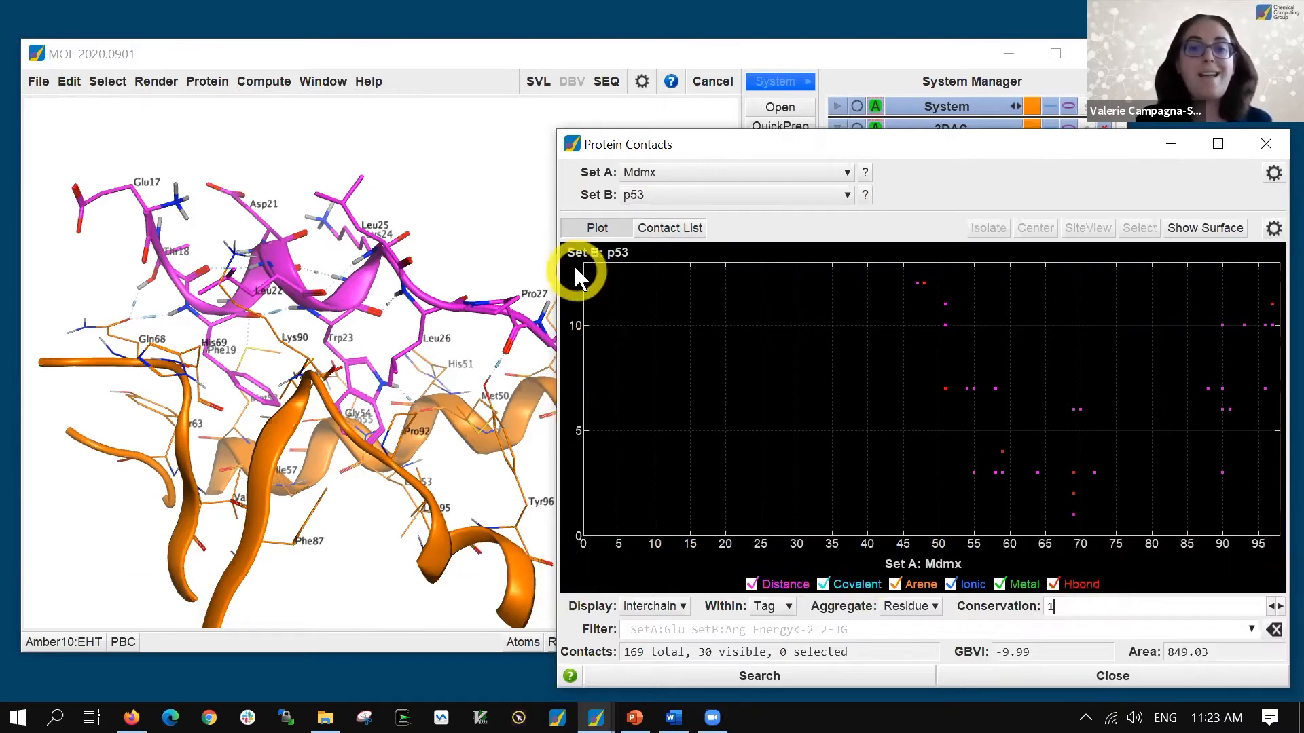
pyautogui.moveTo(574, 267)
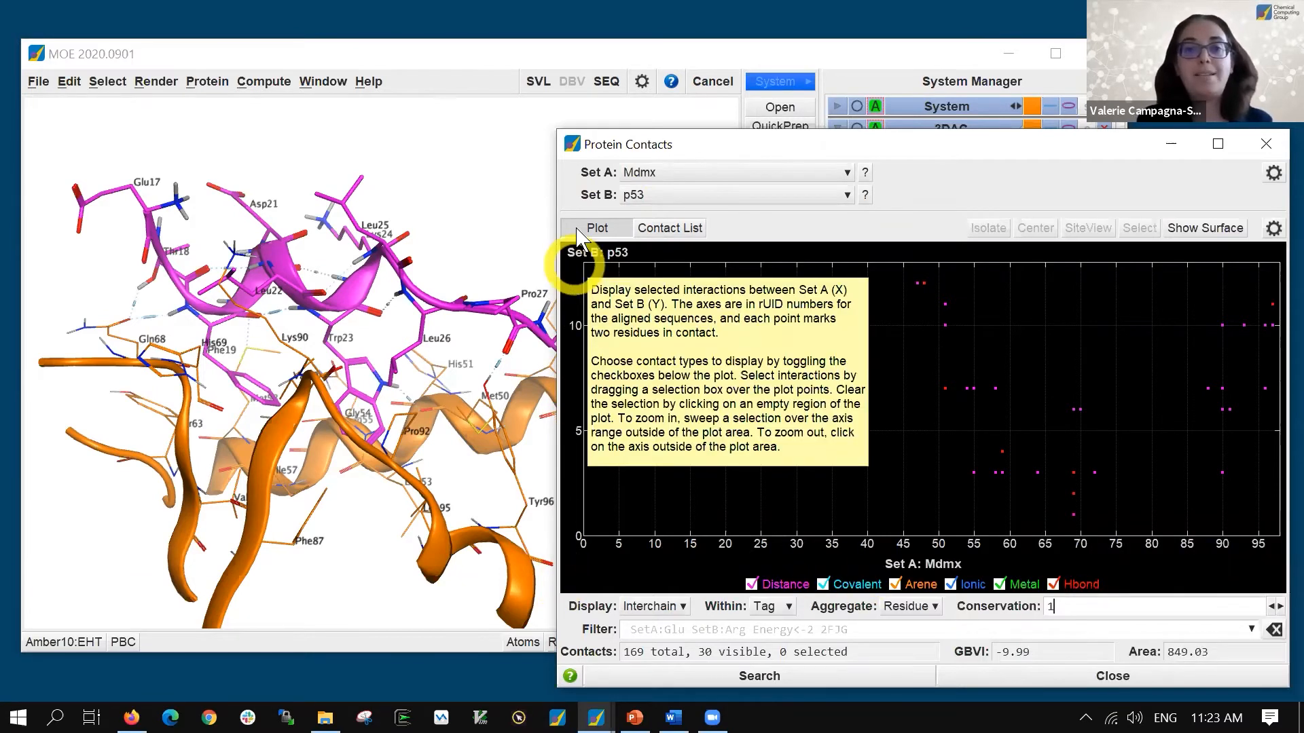
pyautogui.moveTo(632, 206)
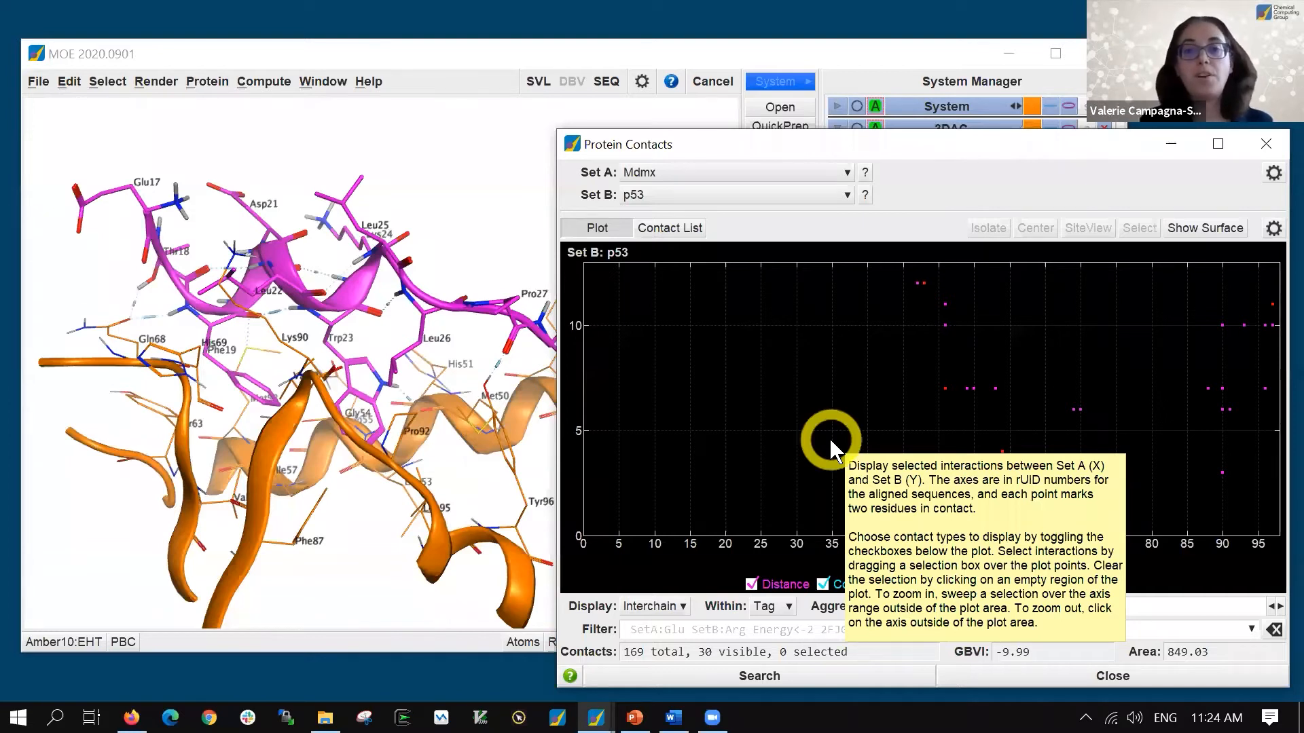
pyautogui.moveTo(1019, 421); pyautogui.dragTo(1274, 402)
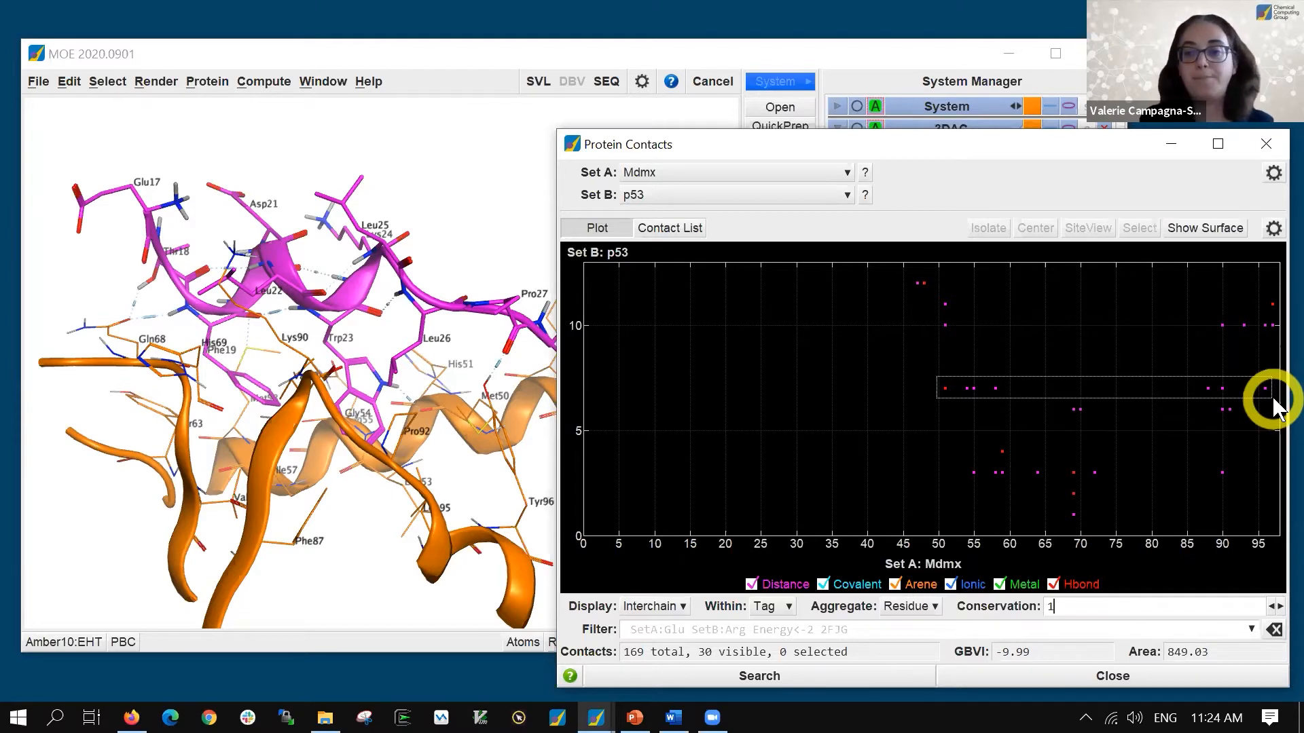
pyautogui.moveTo(1275, 407); pyautogui.dragTo(1274, 406)
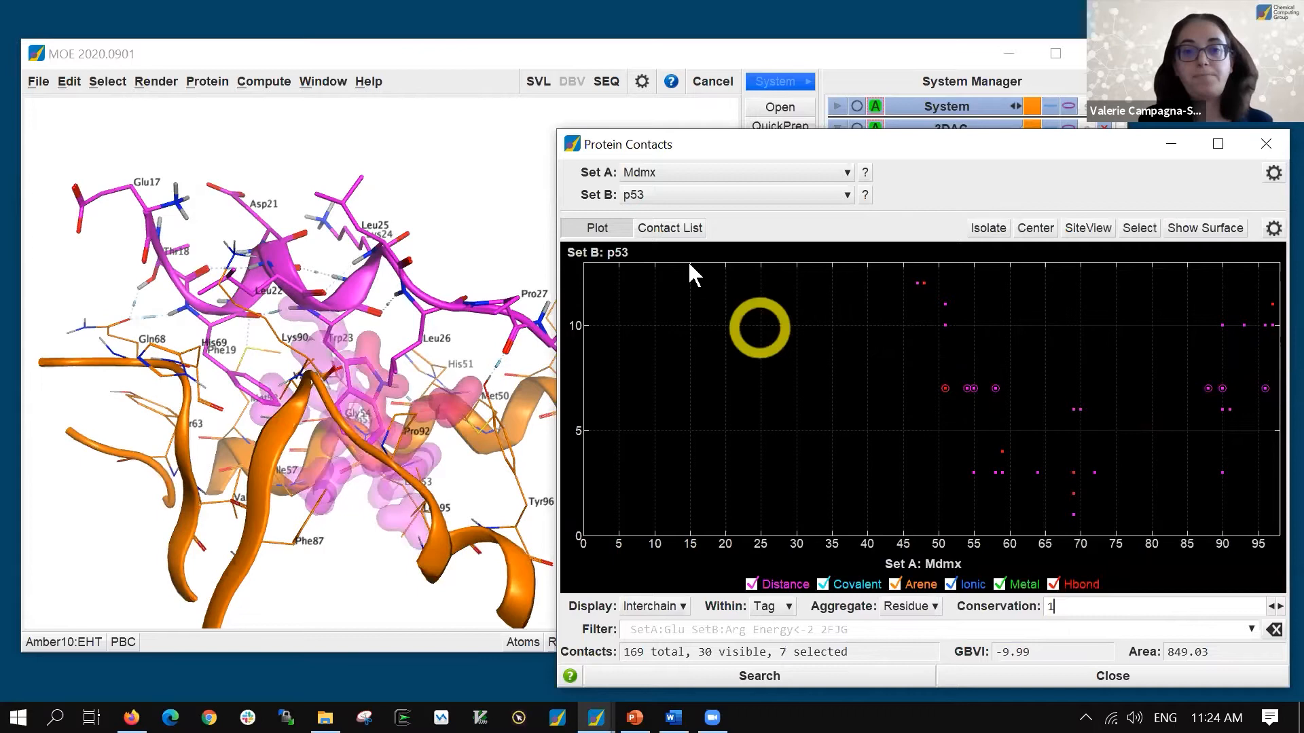
# Return to the contact list, sort it by Set B position, and review the selected Trp23 contacts
pyautogui.click(672, 228)
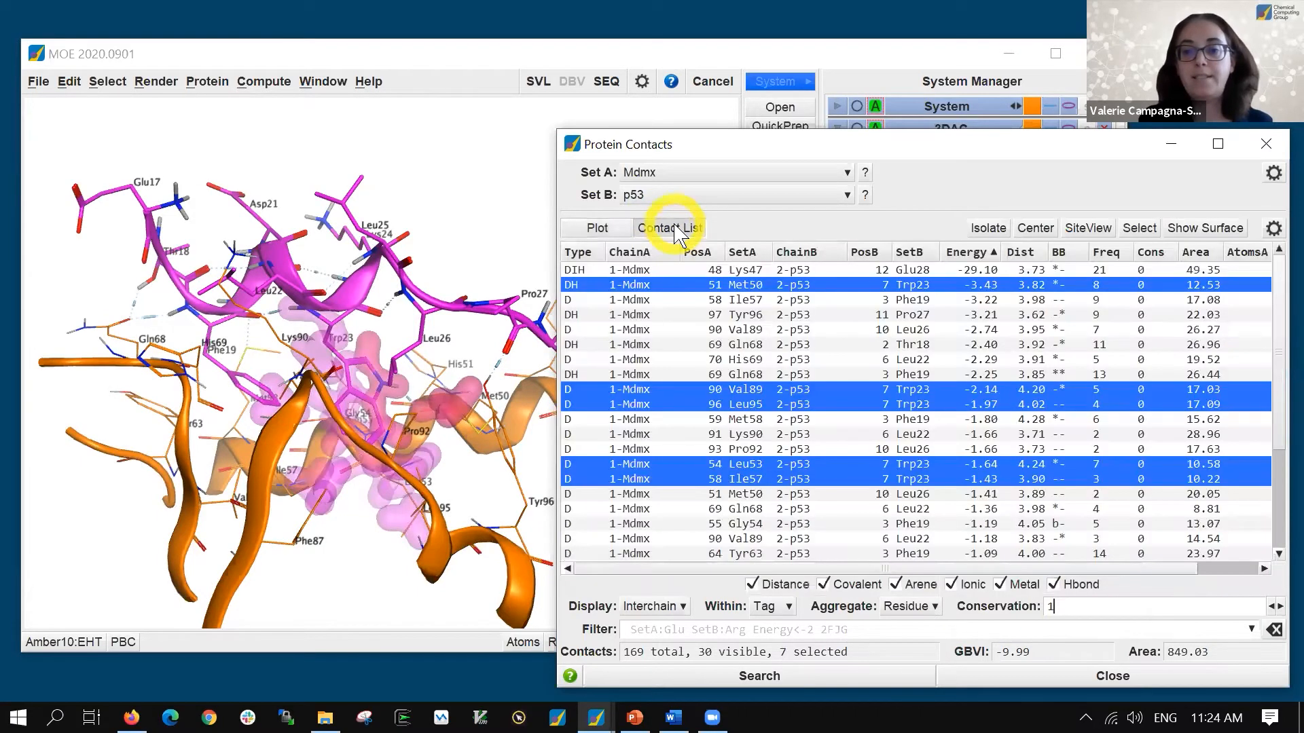
pyautogui.click(876, 253)
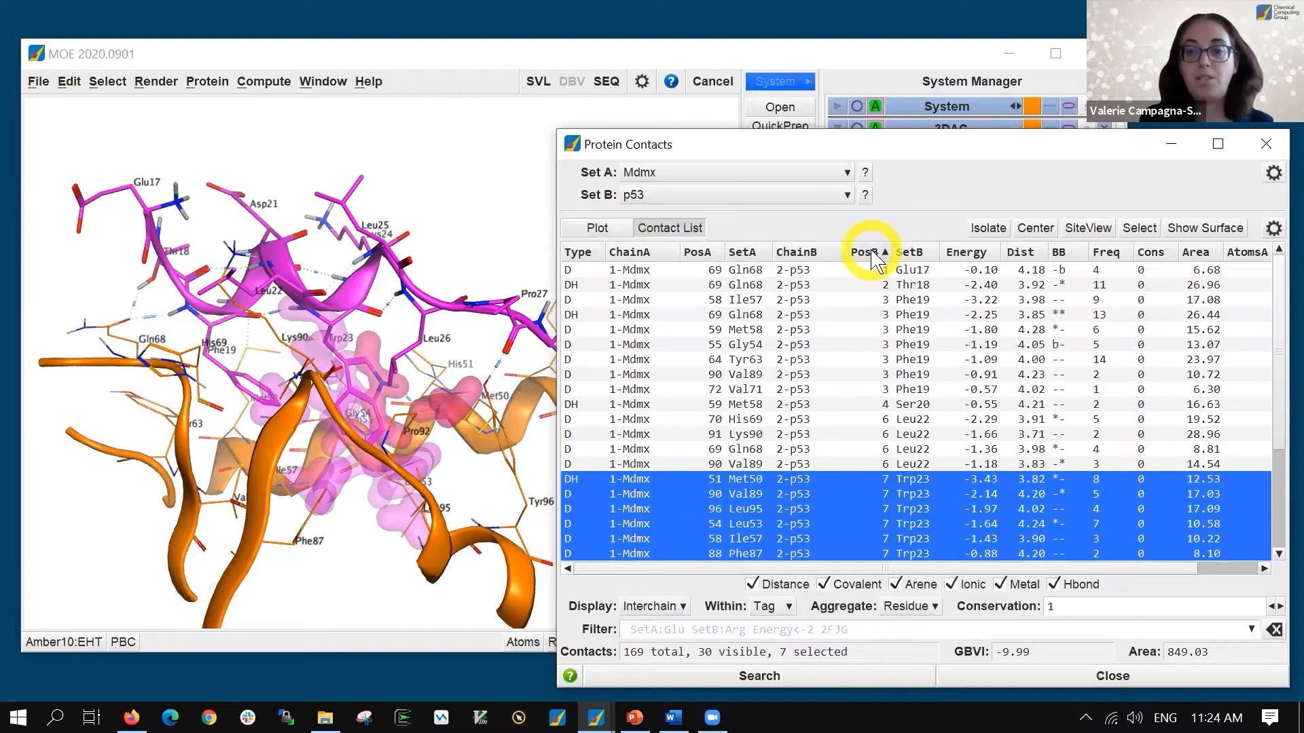
pyautogui.scroll(-3, 867, 368)
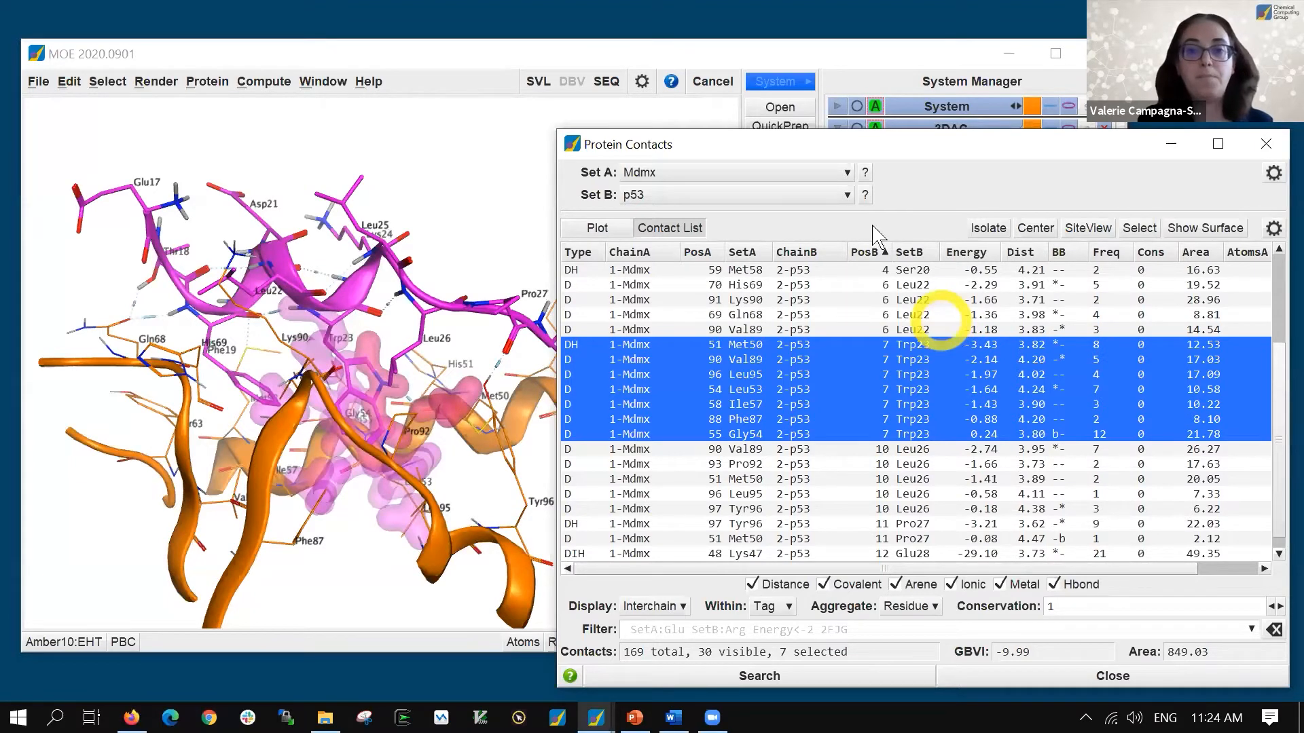
# Examine the selected Trp23 contacts in 3D from several angles around the Mdmx binding pocket
pyautogui.click(890, 61)
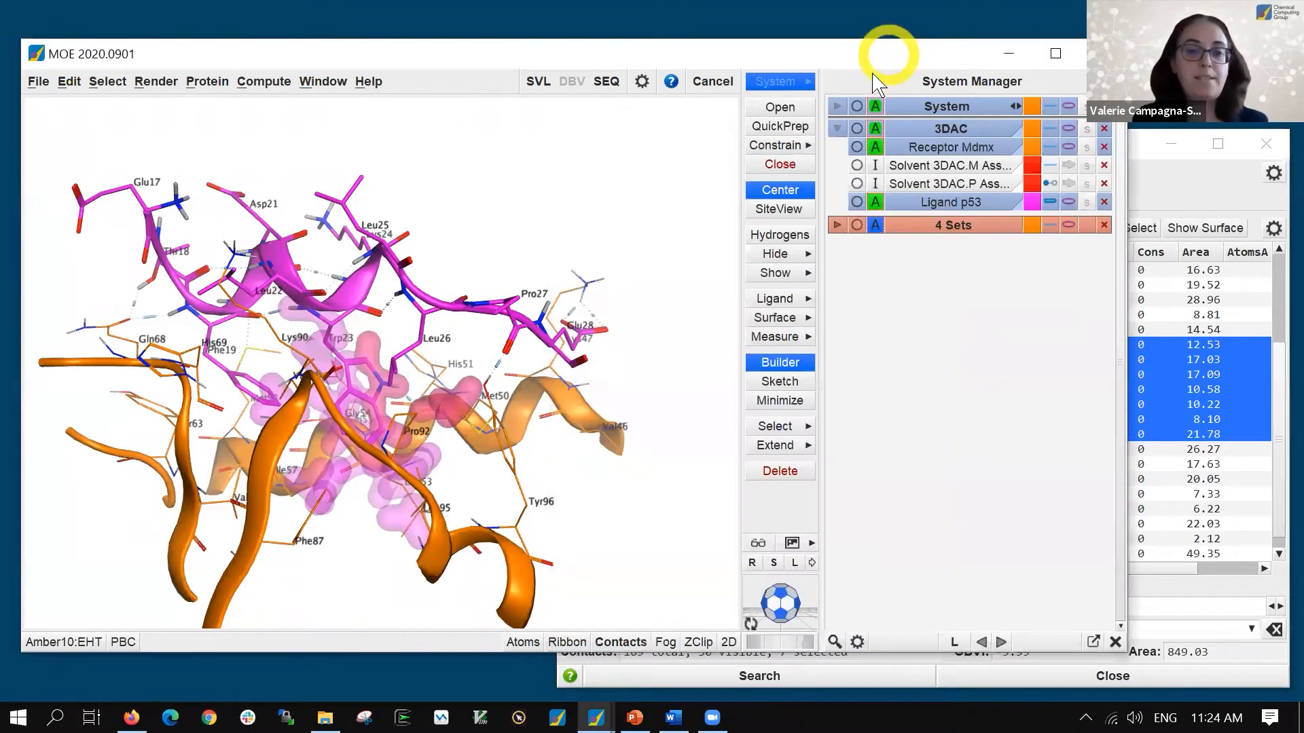
pyautogui.scroll(2, 509, 372)
pyautogui.scroll(2, 509, 364)
pyautogui.keyDown('shift'); pyautogui.moveTo(493, 378); pyautogui.dragTo(510, 299, button='middle'); pyautogui.keyUp('shift')
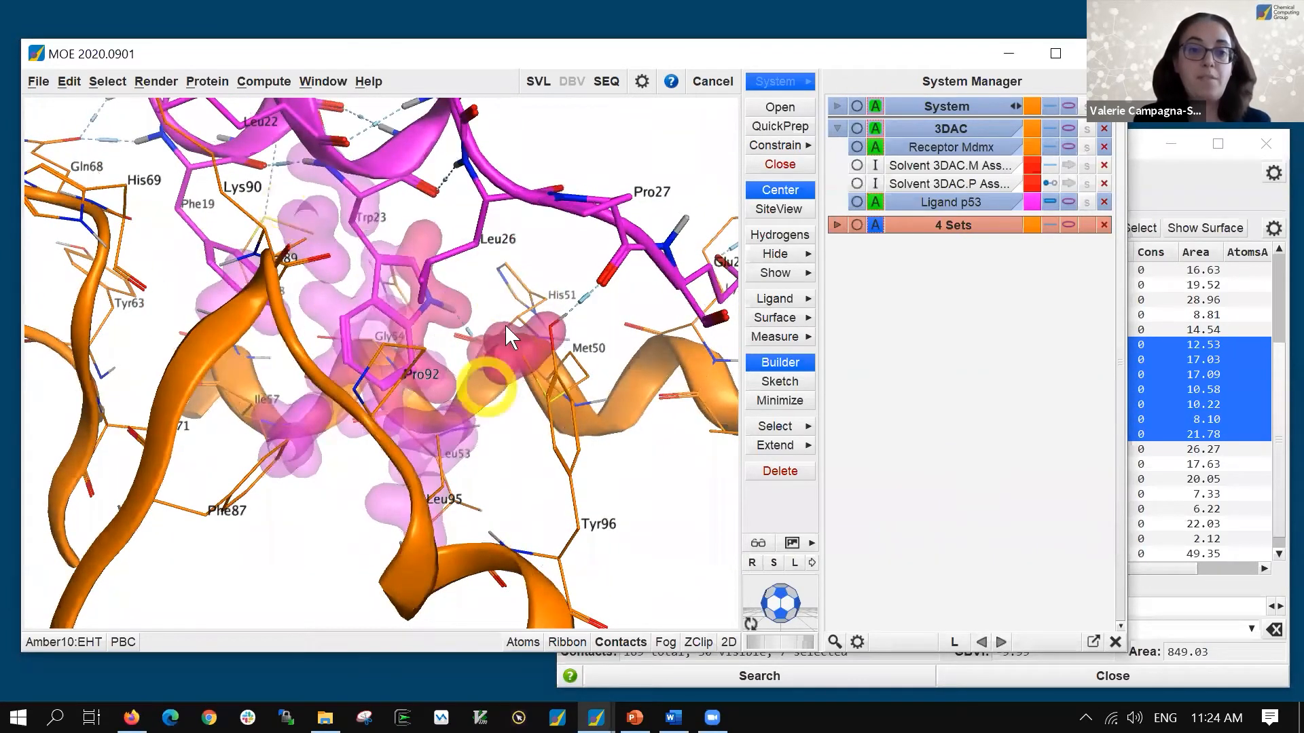
pyautogui.moveTo(440, 426); pyautogui.dragTo(329, 573, button='middle')
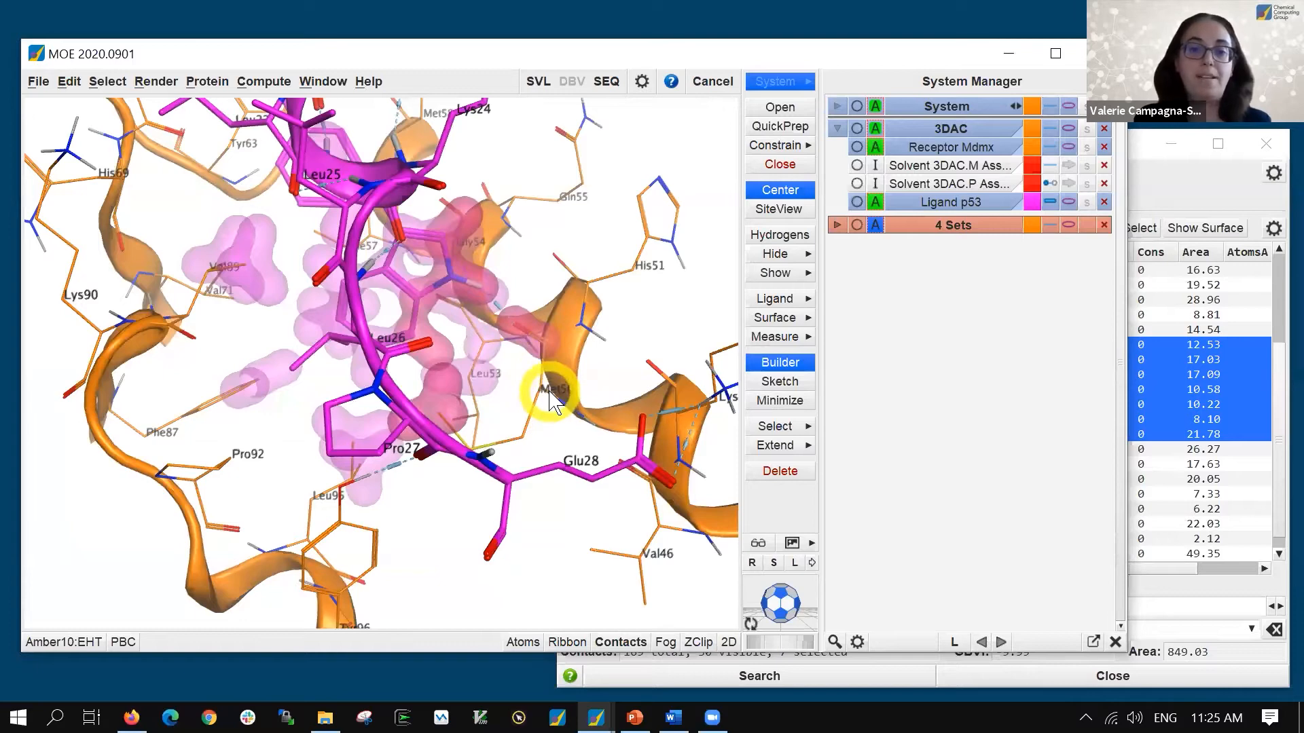
pyautogui.moveTo(476, 432); pyautogui.dragTo(394, 402, button='middle')
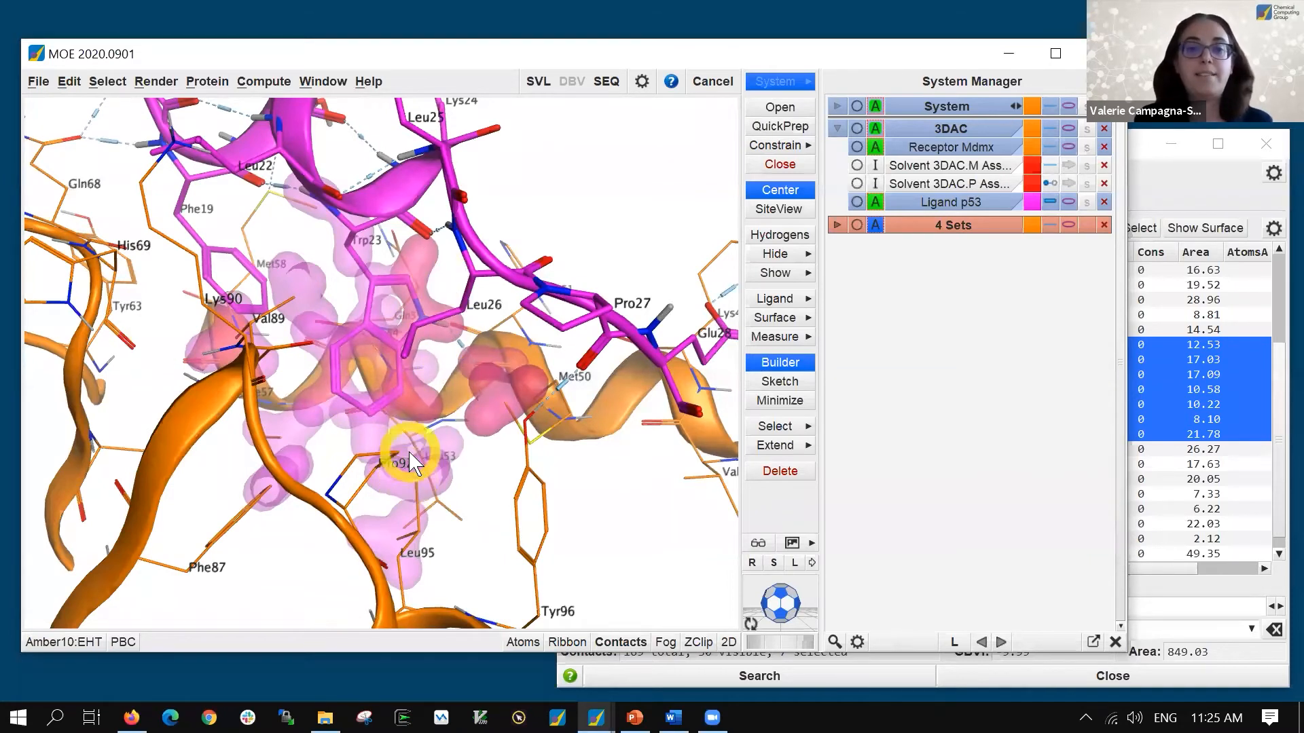
pyautogui.moveTo(318, 439); pyautogui.dragTo(447, 555, button='middle')
pyautogui.moveTo(414, 431); pyautogui.dragTo(1127, 224, button='middle')
# Review the rest of the p53–Mdmx contact list, and close the protein contacts analysis
pyautogui.click(1164, 192)
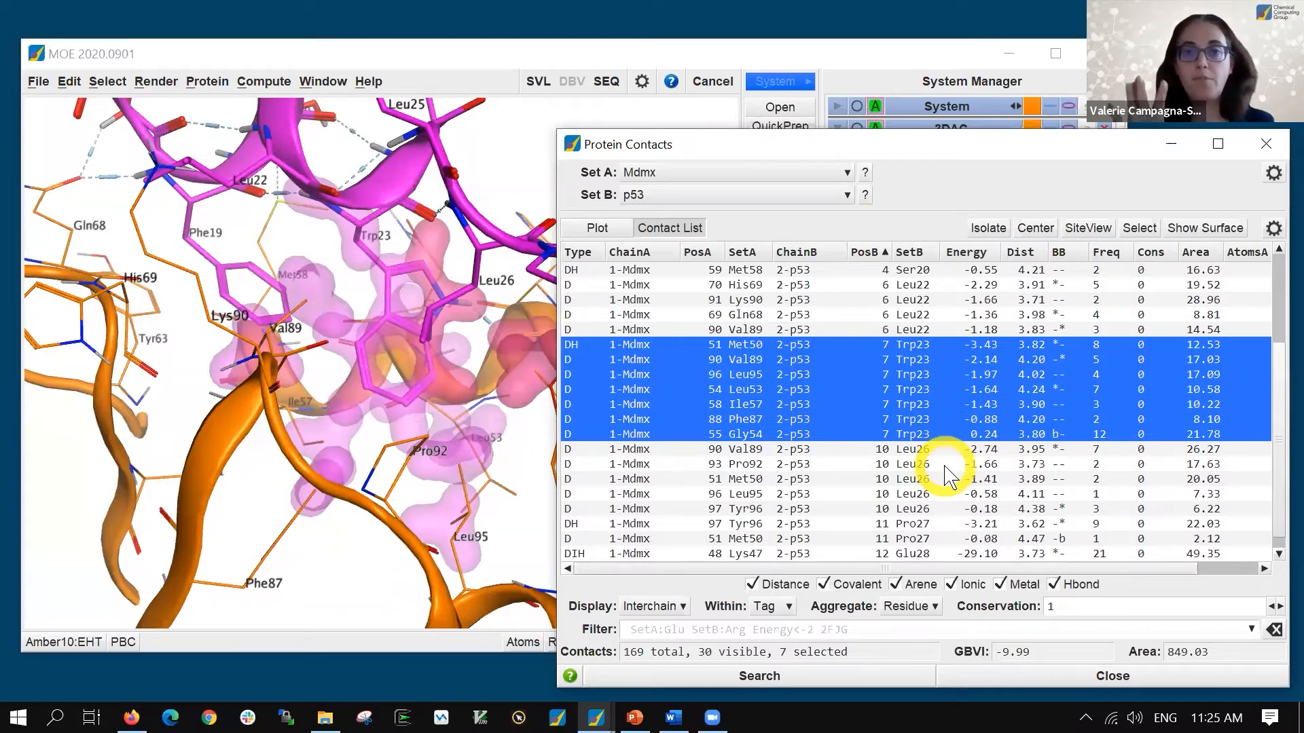
pyautogui.scroll(3, 934, 455)
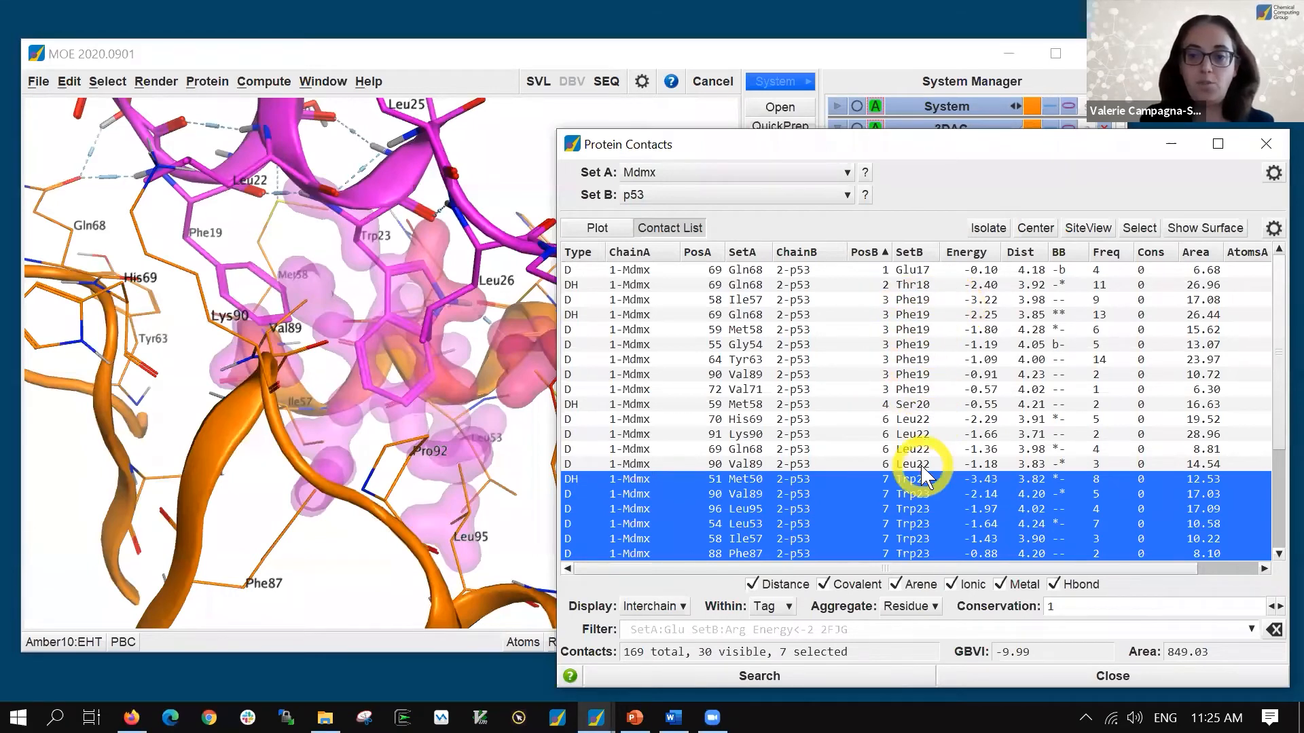
pyautogui.scroll(-3, 925, 475)
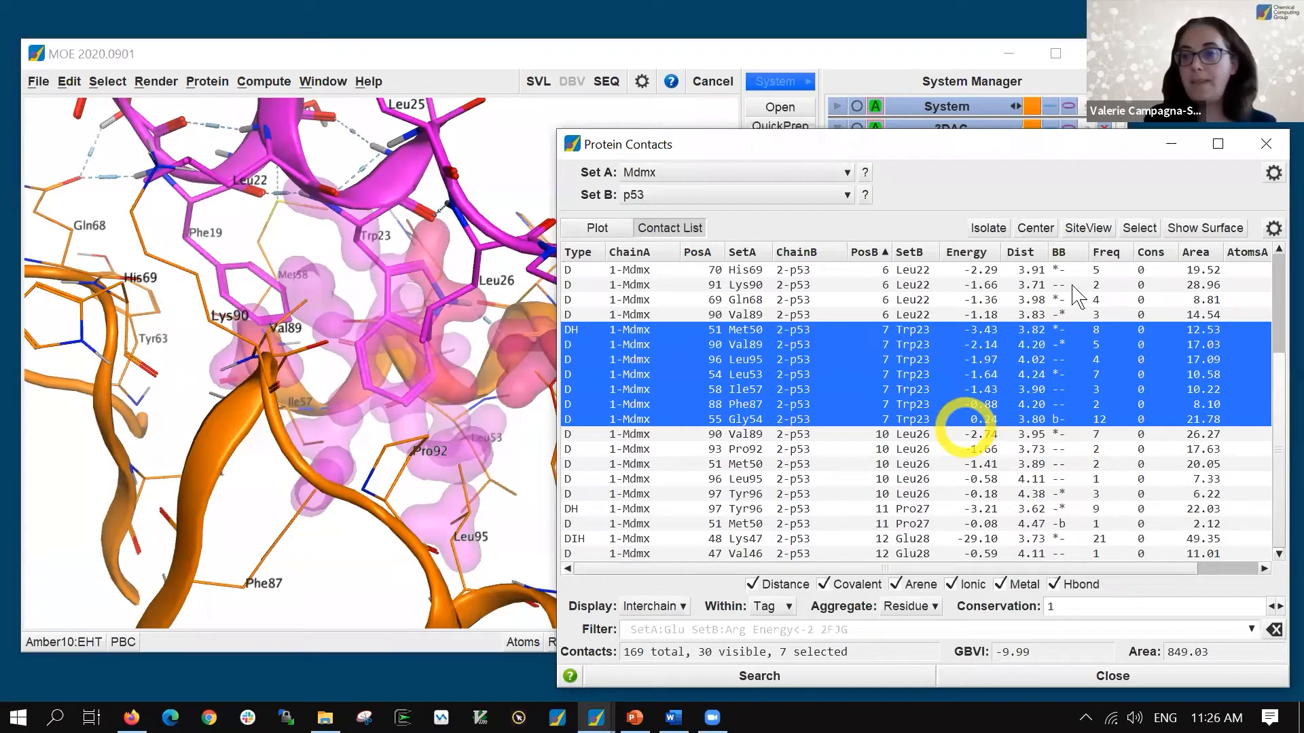
pyautogui.click(1268, 145)
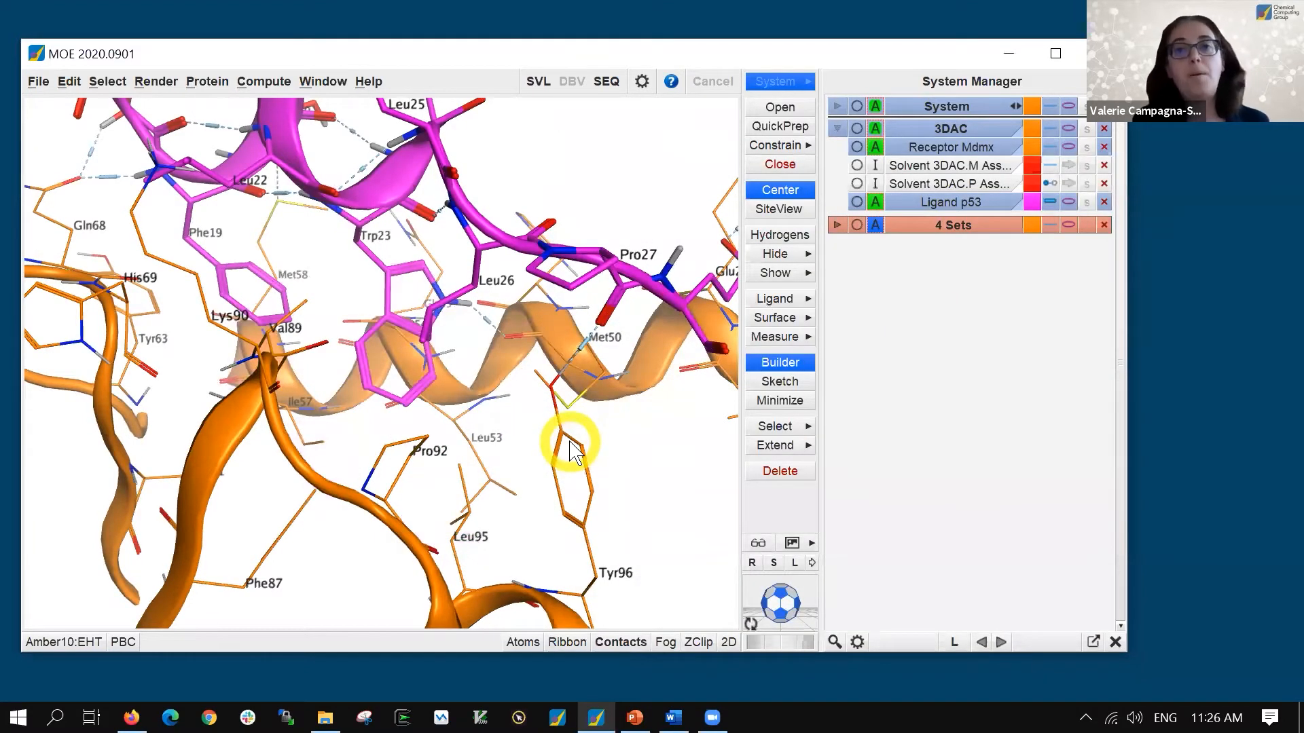
# Bring the whole p53 peptide into view and display its ligand properties over the 3D structure
pyautogui.scroll(-4, 590, 427)
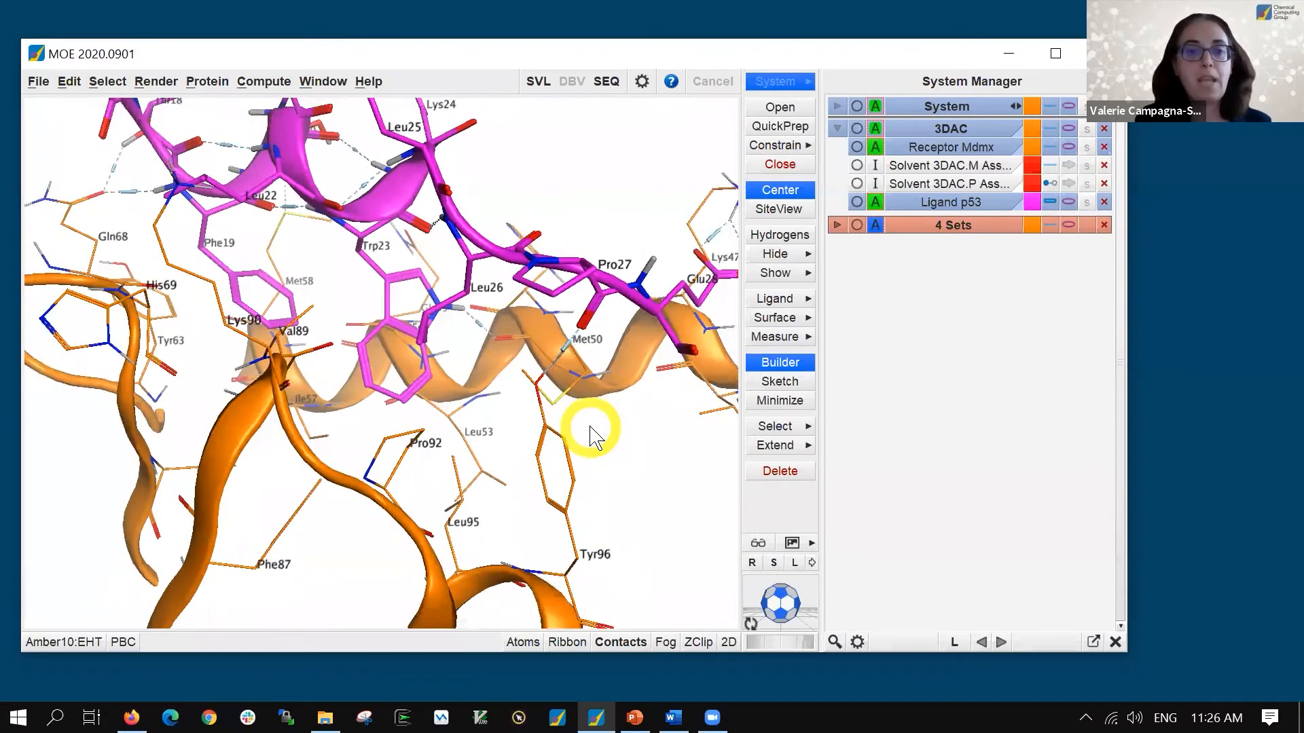
pyautogui.moveTo(591, 426); pyautogui.dragTo(618, 370, button='middle')
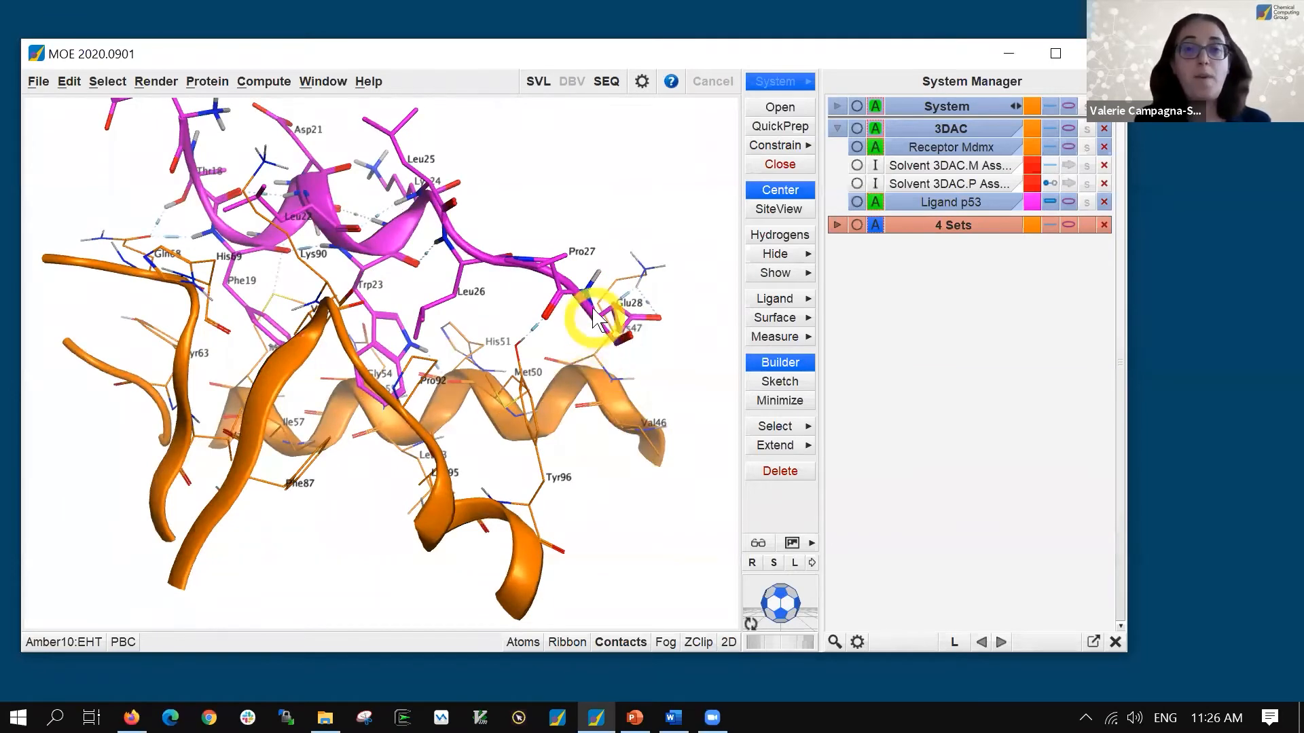
pyautogui.moveTo(614, 282); pyautogui.dragTo(637, 361, button='middle')
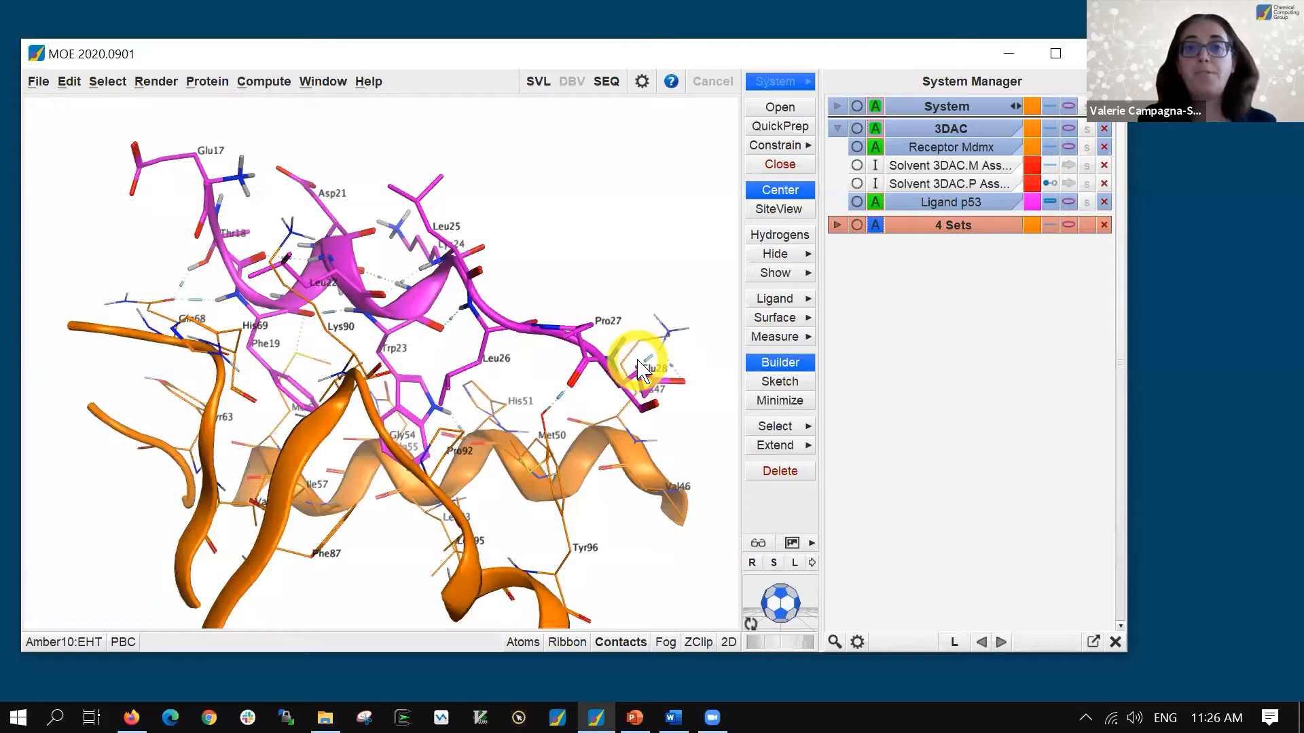
pyautogui.click(773, 304)
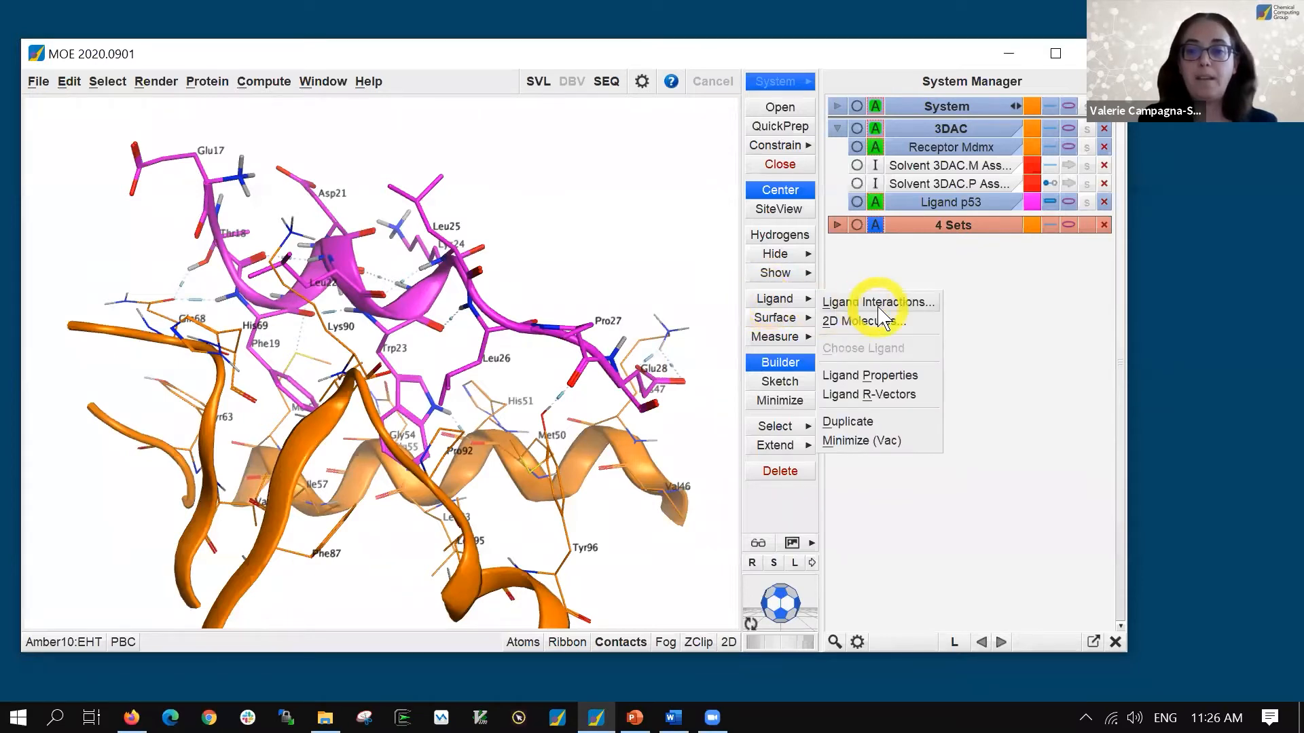
pyautogui.click(871, 377)
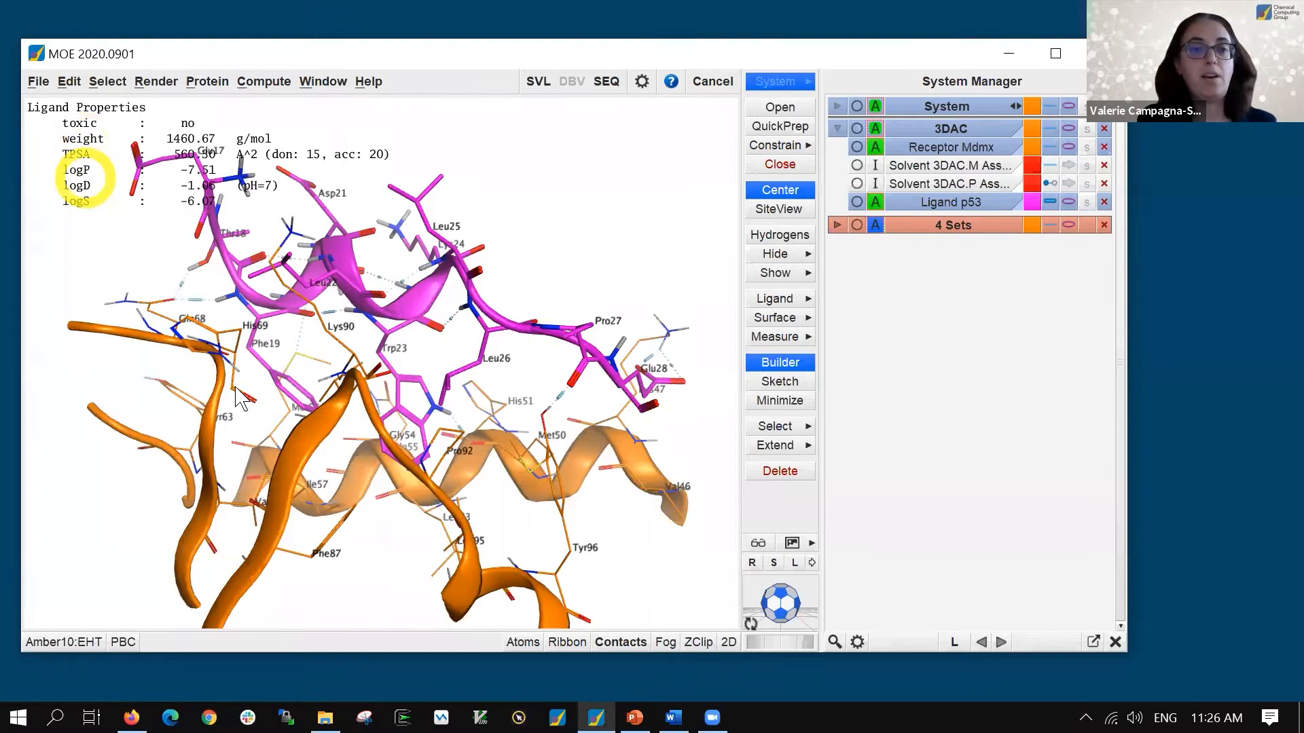
# Energy-minimize the 3DAC complex with the ligand properties displayed, and inspect the minimized peptide pose
pyautogui.scroll(-2, 273, 377)
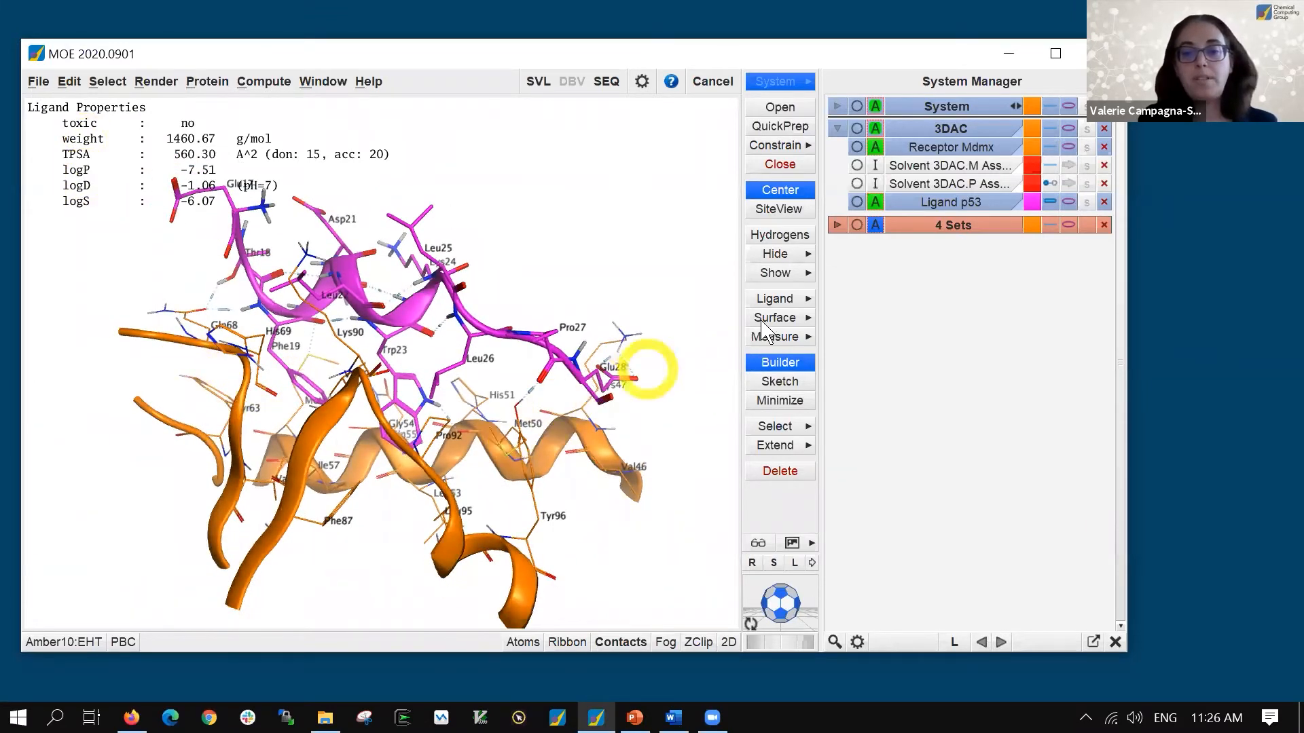
pyautogui.click(774, 401)
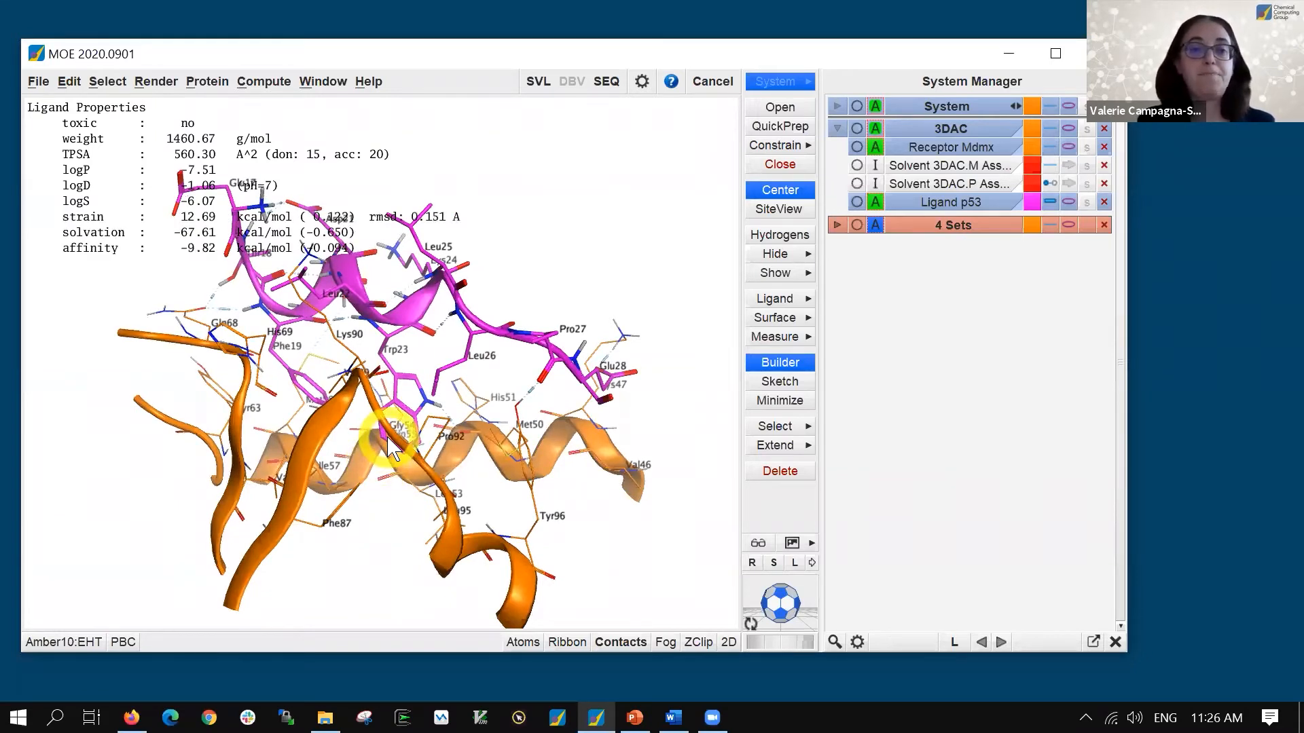
pyautogui.moveTo(535, 472); pyautogui.dragTo(383, 378, button='middle')
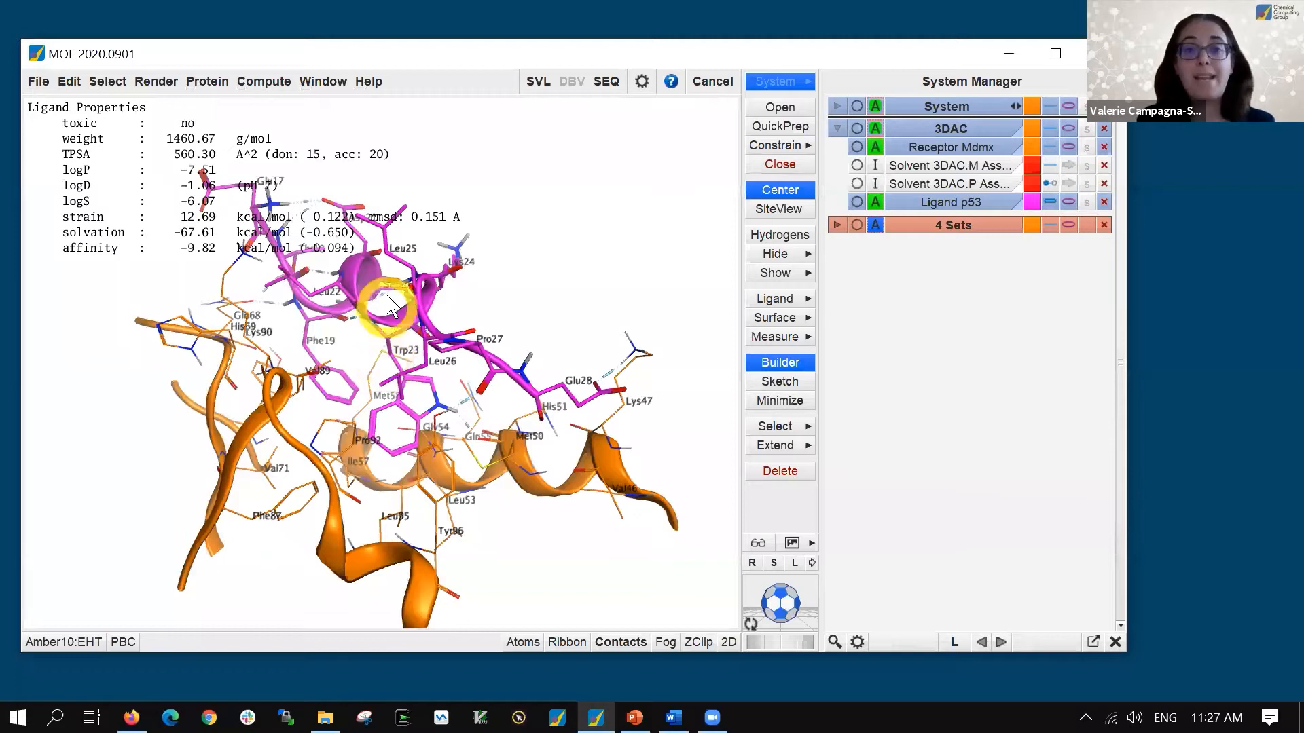
# Turn off the ligand properties display for the p53 peptide
pyautogui.click(368, 87)
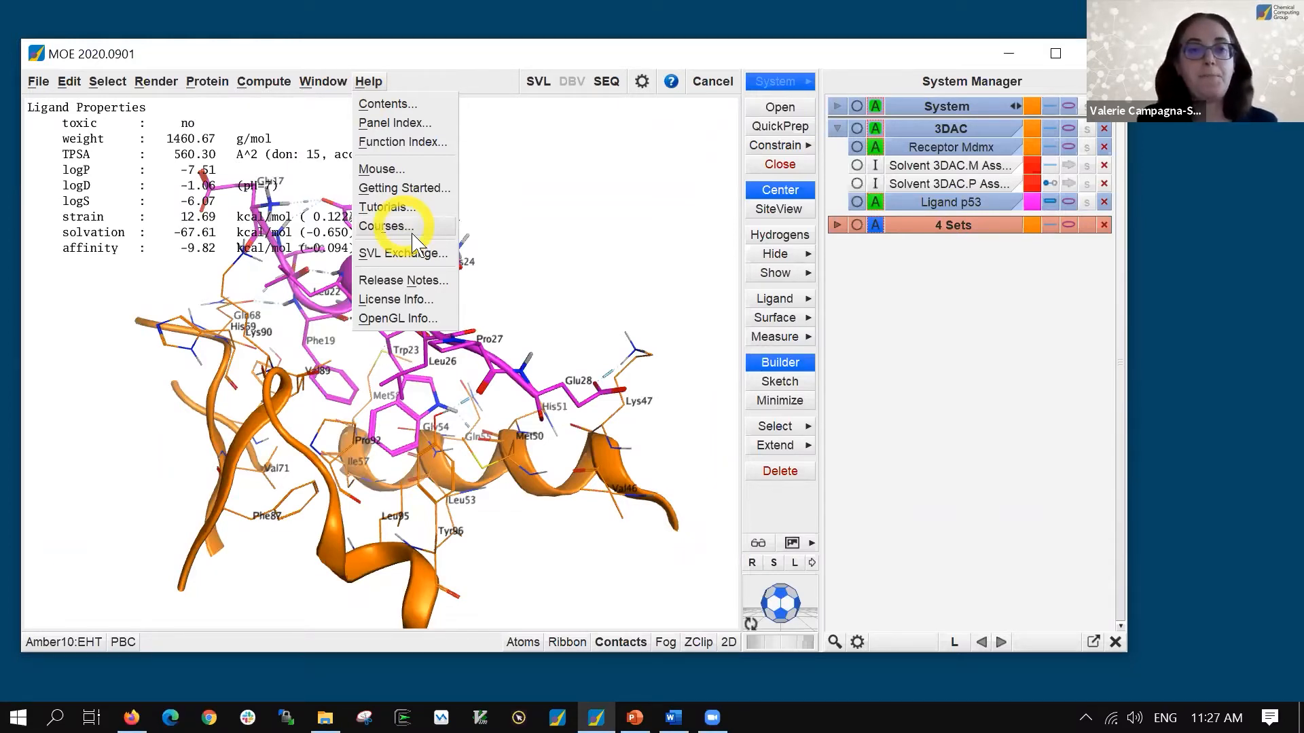
pyautogui.click(569, 211)
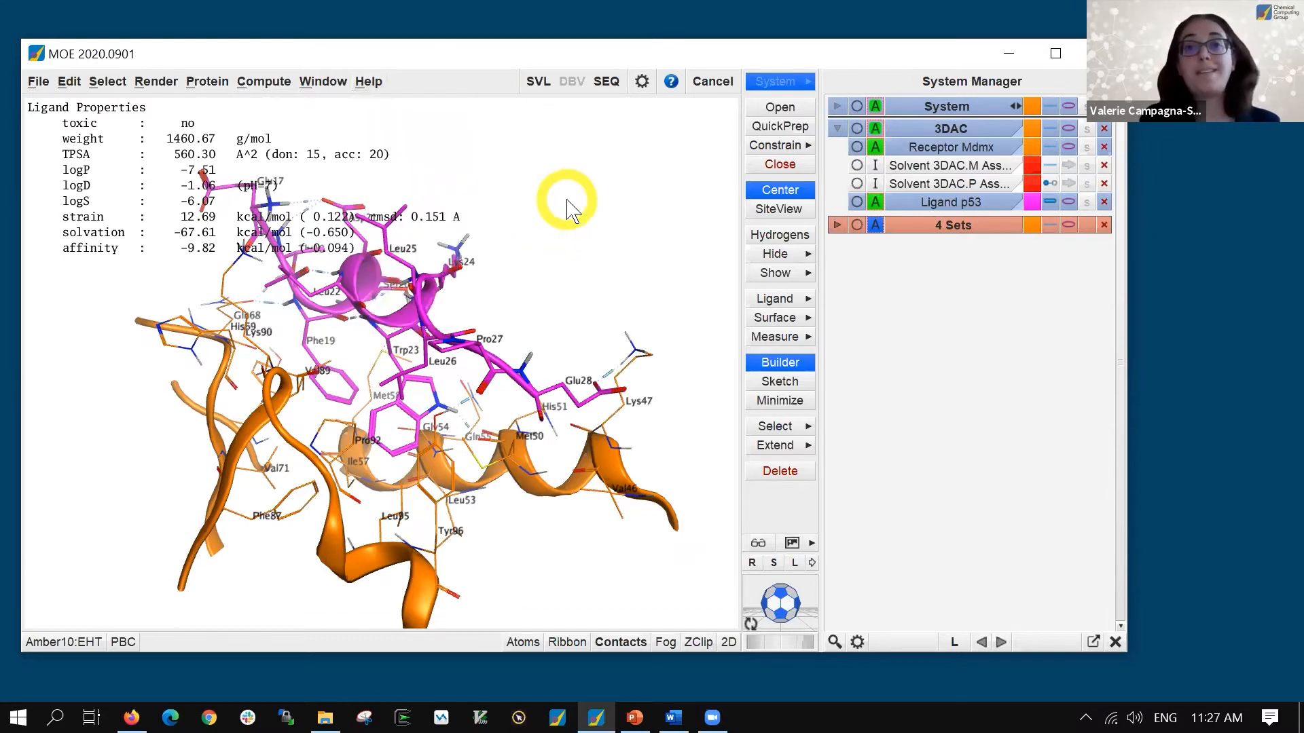
pyautogui.click(775, 299)
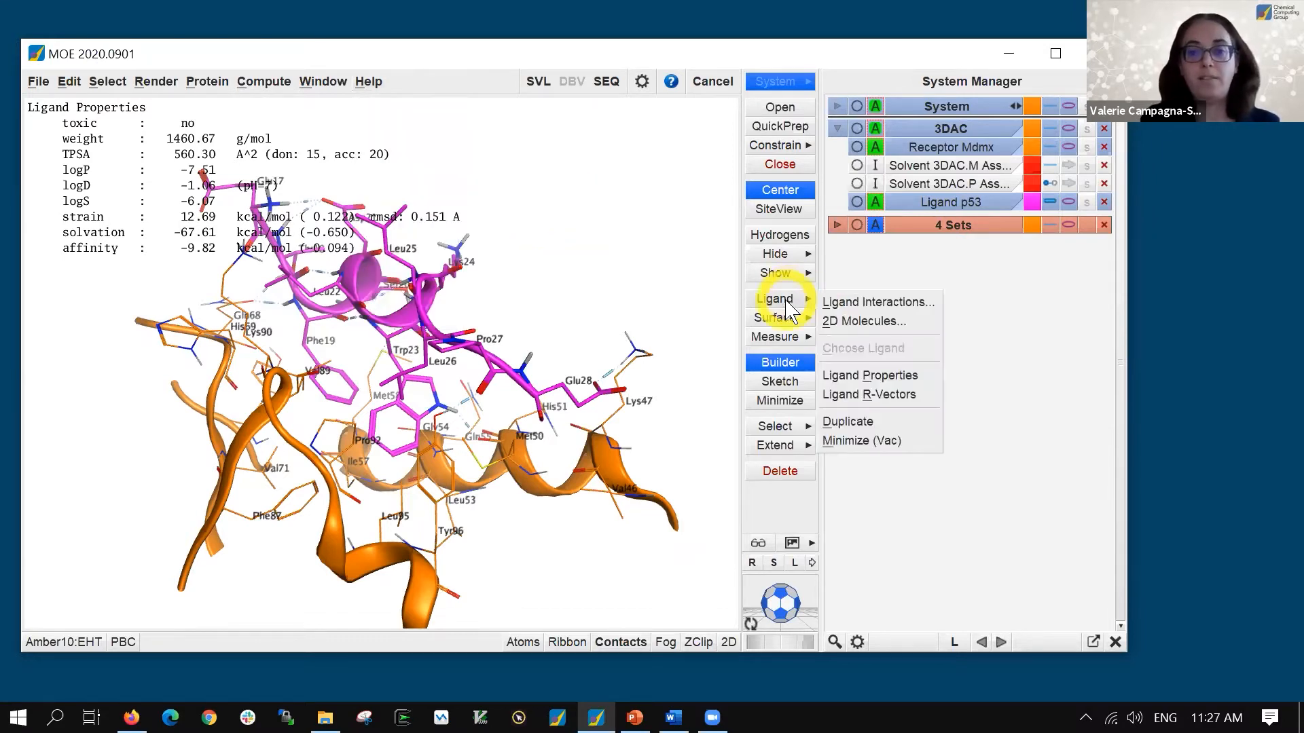
pyautogui.click(904, 375)
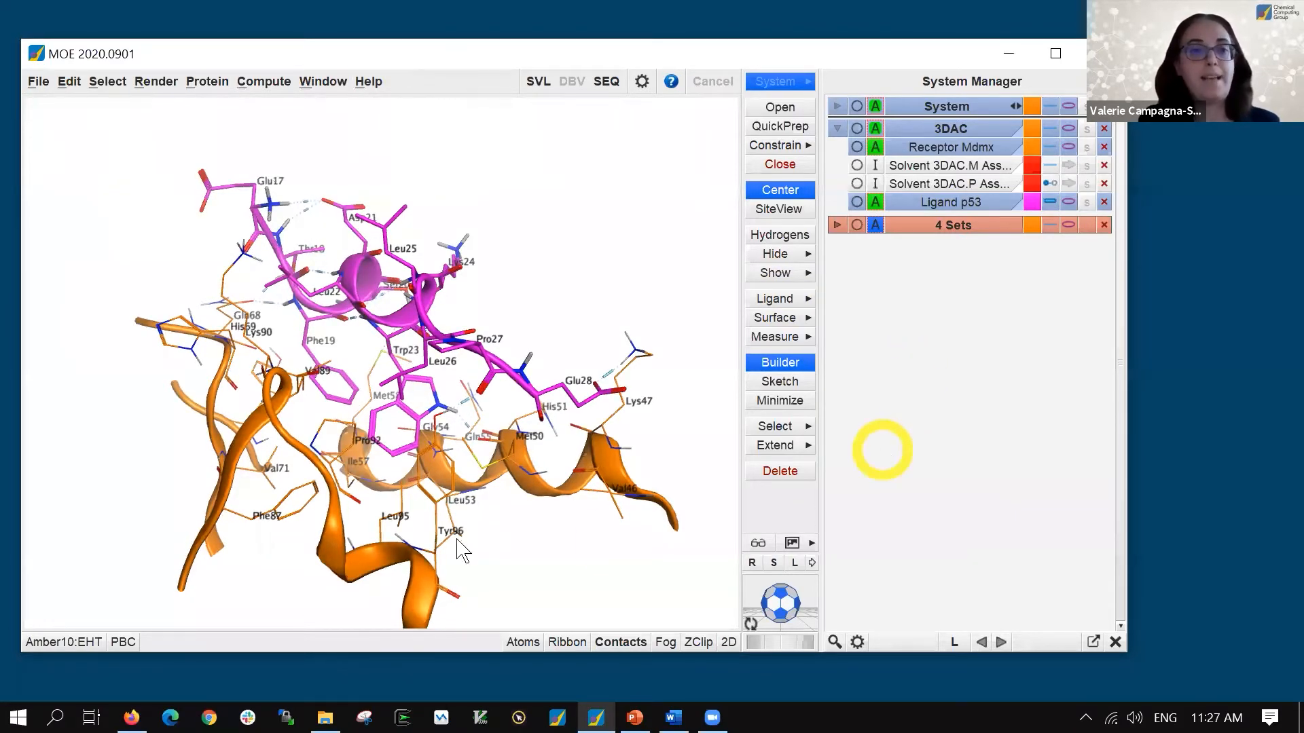
# Calculate the standard set of protein properties for the ligand only
pyautogui.click(203, 87)
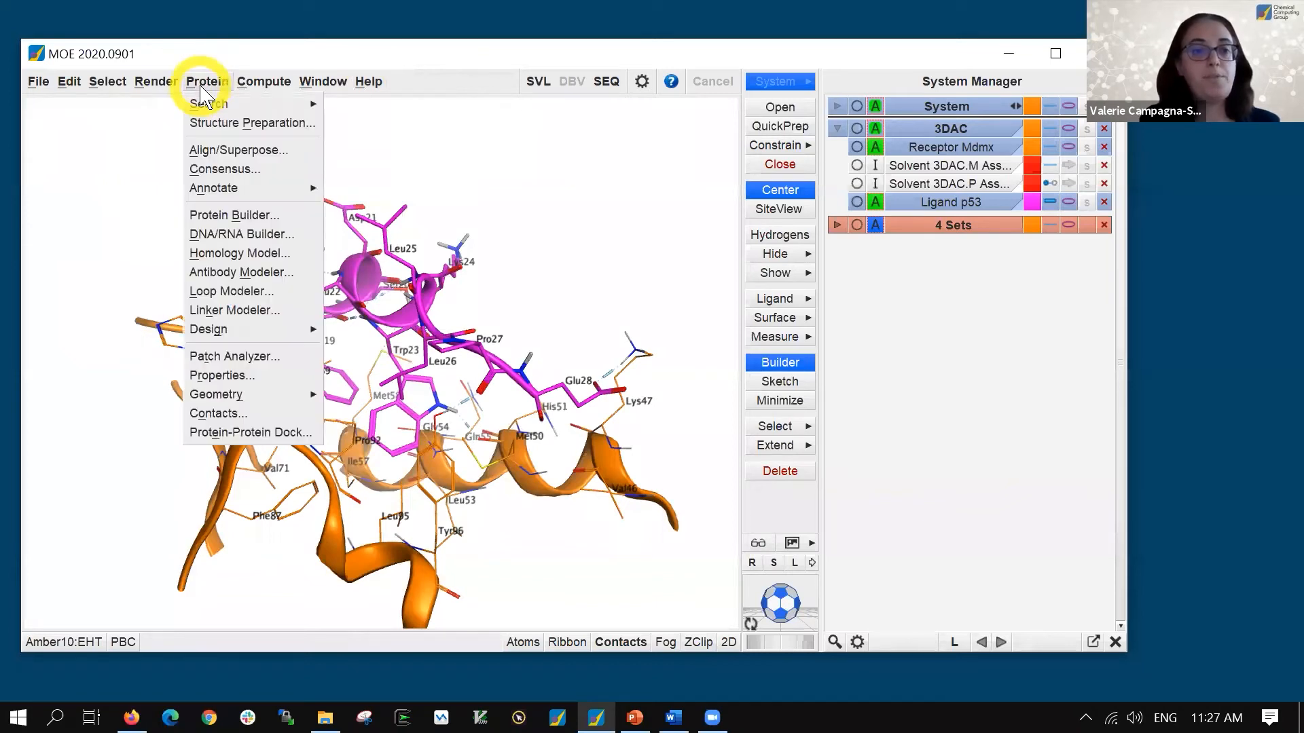
pyautogui.click(235, 377)
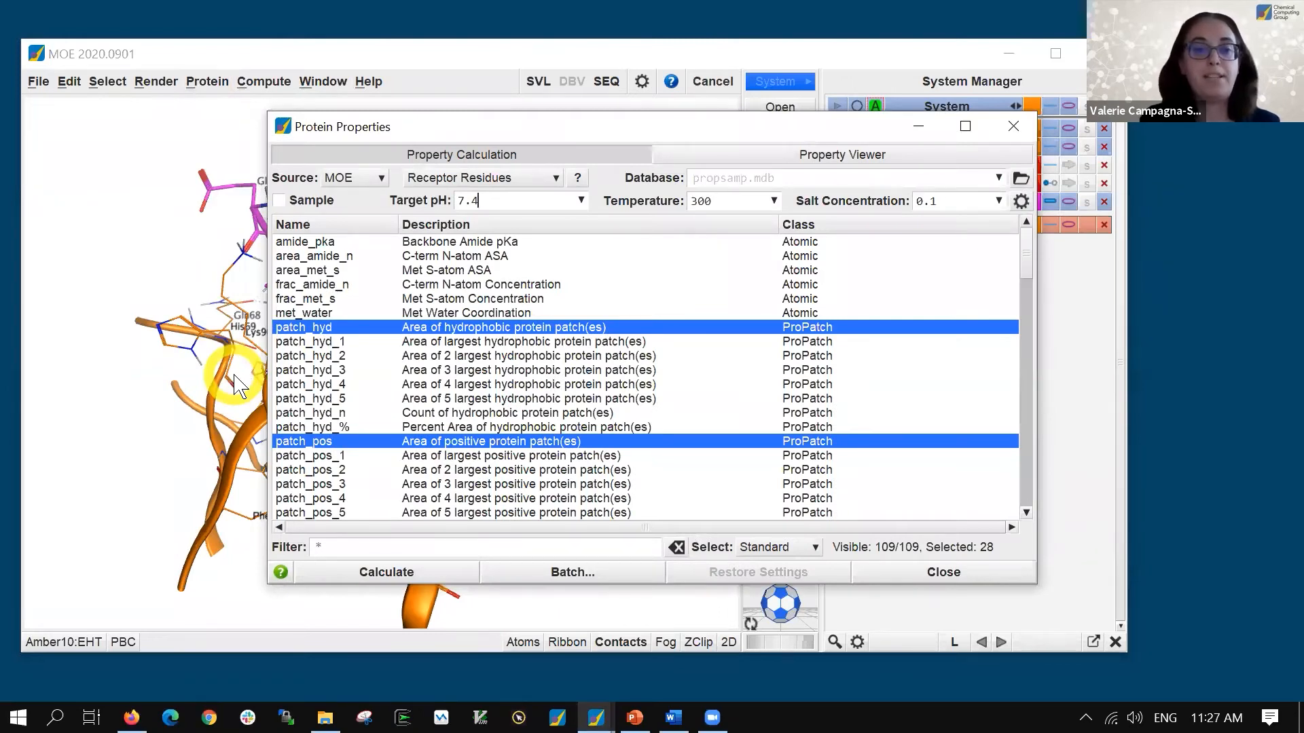
pyautogui.click(495, 179)
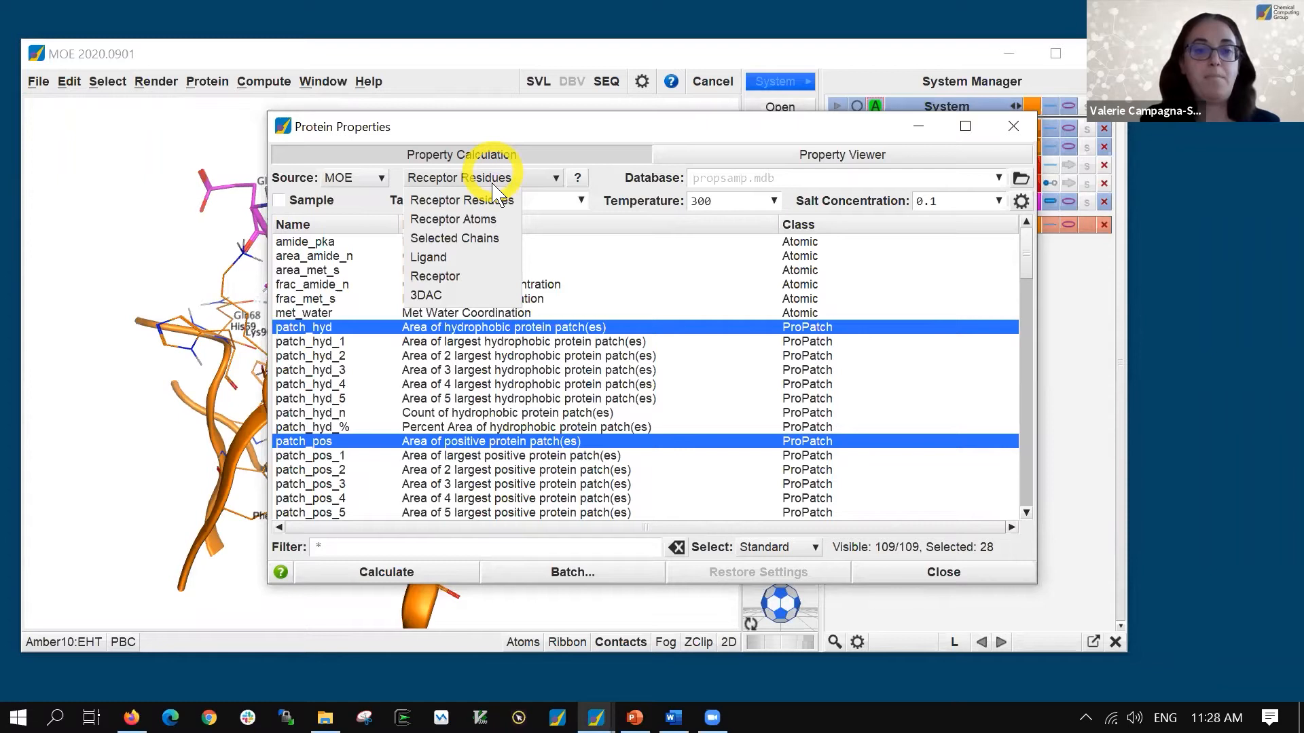
pyautogui.click(501, 263)
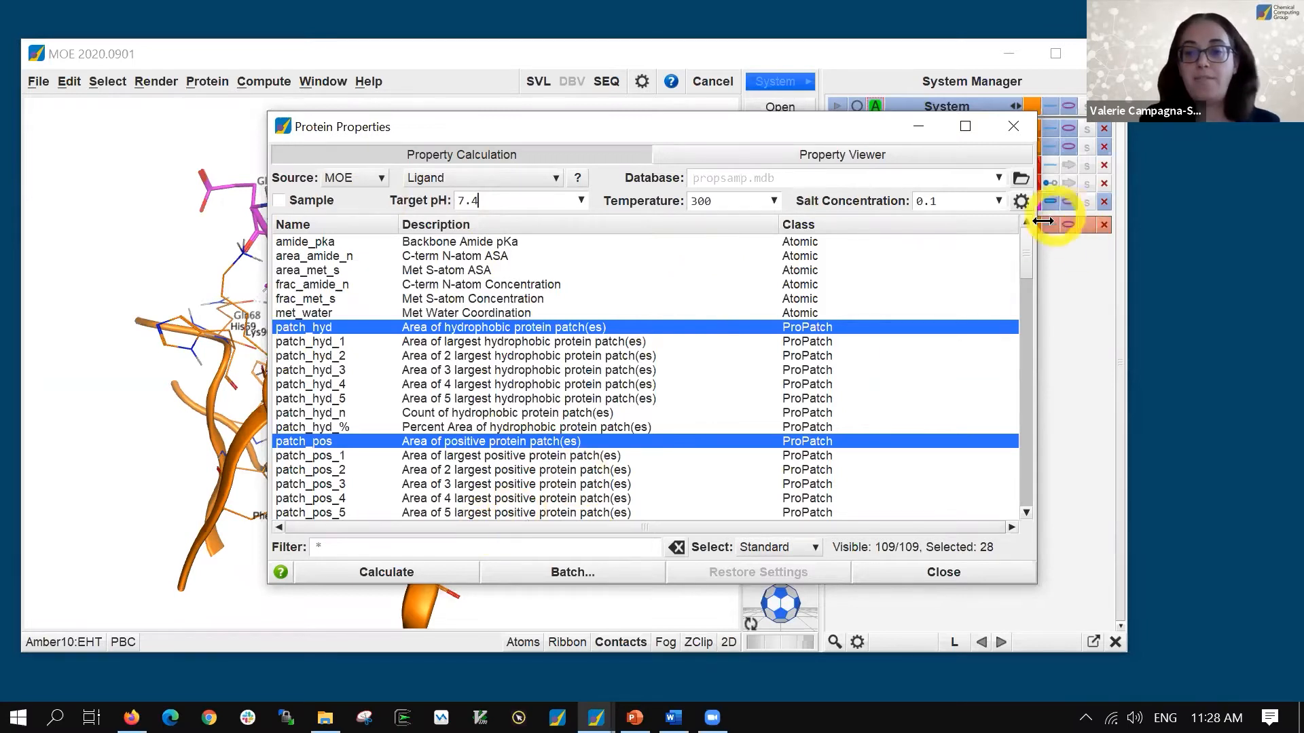
pyautogui.scroll(-3, 1026, 268)
pyautogui.moveTo(1046, 332); pyautogui.dragTo(1054, 537)
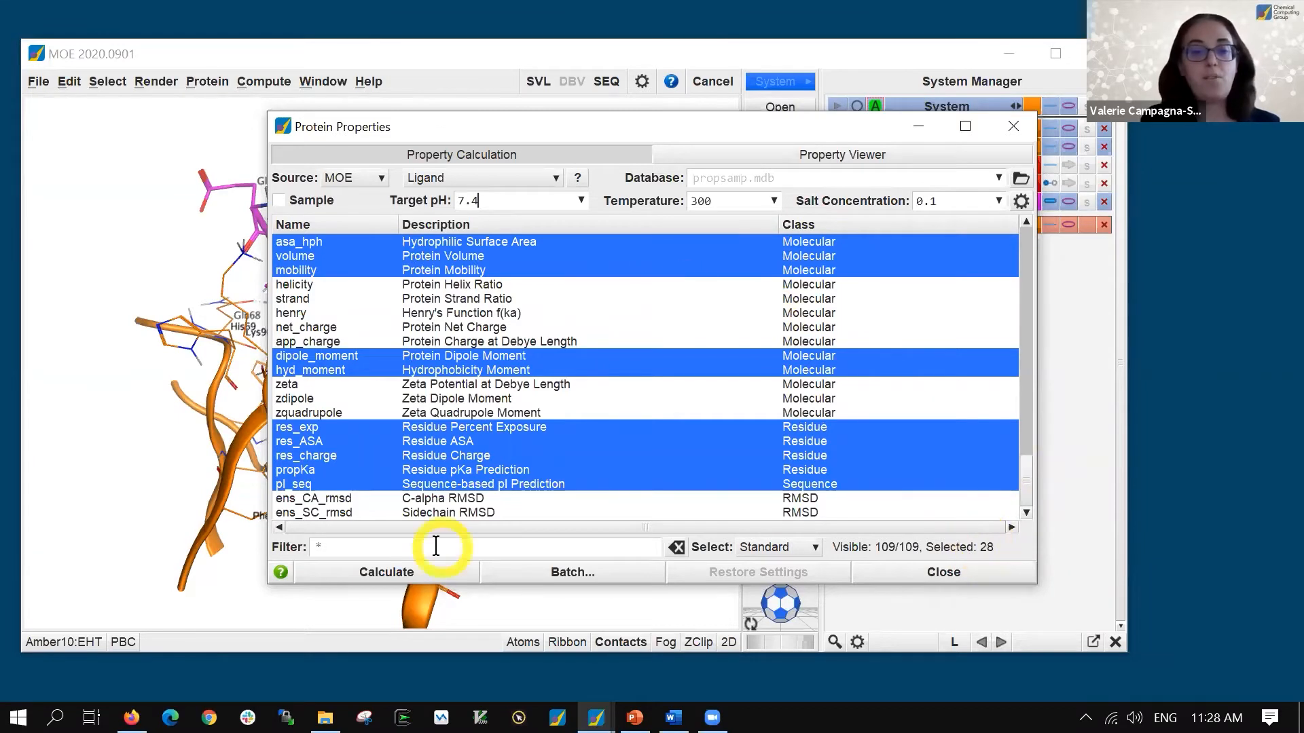
pyautogui.click(409, 580)
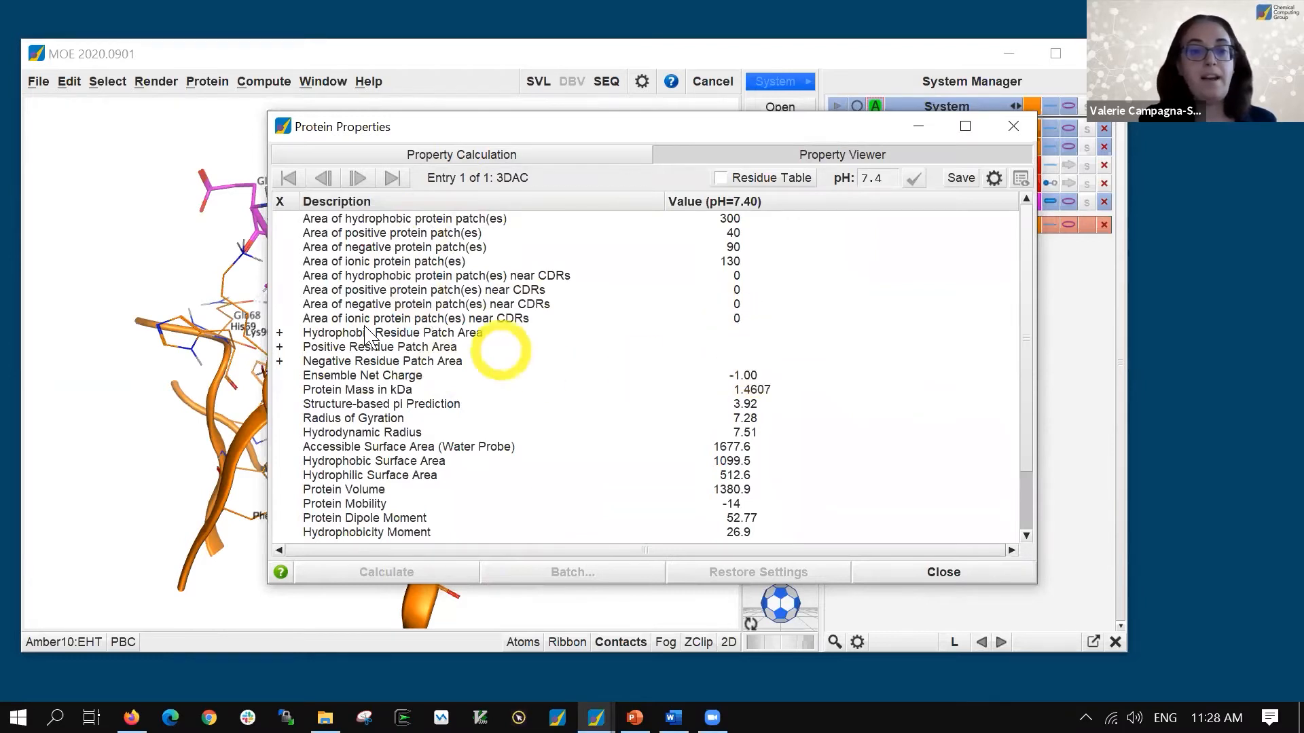
# Review the peptide's hydrophobic residue patch areas and its residue property table, and close the protein properties
pyautogui.click(280, 333)
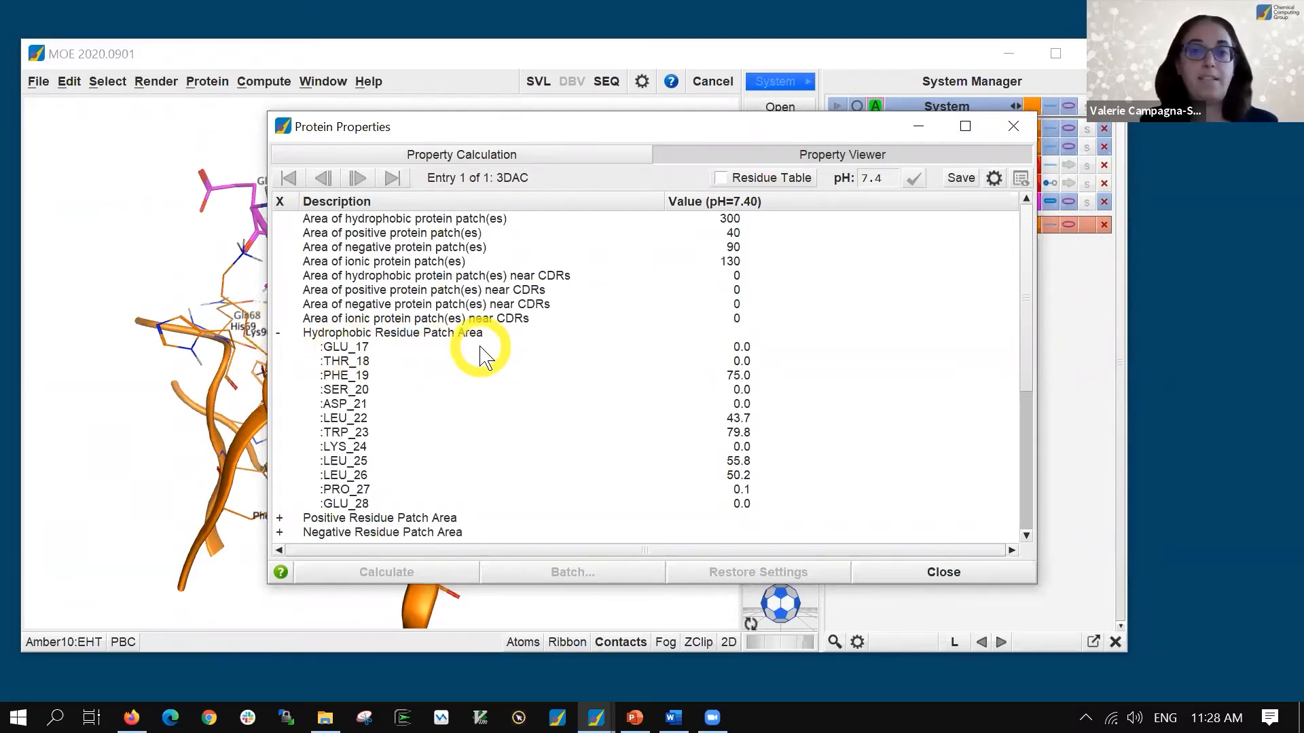
pyautogui.click(279, 335)
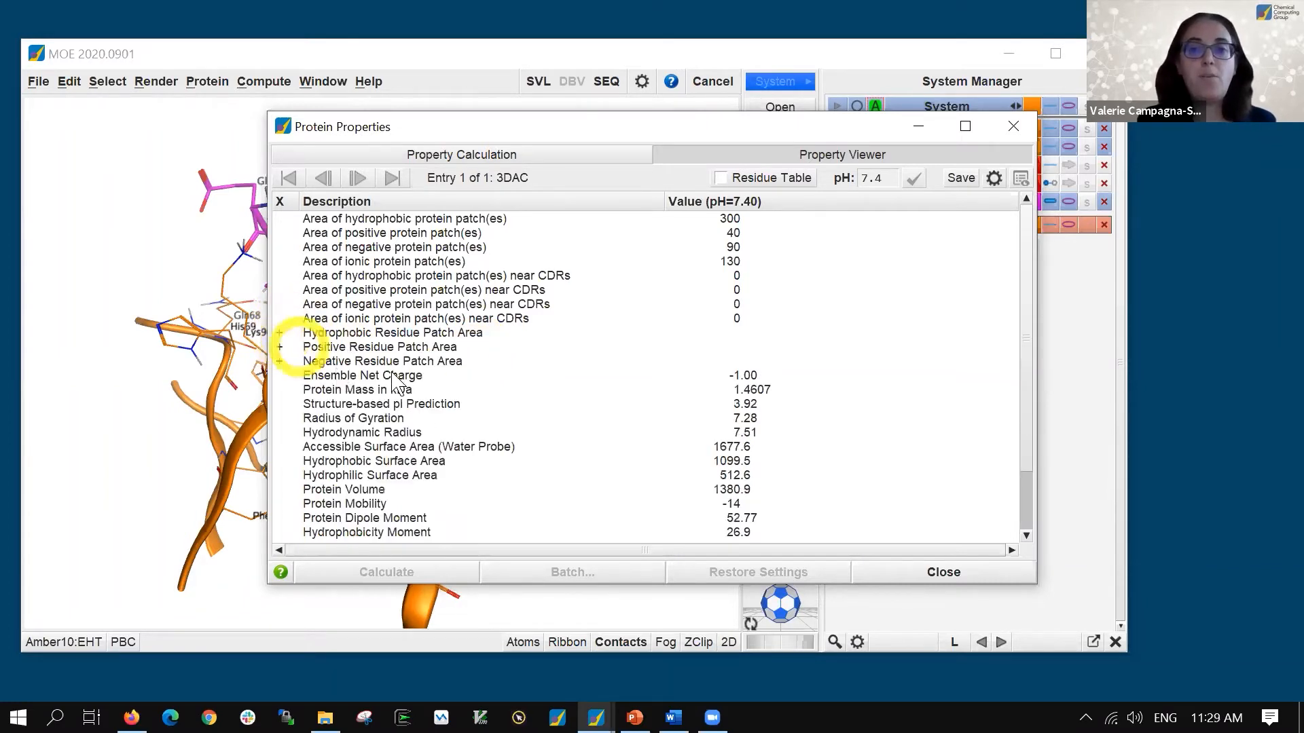
pyautogui.click(722, 179)
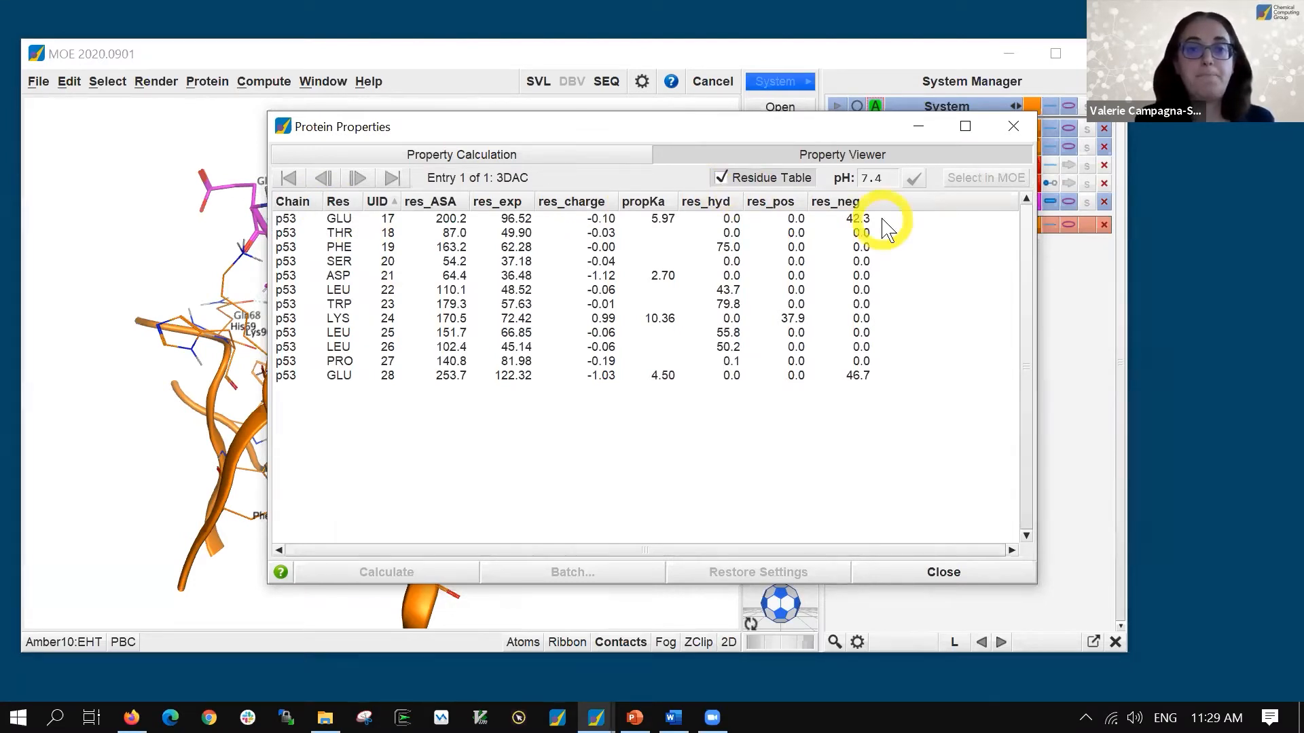
pyautogui.click(596, 156)
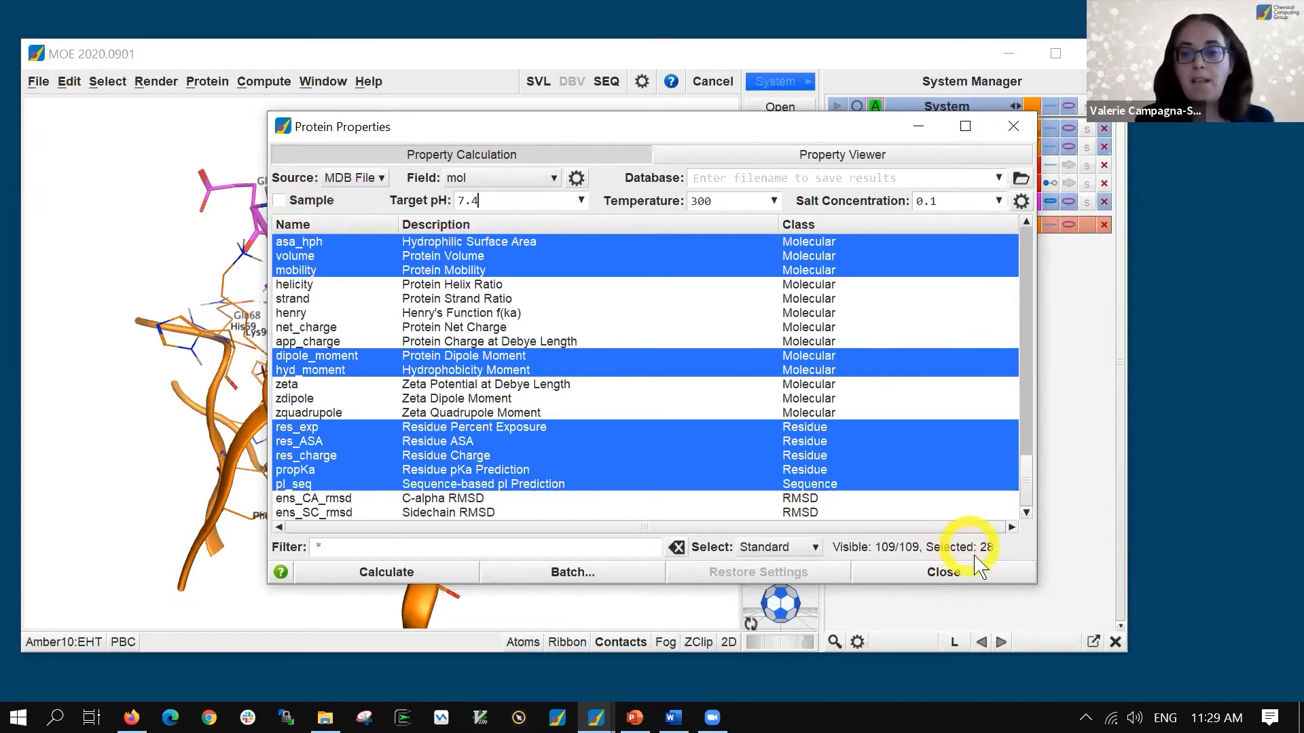
pyautogui.click(975, 576)
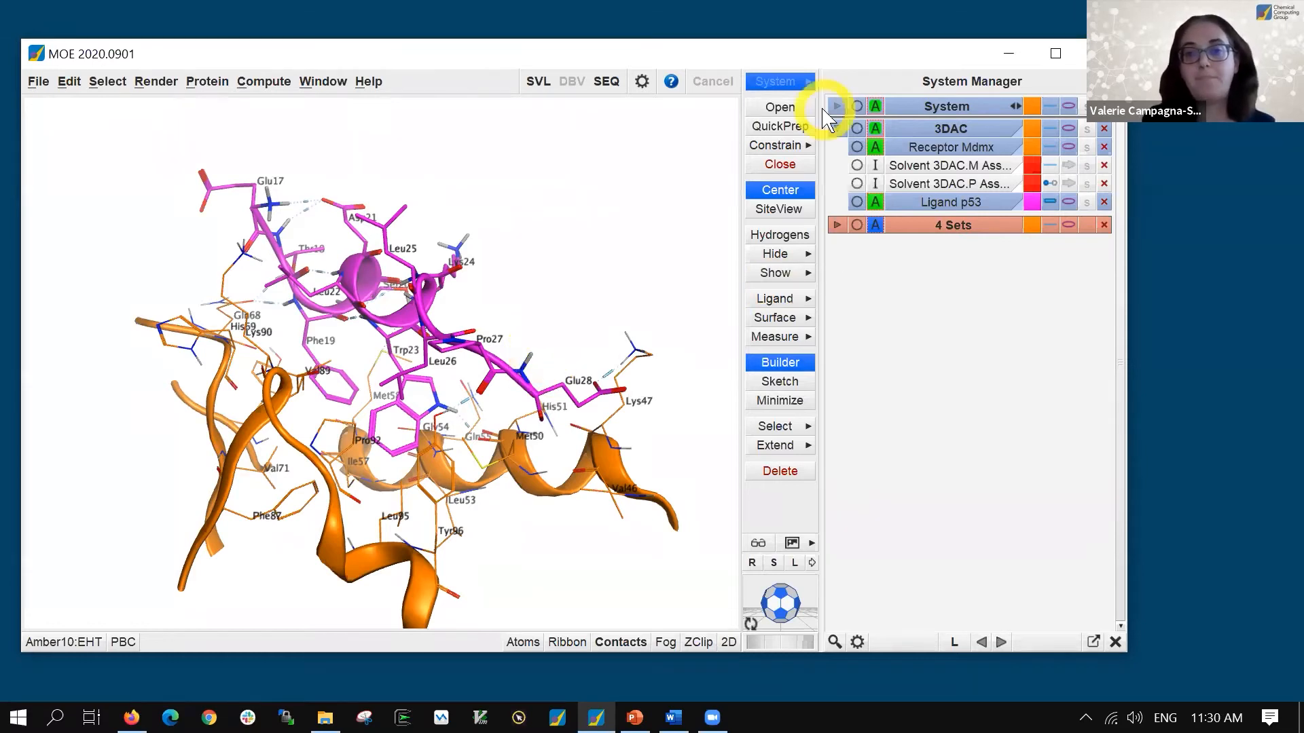
# Create a protein surface on the Mdmx receptor and examine how the p53 peptide sits in its pocket
pyautogui.click(773, 319)
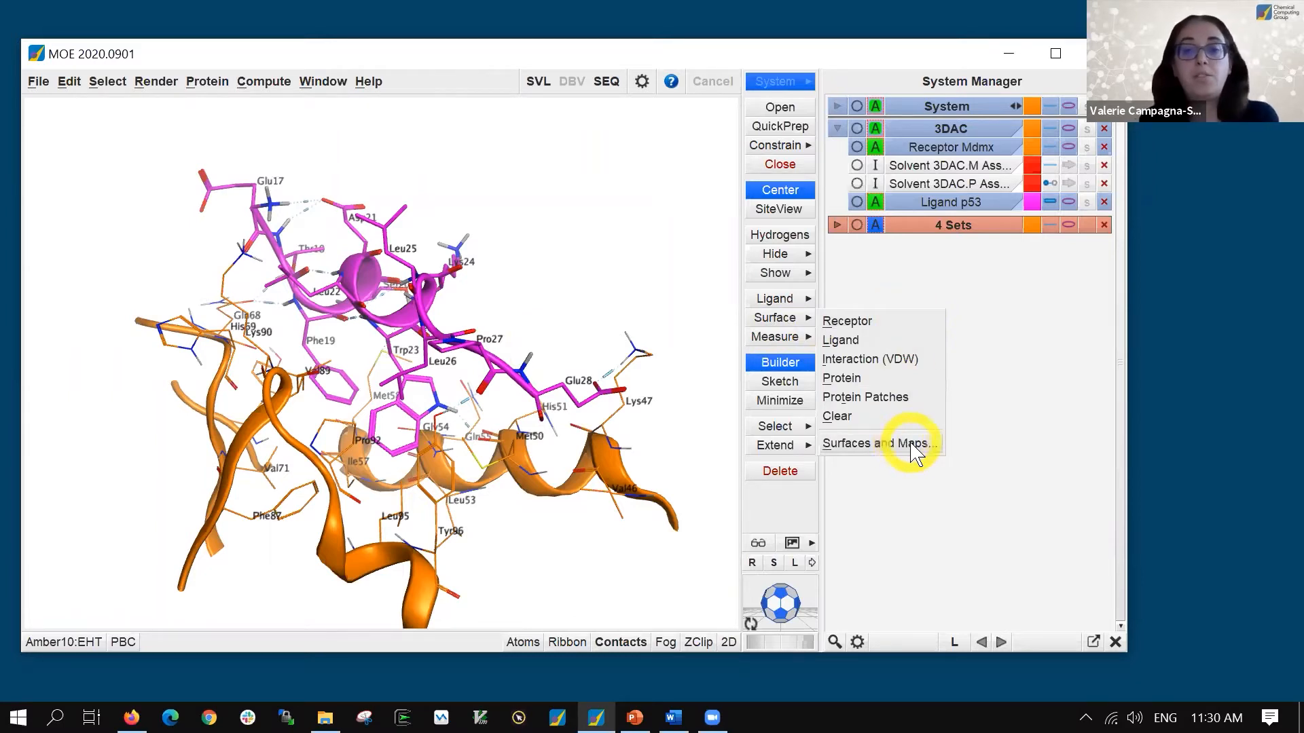
pyautogui.click(863, 384)
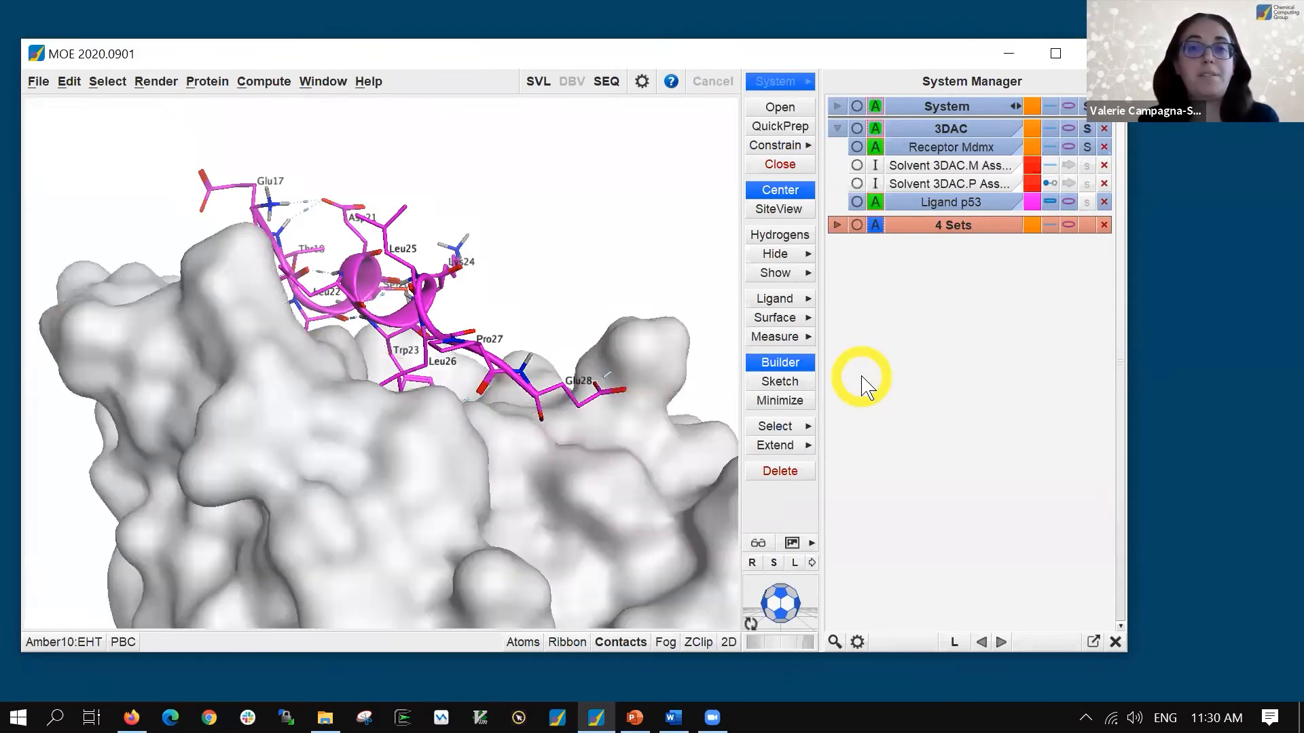
pyautogui.moveTo(584, 266); pyautogui.dragTo(565, 430, button='middle')
pyautogui.moveTo(514, 455); pyautogui.dragTo(571, 445, button='middle')
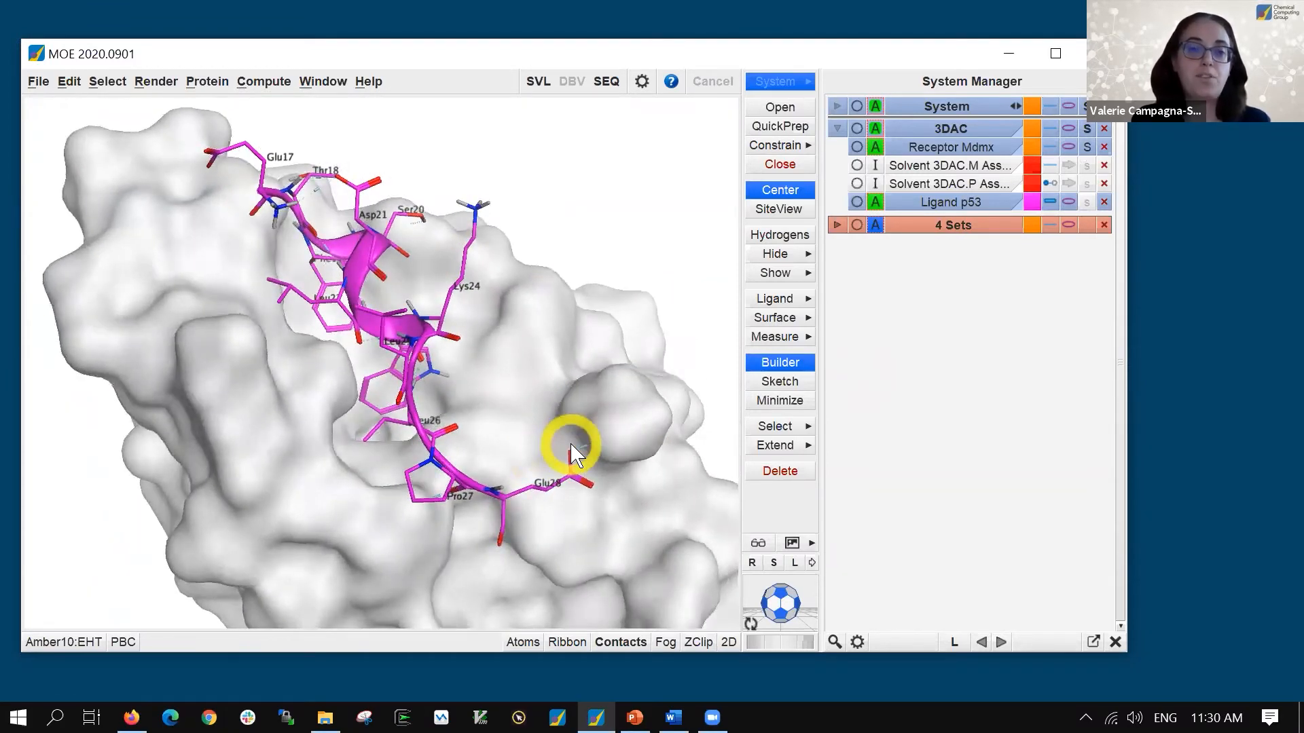
pyautogui.scroll(-5, 570, 444)
pyautogui.moveTo(305, 501); pyautogui.dragTo(511, 340, button='middle')
pyautogui.scroll(10, 511, 340)
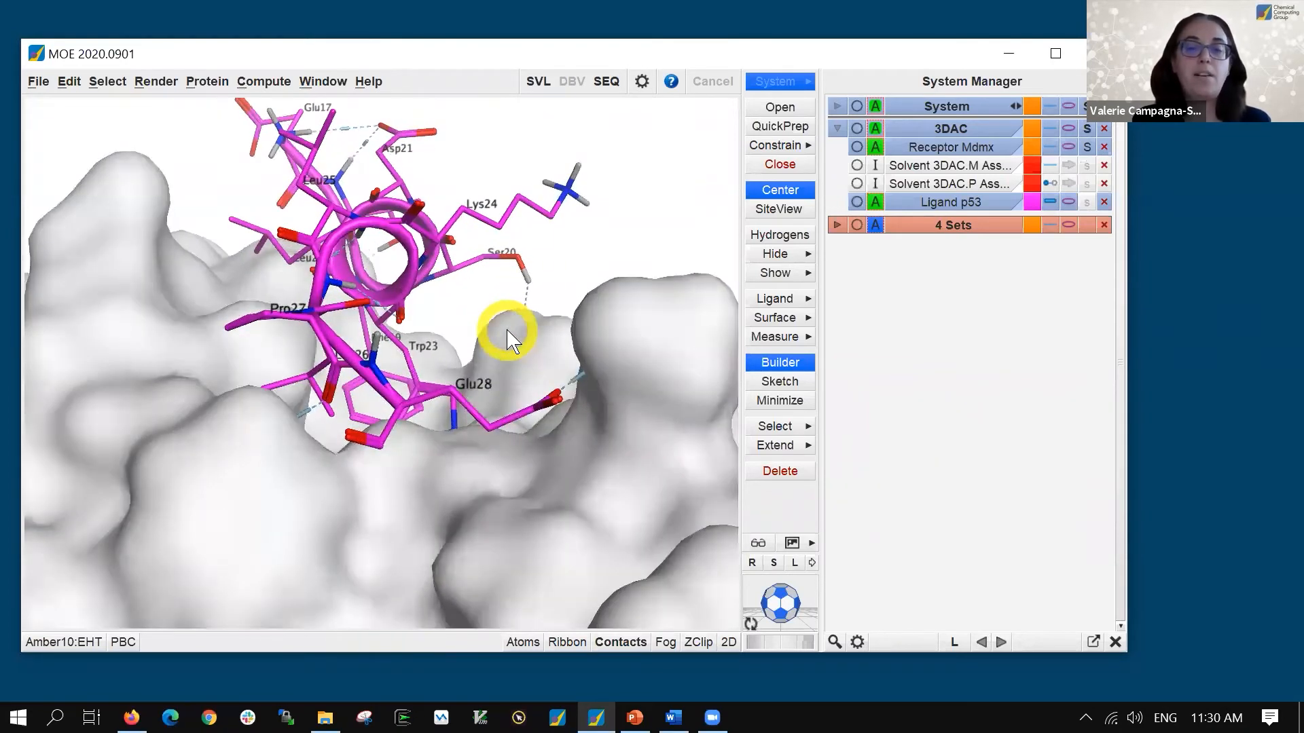
# Colour the Mdmx receptor's protein surface by Lipophilicity
pyautogui.moveTo(510, 340); pyautogui.dragTo(526, 296, button='middle')
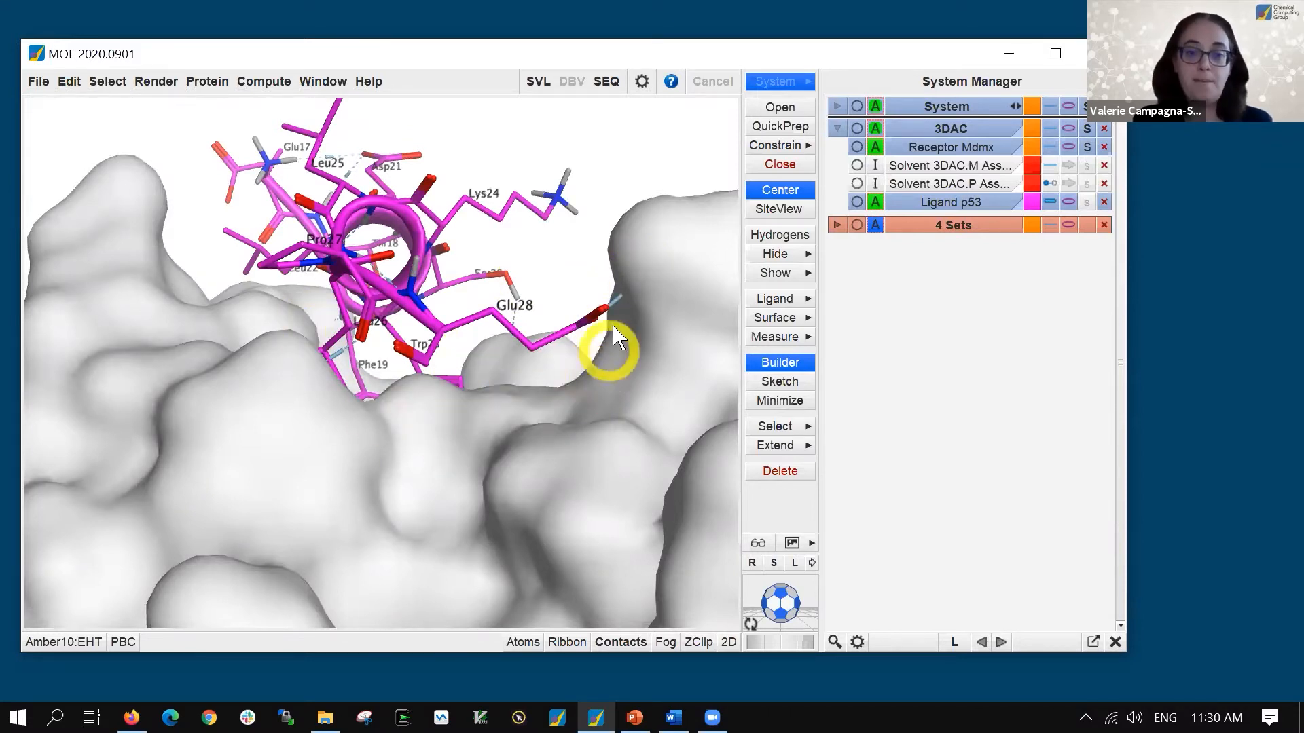
pyautogui.moveTo(356, 353); pyautogui.dragTo(480, 283, button='middle')
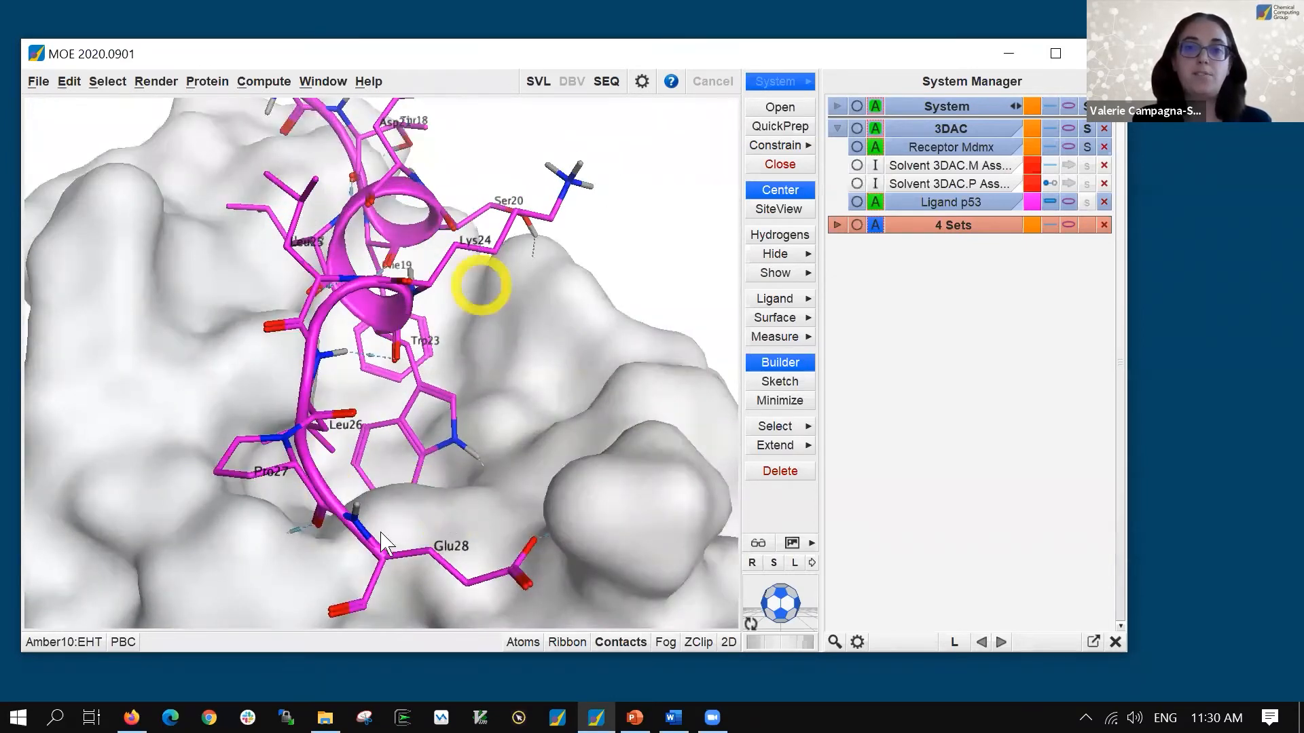
pyautogui.moveTo(355, 574); pyautogui.dragTo(480, 483, button='middle')
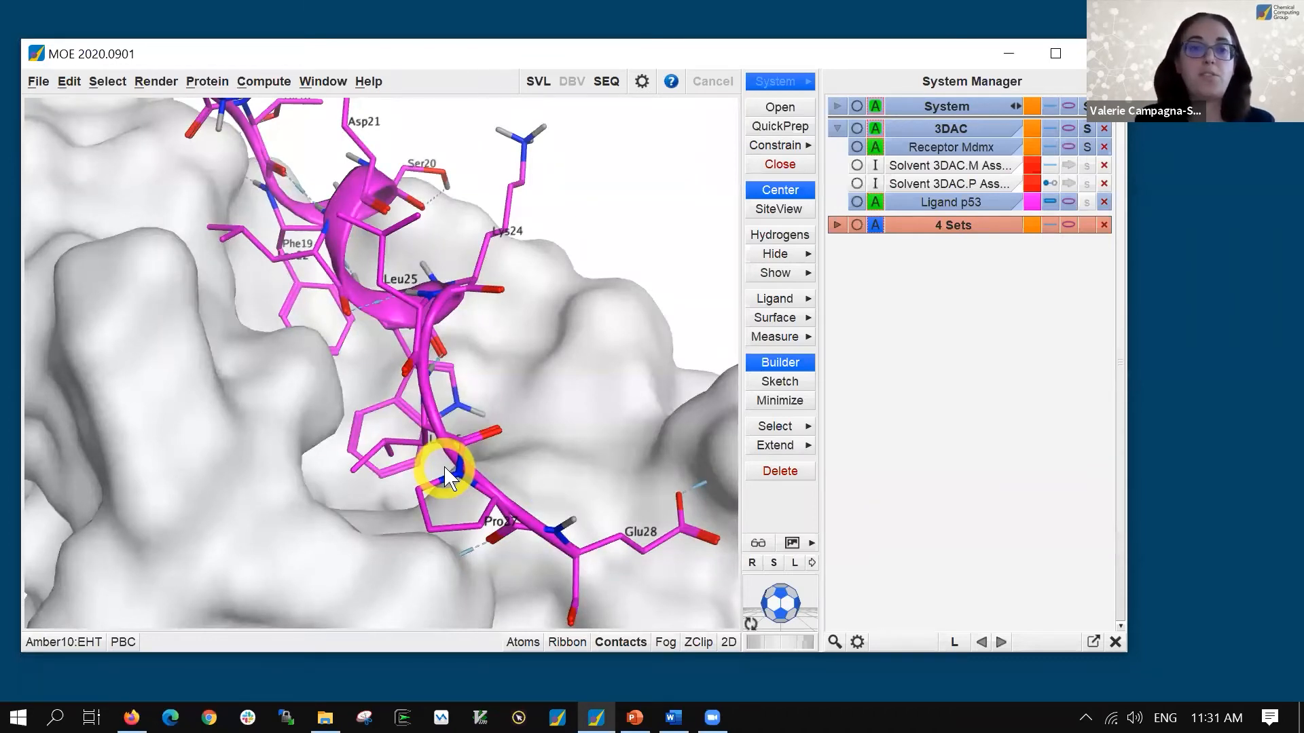
pyautogui.scroll(-3, 442, 408)
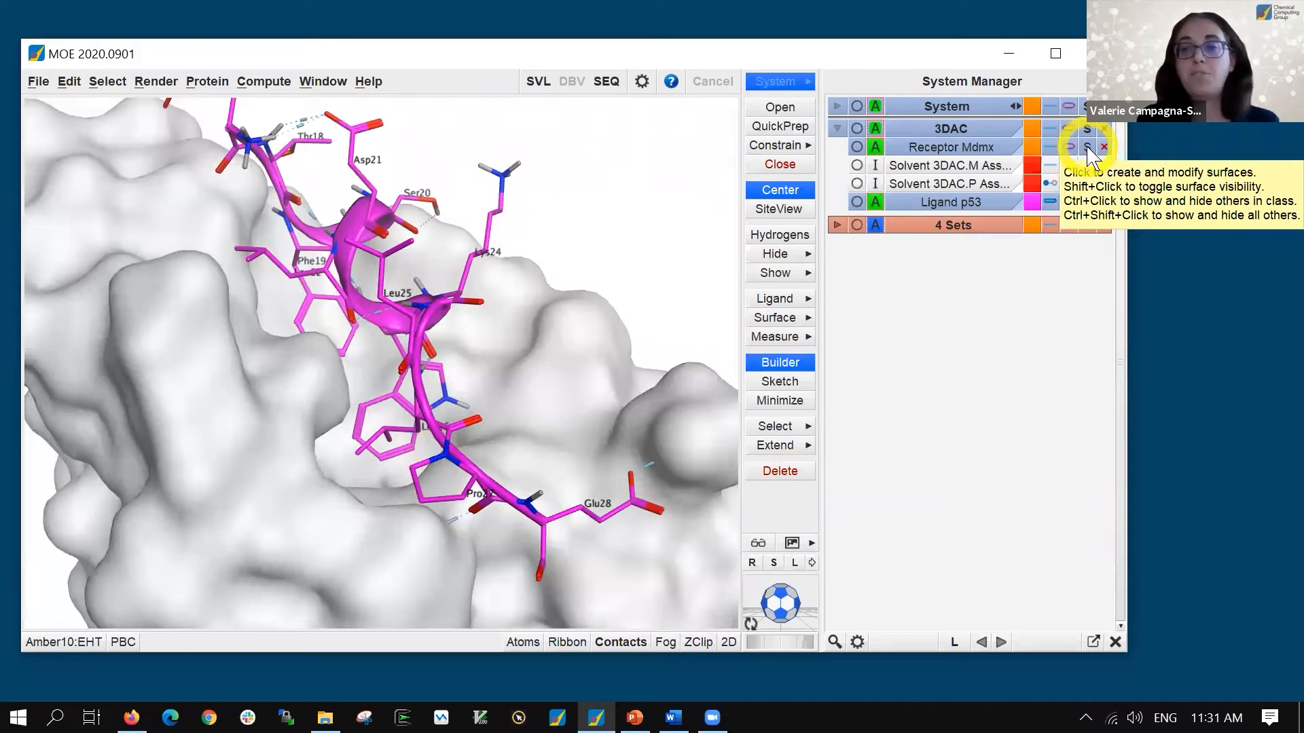
pyautogui.click(1087, 148)
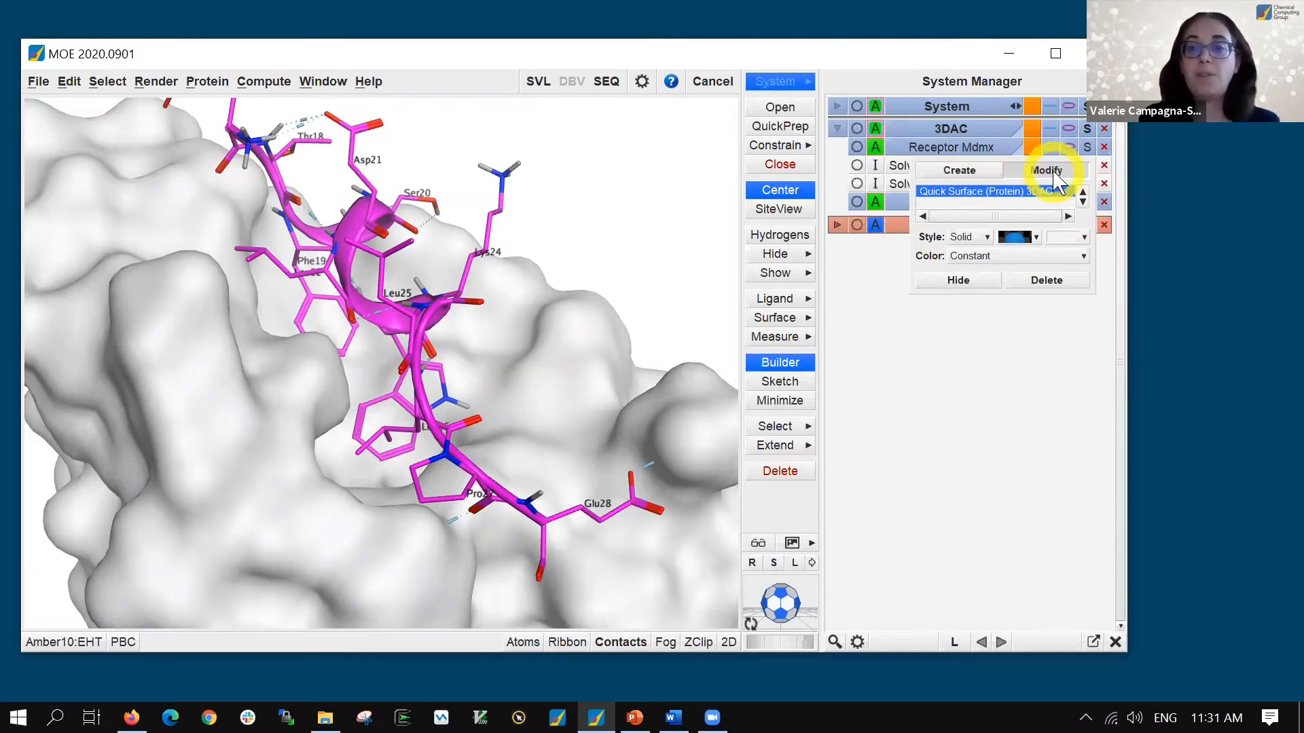
pyautogui.click(971, 258)
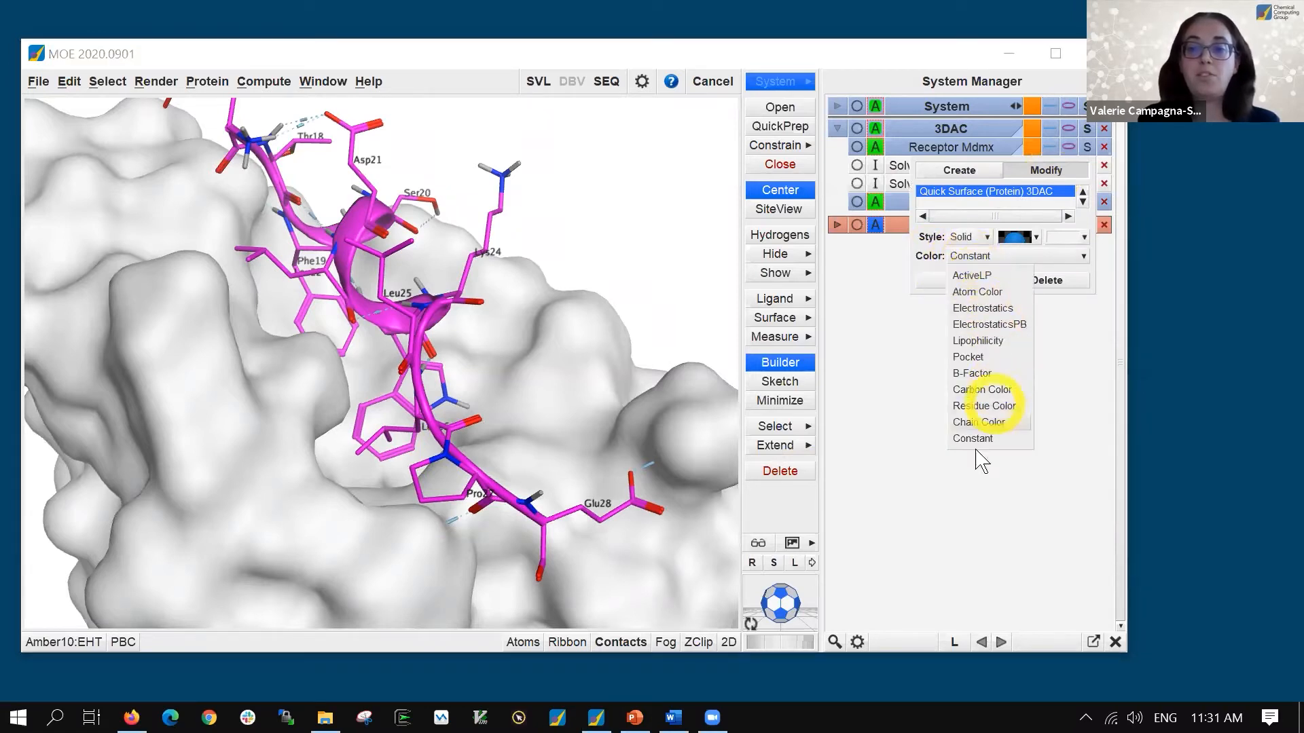
pyautogui.click(984, 341)
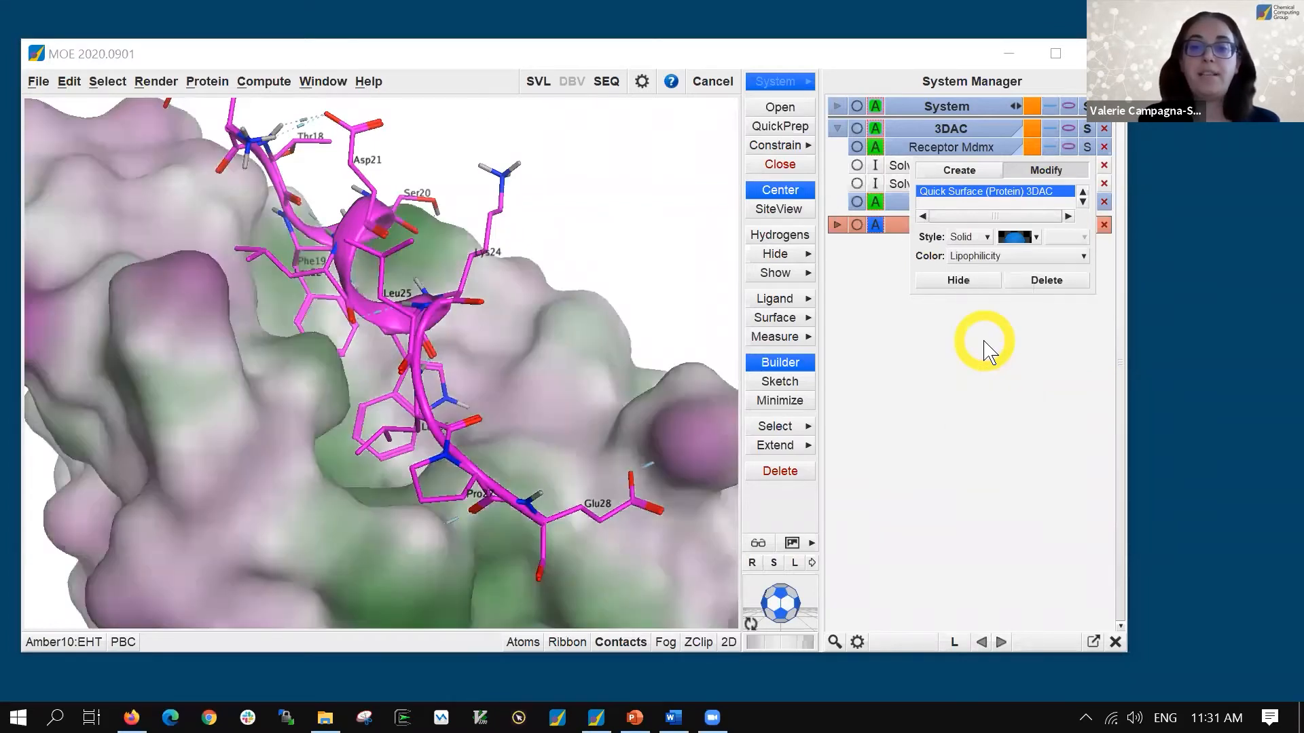
pyautogui.click(582, 325)
pyautogui.click(604, 231)
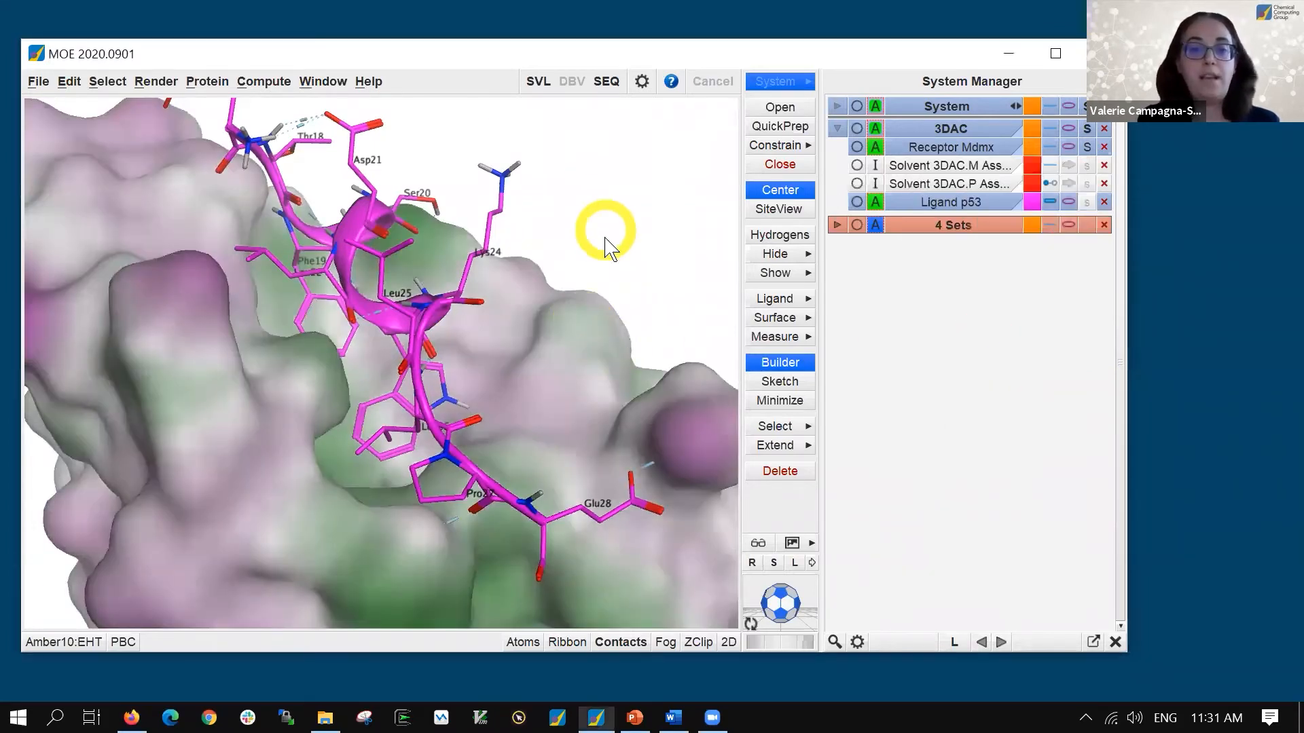
# Examine the lipophilicity colouring around the p53 binding pocket and add protein patches to the receptor surface
pyautogui.scroll(-4, 603, 263)
pyautogui.moveTo(435, 318); pyautogui.dragTo(483, 410, button='middle')
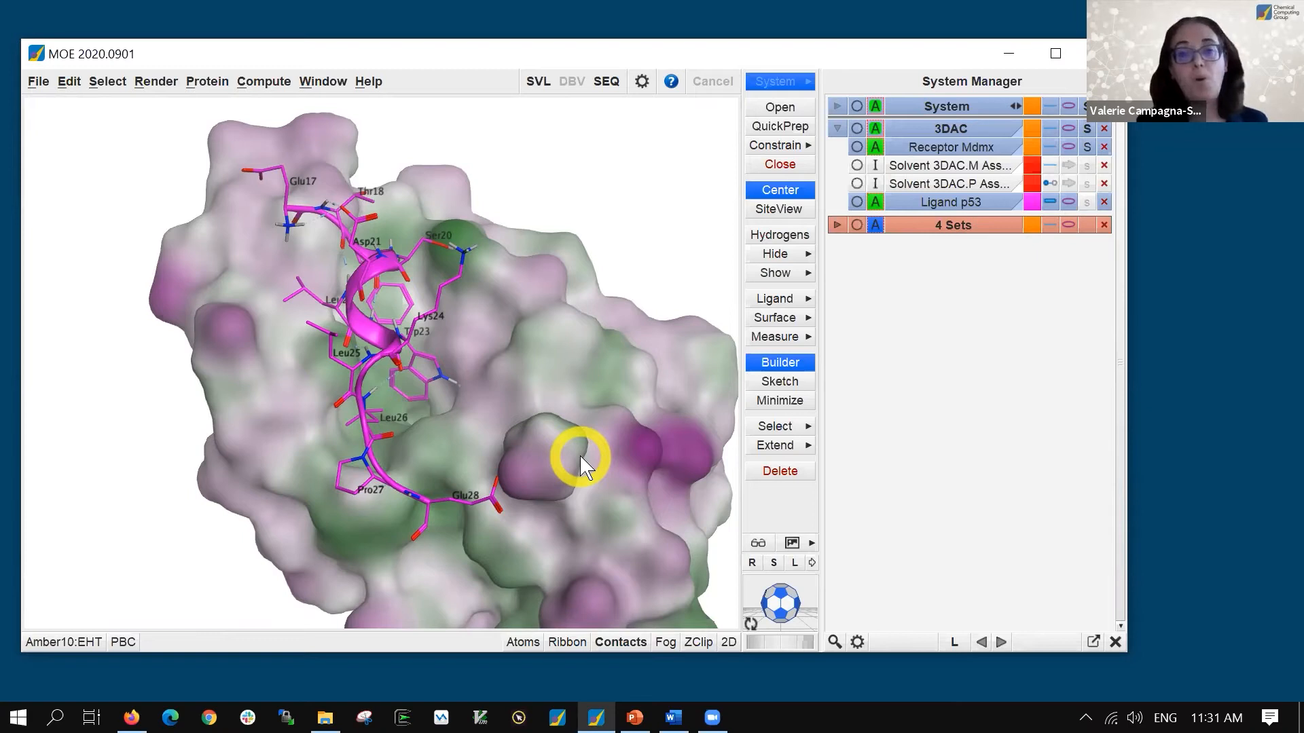
pyautogui.moveTo(582, 456); pyautogui.dragTo(549, 333)
pyautogui.moveTo(545, 323); pyautogui.dragTo(515, 400, button='middle')
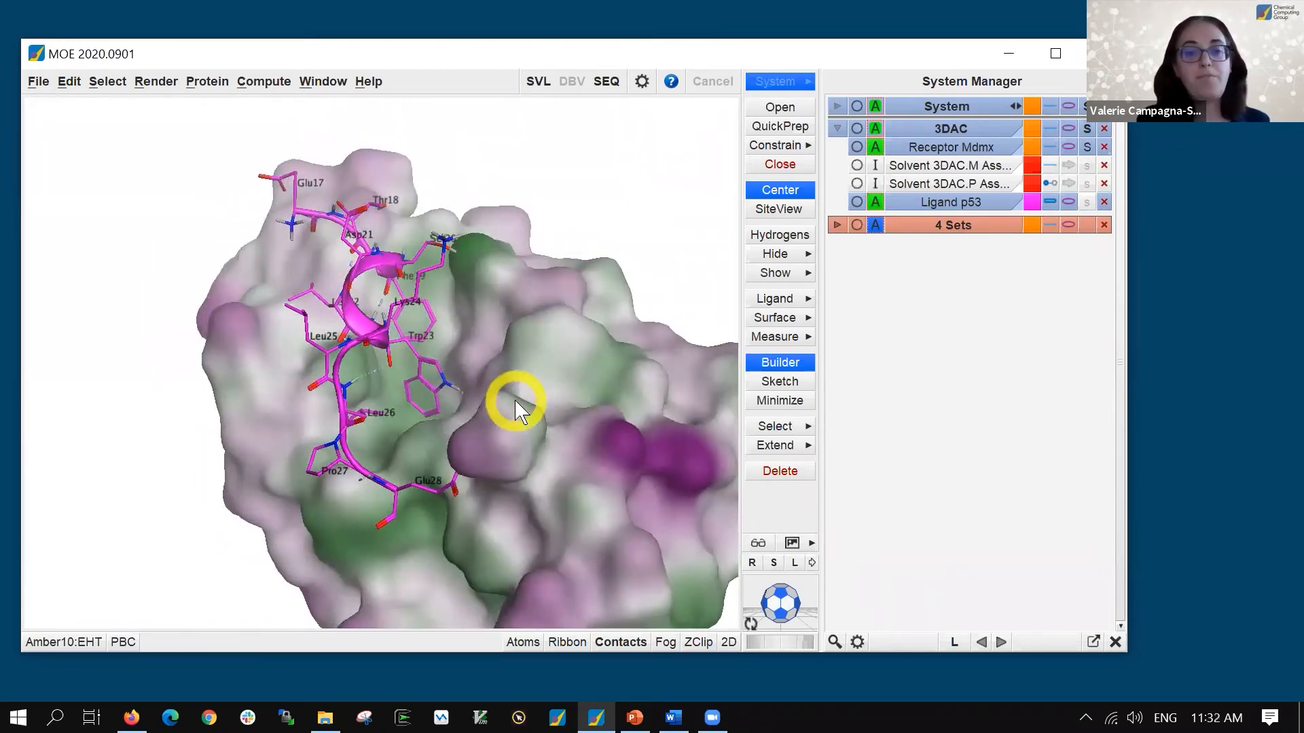
pyautogui.scroll(4, 515, 400)
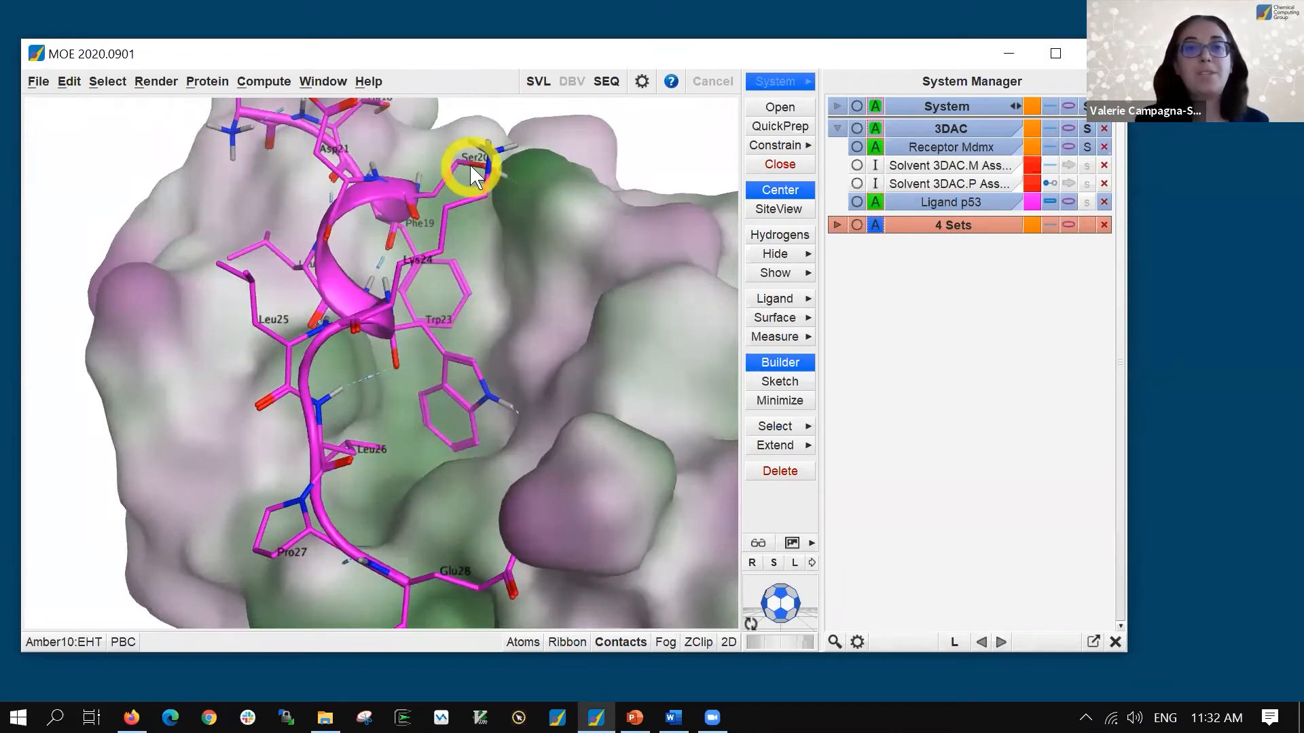
pyautogui.scroll(-5, 478, 205)
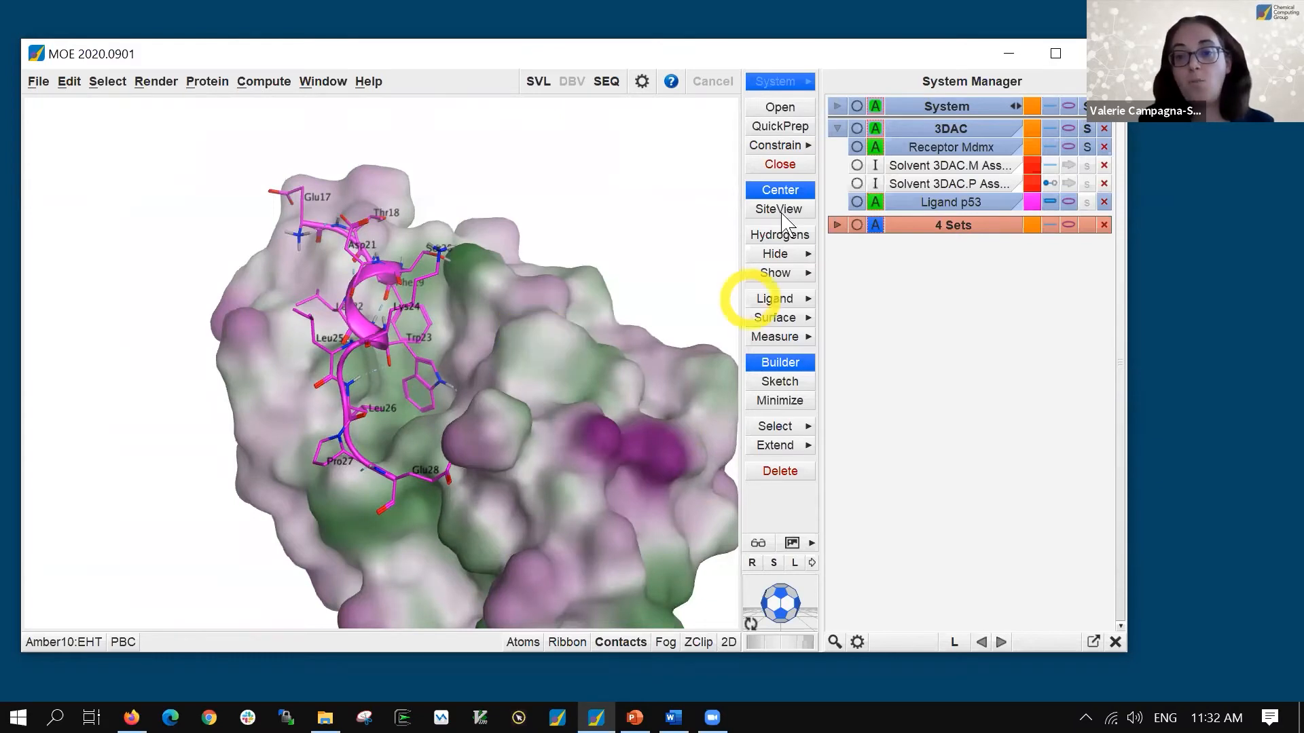
pyautogui.click(778, 318)
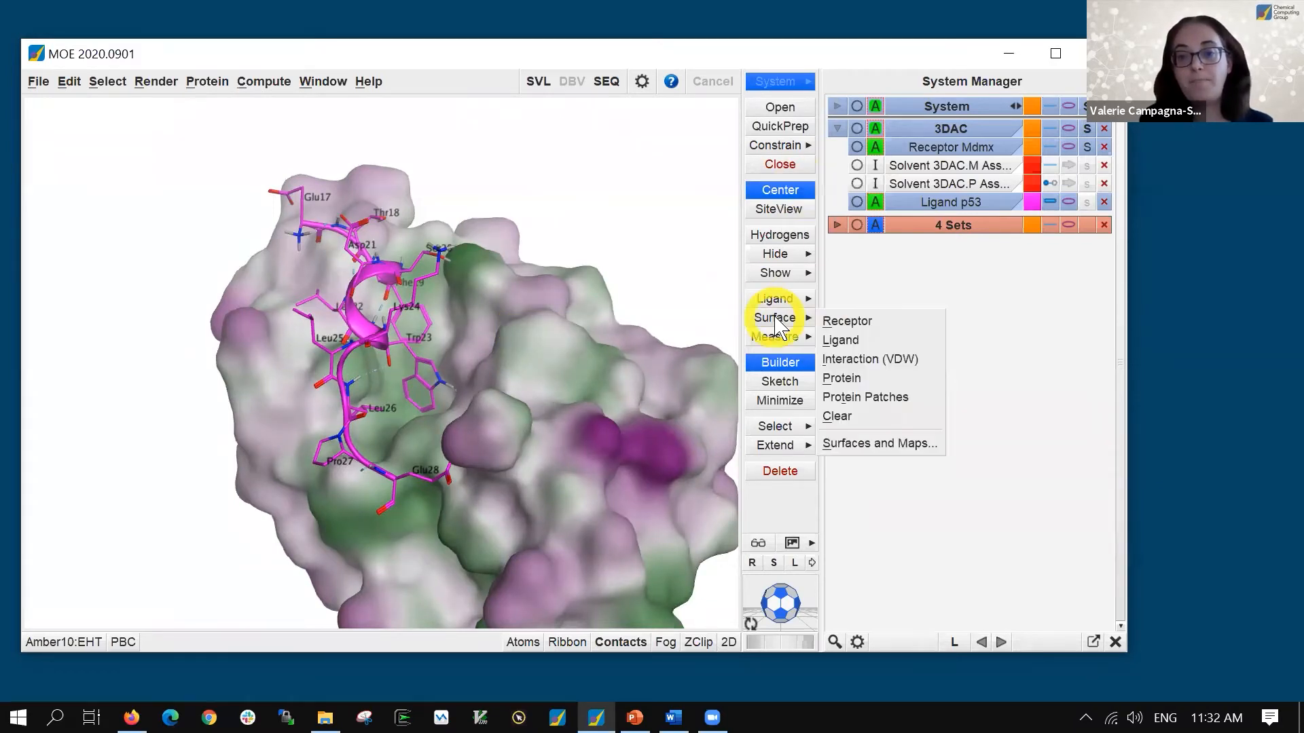
pyautogui.click(889, 401)
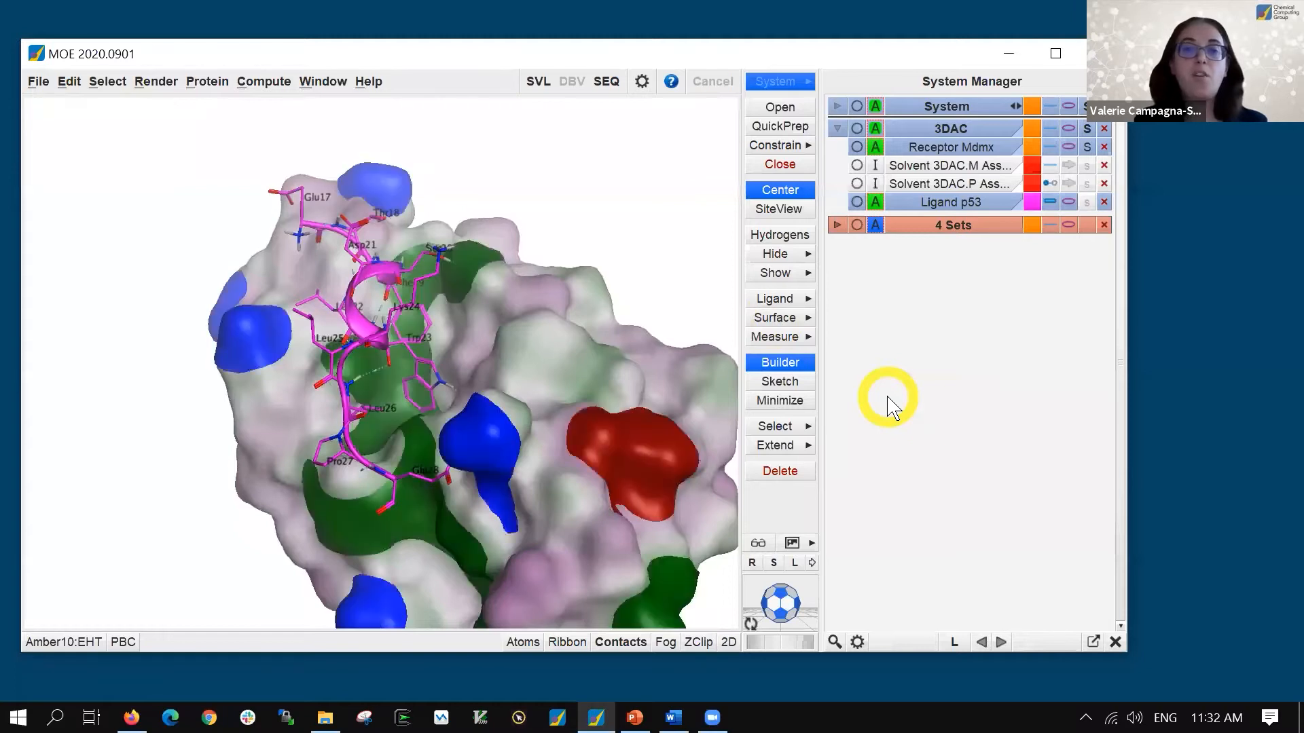
# Examine the hydrophobic and charged patches on the Mdmx surface around the p53 peptide from several angles
pyautogui.moveTo(373, 364); pyautogui.dragTo(531, 389, button='middle')
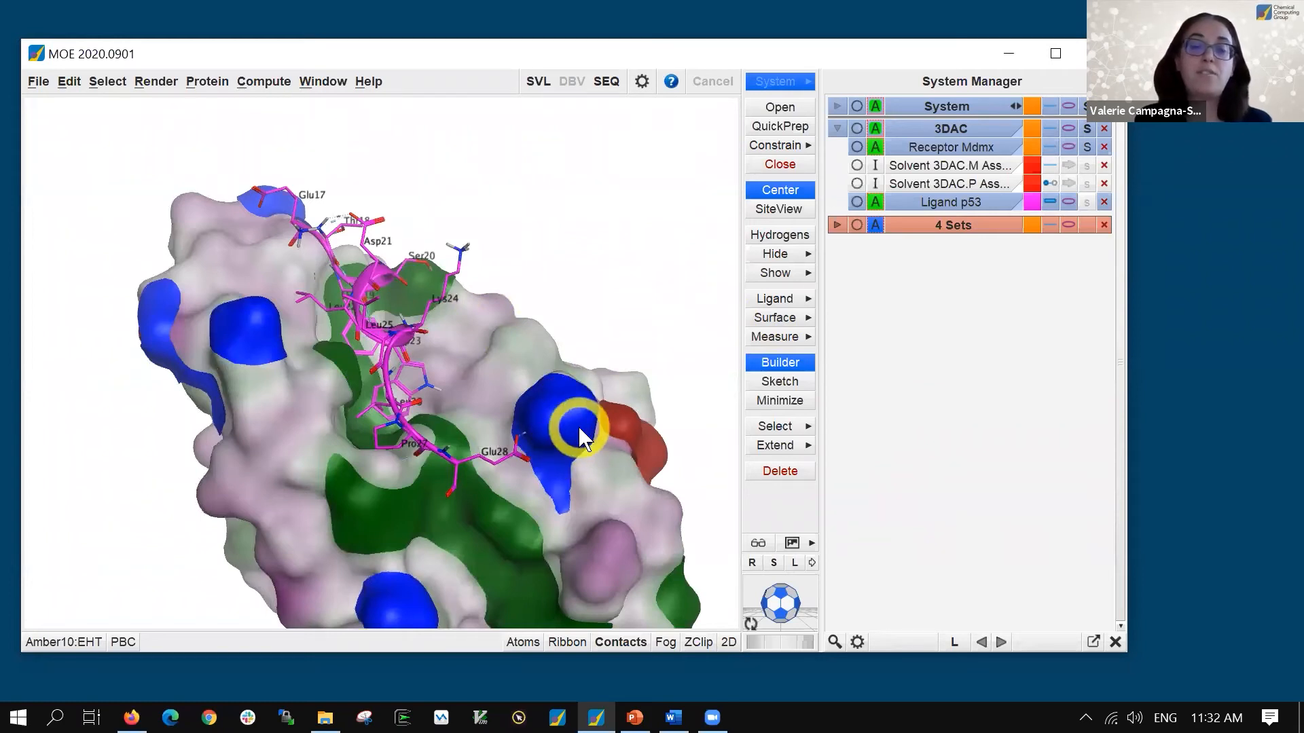
pyautogui.moveTo(588, 464); pyautogui.dragTo(544, 457, button='middle')
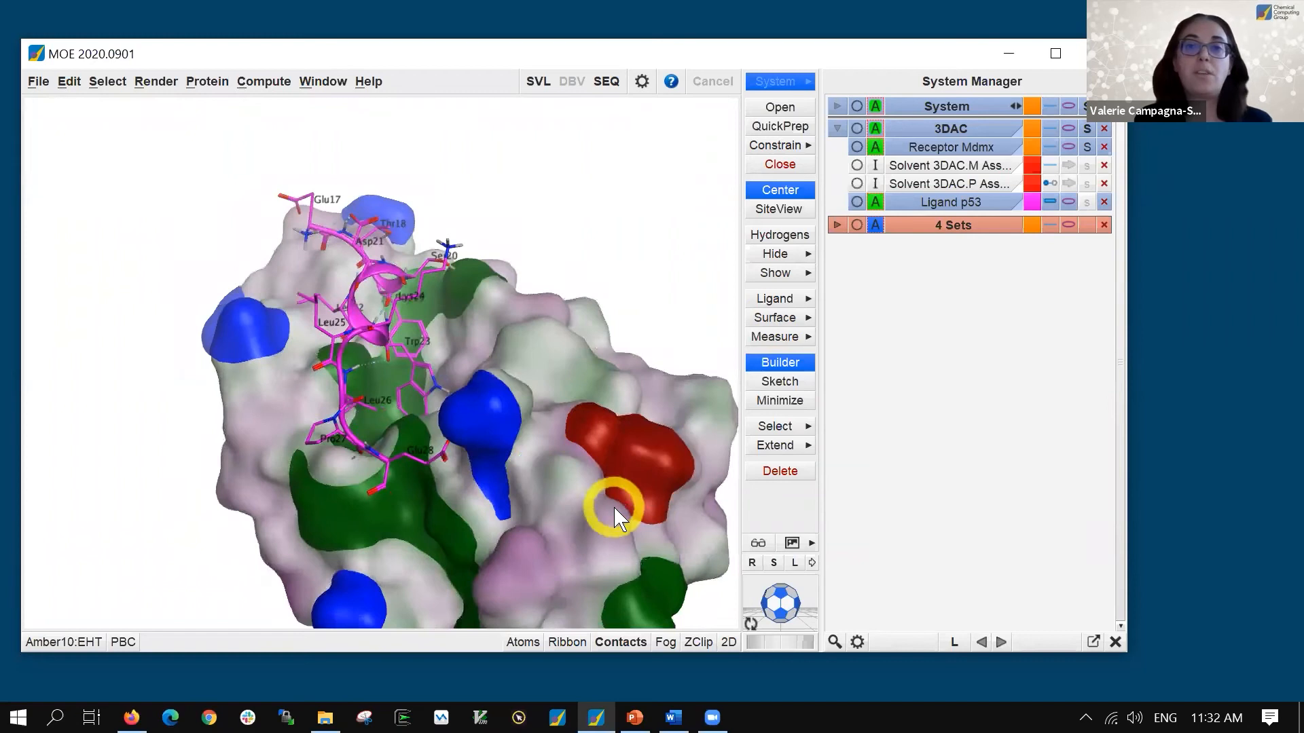
pyautogui.moveTo(605, 499); pyautogui.dragTo(614, 382, button='middle')
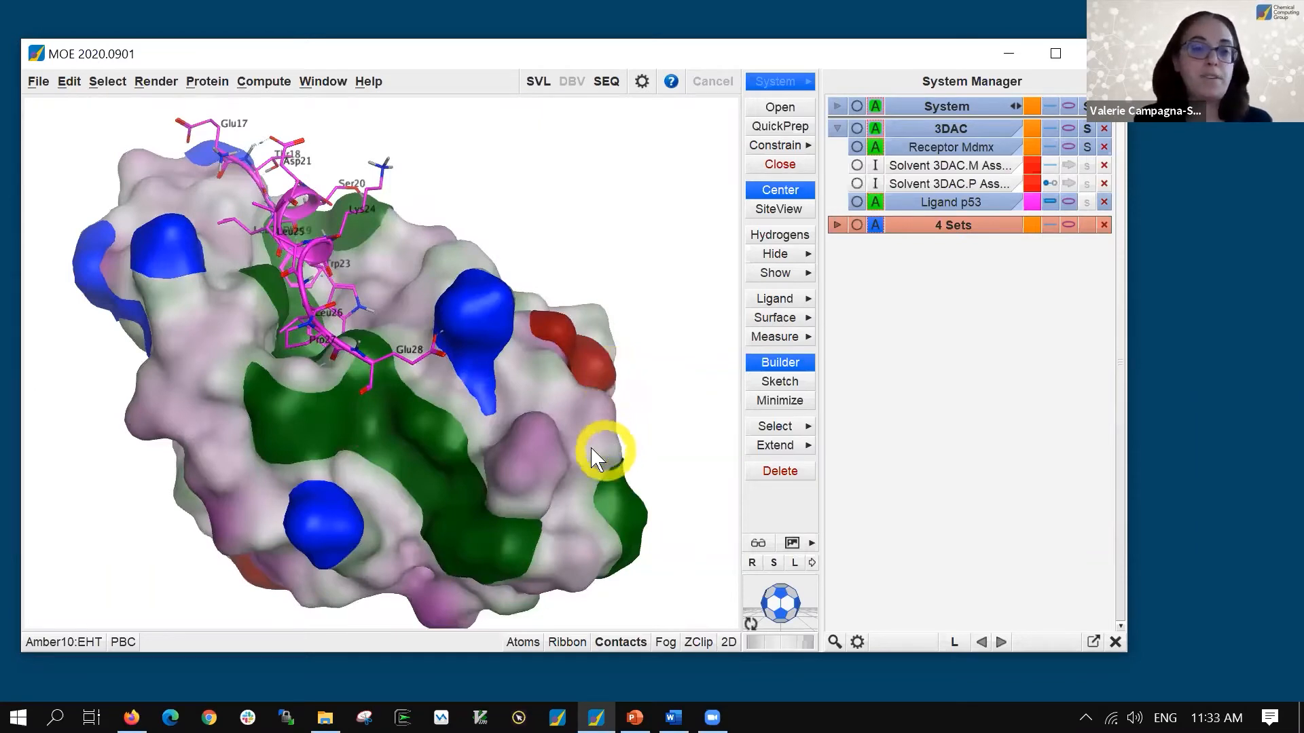
pyautogui.moveTo(517, 446); pyautogui.dragTo(494, 544, button='middle')
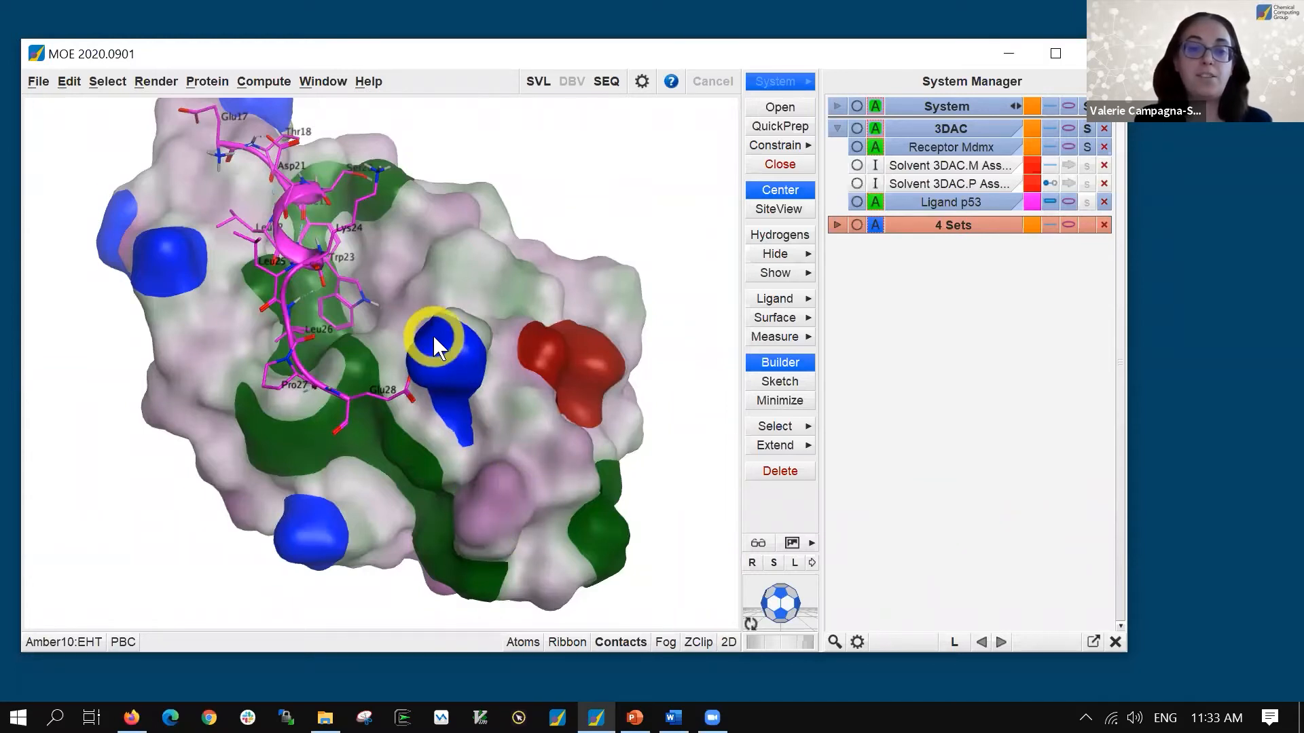
pyautogui.moveTo(435, 337); pyautogui.dragTo(485, 543, button='middle')
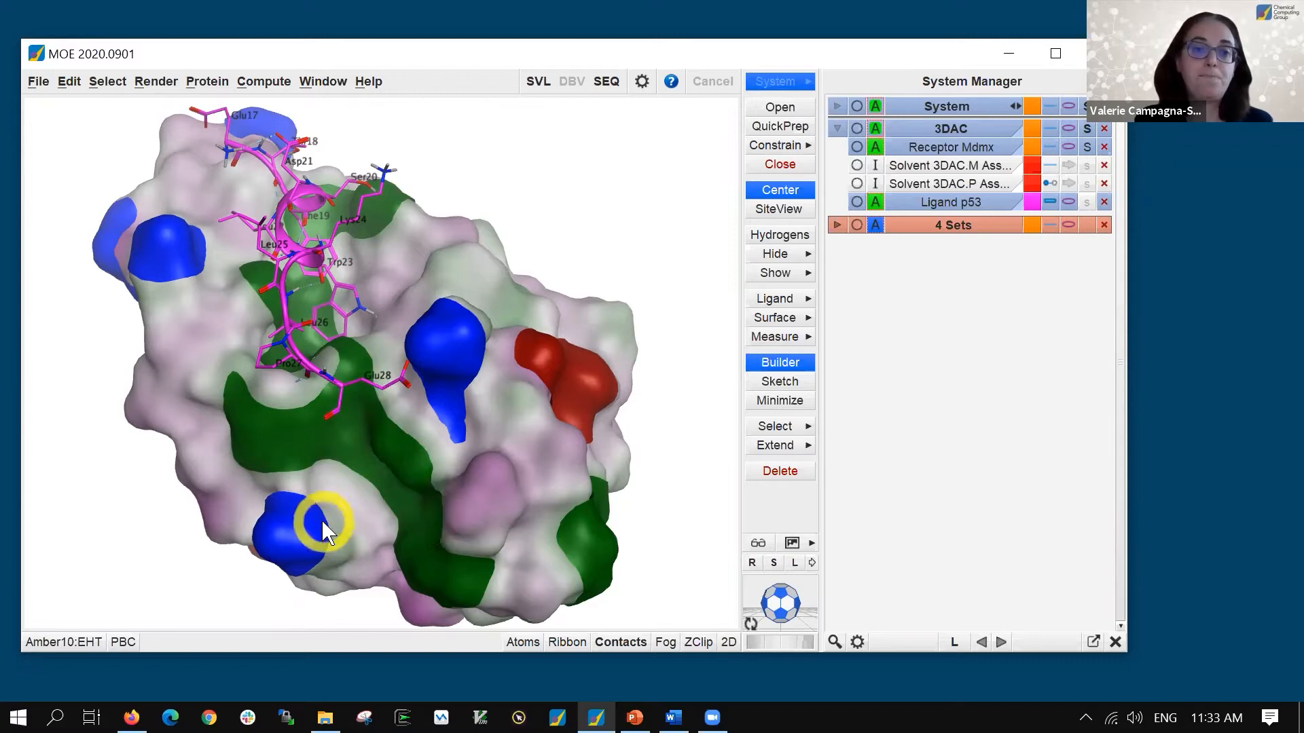
pyautogui.moveTo(498, 587); pyautogui.dragTo(472, 403, button='middle')
pyautogui.moveTo(486, 529); pyautogui.dragTo(517, 408, button='middle')
pyautogui.moveTo(433, 462); pyautogui.dragTo(407, 258, button='middle')
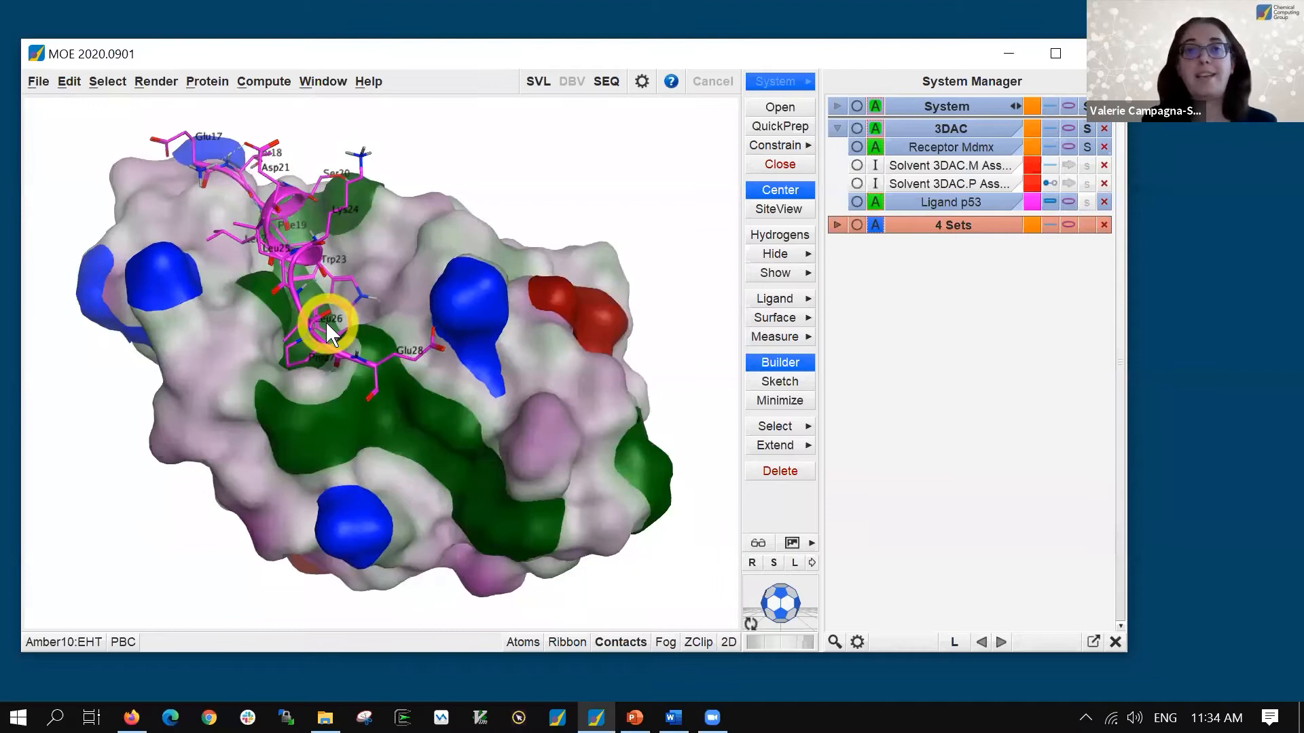
# Clear the existing surfaces and create an Interaction (VDW) surface between the Mdmx receptor and the p53 peptide
pyautogui.click(806, 321)
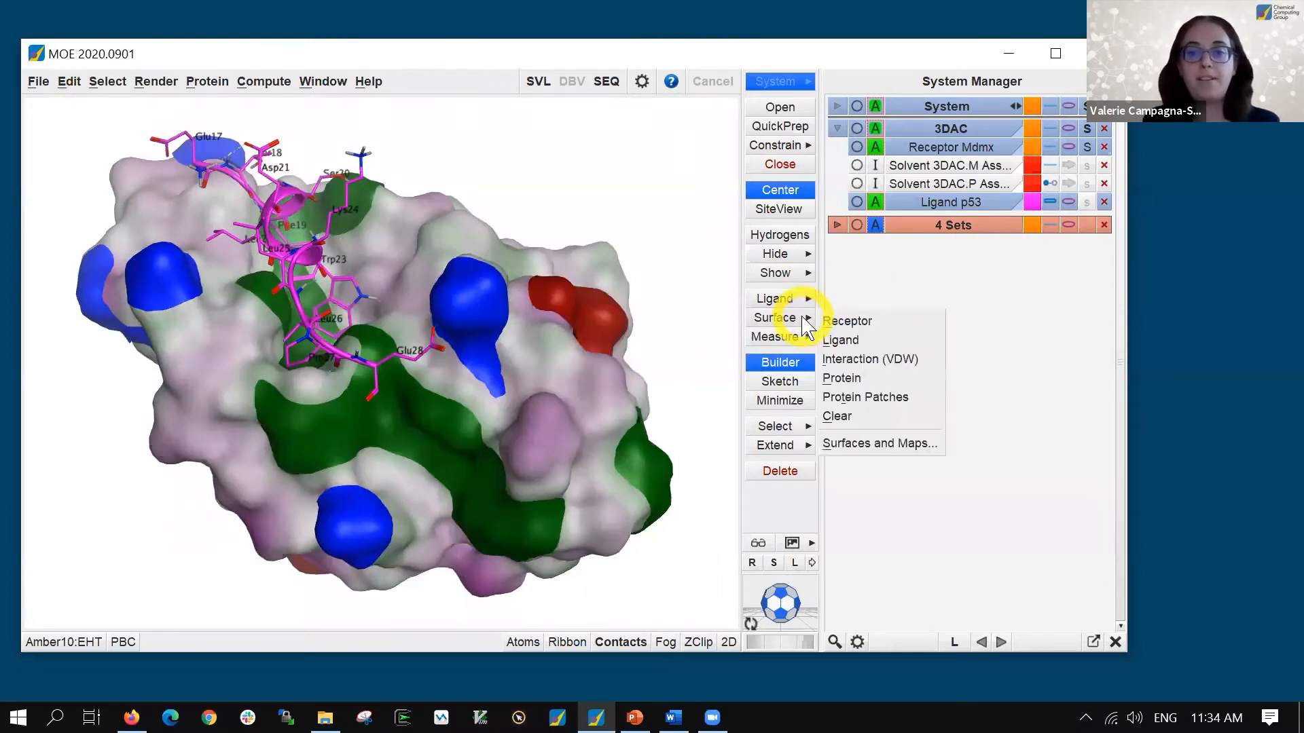
pyautogui.click(897, 415)
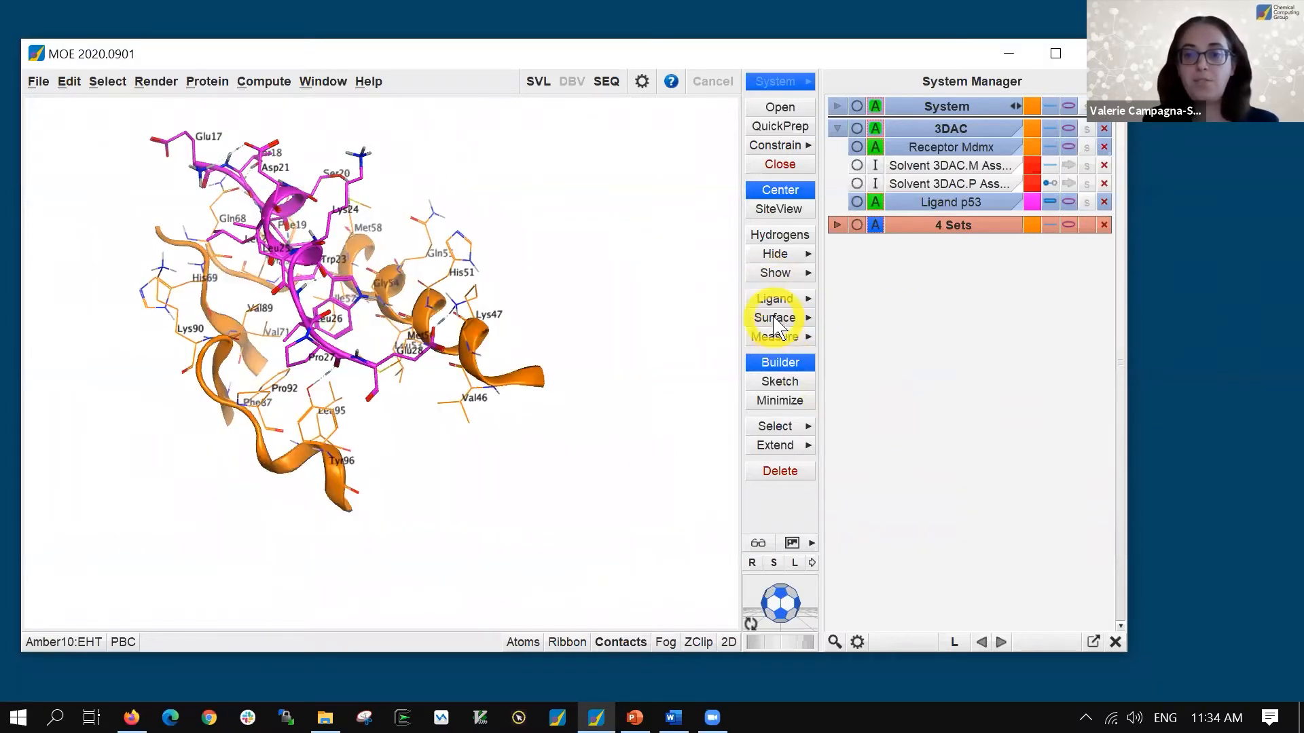
pyautogui.click(801, 319)
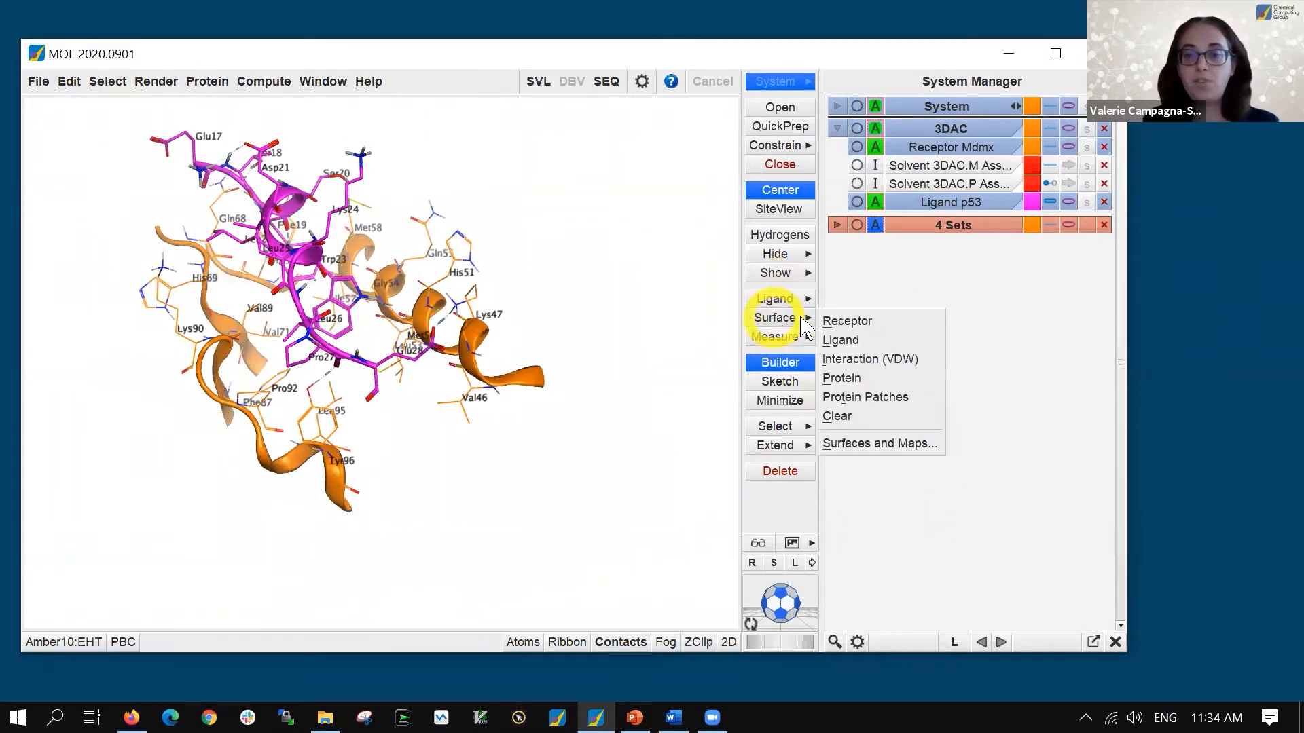
pyautogui.click(869, 362)
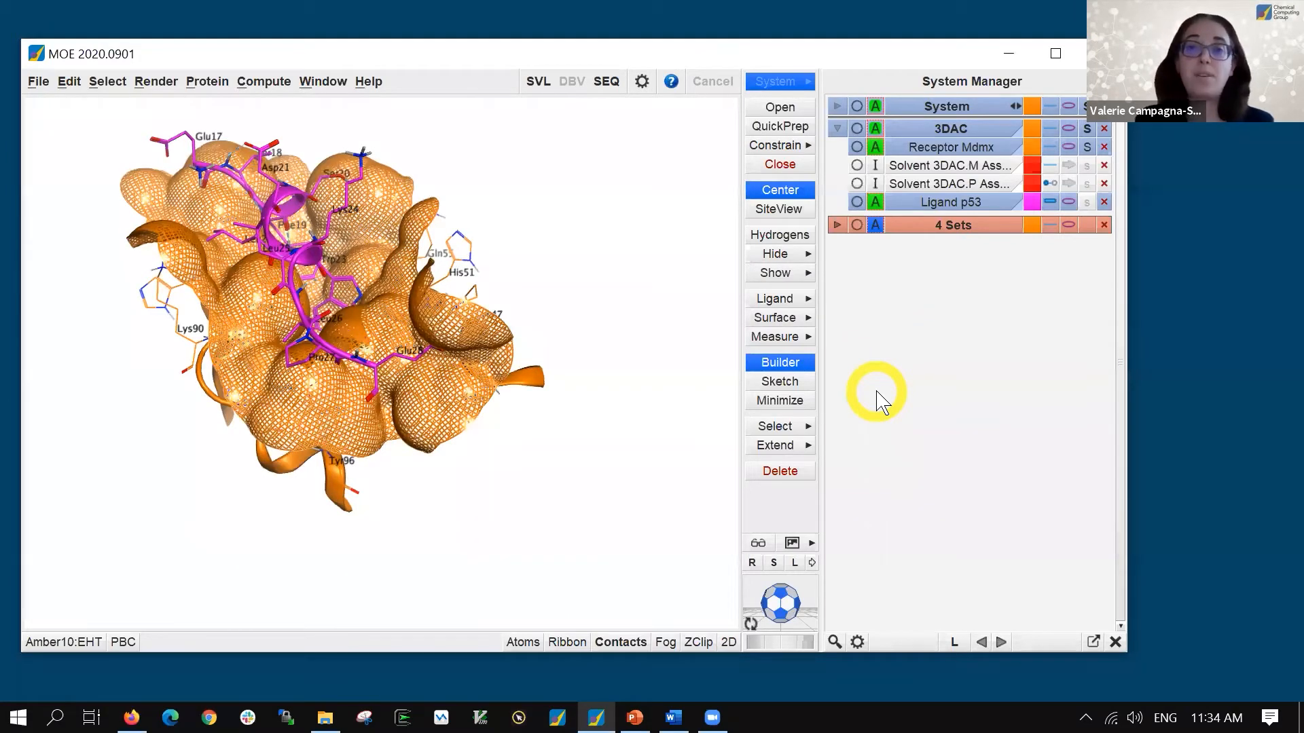
# Make the receptor's interaction surface more transparent, keeping the Line style and Carbon Color
pyautogui.scroll(5, 597, 385)
pyautogui.moveTo(460, 351); pyautogui.dragTo(632, 356, button='middle')
pyautogui.click(1088, 147)
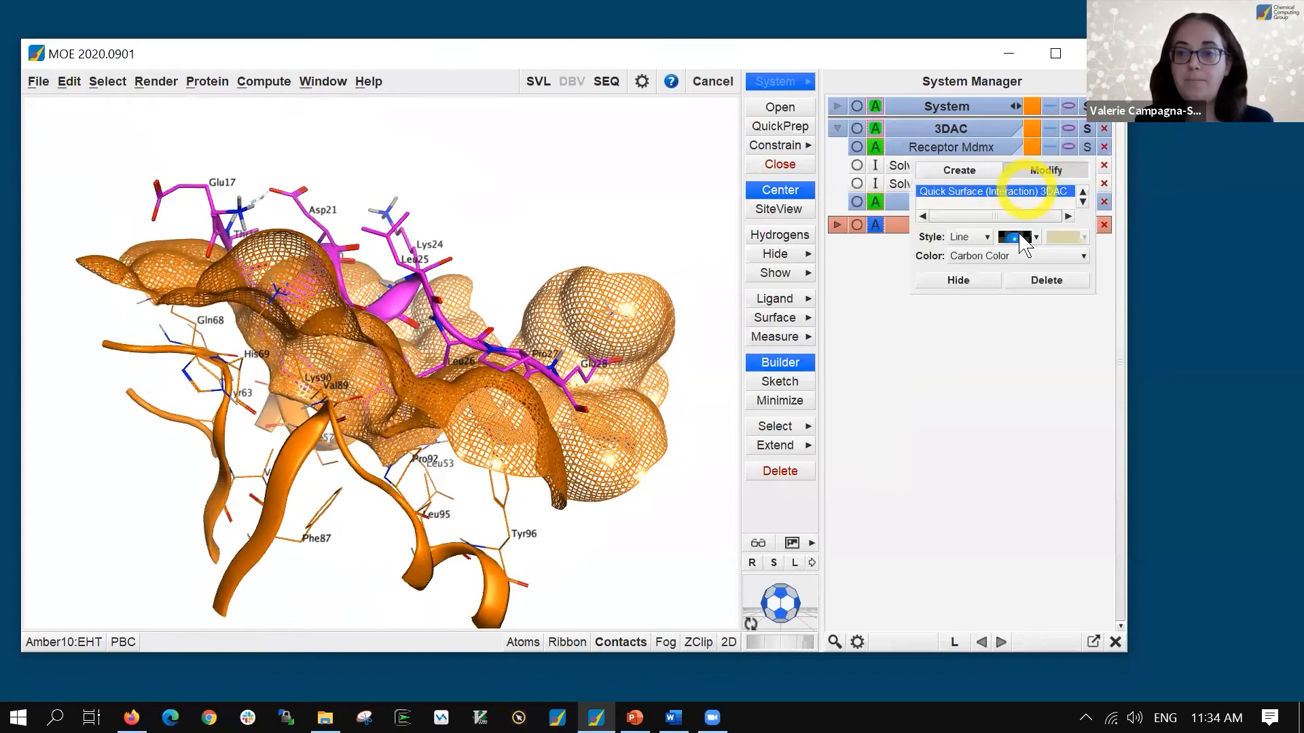
pyautogui.click(1020, 236)
pyautogui.moveTo(990, 319); pyautogui.dragTo(981, 283)
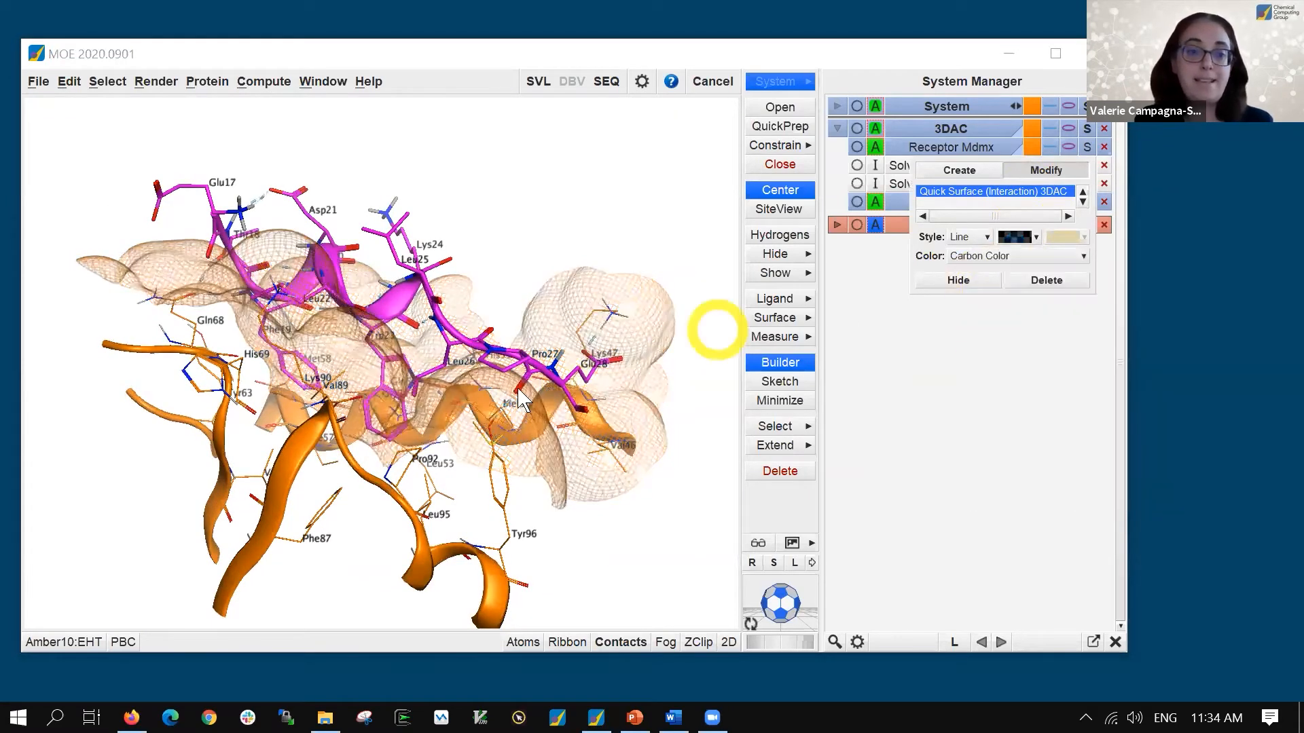
# Select the whole p53 peptide, show all of its hydrogens, and clear the selection
pyautogui.scroll(3, 519, 391)
pyautogui.moveTo(520, 391); pyautogui.dragTo(393, 370, button='middle')
pyautogui.tripleClick(419, 363)
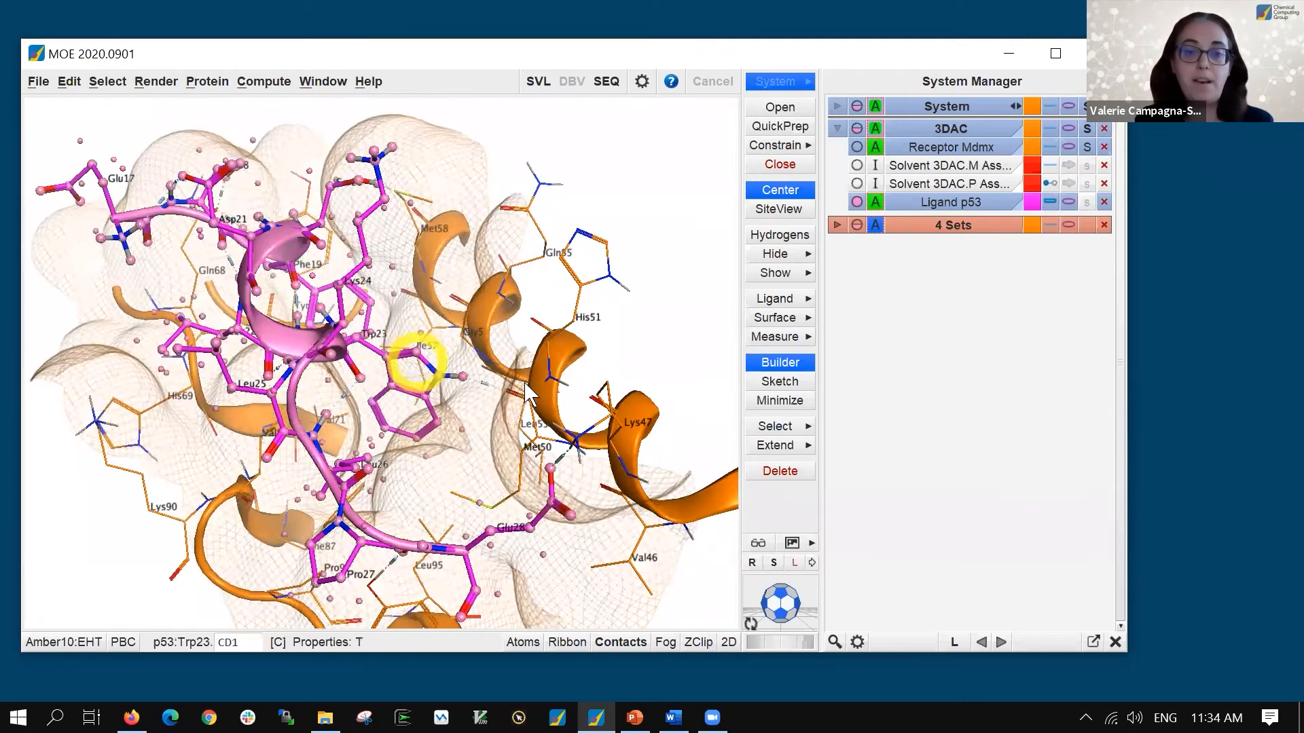
pyautogui.click(797, 237)
pyautogui.scroll(3, 494, 364)
pyautogui.moveTo(494, 364); pyautogui.dragTo(605, 233, button='middle')
pyautogui.click(593, 179)
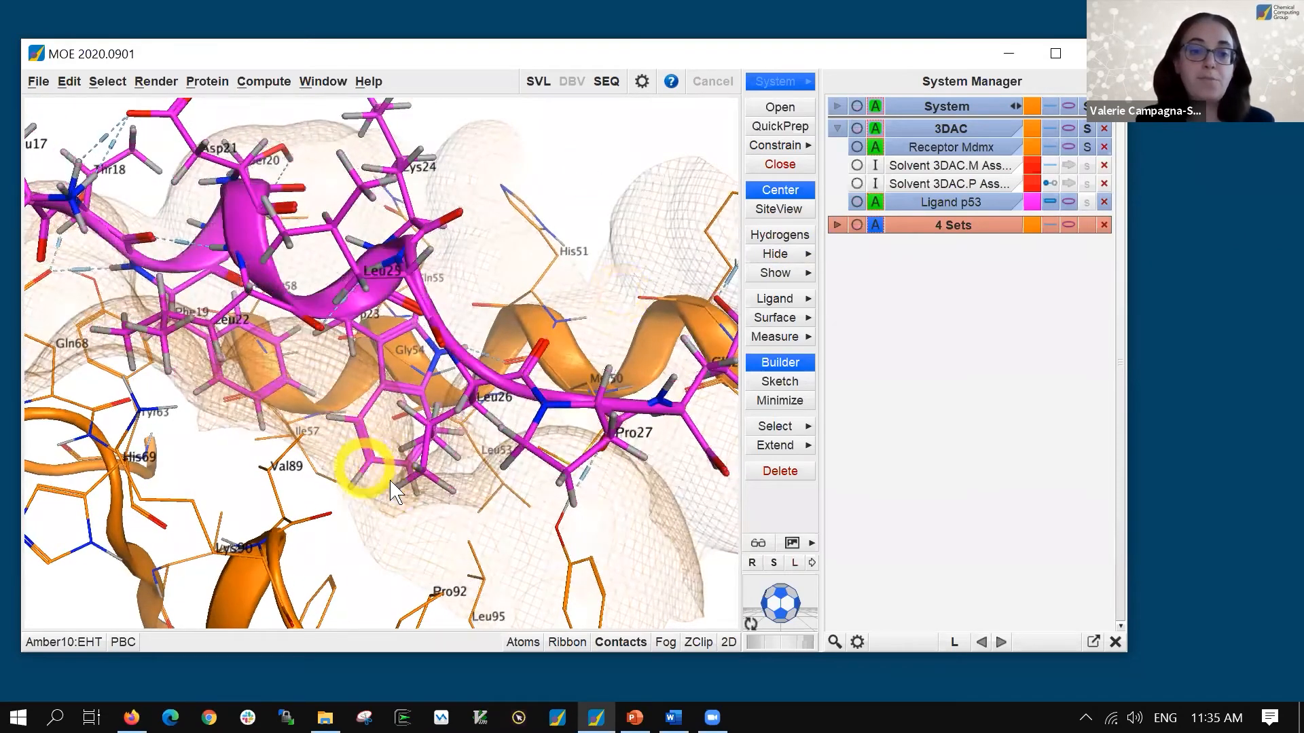
# Examine how p53's Phe19, Trp23 and Leu26 side chains fit the interaction surface, picking out Leu26's HD11 hydrogen before clearing the selection
pyautogui.moveTo(211, 394); pyautogui.dragTo(306, 438, button='middle')
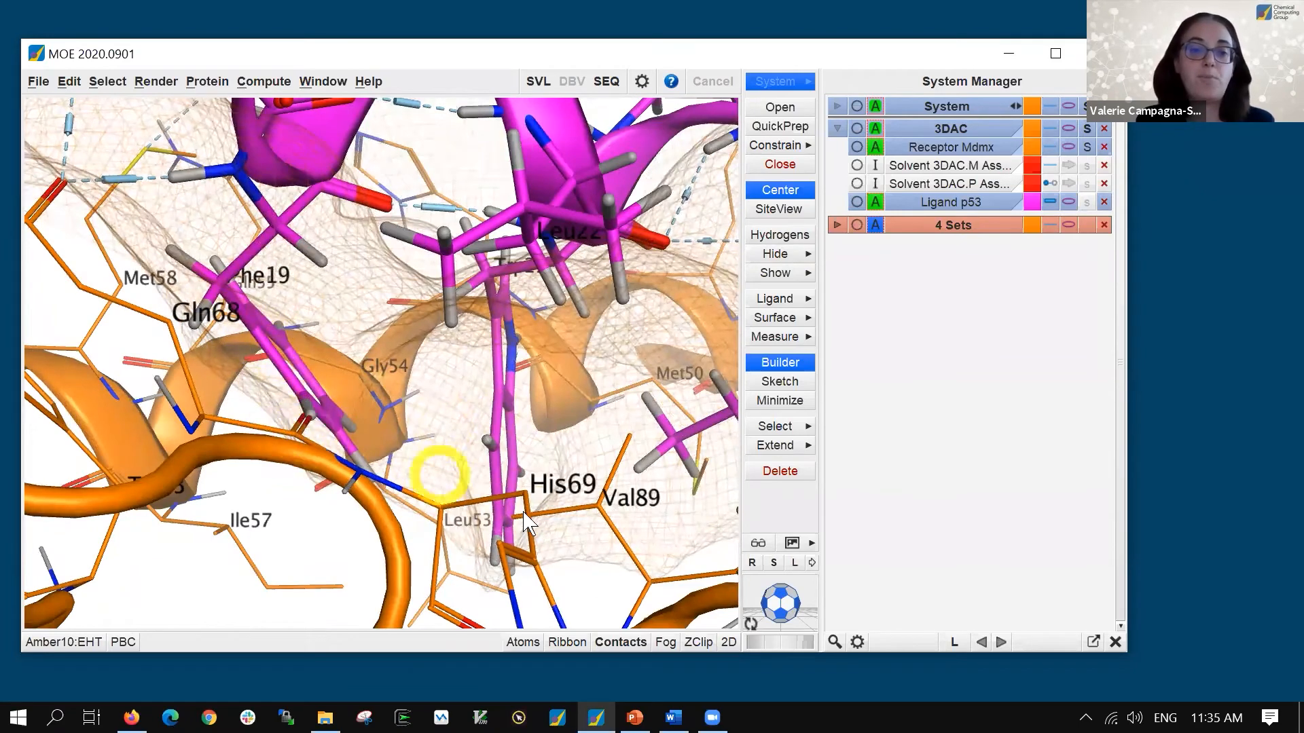
pyautogui.moveTo(473, 512); pyautogui.dragTo(434, 544, button='middle')
pyautogui.moveTo(616, 527); pyautogui.dragTo(369, 286, button='middle')
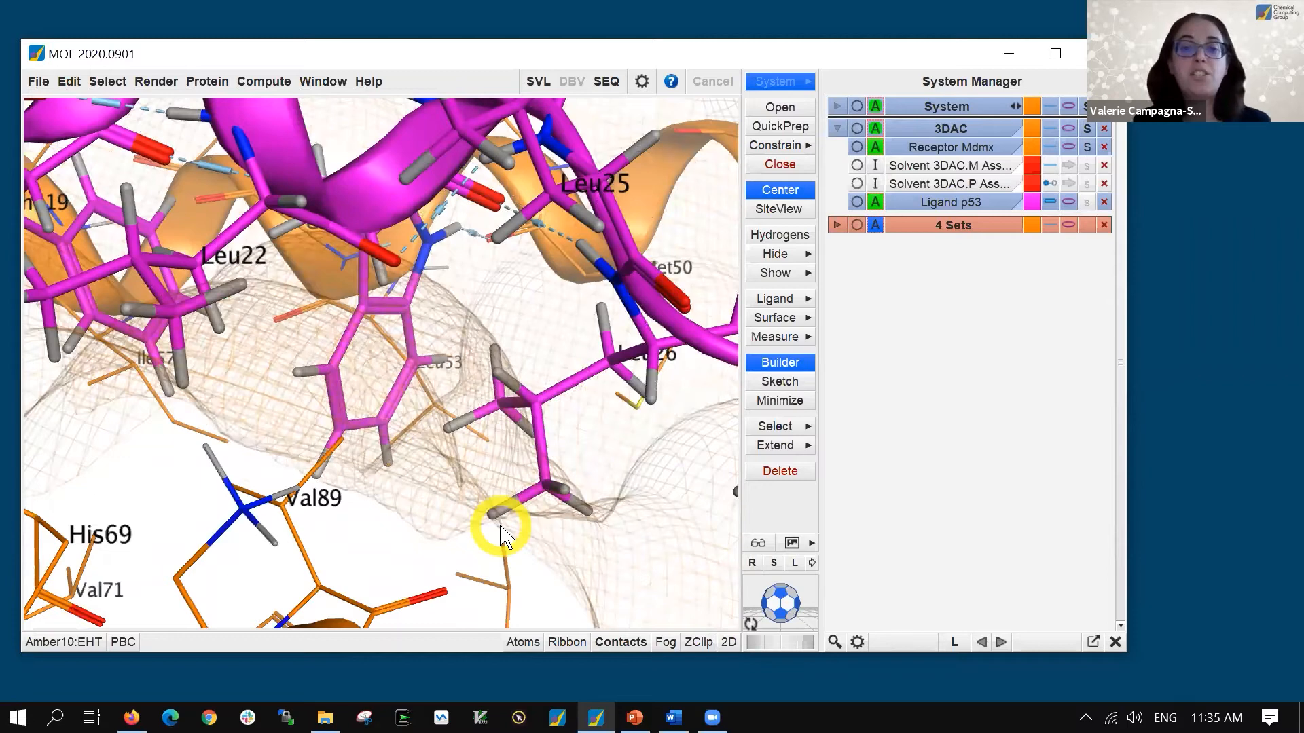
pyautogui.scroll(-4, 468, 444)
pyautogui.moveTo(484, 416); pyautogui.dragTo(421, 411, button='middle')
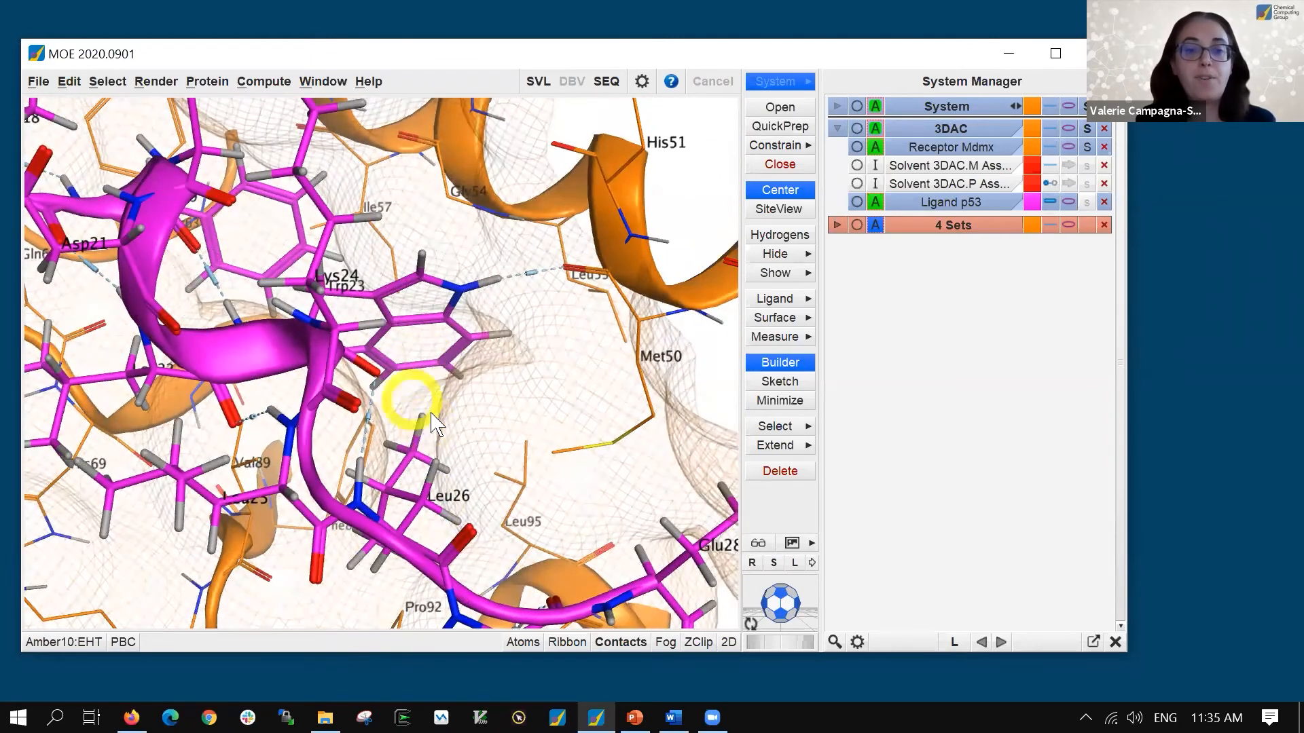
pyautogui.click(425, 418)
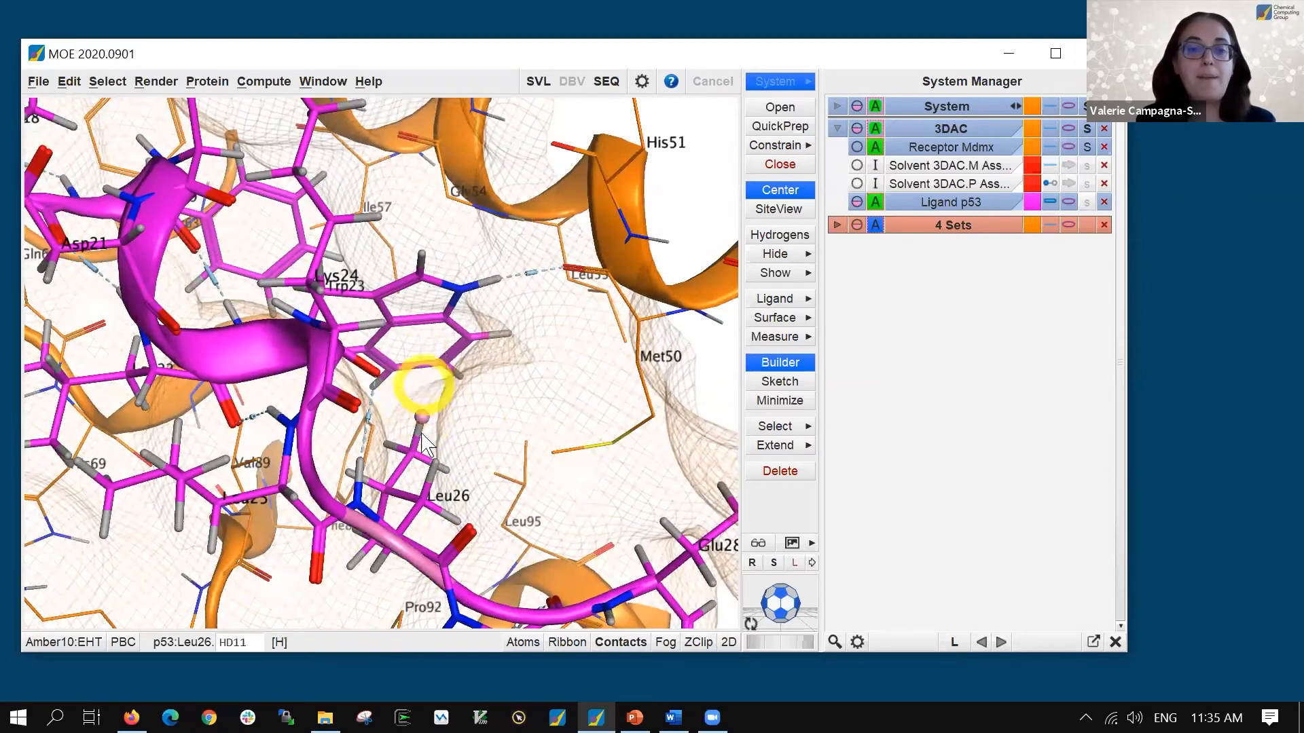
pyautogui.scroll(-3, 429, 409)
pyautogui.moveTo(474, 340); pyautogui.dragTo(466, 541, button='middle')
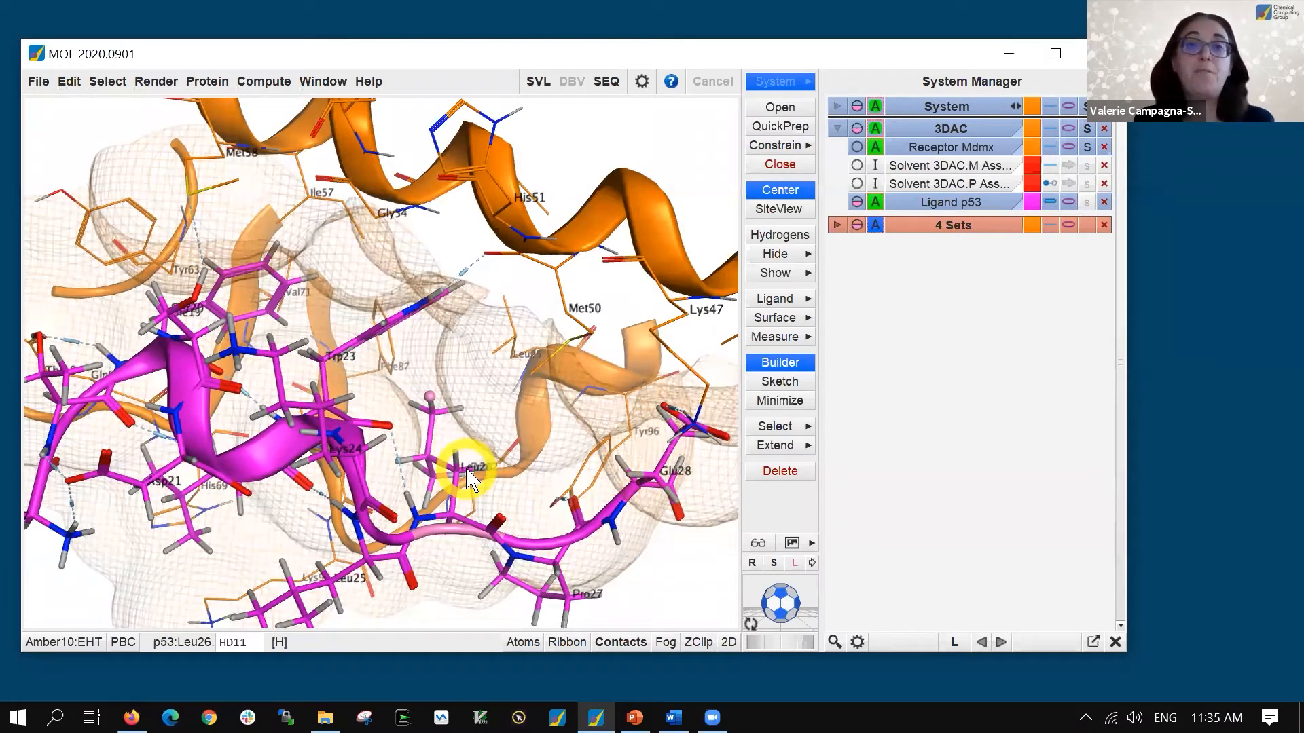
pyautogui.click(595, 159)
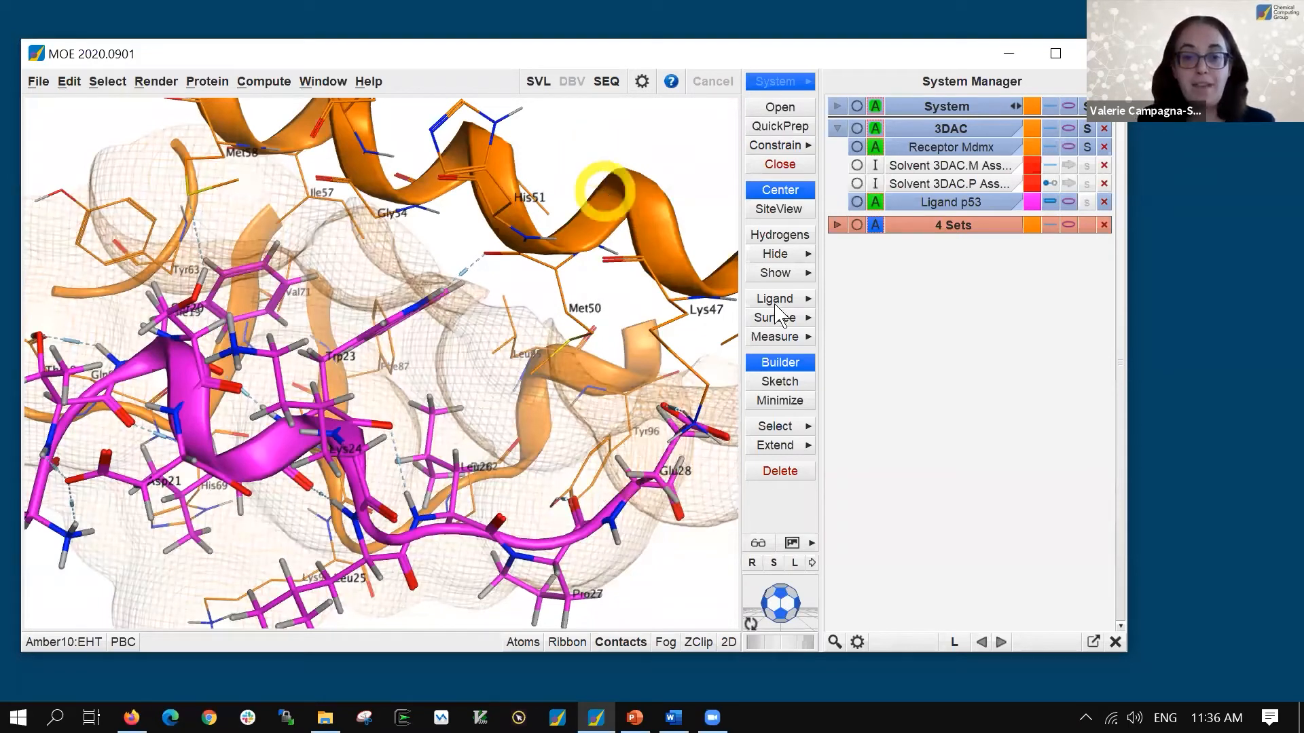
# Clear the receptor's interaction surface and restore the SiteView display of the Mdmx–p53 binding site
pyautogui.moveTo(506, 339); pyautogui.dragTo(379, 322, button='middle')
pyautogui.scroll(-4, 545, 234)
pyautogui.click(40, 82)
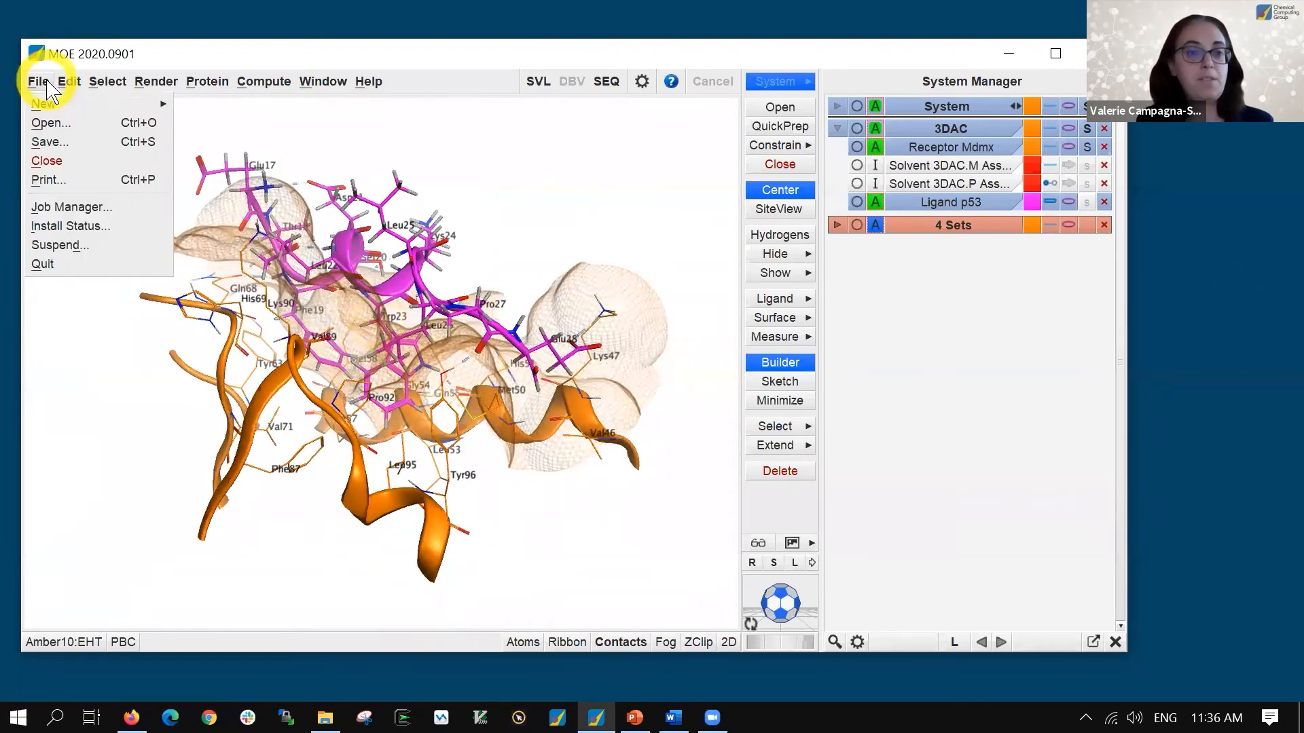
pyautogui.click(807, 317)
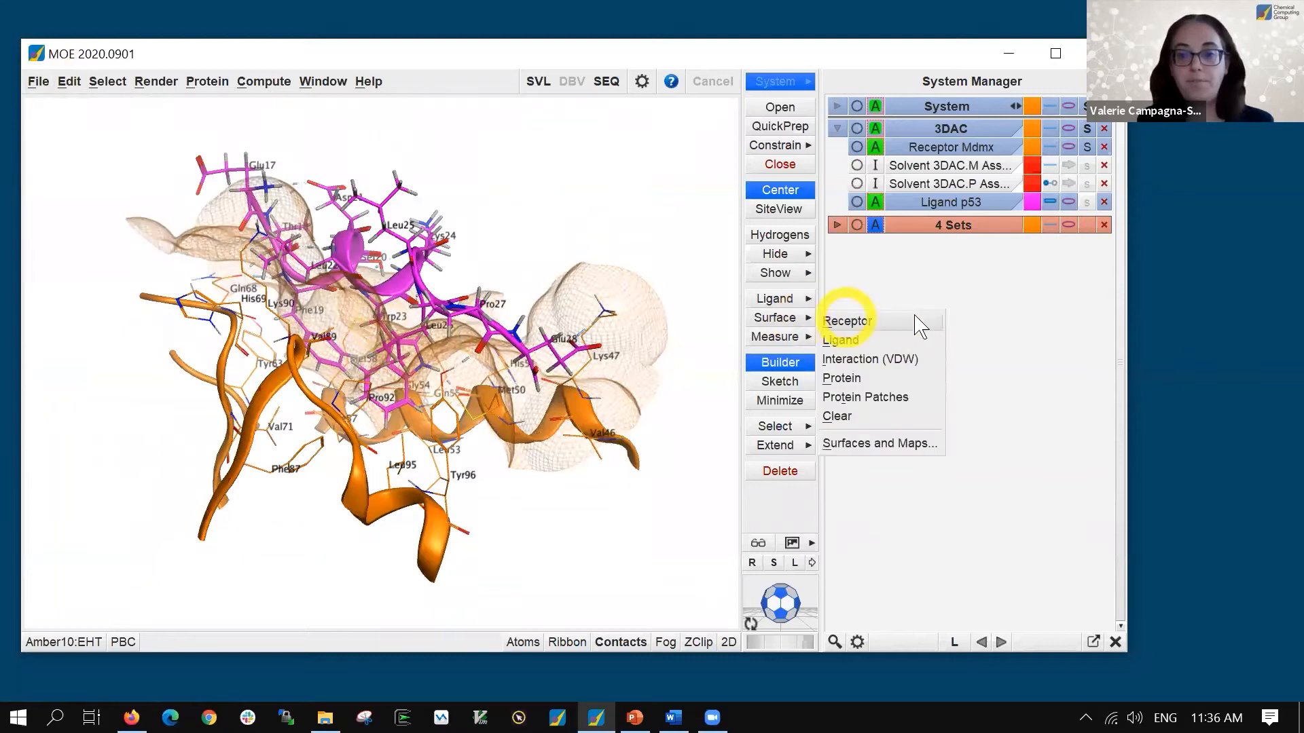
pyautogui.click(890, 417)
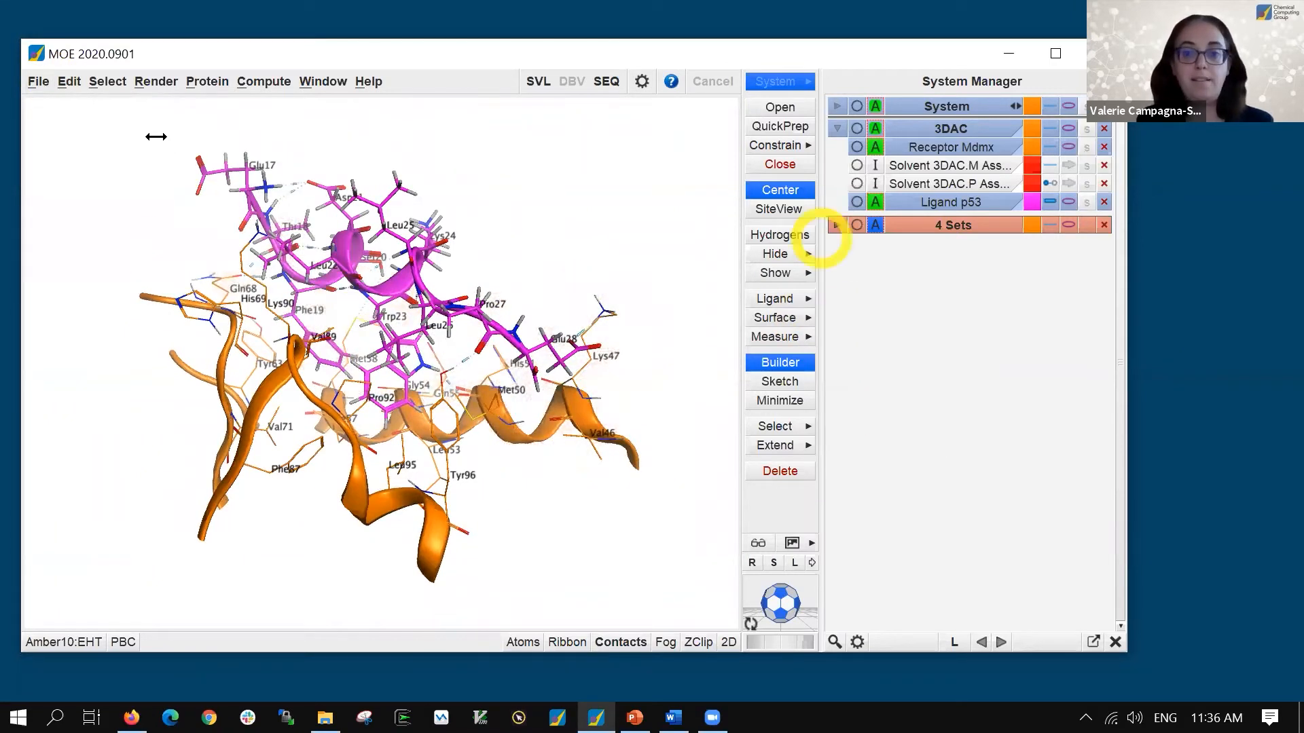
pyautogui.click(799, 211)
# Save the complex as mdmx.moe in the datafiles folder, in MOE Molecule File format
pyautogui.click(38, 82)
pyautogui.click(59, 142)
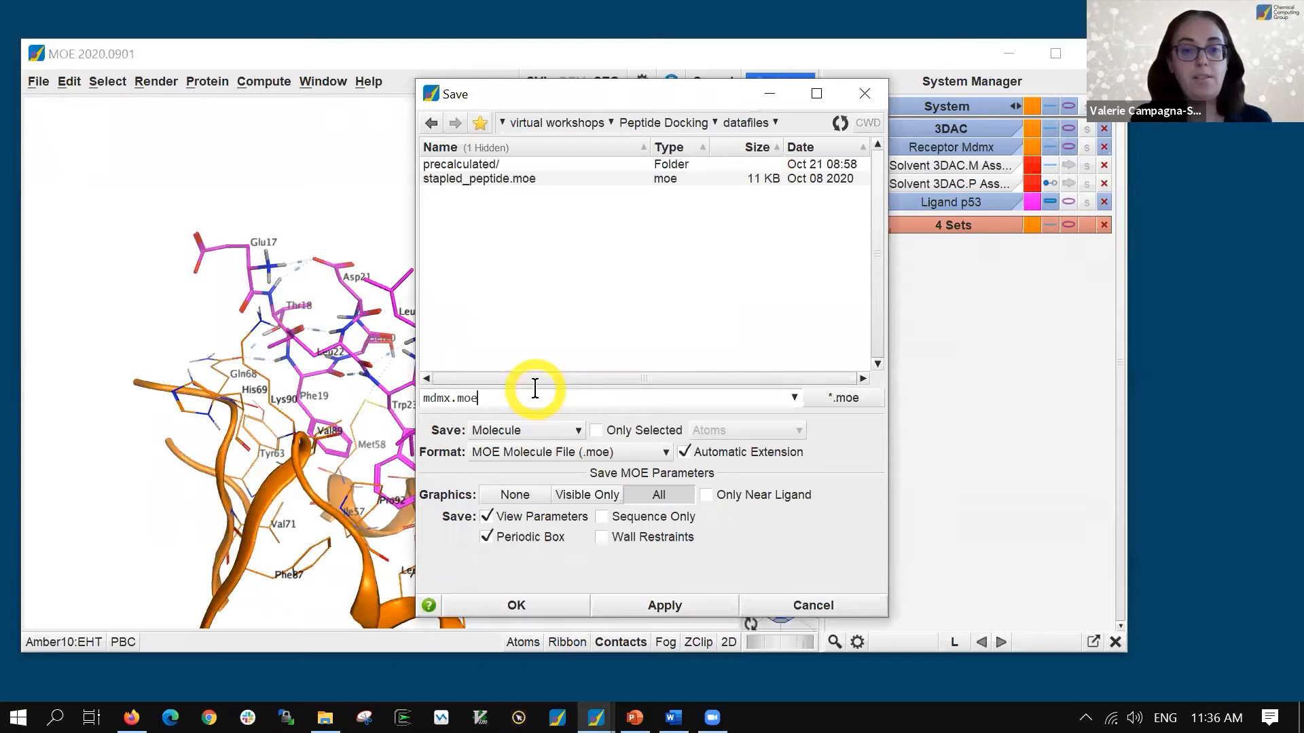
pyautogui.press('Return')
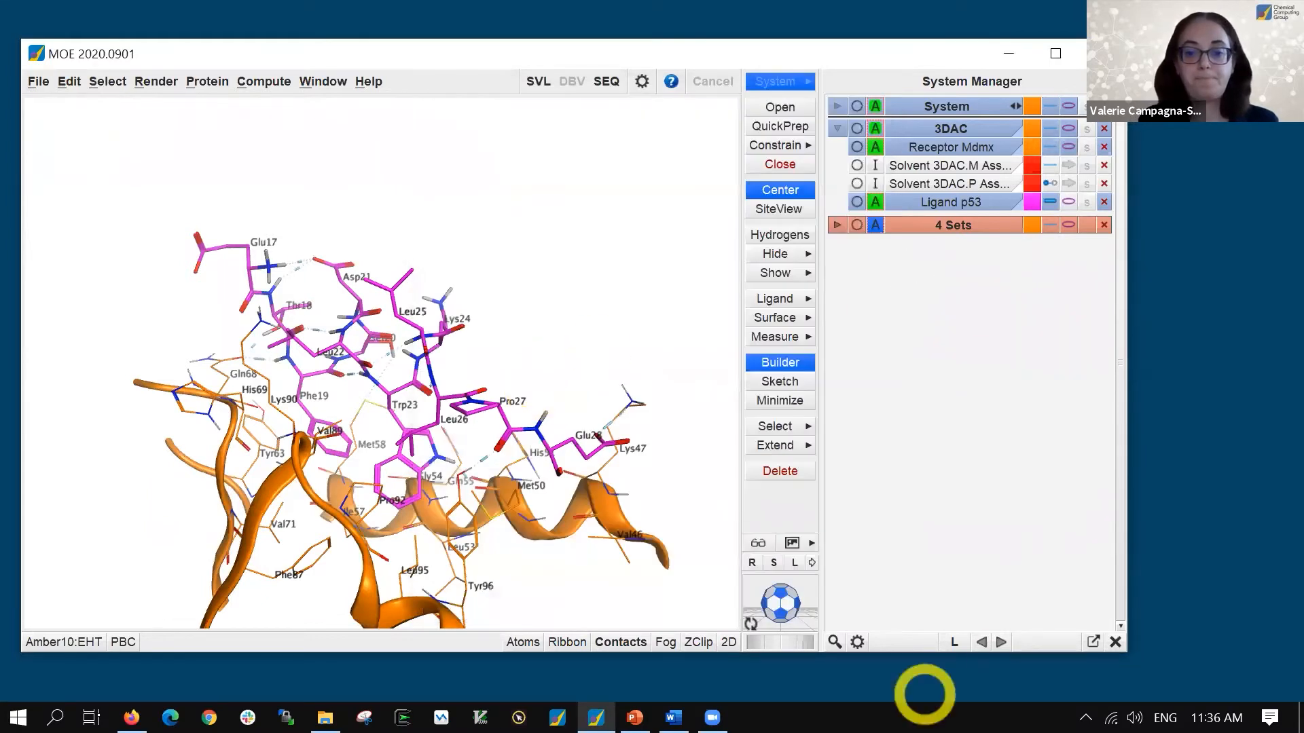
# Switch to the PowerPoint slide show, reposition its window, and show the Protein-Protein Docking slide
pyautogui.click(635, 718)
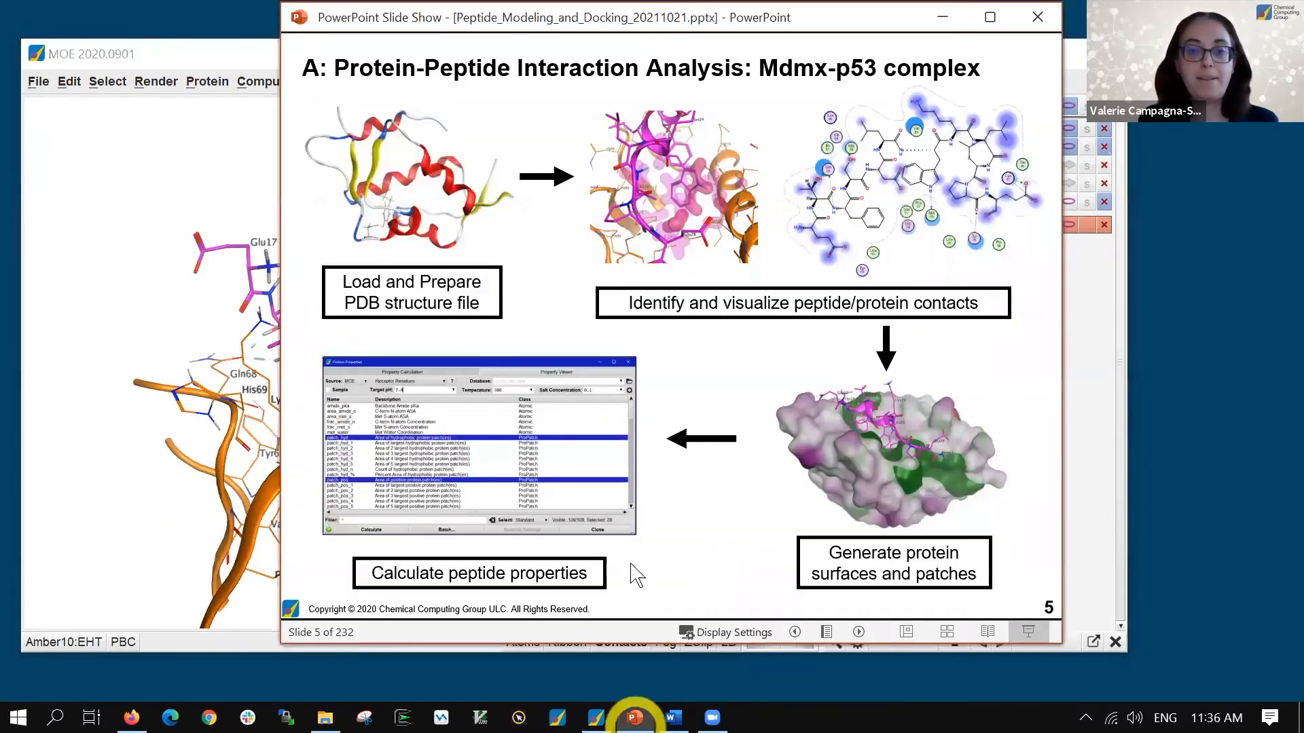
pyautogui.moveTo(879, 9); pyautogui.dragTo(874, 58)
pyautogui.click(789, 382)
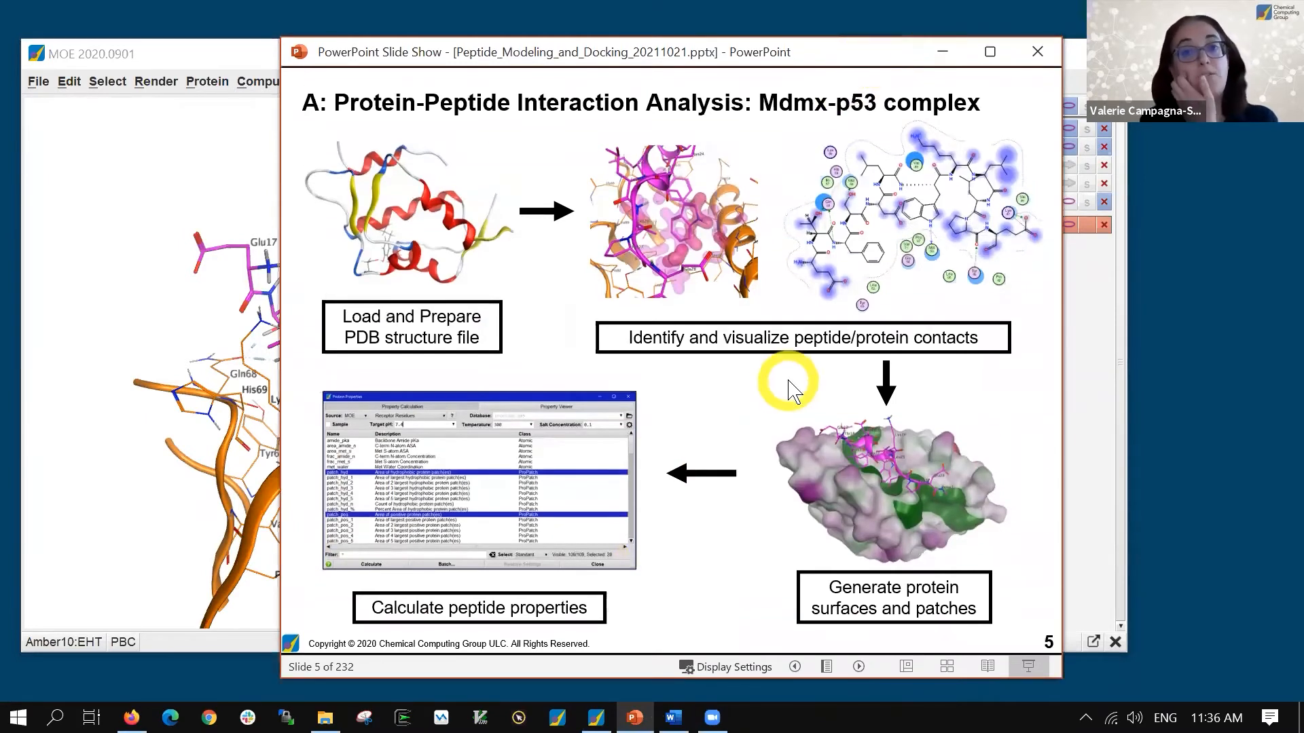
pyautogui.click(795, 391)
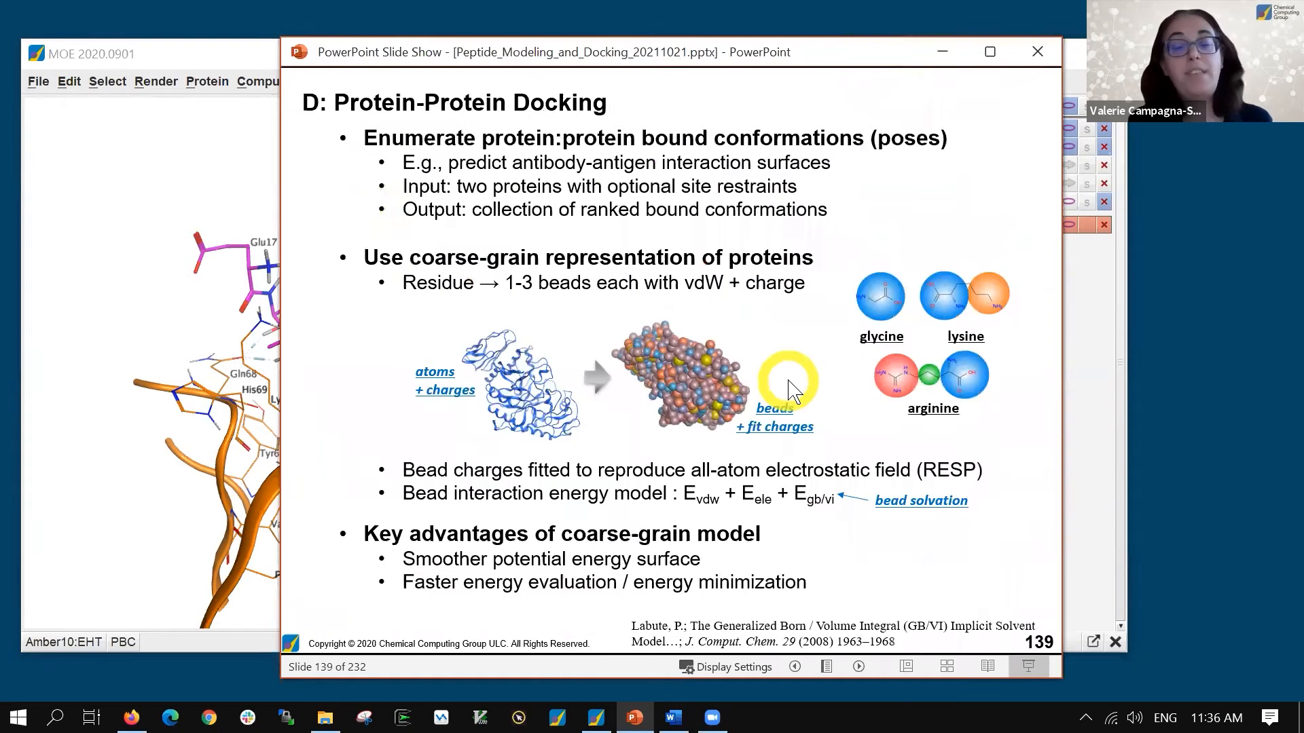
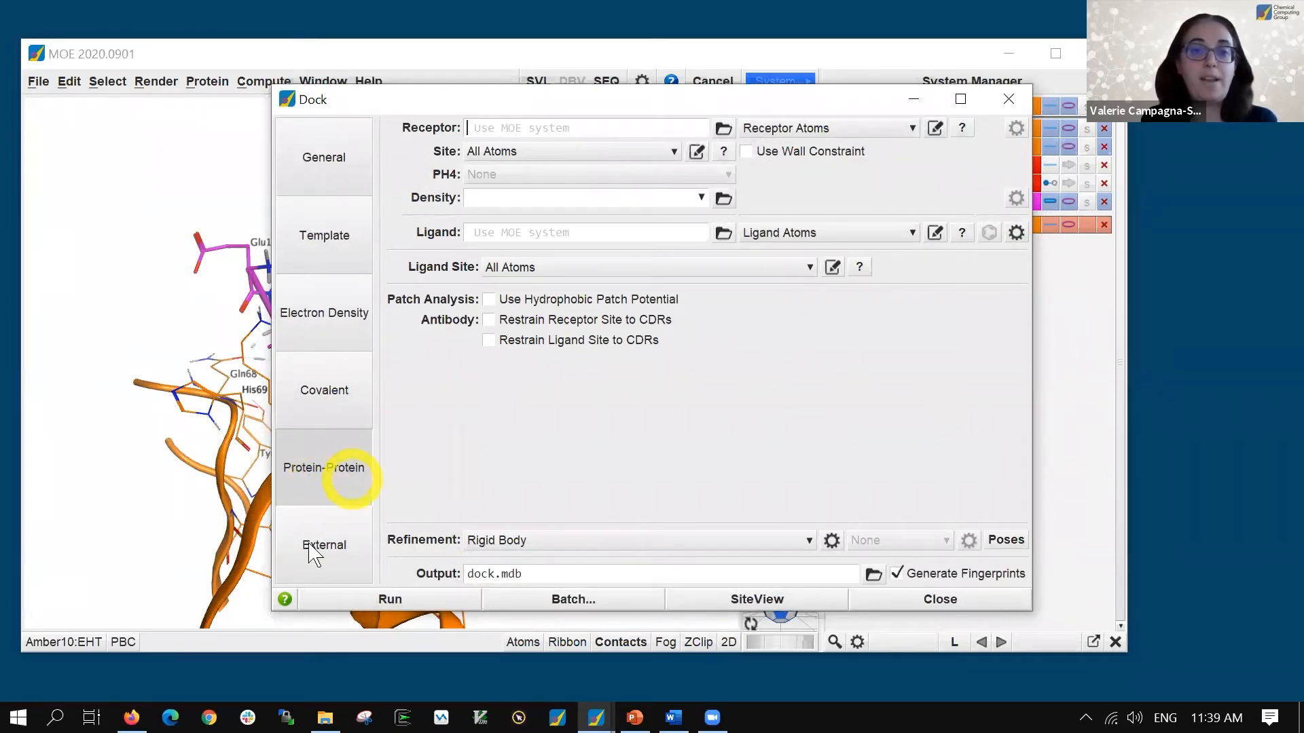
# Review the General, Template, Electron Density and Covalent docking modes, ending on Protein-Protein docking
pyautogui.click(336, 178)
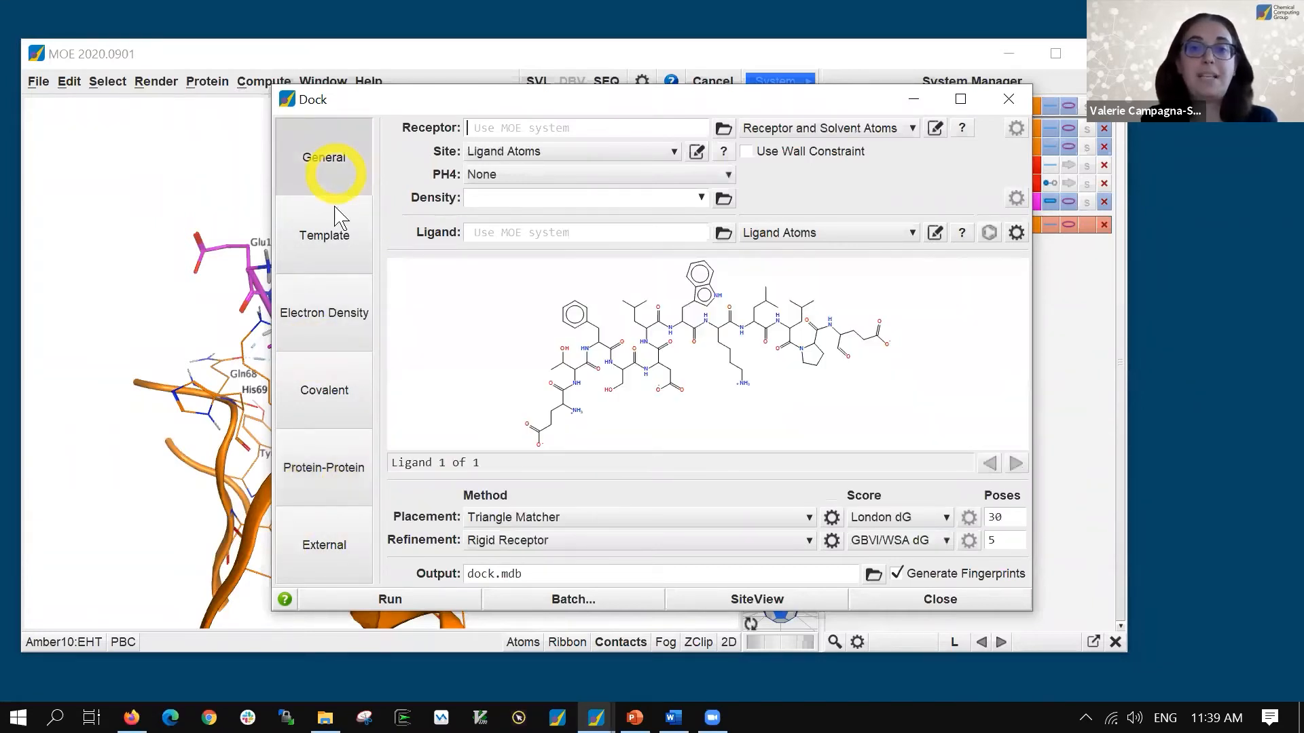
pyautogui.click(333, 248)
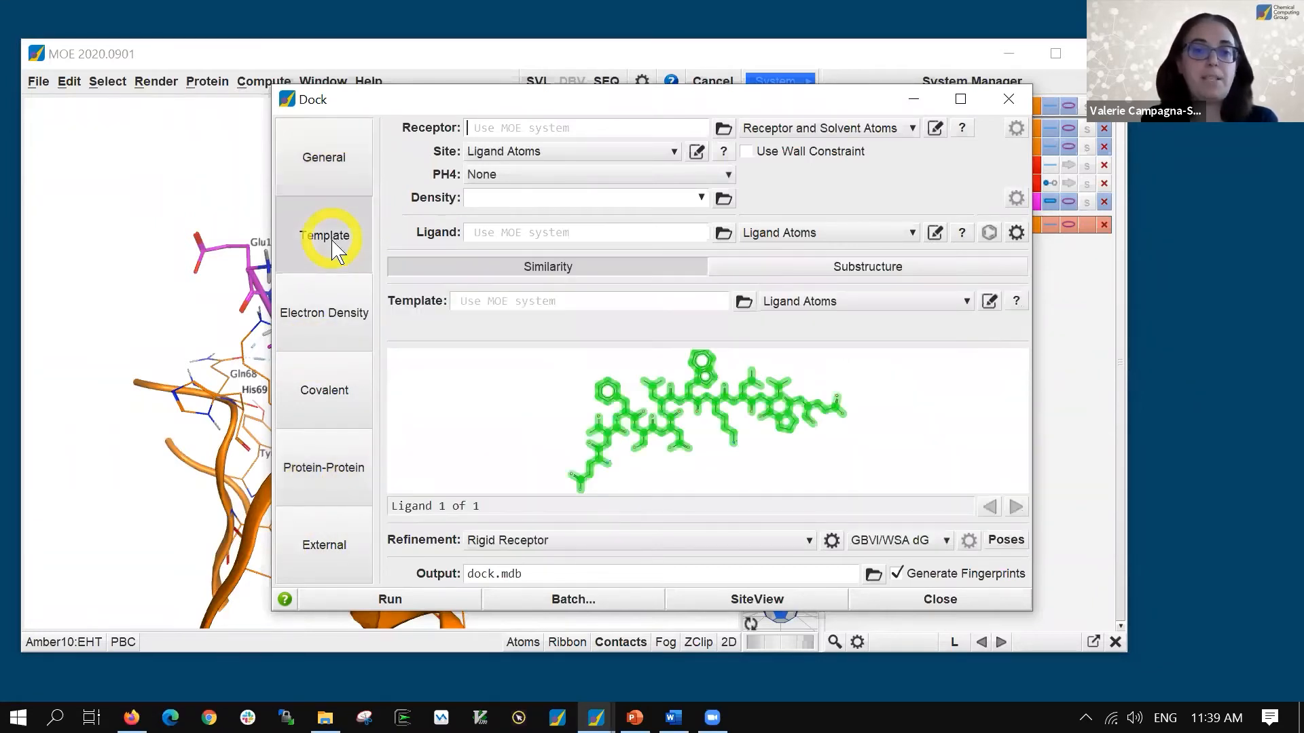
pyautogui.click(339, 327)
pyautogui.click(334, 394)
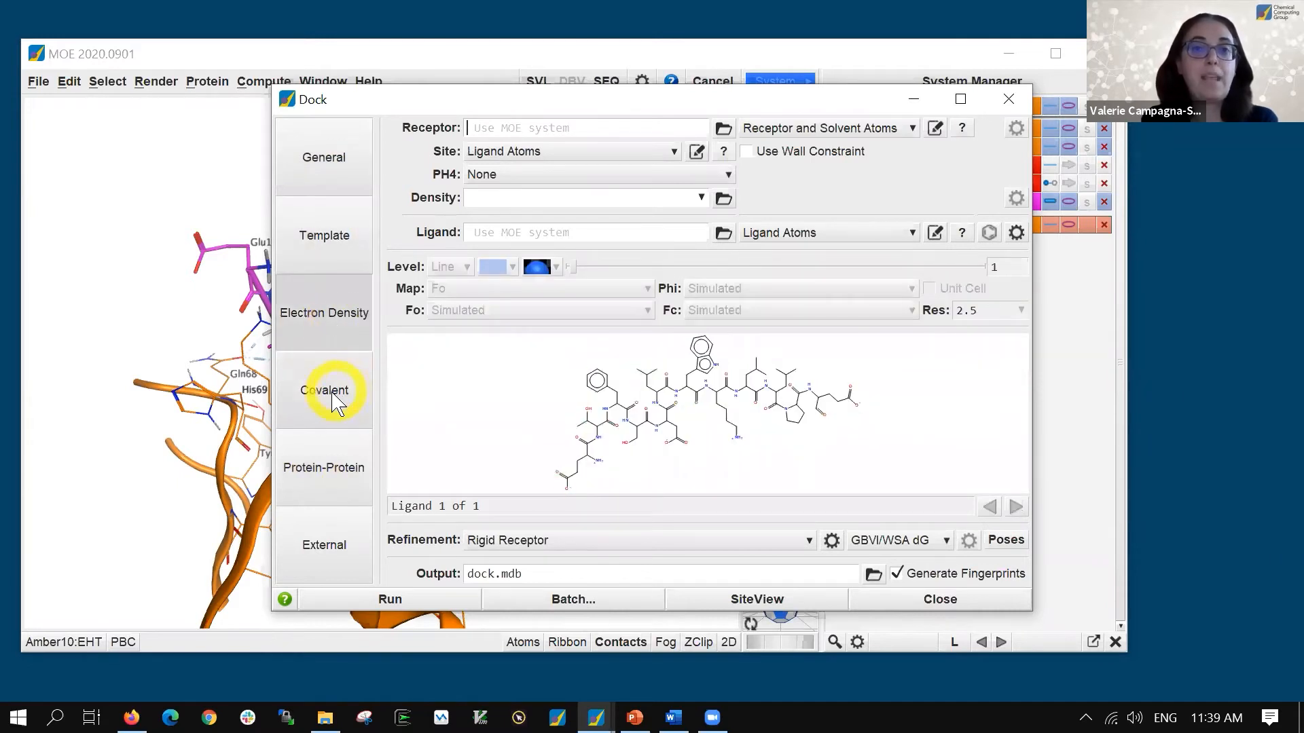
pyautogui.click(329, 492)
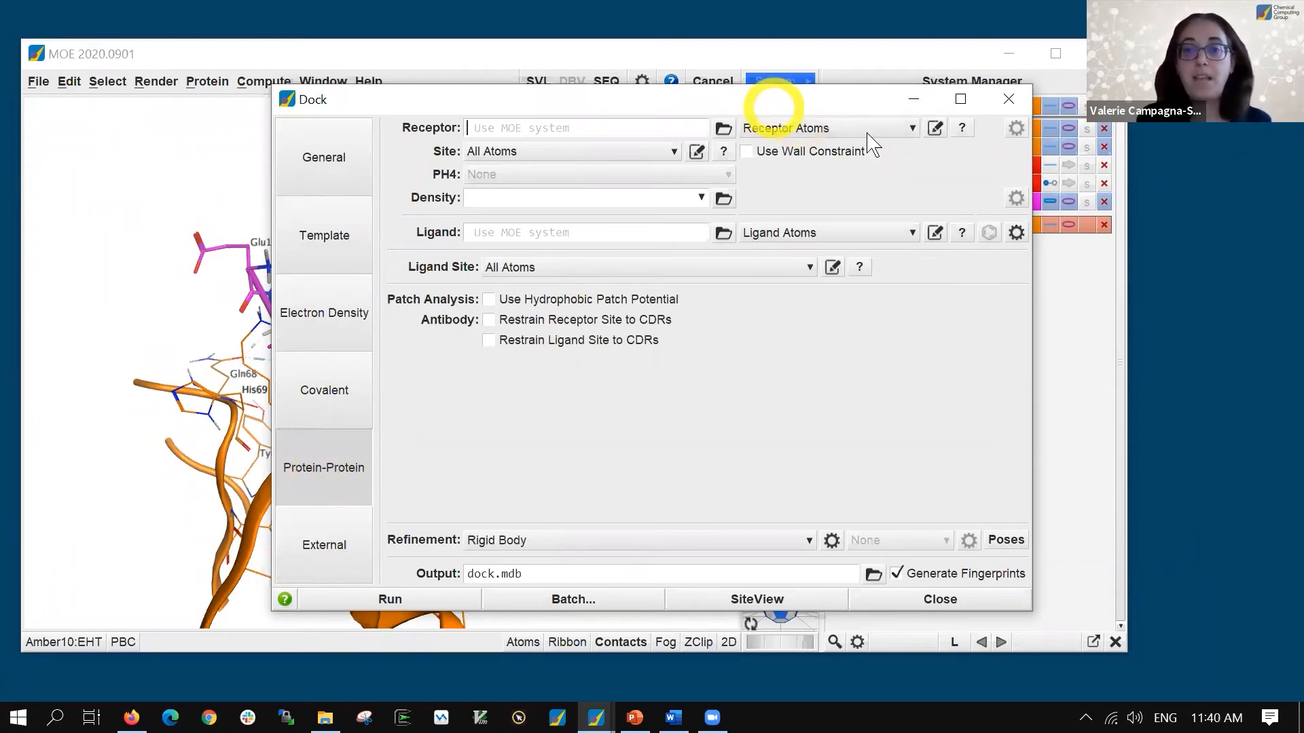
# Move the Dock window aside and examine the whole Mdmx–p53 complex and the peptide's binding pocket
pyautogui.moveTo(774, 107); pyautogui.dragTo(1017, 170)
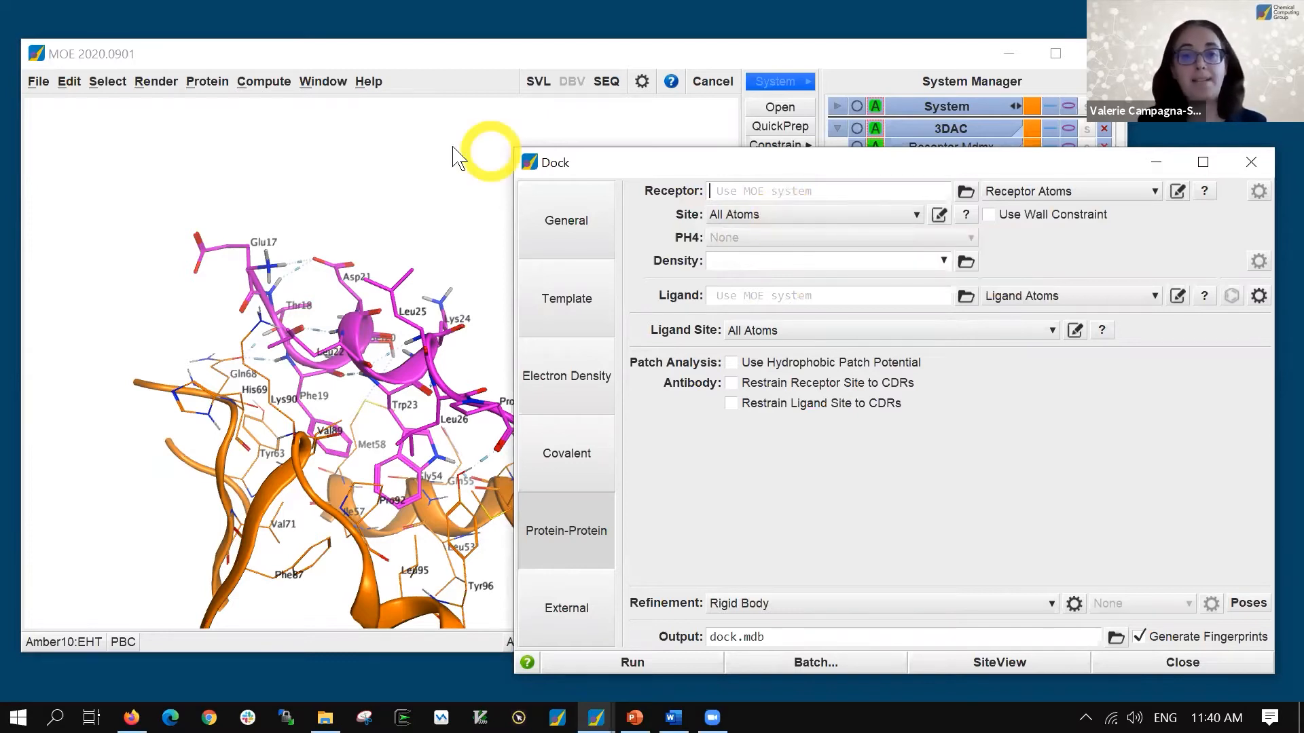
pyautogui.click(486, 151)
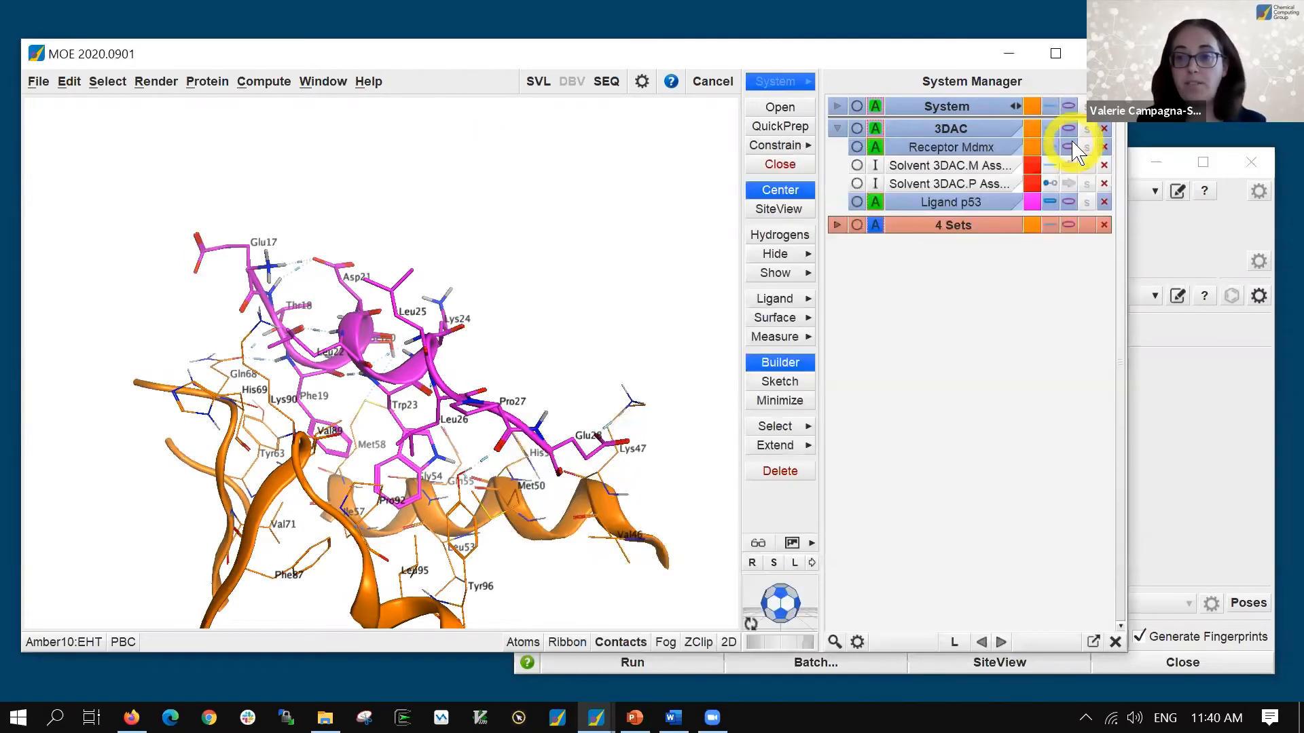
pyautogui.click(1068, 165)
pyautogui.scroll(-5, 477, 353)
pyautogui.moveTo(555, 380)
pyautogui.mouseDown(button='middle')
pyautogui.moveTo(608, 353)
pyautogui.moveTo(568, 307)
pyautogui.moveTo(553, 379)
pyautogui.mouseUp(button='middle')
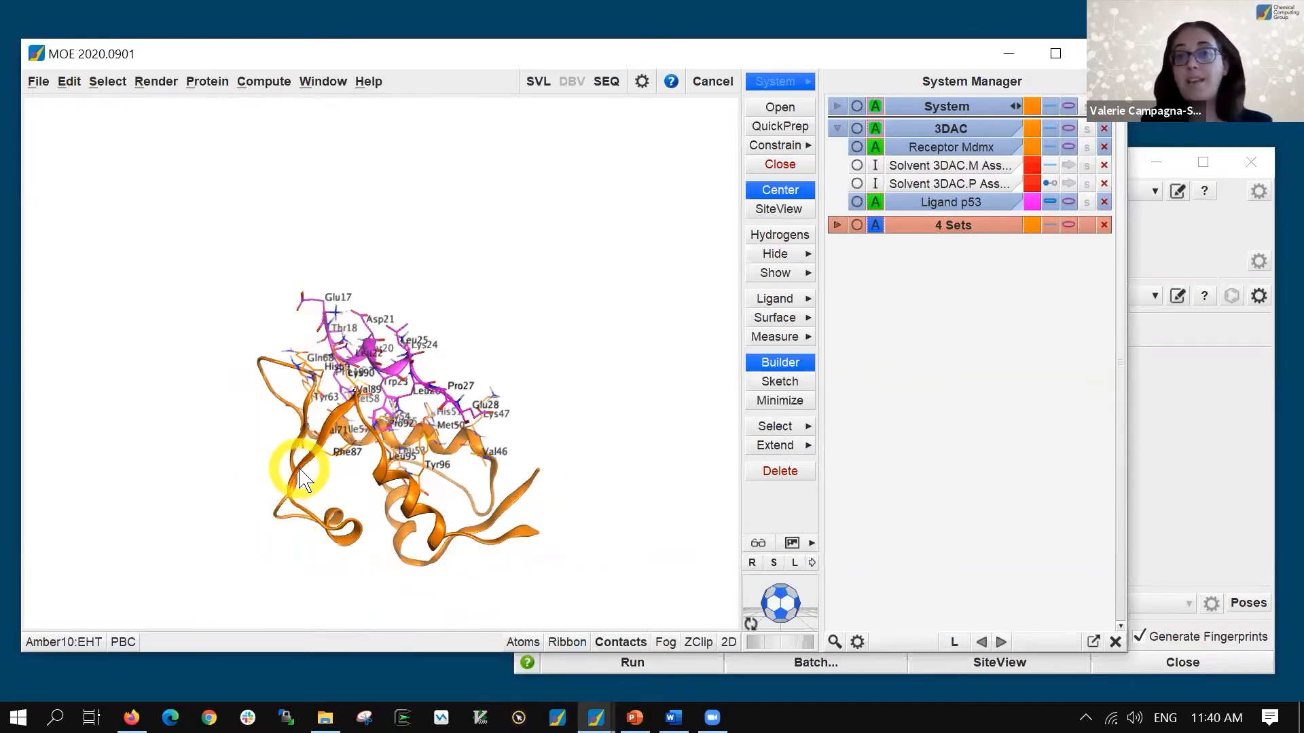
pyautogui.scroll(5, 299, 471)
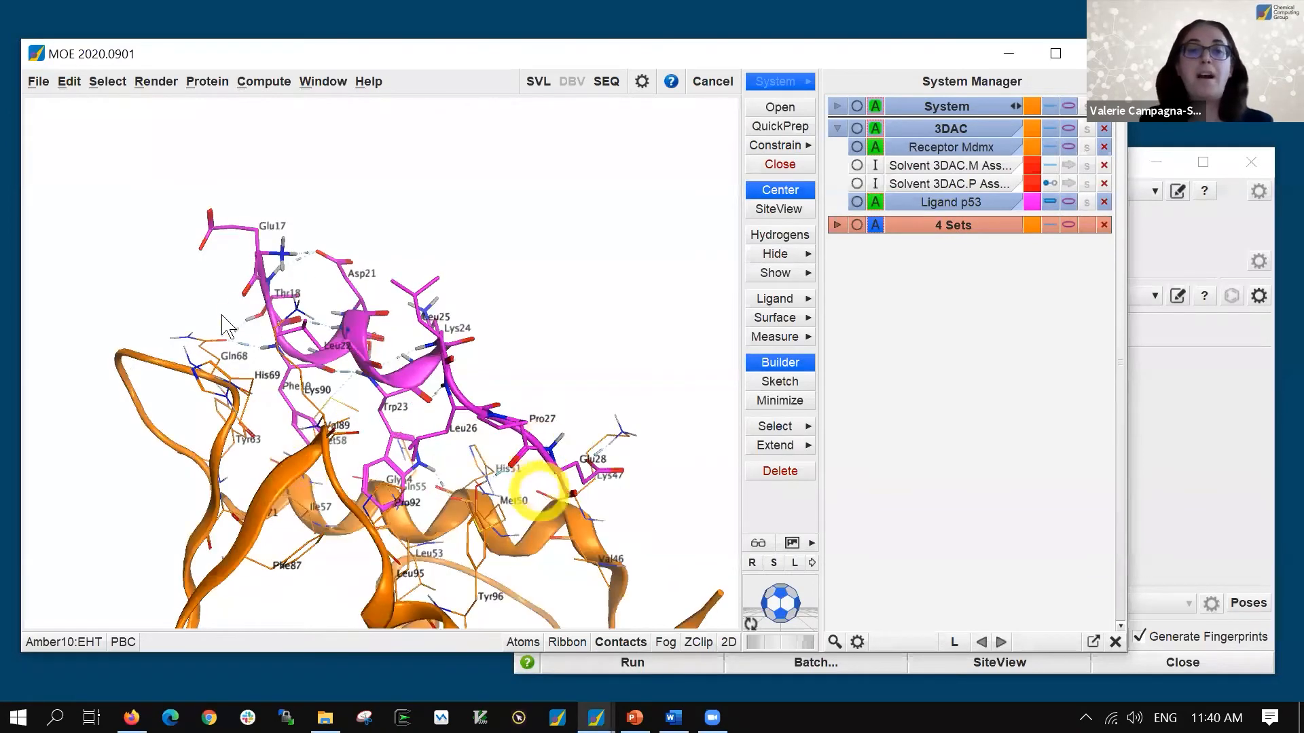
# Set the receptor's docking site to Pocket Atoms and review the alternative site choices
pyautogui.click(1158, 235)
pyautogui.click(739, 218)
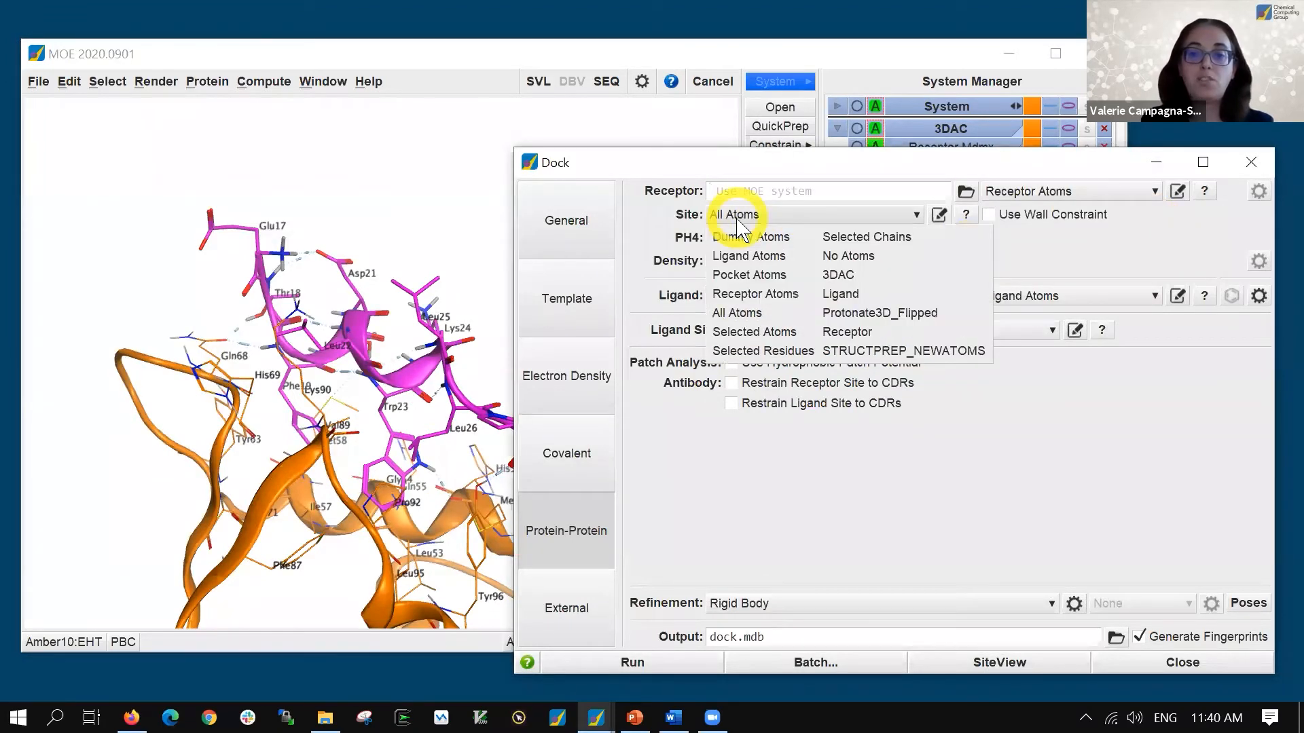
pyautogui.click(749, 275)
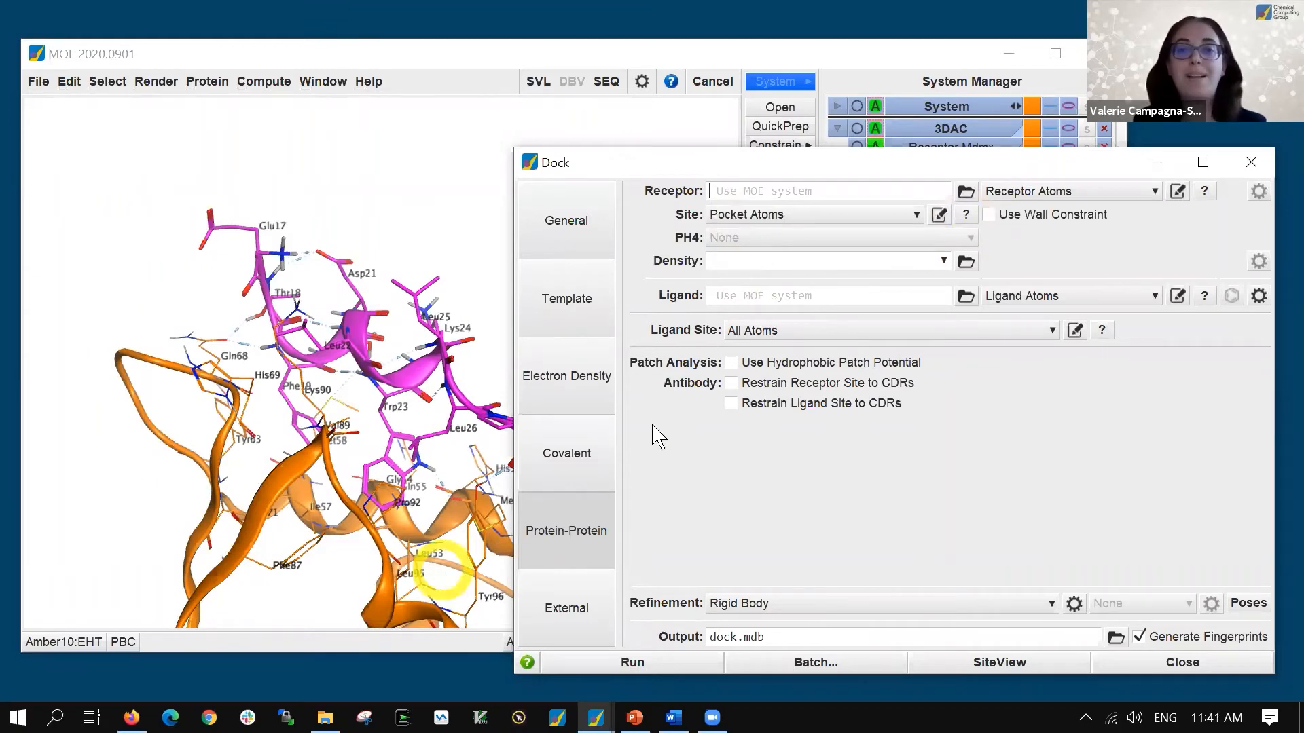
pyautogui.click(740, 209)
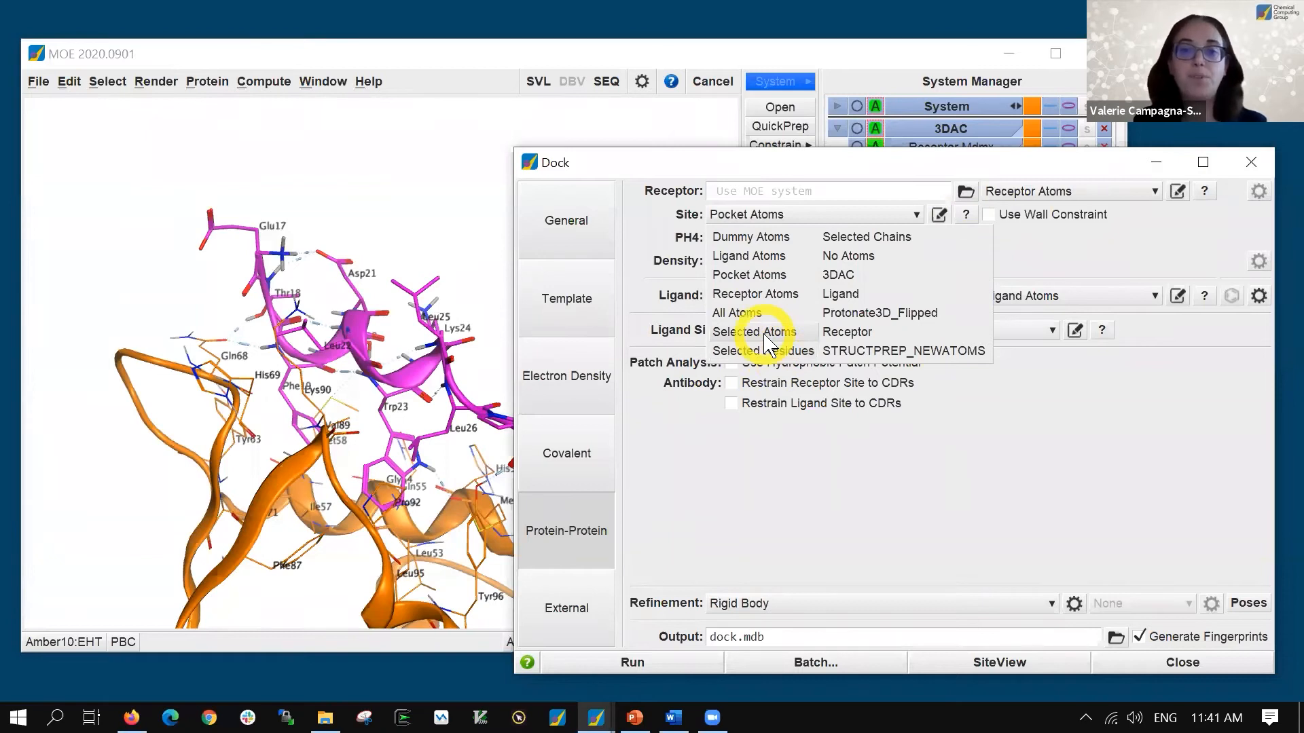
pyautogui.click(734, 543)
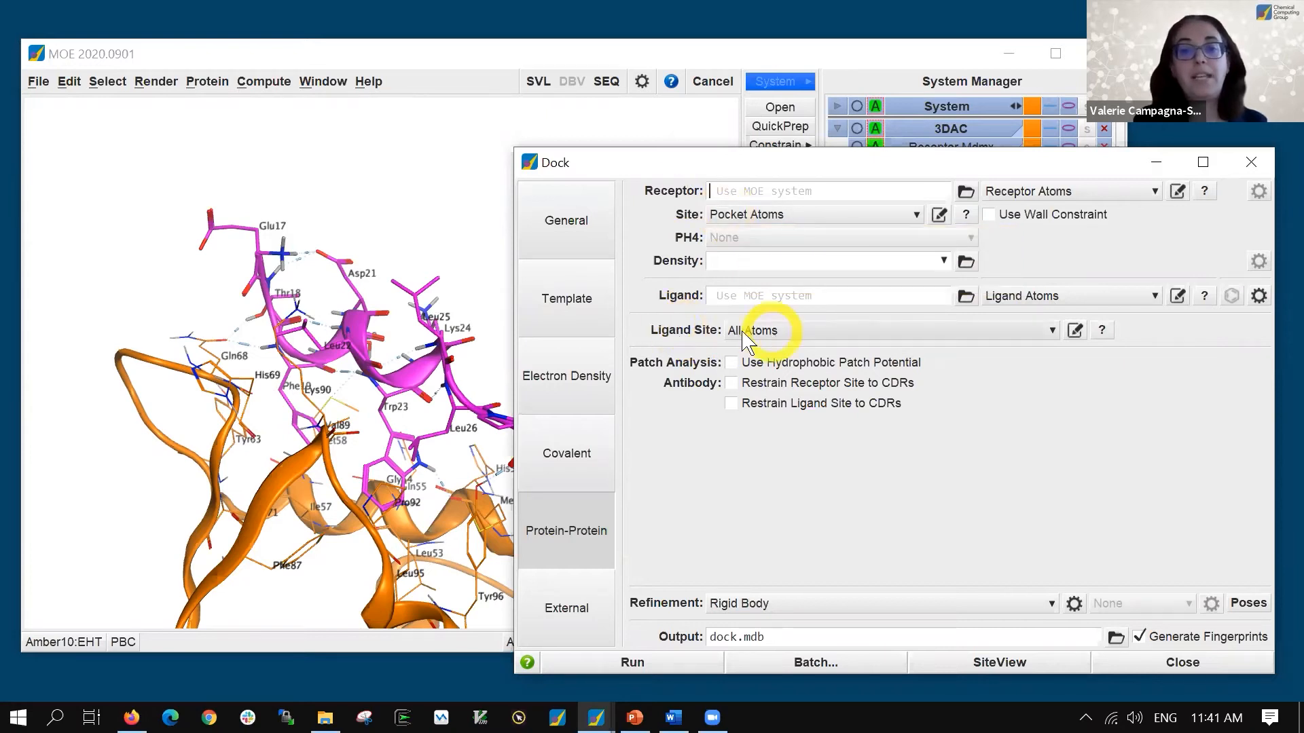
# Glance at the complex in the main MOE window and enable Use Hydrophobic Patch Potential for the docking
pyautogui.click(462, 204)
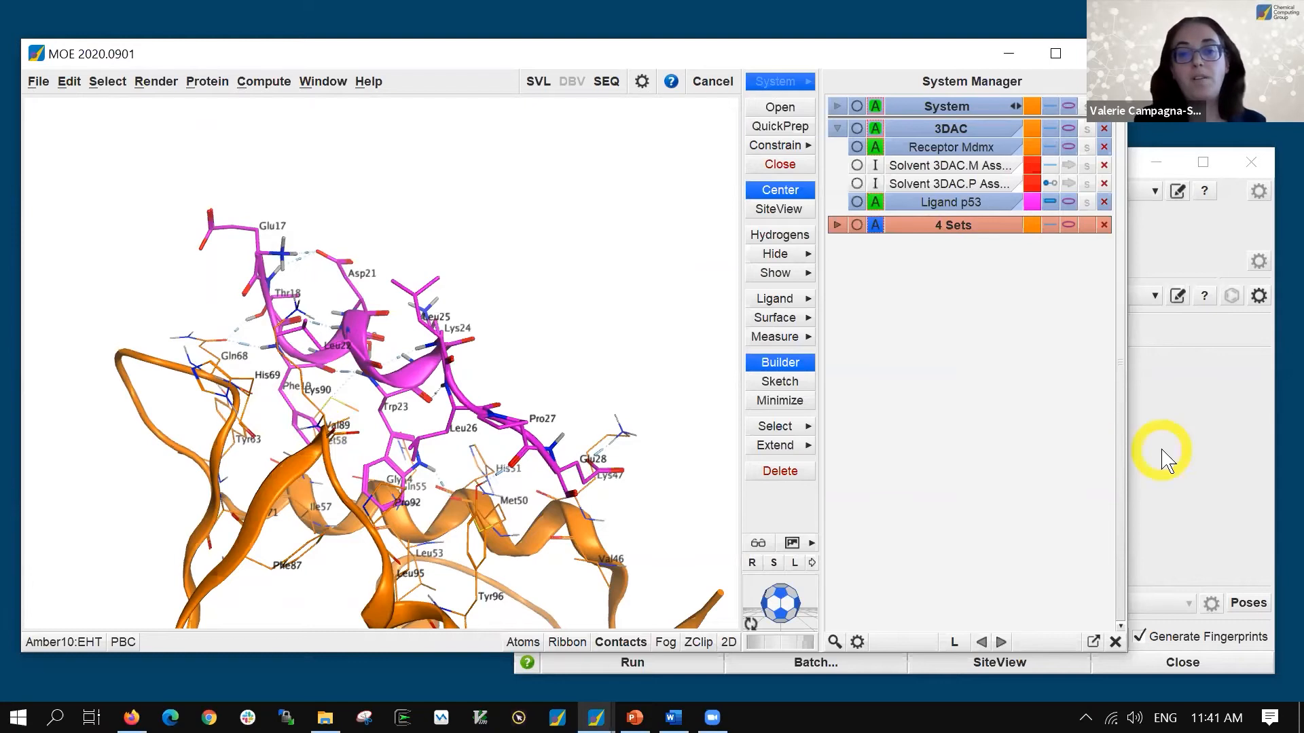
pyautogui.click(1185, 381)
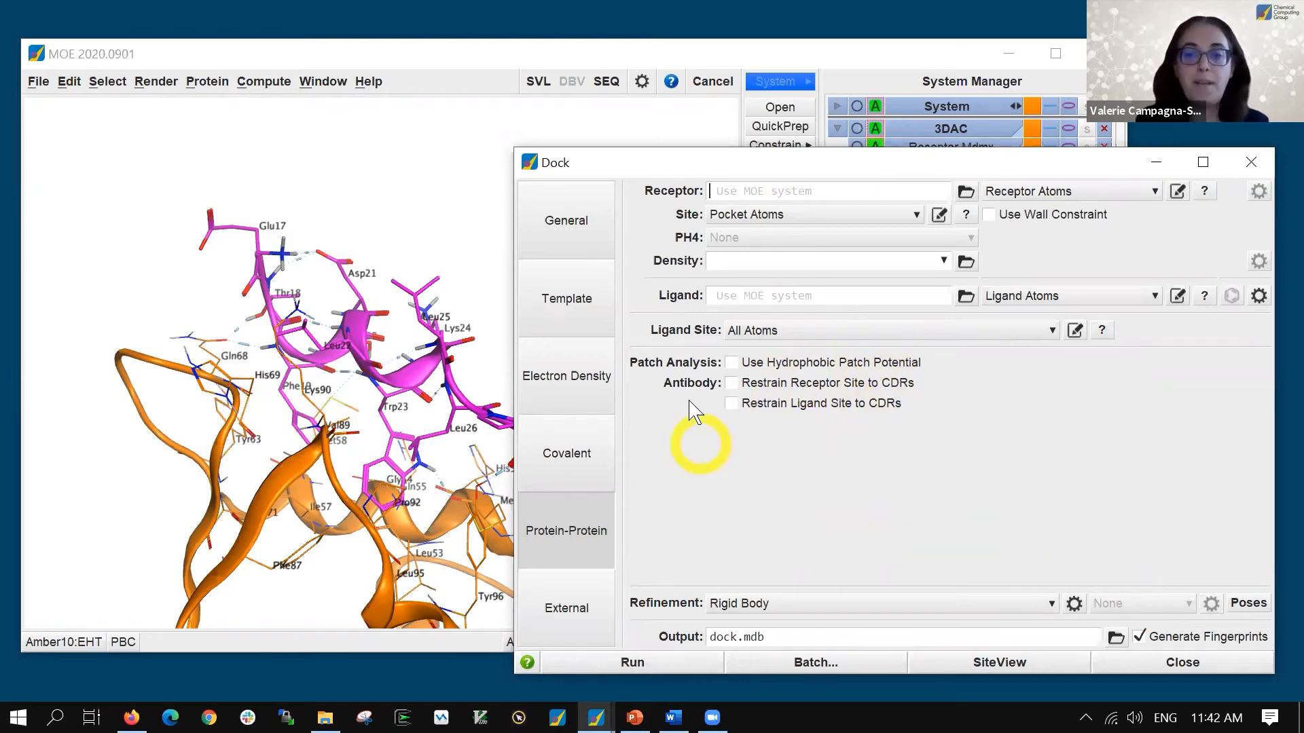
pyautogui.click(747, 370)
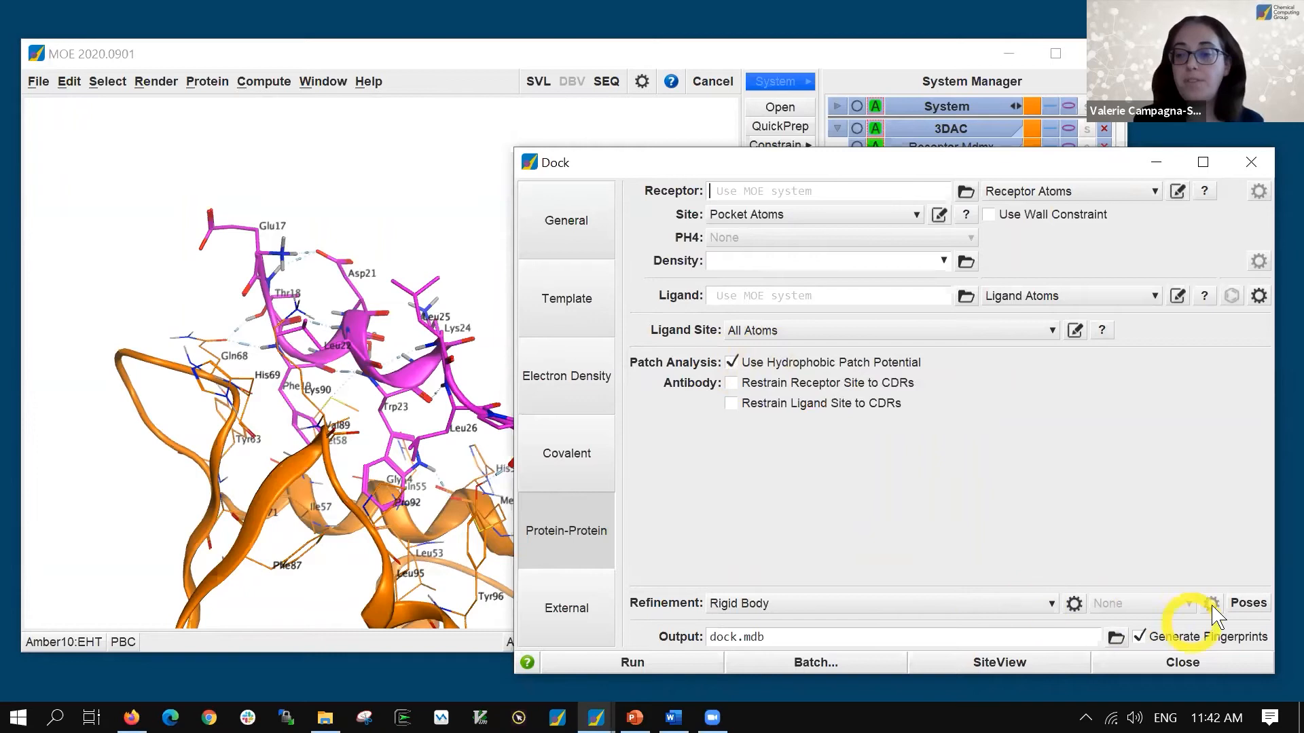
# Set the poses to retain to 1000 for Pre-Placement, 100 for Placement and 20 for Refinement
pyautogui.click(1248, 603)
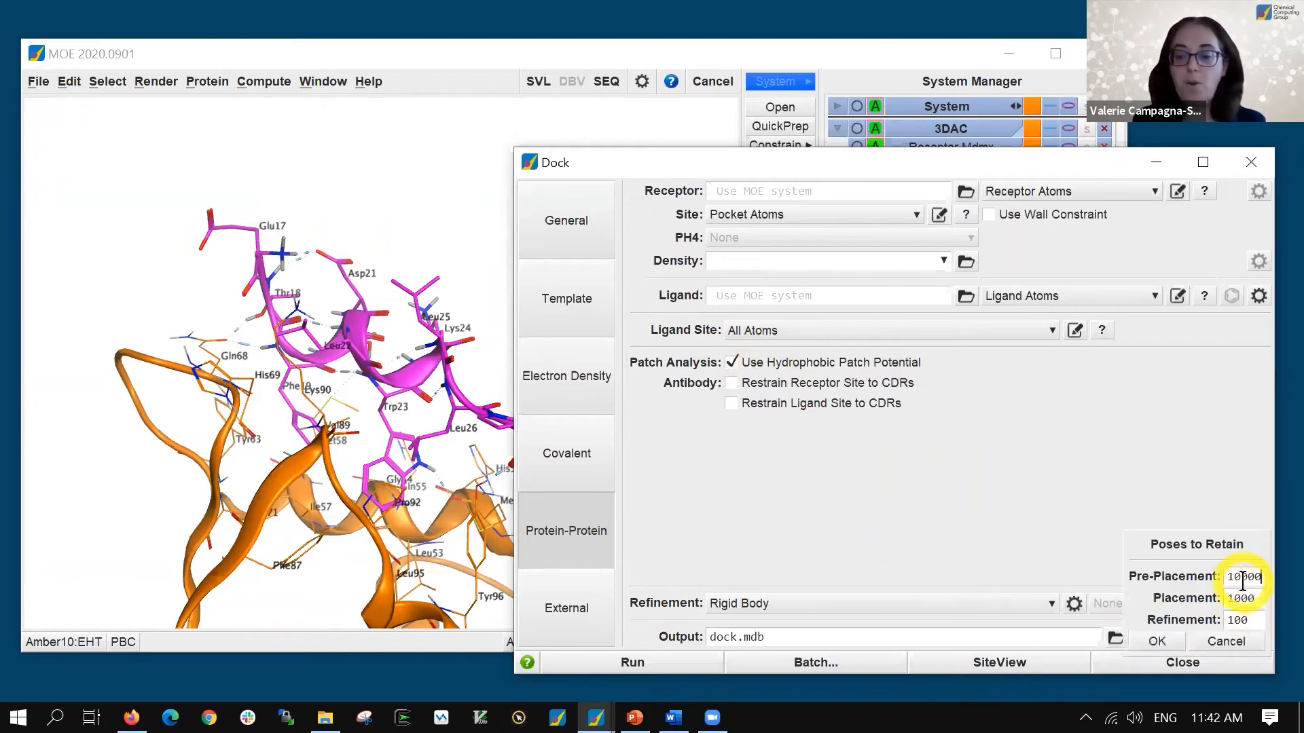
pyautogui.press('BackSpace')
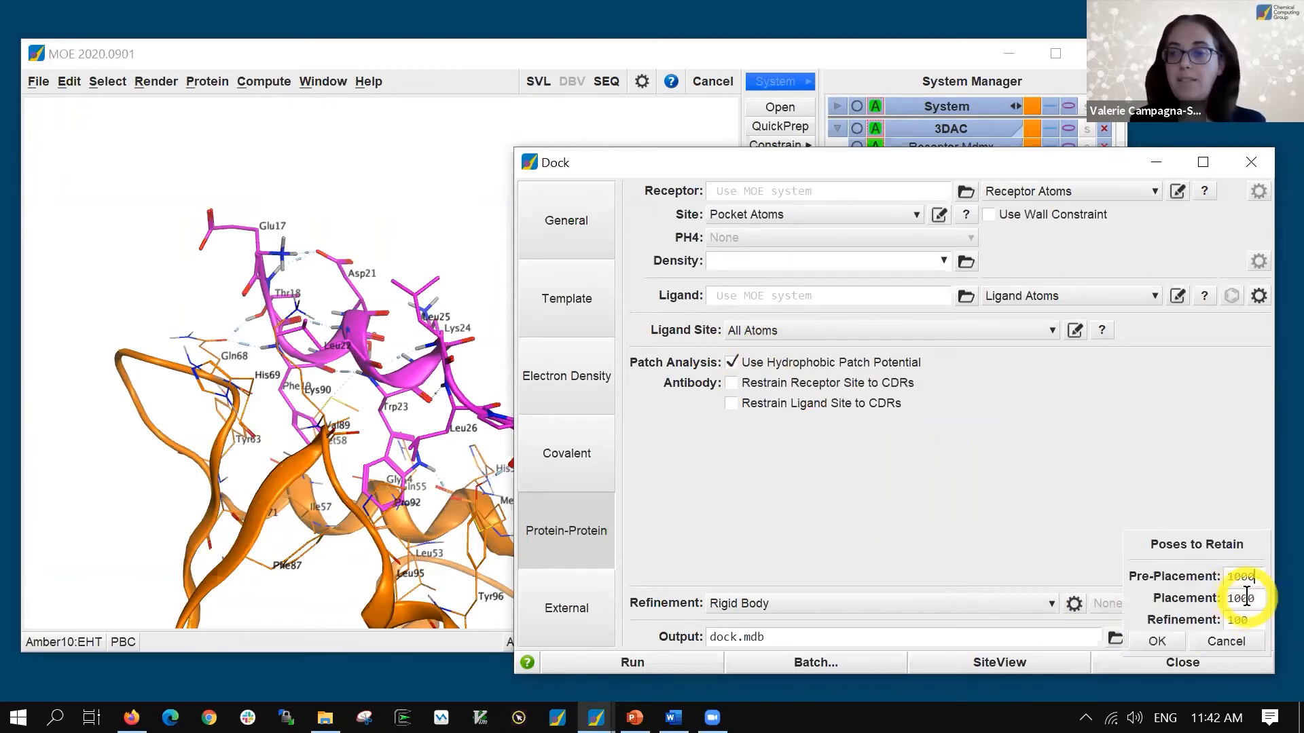
pyautogui.click(1250, 597)
pyautogui.press('BackSpace')
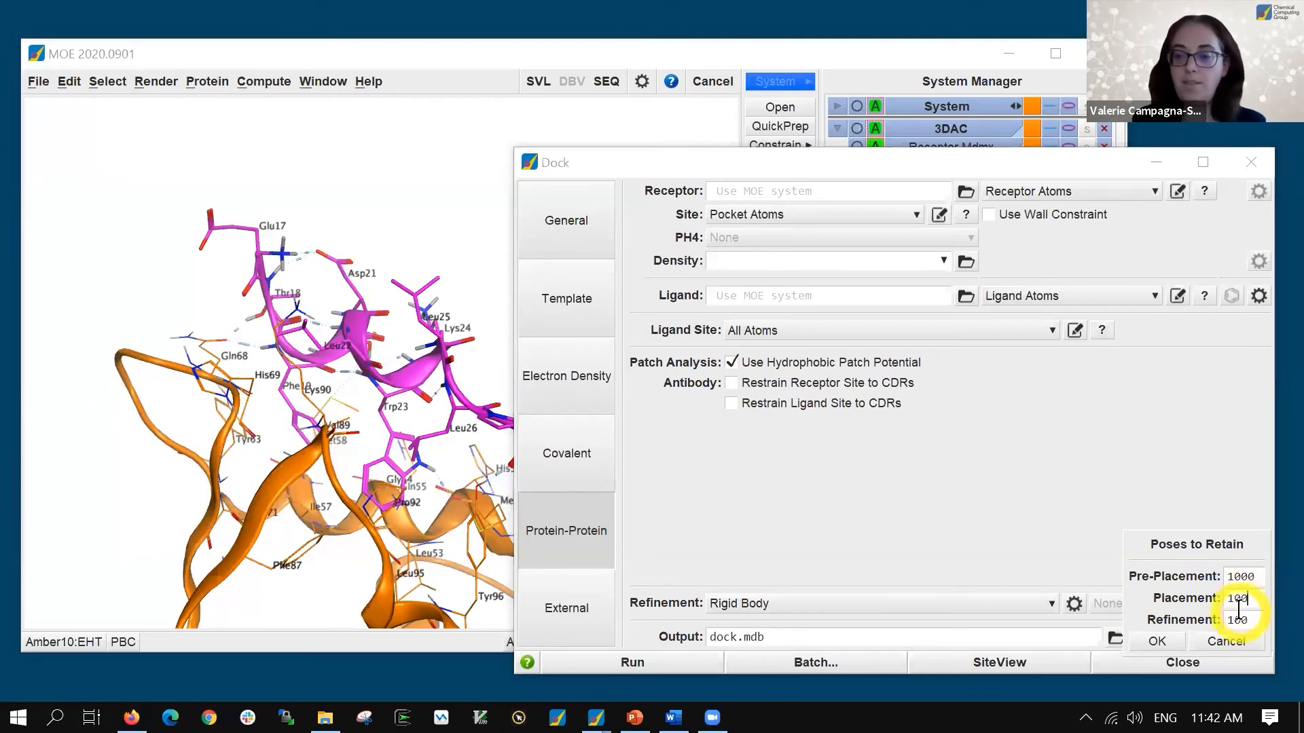
pyautogui.moveTo(1239, 618); pyautogui.dragTo(1218, 612)
pyautogui.write('20')
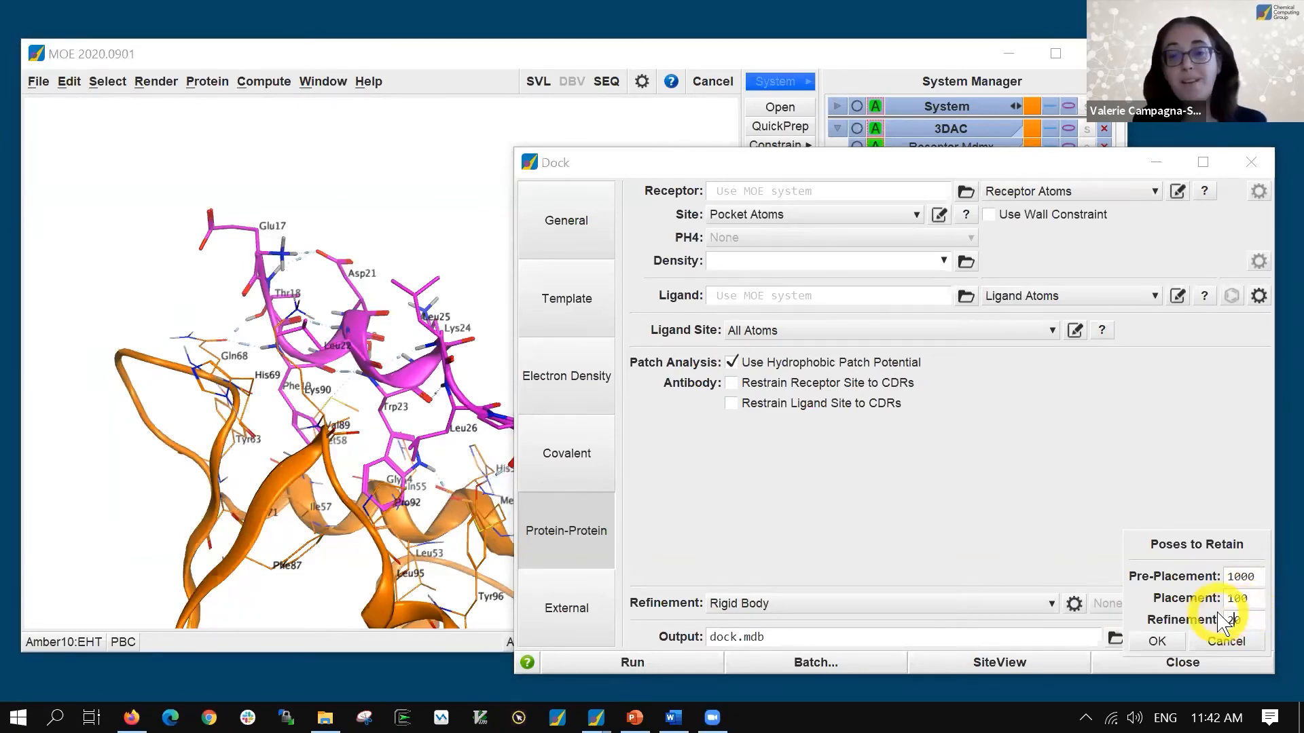
pyautogui.click(1157, 642)
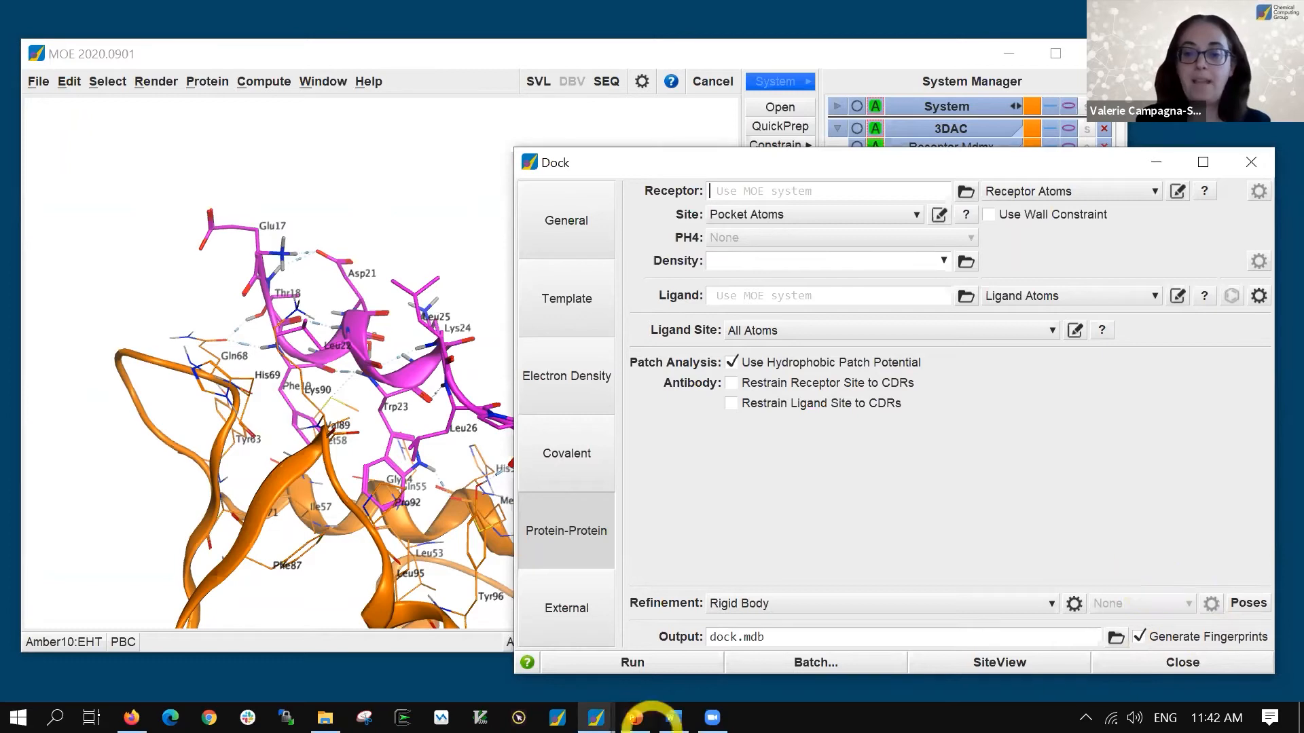
# Start the protein-protein docking run with output to dock.mdb, stop the run, and close its database window
pyautogui.click(631, 664)
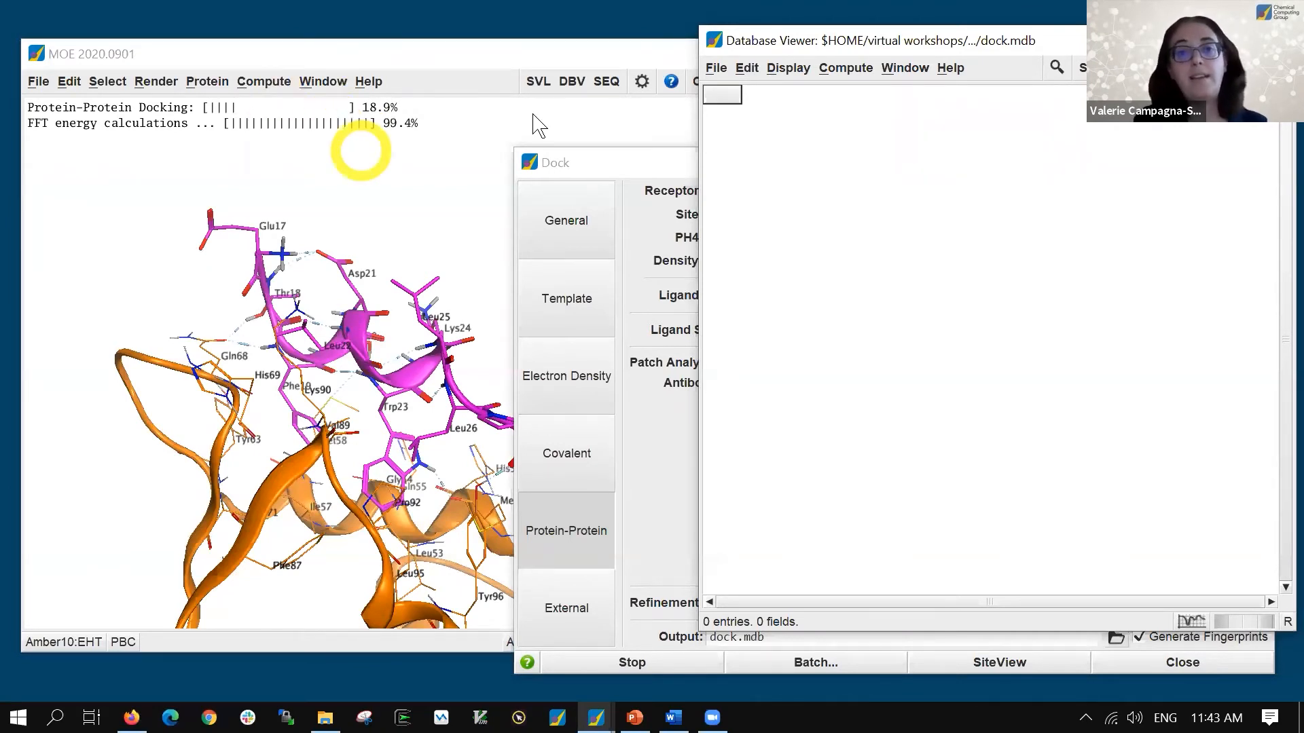
pyautogui.click(666, 166)
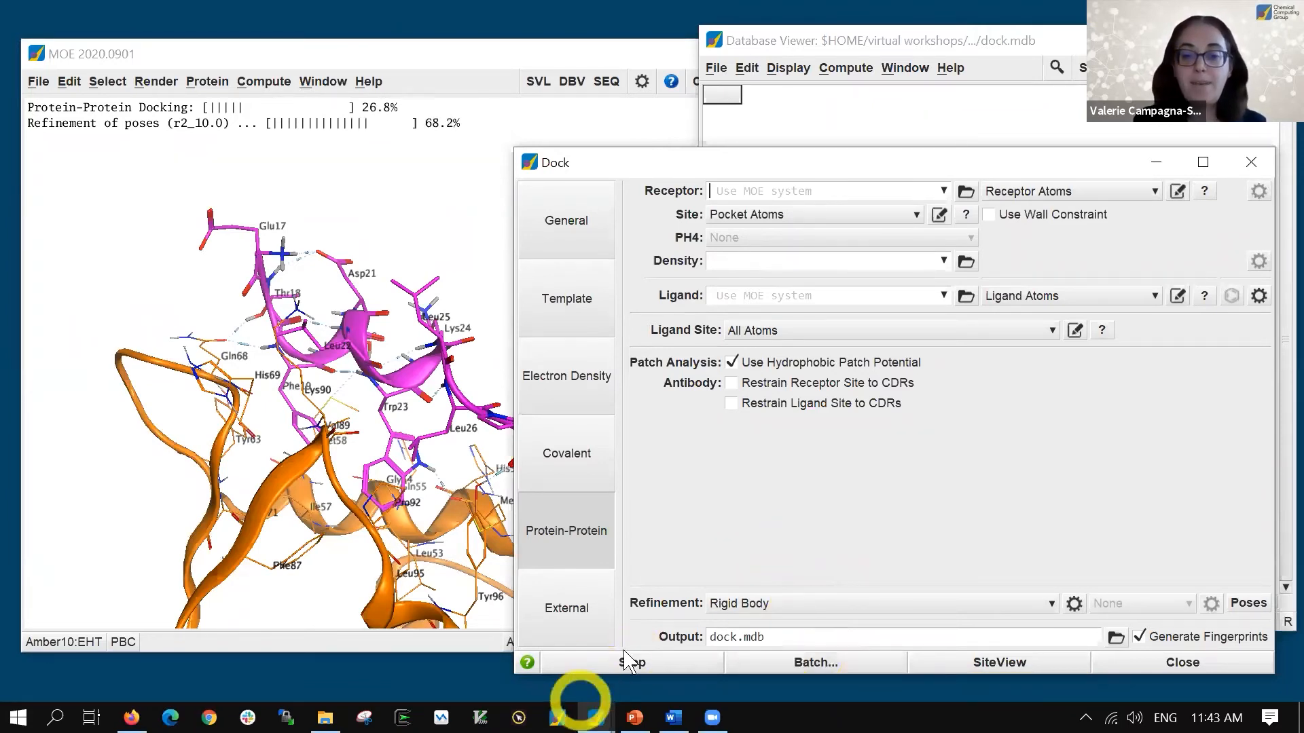
pyautogui.click(637, 664)
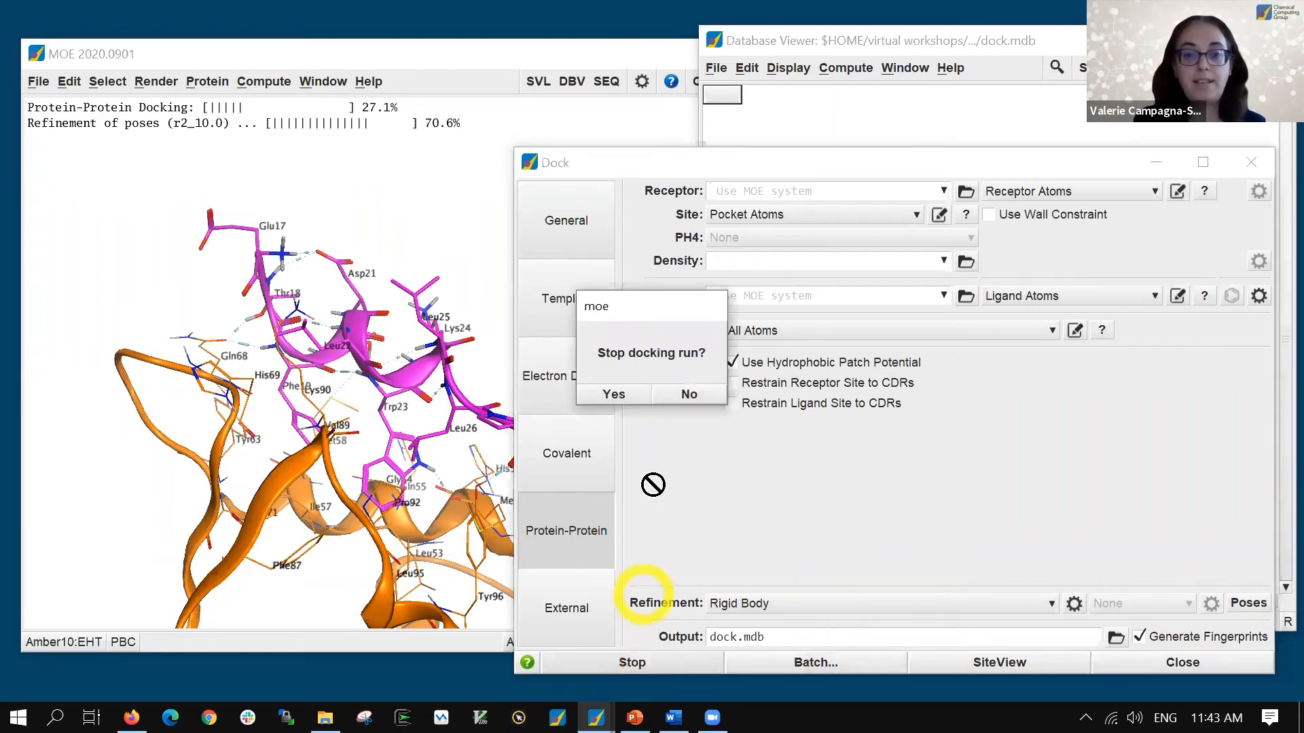
pyautogui.click(614, 395)
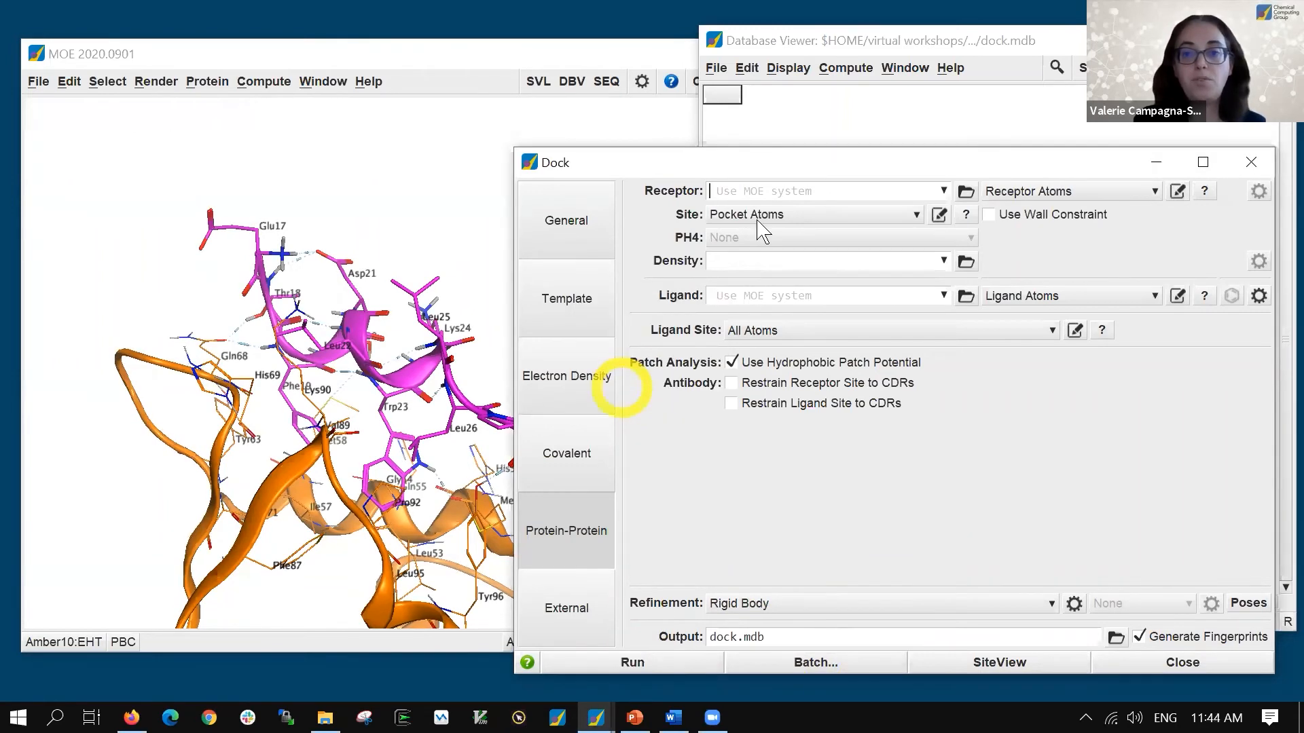
pyautogui.click(949, 61)
pyautogui.click(1274, 41)
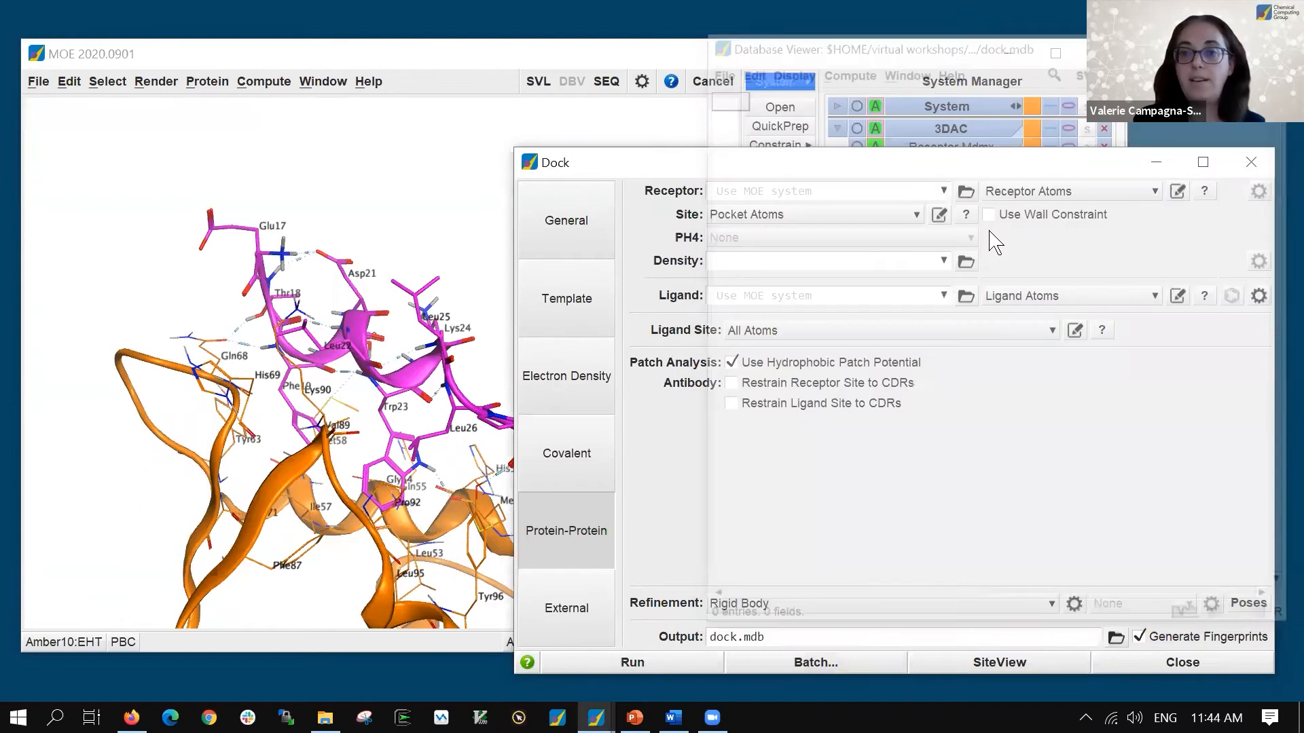
# Open dock.mdb from the precalculated folder in the Database Viewer and adjust the row size to view the docking poses
pyautogui.click(390, 218)
pyautogui.click(778, 109)
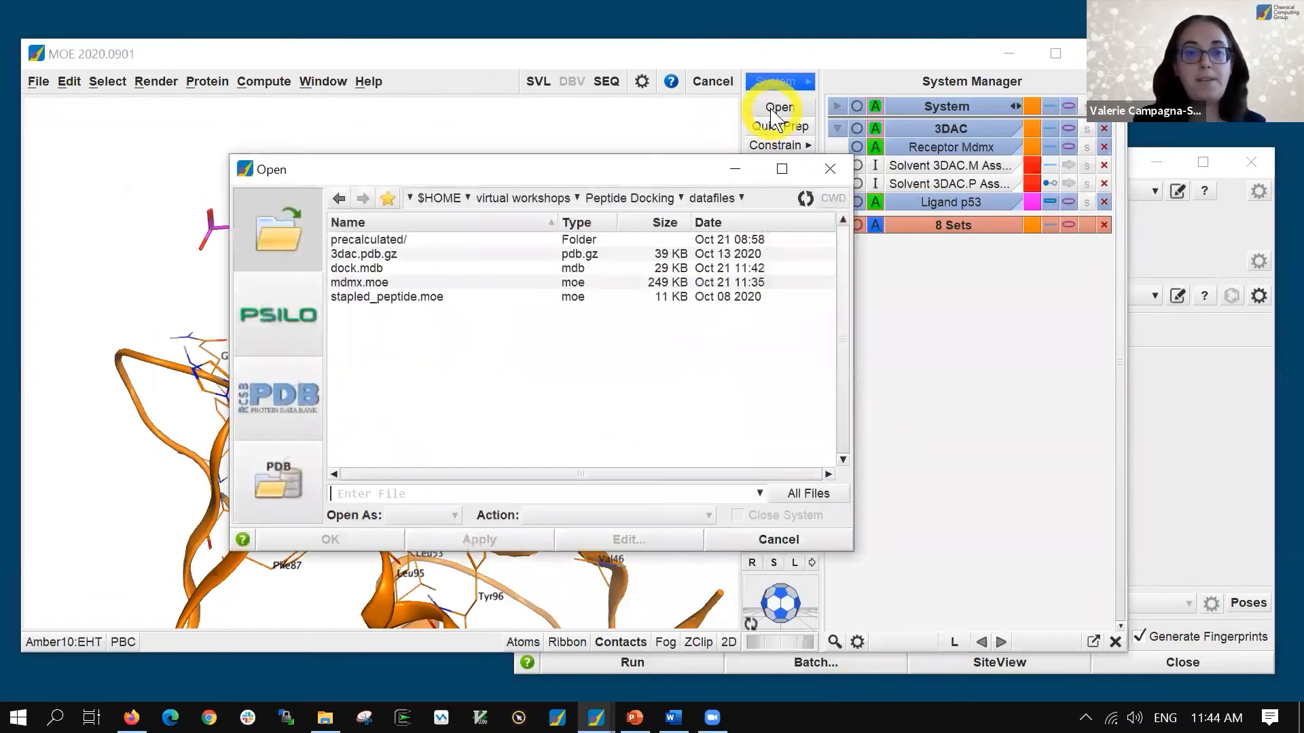
pyautogui.doubleClick(400, 240)
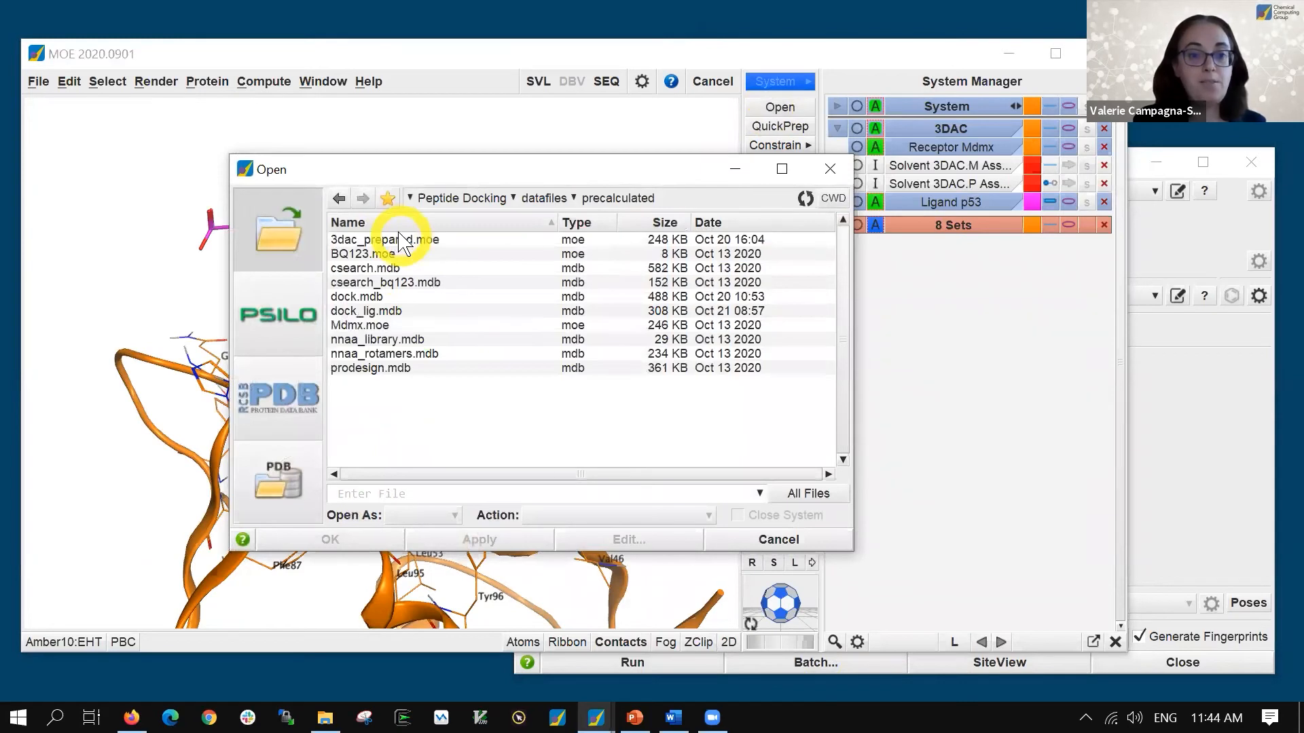
pyautogui.click(360, 297)
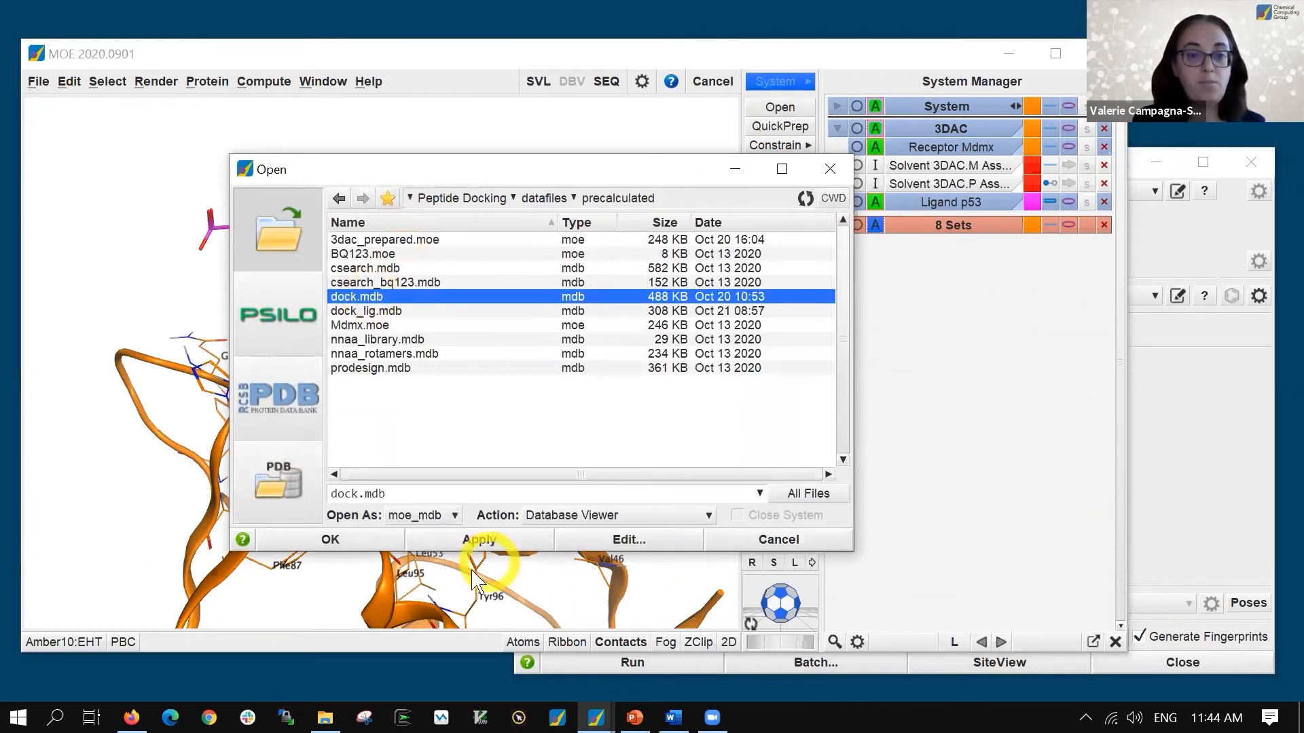
pyautogui.click(332, 540)
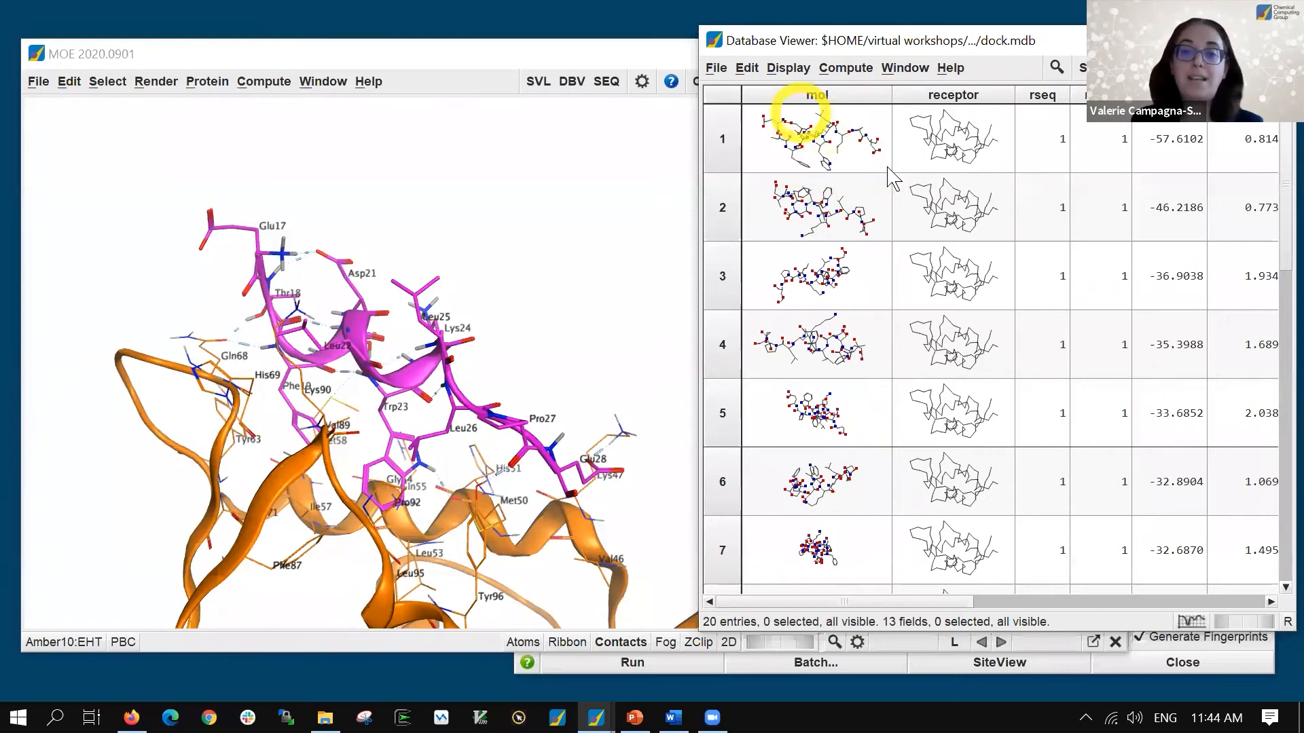
pyautogui.keyDown('ctrl'); pyautogui.scroll(2, 869, 167); pyautogui.keyUp('ctrl')
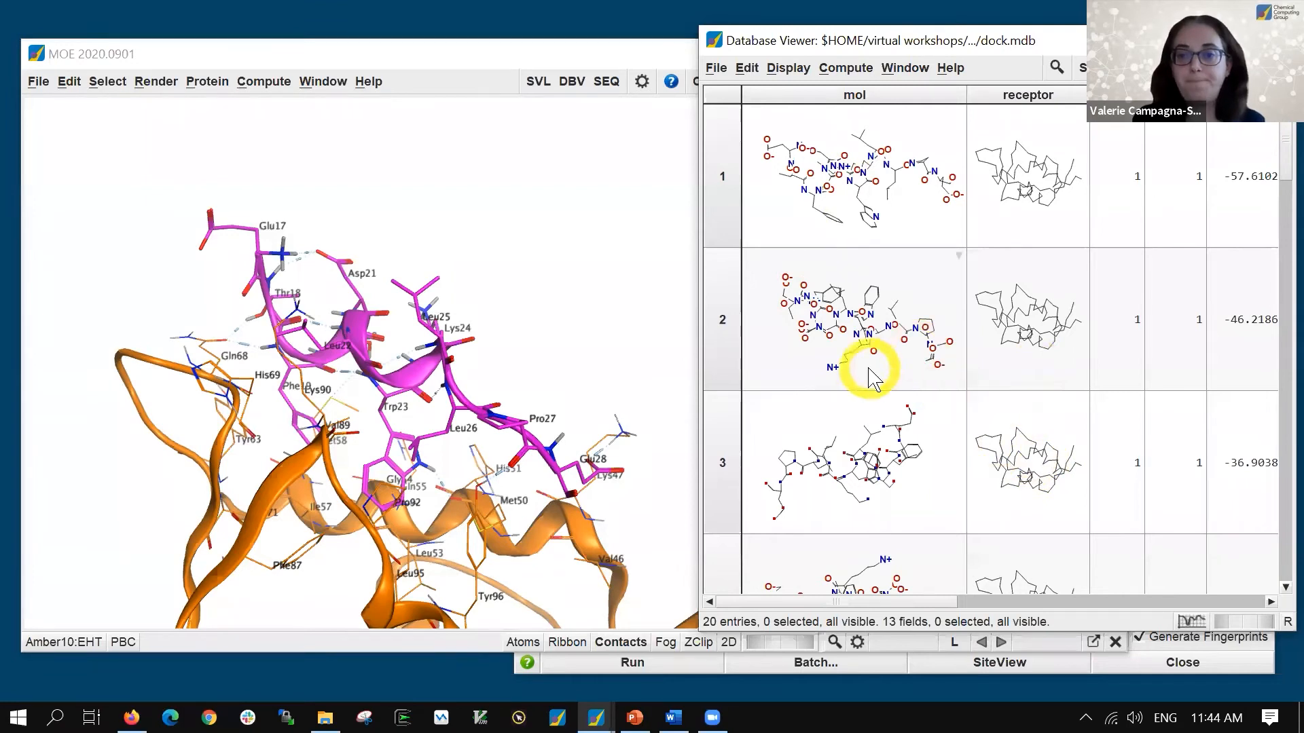
pyautogui.keyDown('ctrl'); pyautogui.scroll(-4, 819, 254); pyautogui.keyUp('ctrl')
pyautogui.keyDown('ctrl'); pyautogui.scroll(-1, 817, 252); pyautogui.keyUp('ctrl')
pyautogui.keyDown('ctrl'); pyautogui.scroll(1, 788, 272); pyautogui.keyUp('ctrl')
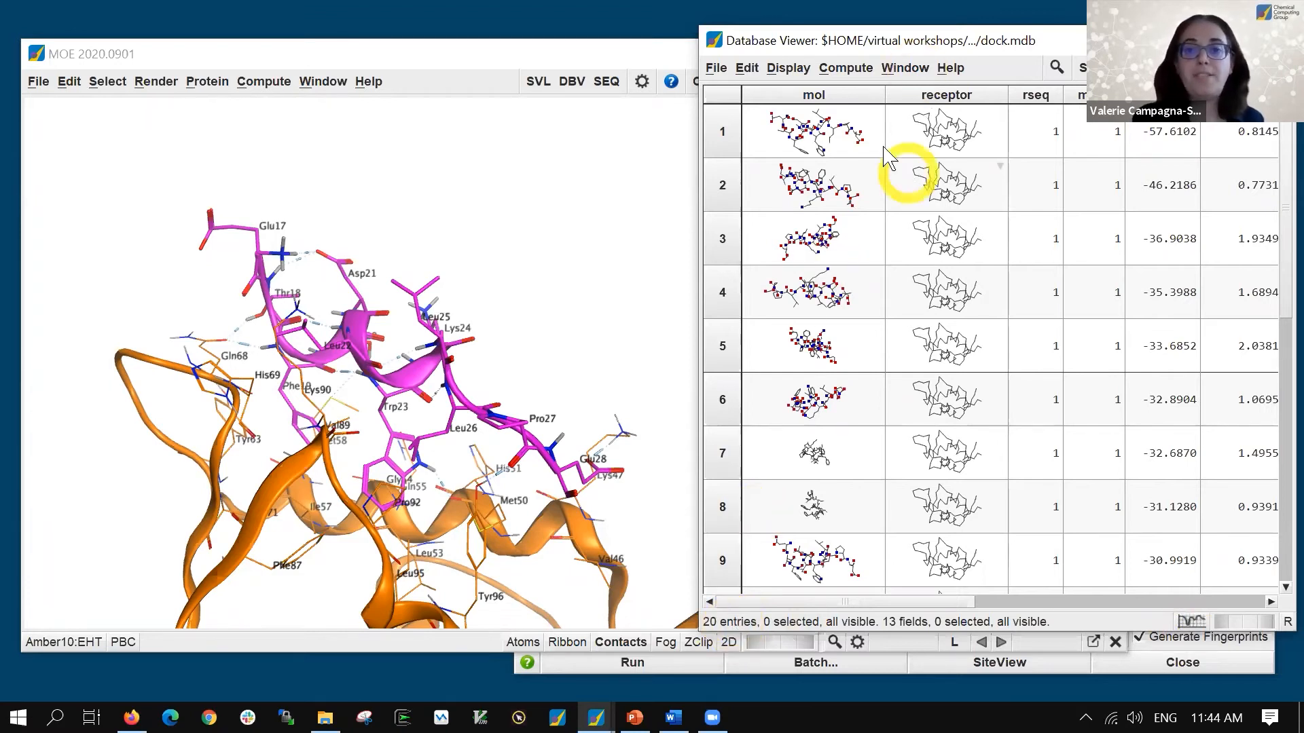
# Browse the dock.mdb poses in the 3D view with the 2D Ligand display turned off
pyautogui.click(716, 68)
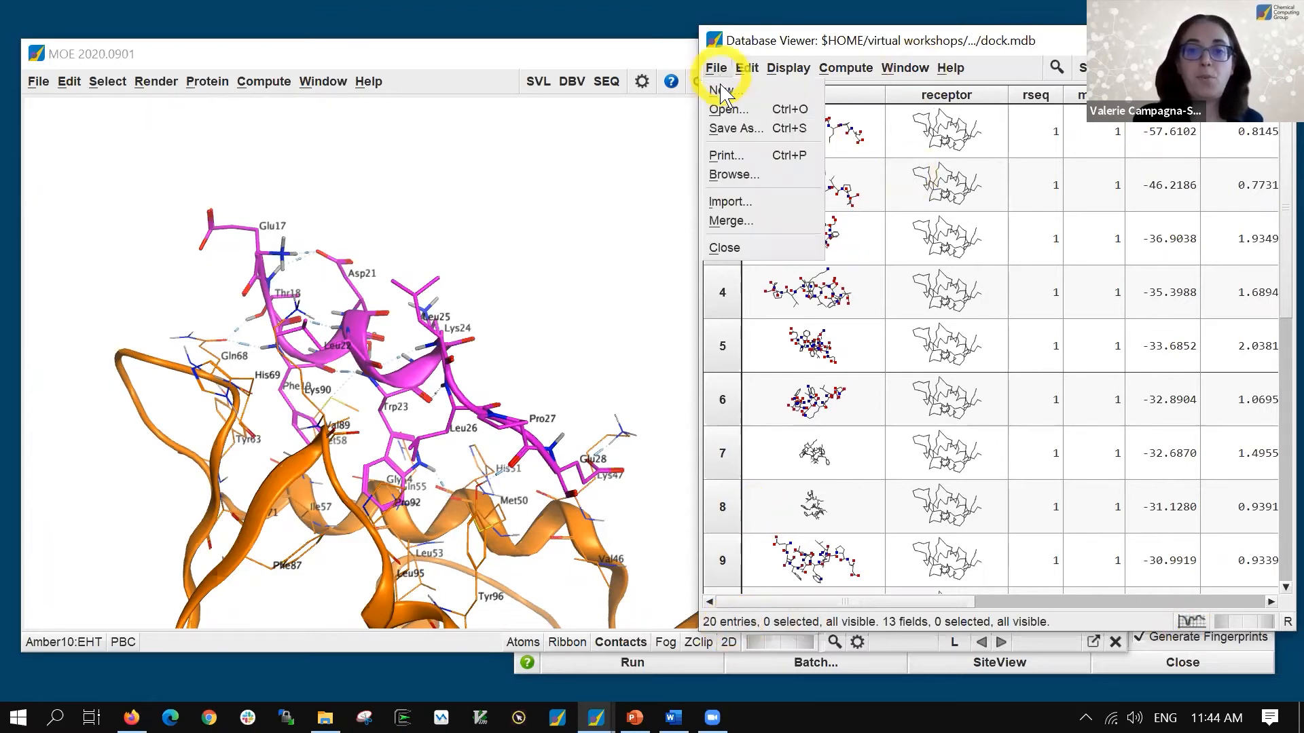
pyautogui.click(735, 174)
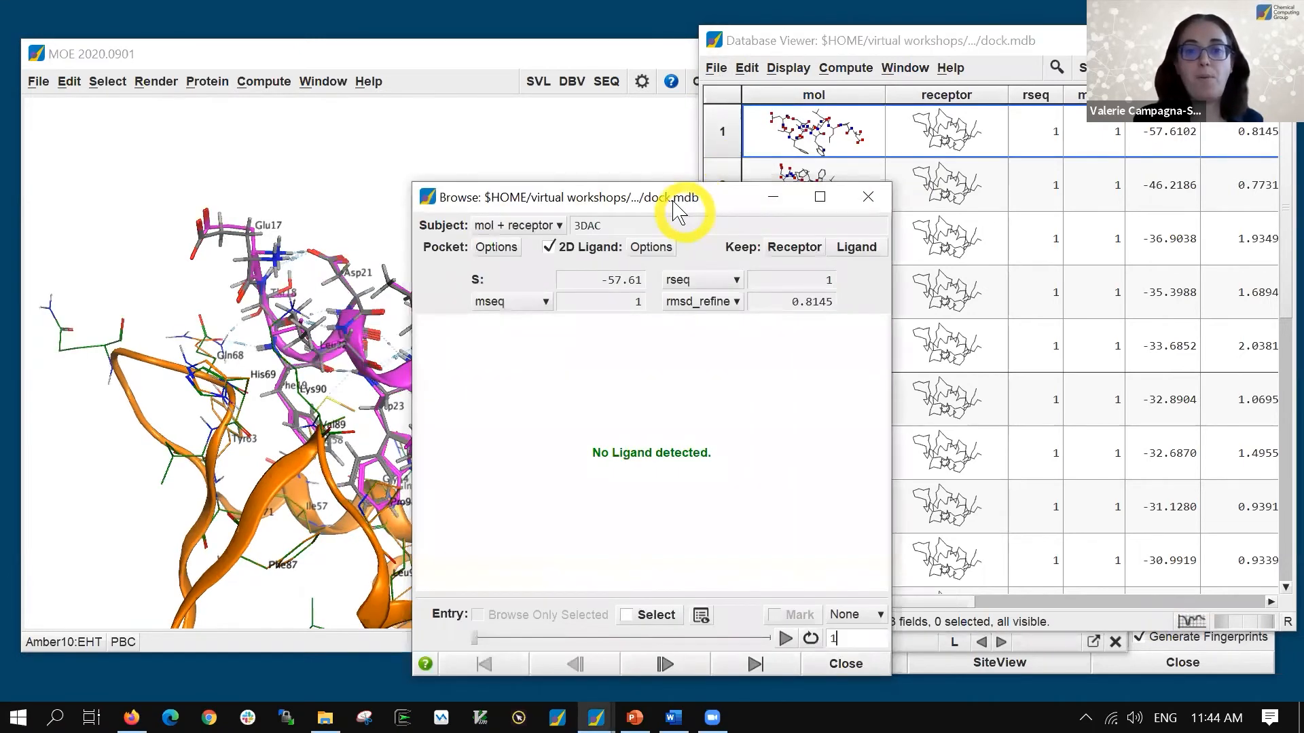
pyautogui.moveTo(681, 204); pyautogui.dragTo(960, 298)
pyautogui.click(913, 252)
# Colour the atoms of the docked Receptor p53 pose cyan to compare it with the original magenta peptide
pyautogui.click(1034, 164)
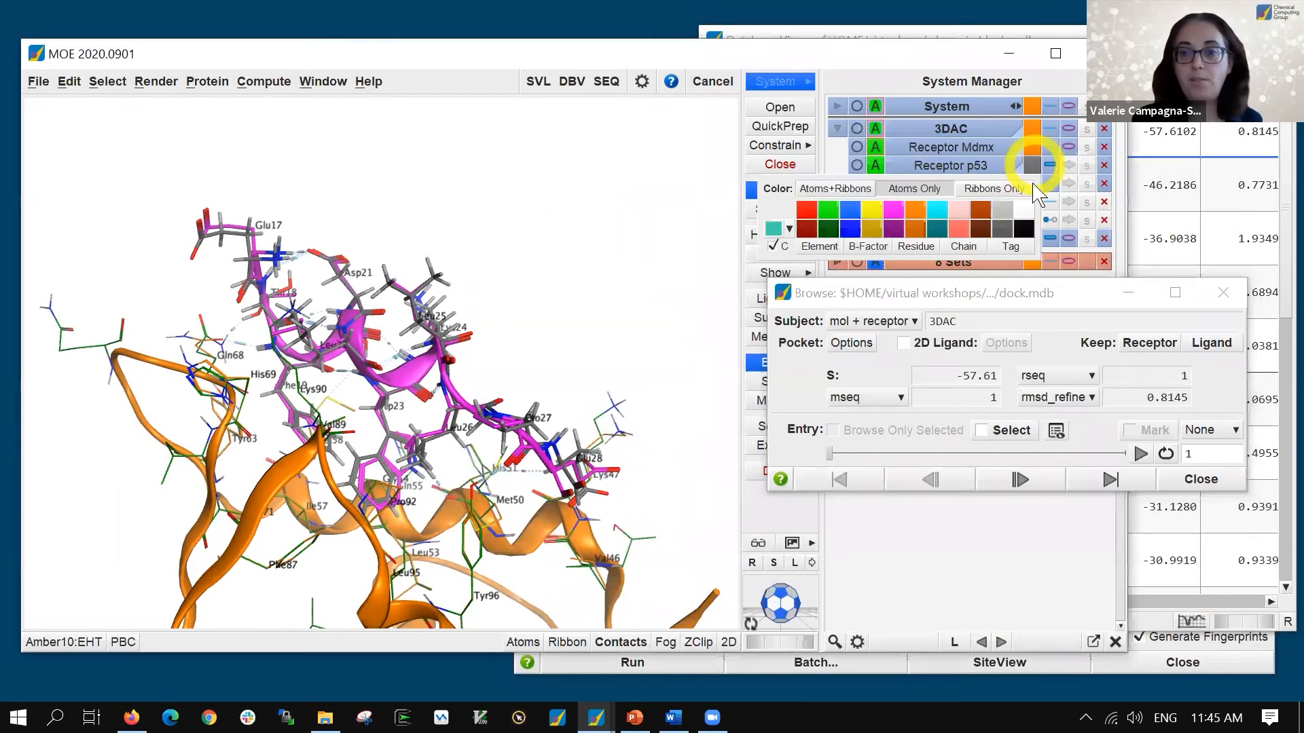
pyautogui.click(937, 216)
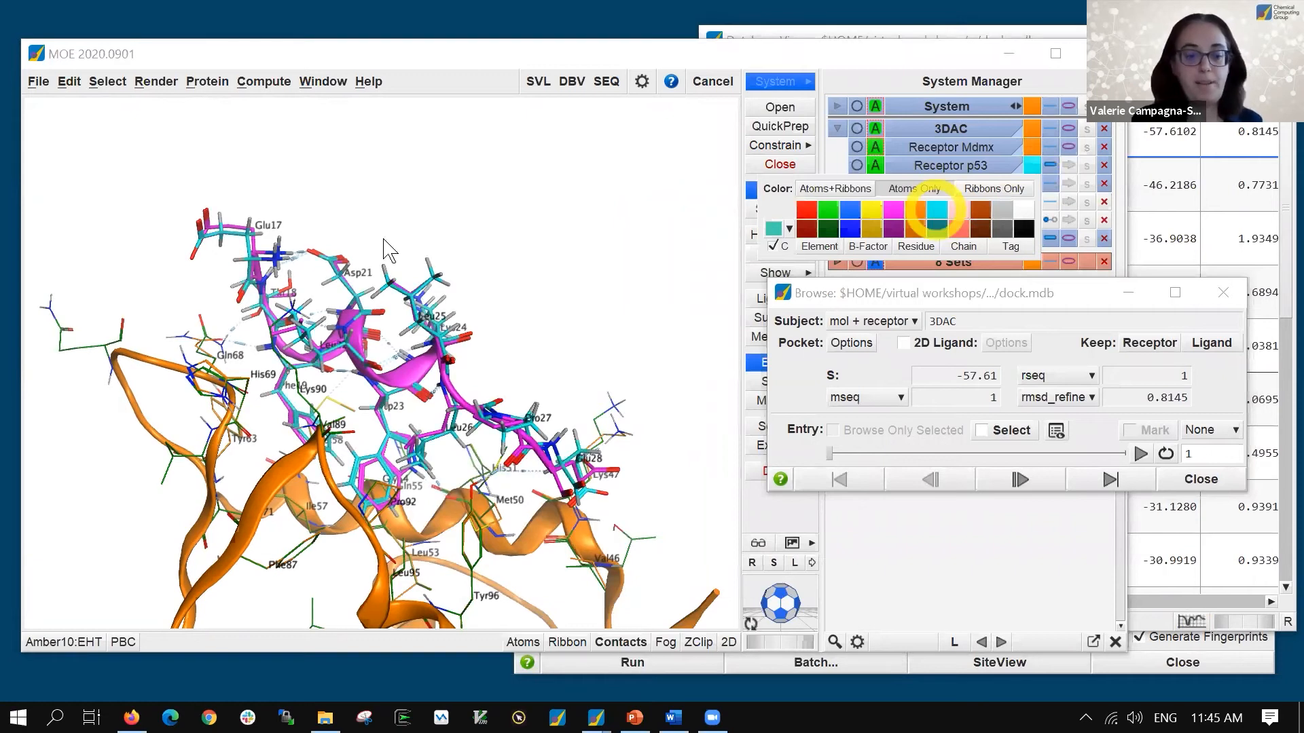
pyautogui.scroll(3, 380, 235)
pyautogui.moveTo(390, 248); pyautogui.dragTo(448, 411, button='middle')
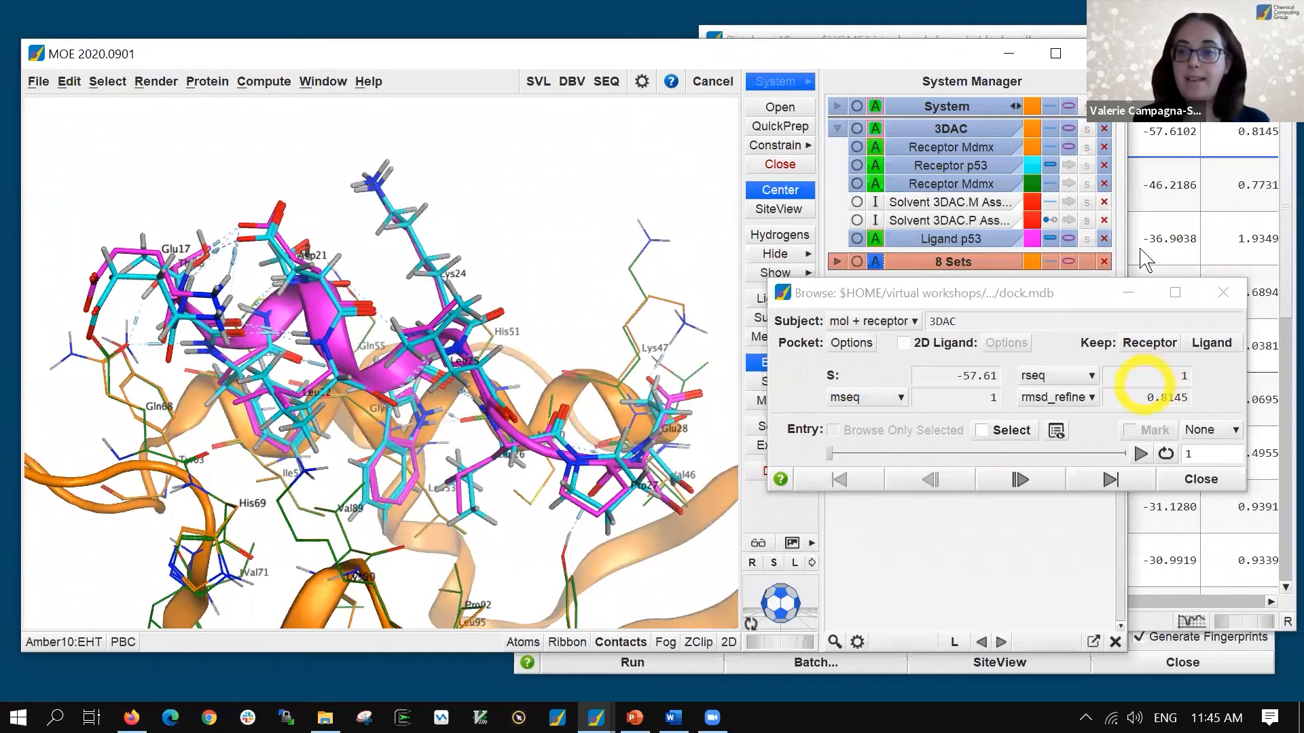
# Show a ribbon on the docked p53 pose, colour it cyan, and compare it with the crystal peptide
pyautogui.click(1069, 184)
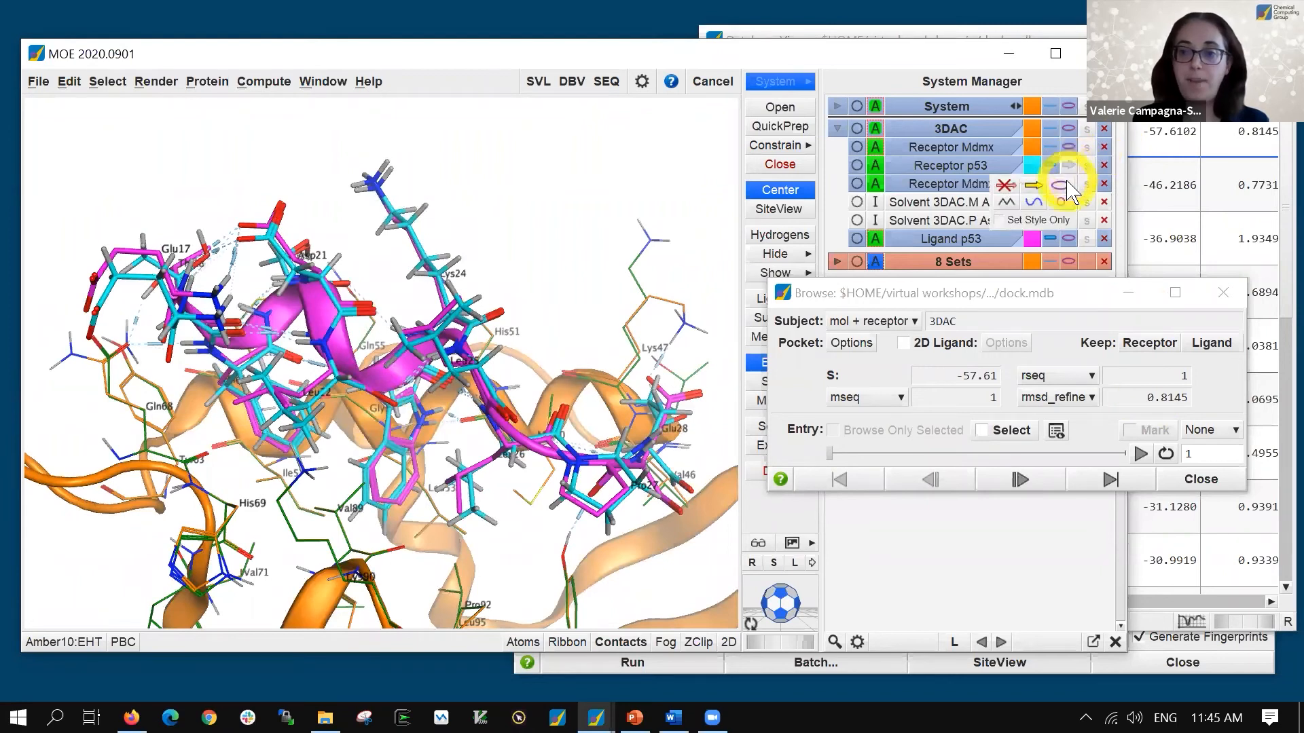
pyautogui.click(1061, 185)
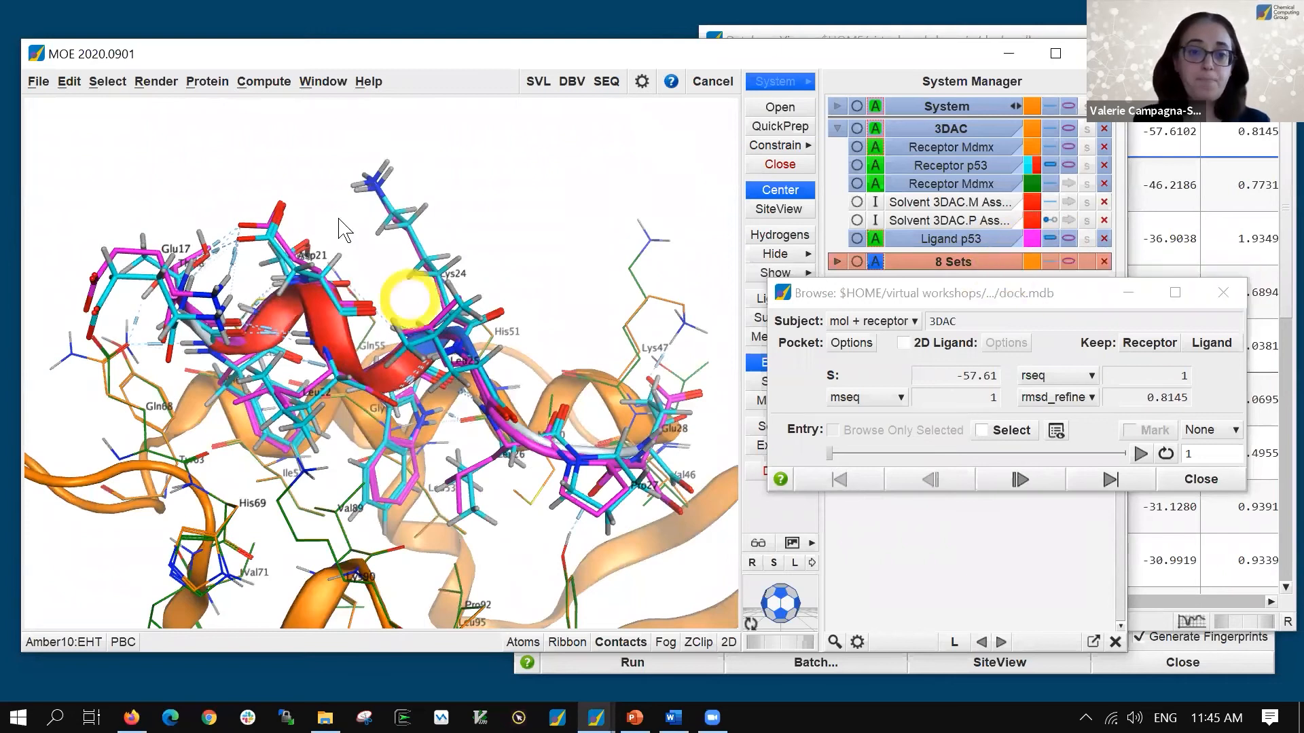
pyautogui.click(1030, 171)
pyautogui.click(937, 209)
pyautogui.moveTo(448, 343); pyautogui.dragTo(393, 437, button='middle')
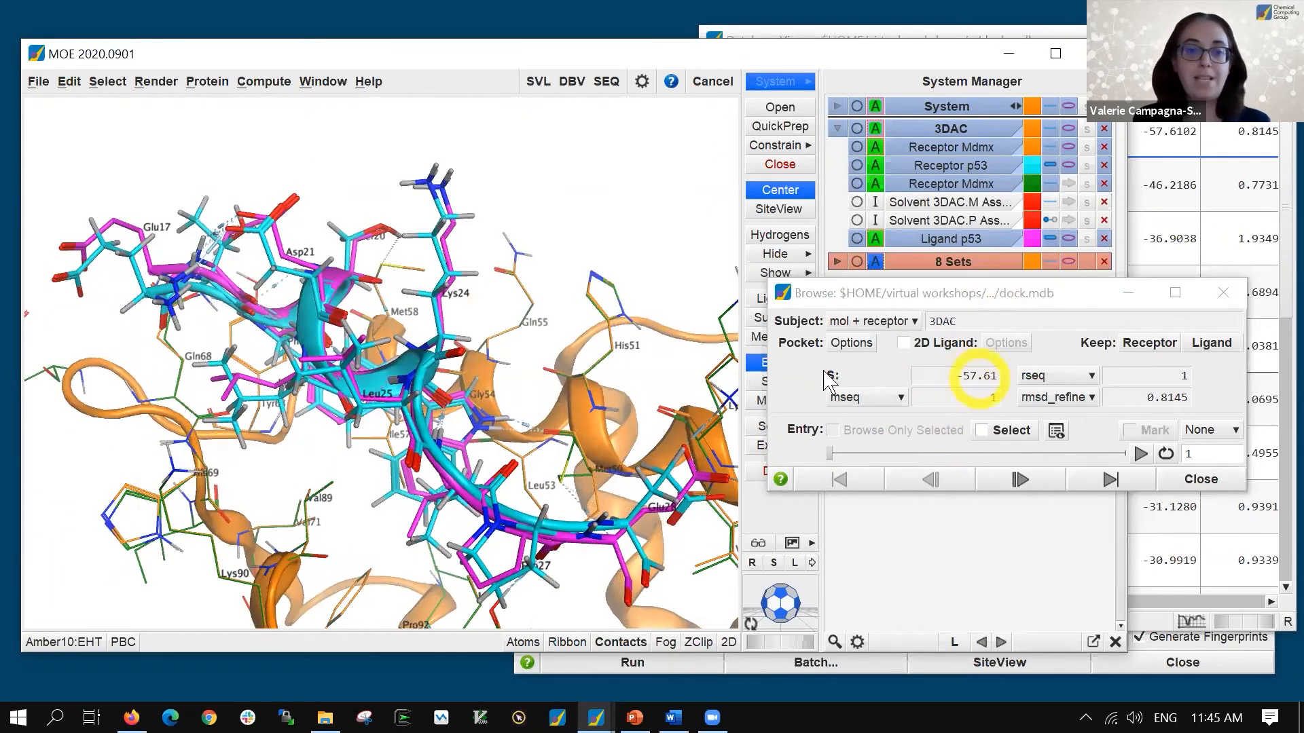
pyautogui.moveTo(567, 349); pyautogui.dragTo(679, 285, button='middle')
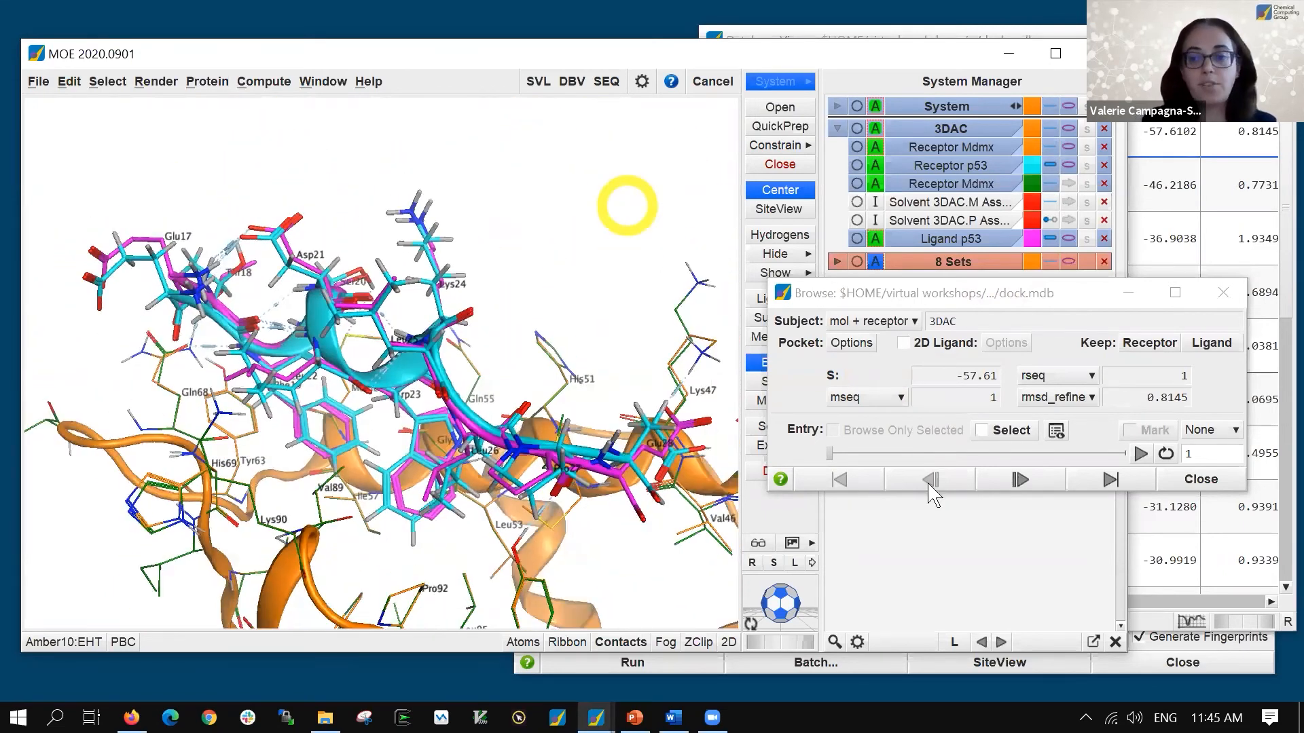
# Go through docking poses 1 to 6 against the original p53 peptide and return to pose 1
pyautogui.click(1019, 480)
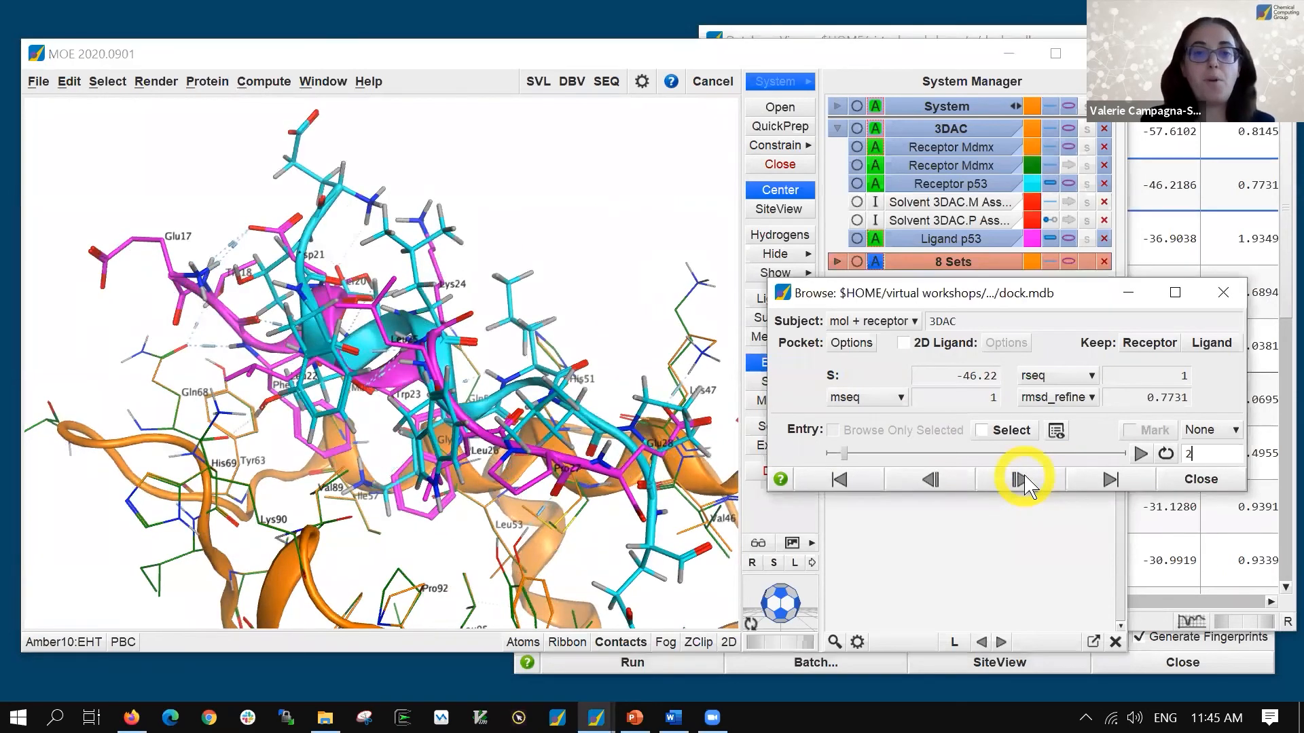
pyautogui.moveTo(271, 340); pyautogui.dragTo(333, 343, button='middle')
pyautogui.click(1022, 478)
pyautogui.click(1035, 477)
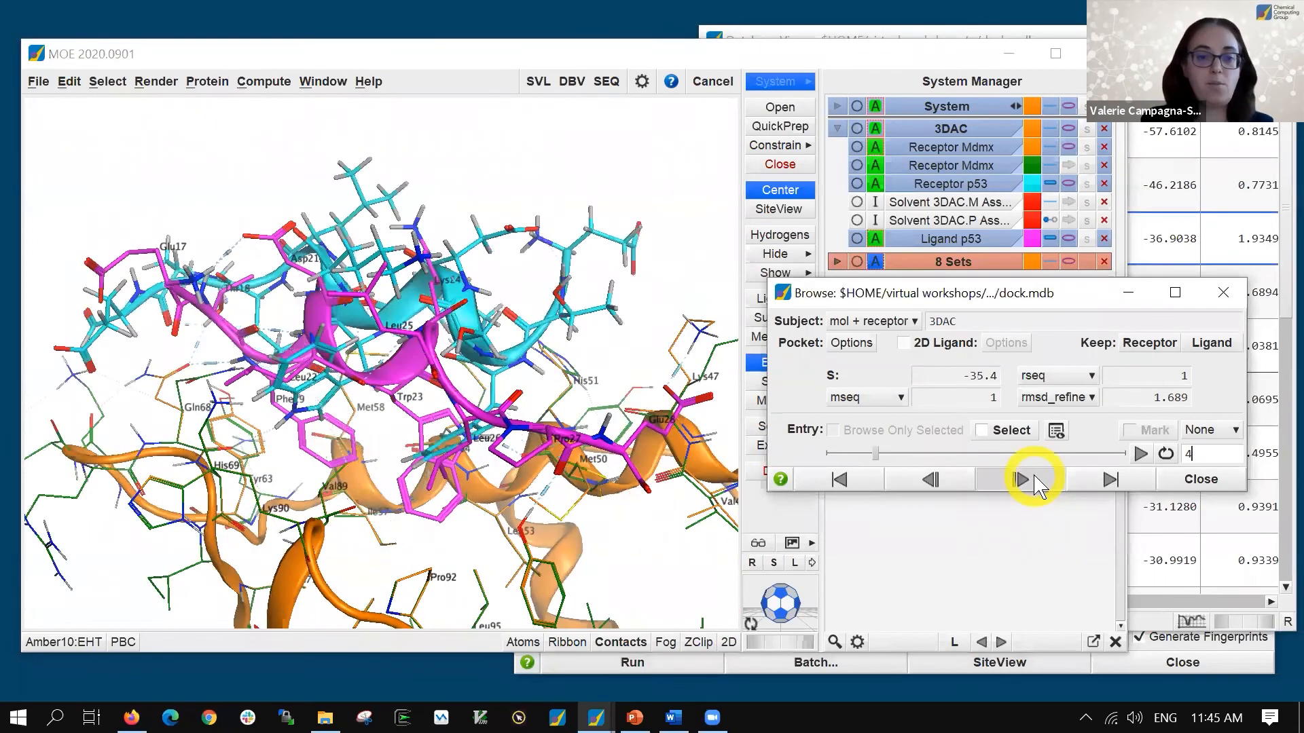
pyautogui.click(1035, 477)
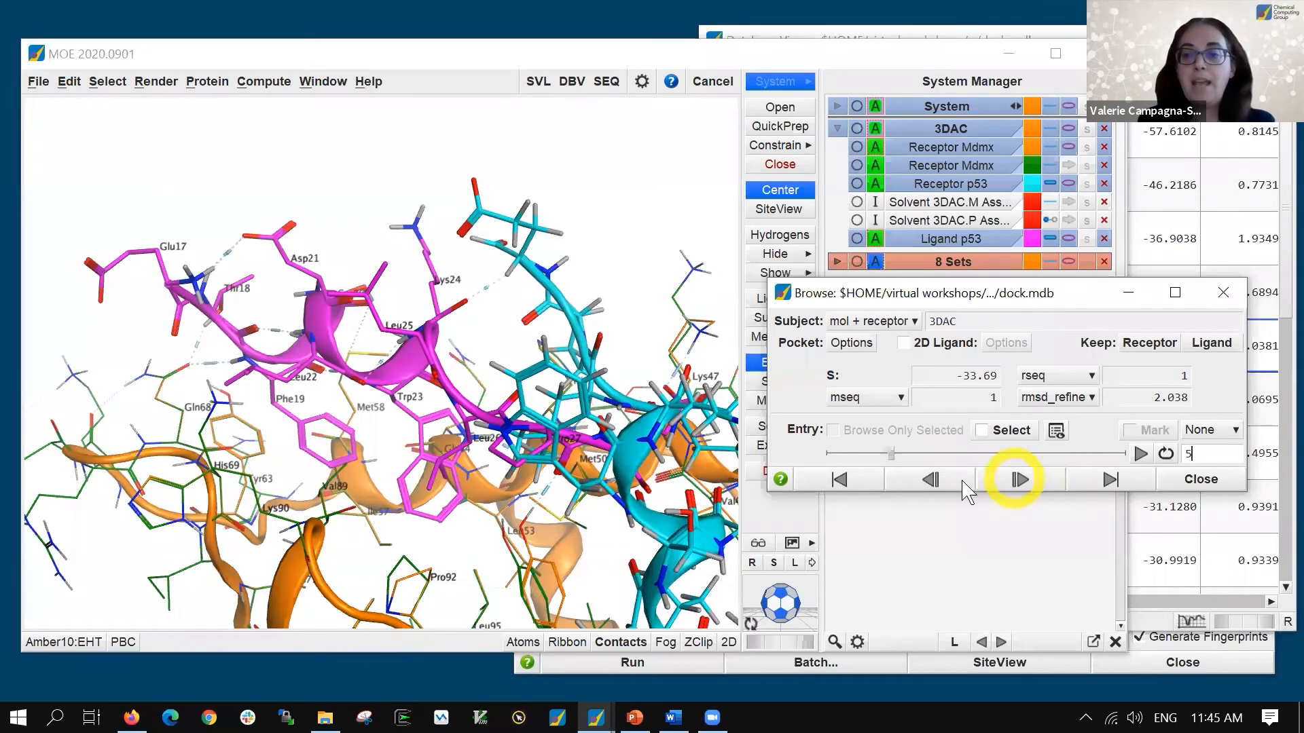
pyautogui.click(1018, 479)
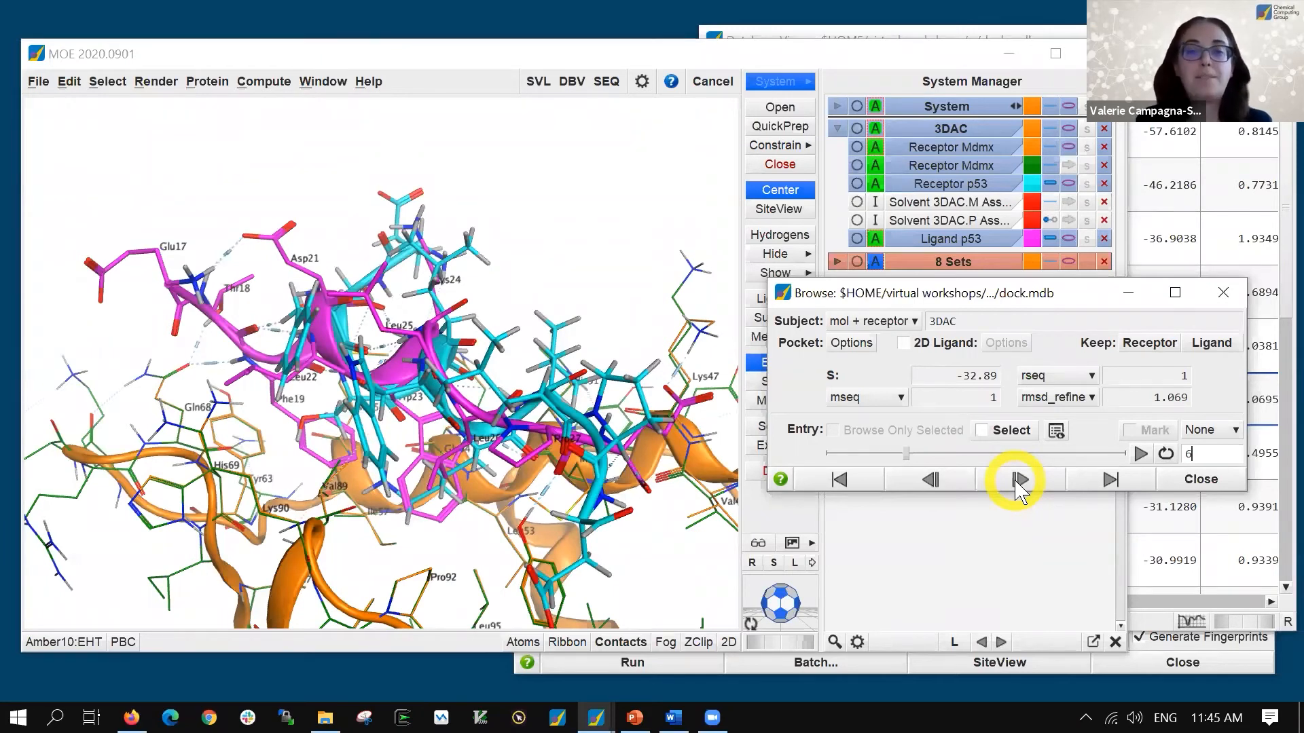
pyautogui.click(945, 479)
pyautogui.click(945, 481)
pyautogui.click(946, 479)
pyautogui.click(946, 479)
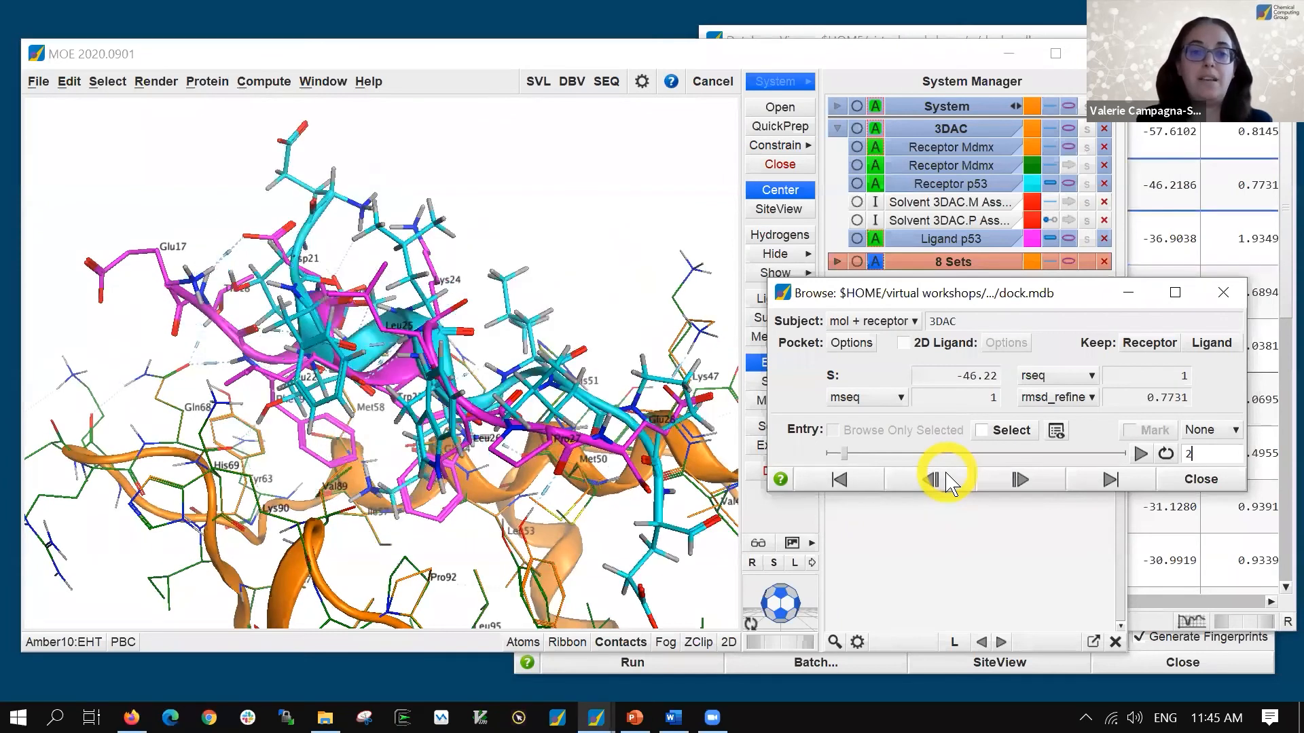
pyautogui.click(945, 480)
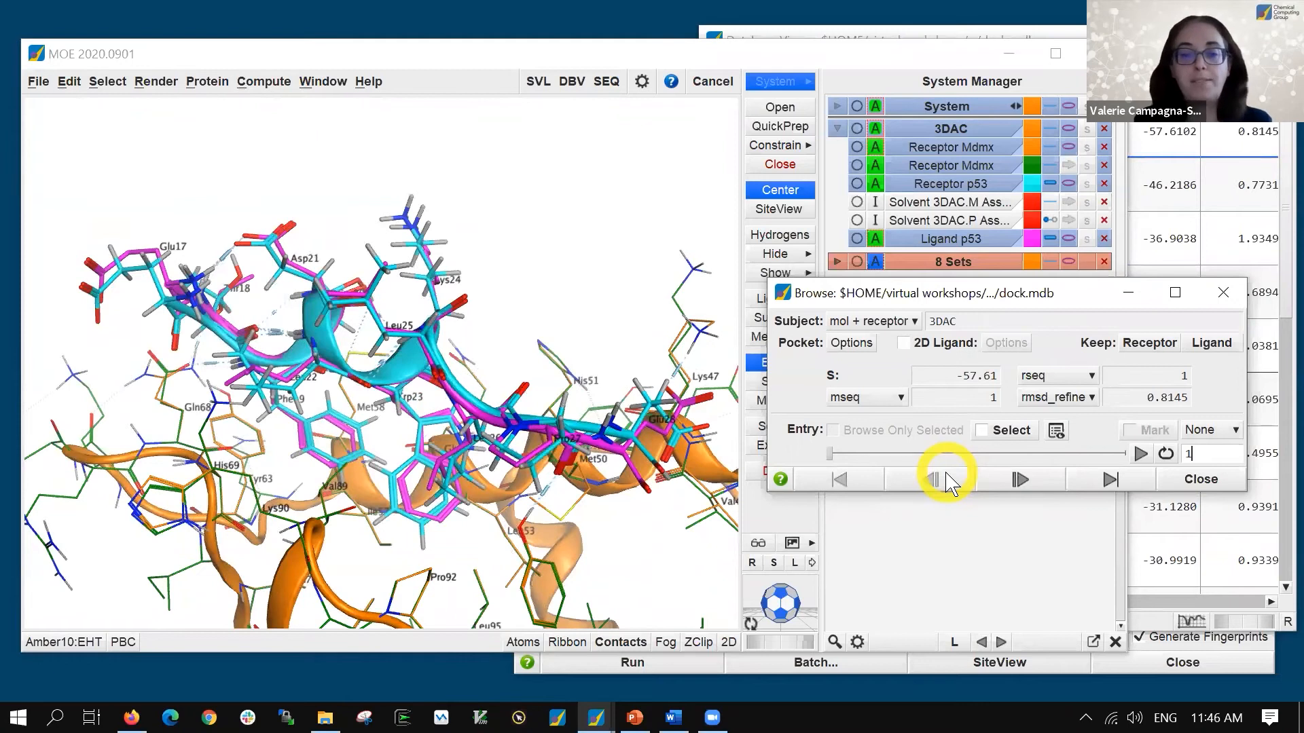
# Close the pose browser and switch to the Protein-Ligand Docking slide in PowerPoint
pyautogui.click(1223, 292)
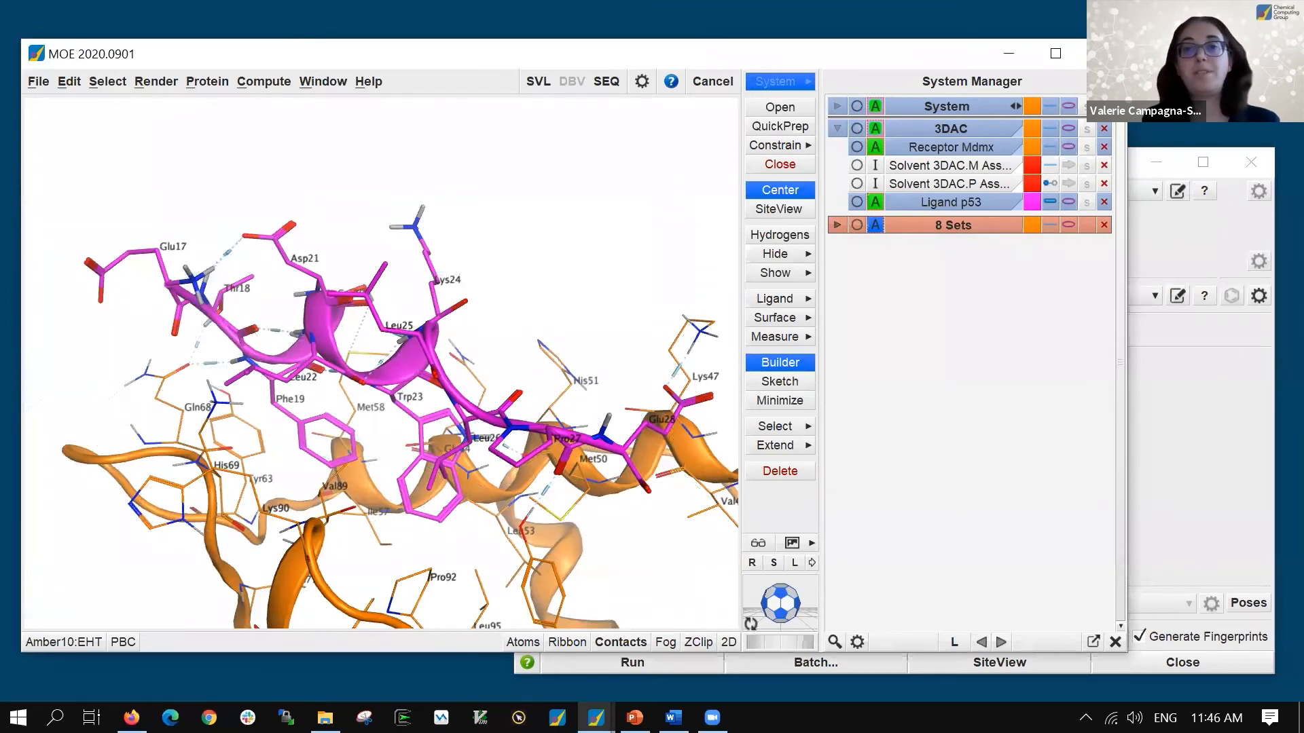
pyautogui.click(1190, 239)
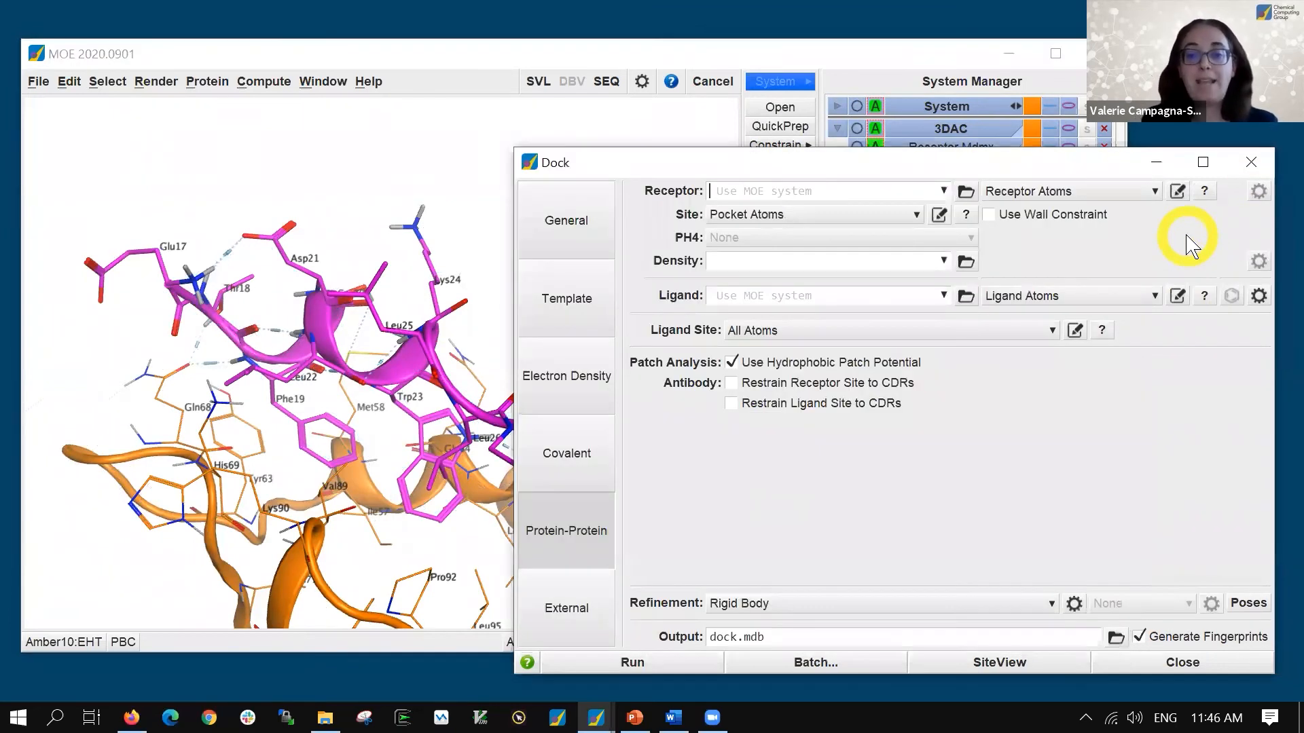
pyautogui.click(635, 718)
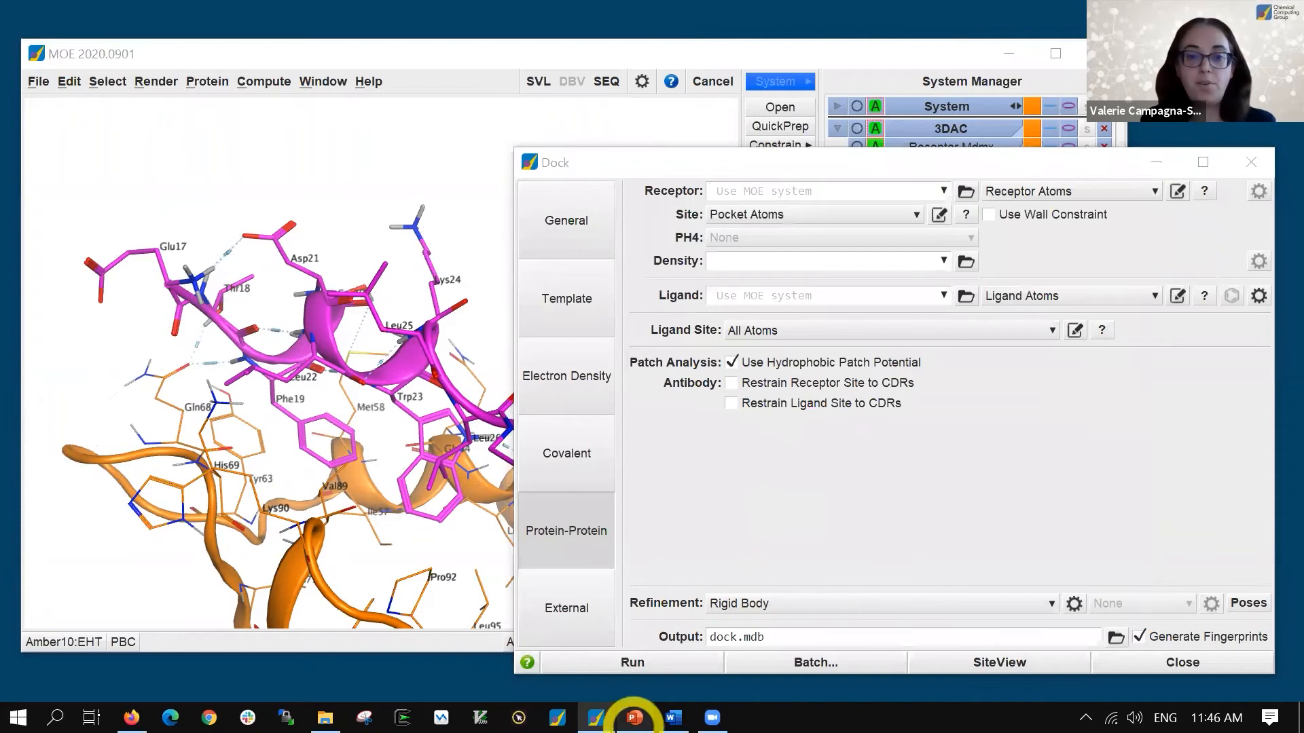
pyautogui.click(671, 533)
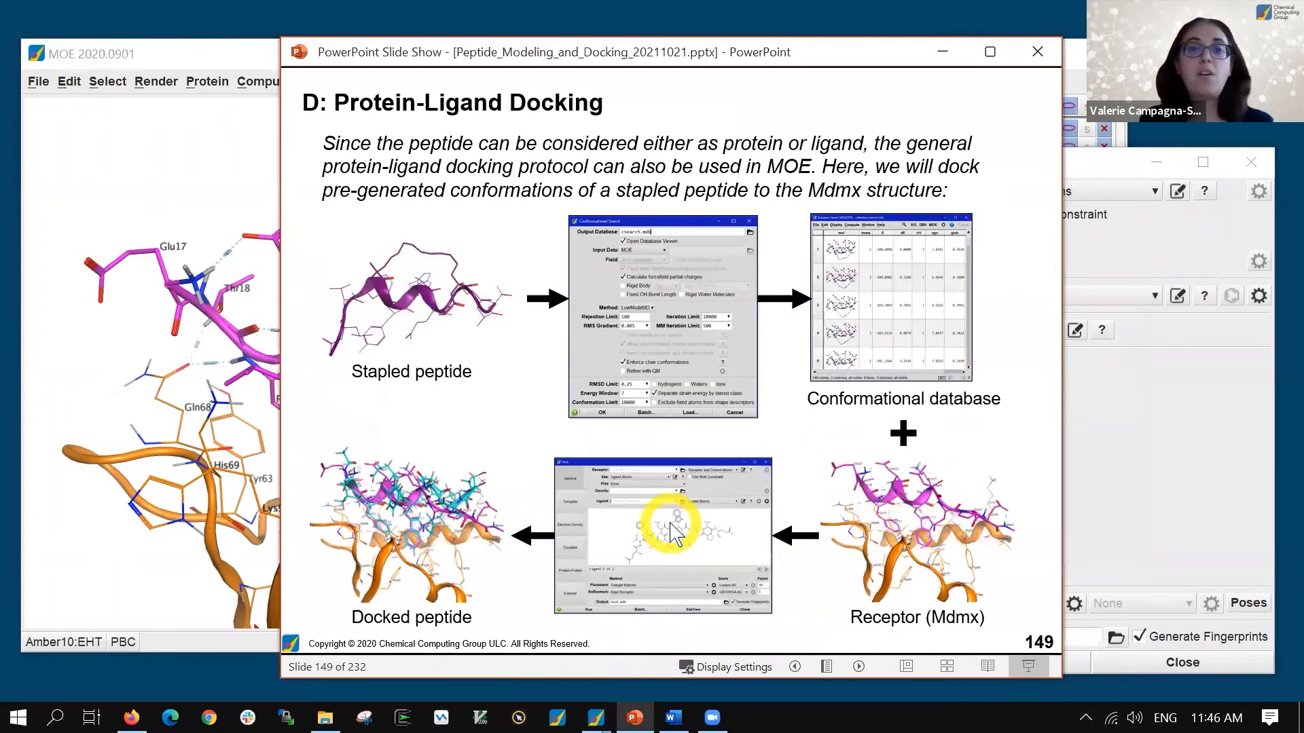
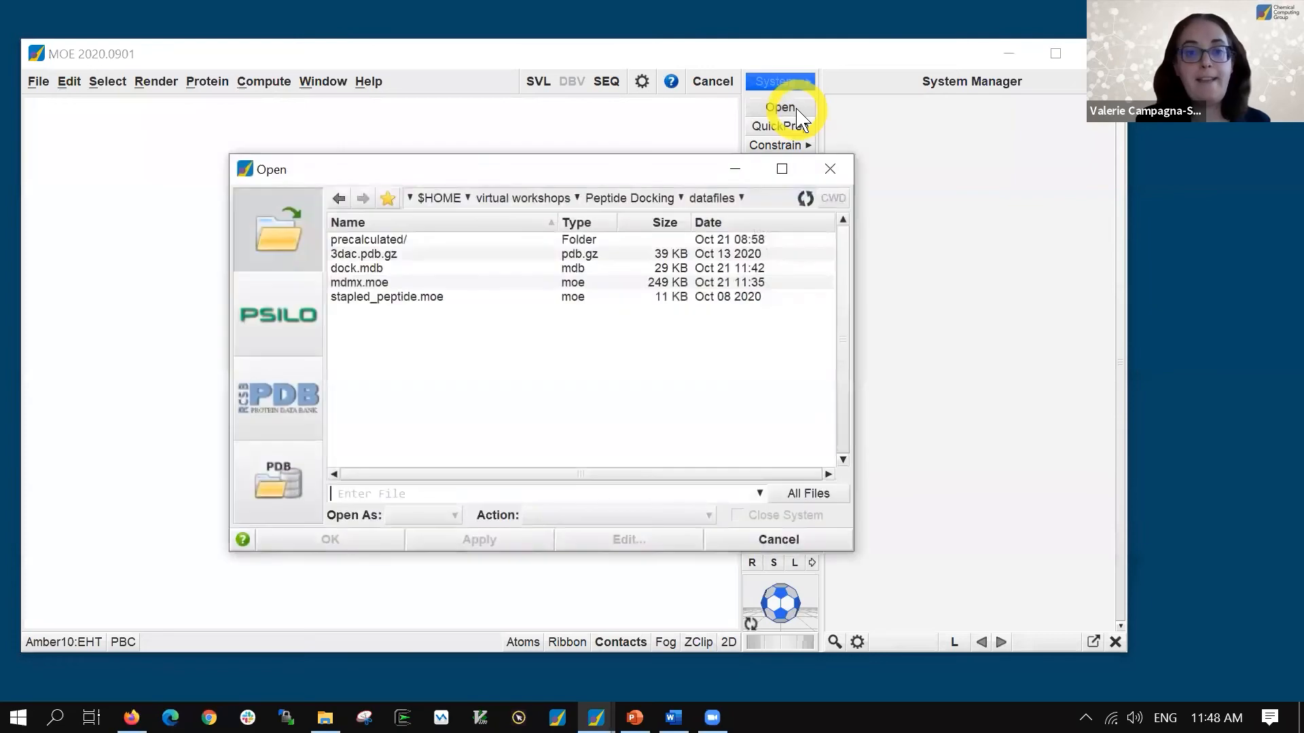
# Open stapled_peptide.moe from the datafiles folder in MOE
pyautogui.click(405, 301)
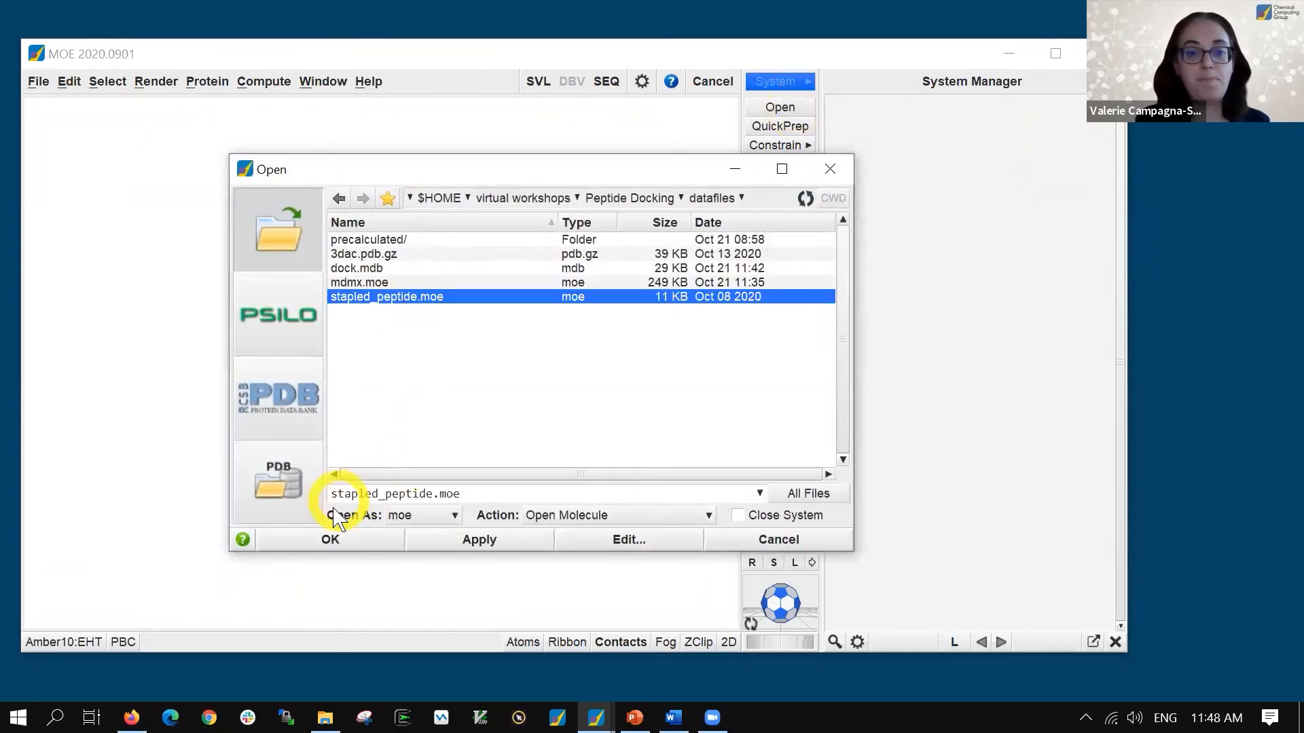
pyautogui.click(333, 542)
pyautogui.moveTo(335, 539); pyautogui.dragTo(509, 472, button='middle')
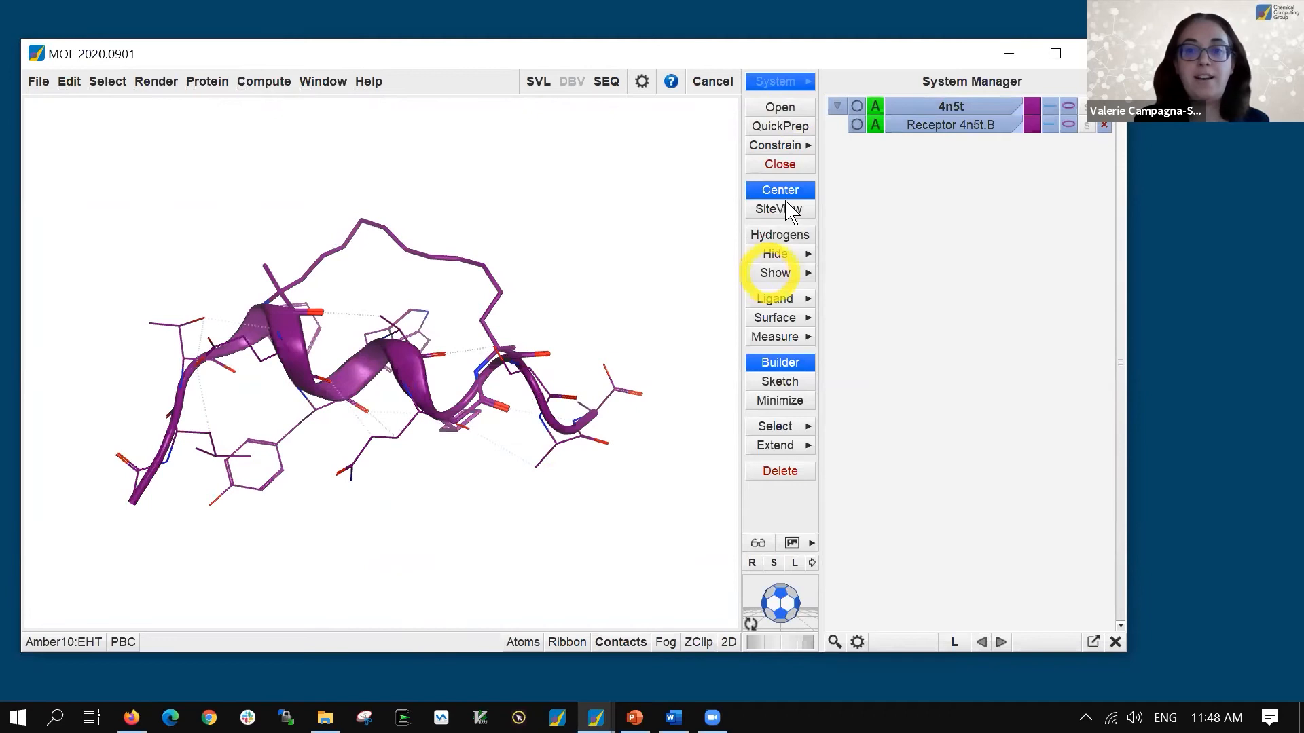
# Run QuickPrep on the stapled peptide with the Receptor tether and the fixing of distant atoms disabled
pyautogui.click(799, 129)
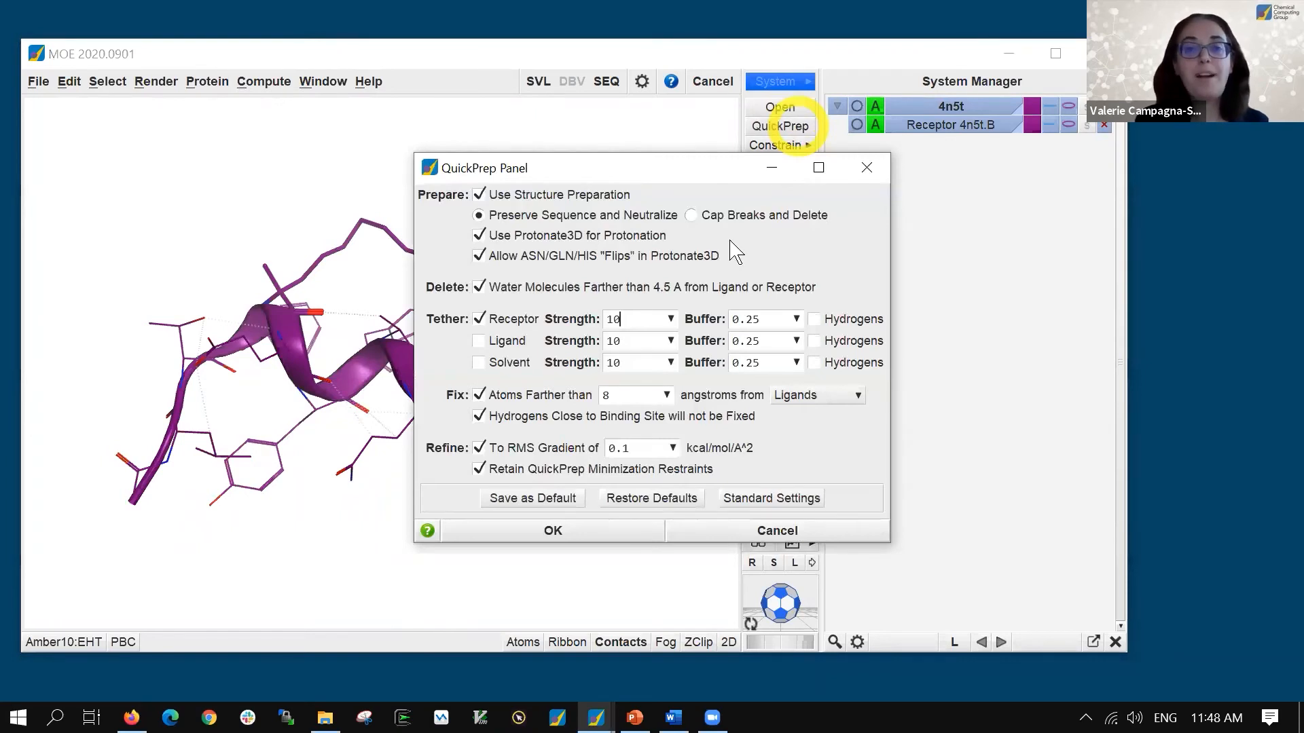
pyautogui.click(479, 319)
pyautogui.click(479, 395)
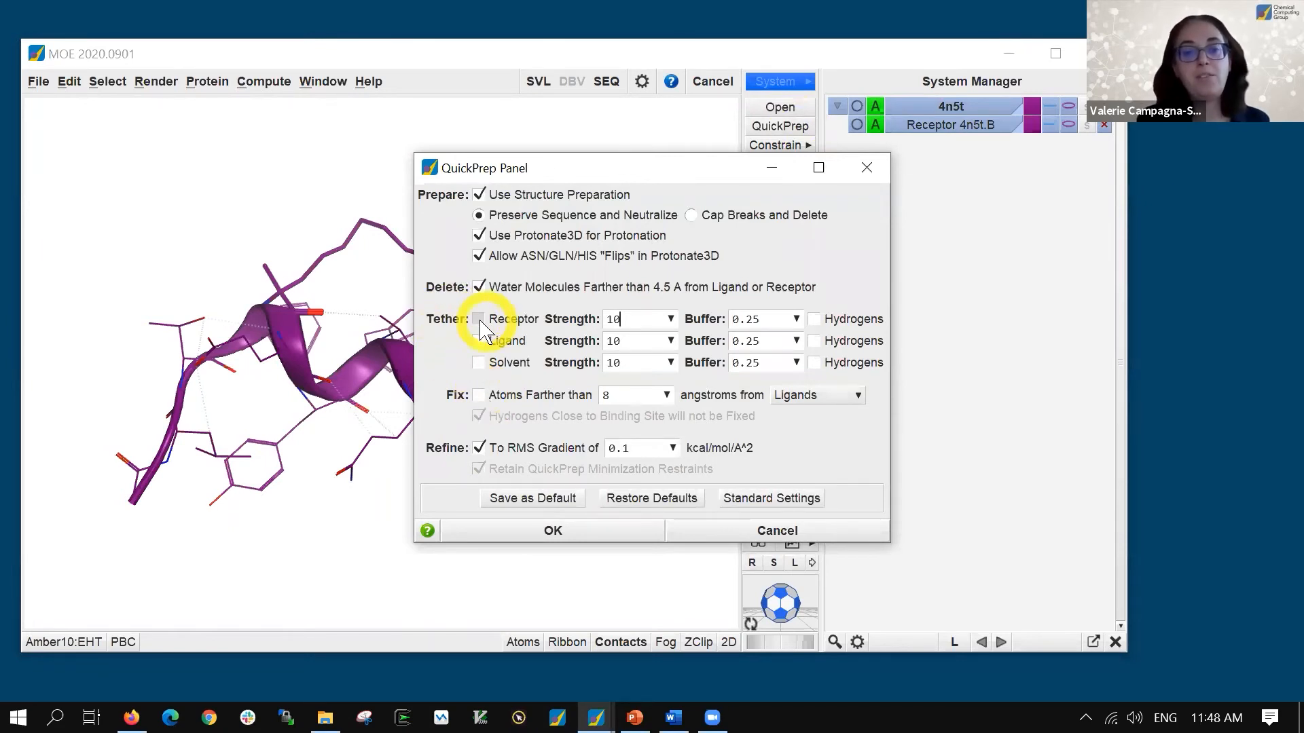
pyautogui.click(542, 532)
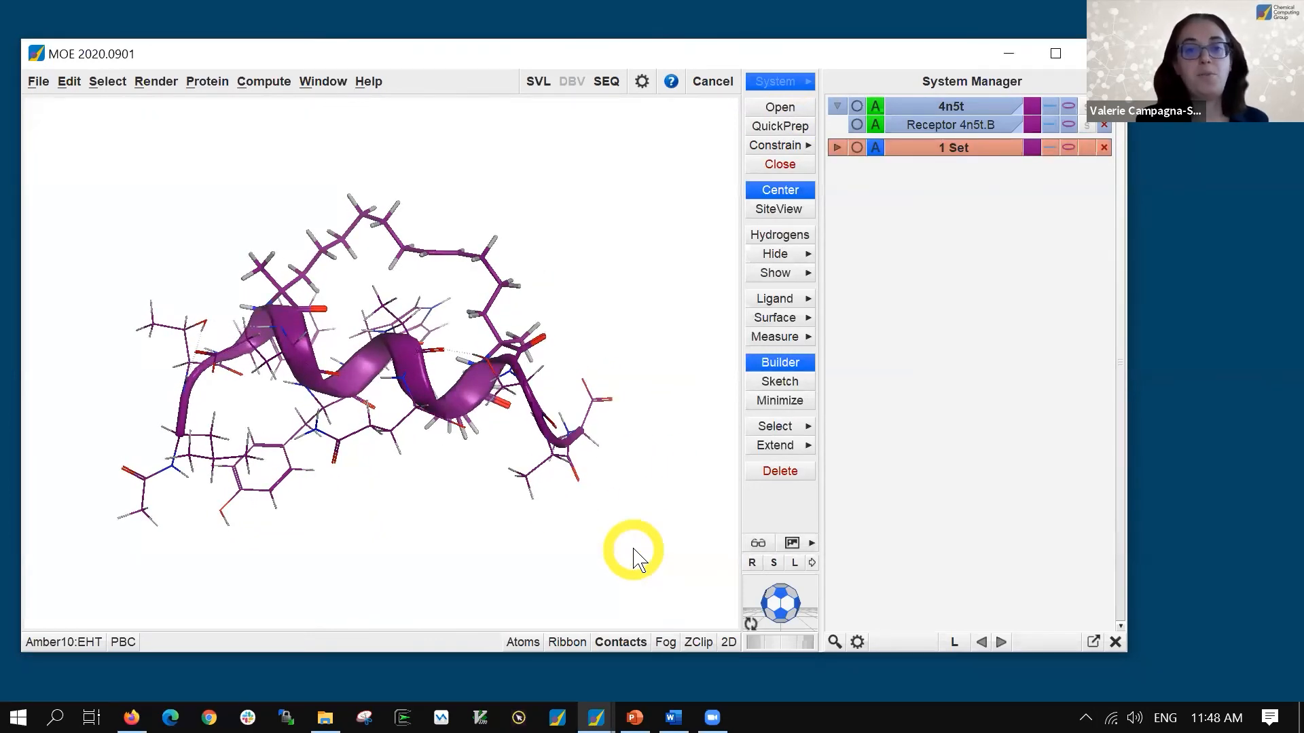
# Inspect the prepared stapled peptide in 3D and display its residue sequence in the Sequence Editor
pyautogui.moveTo(632, 540); pyautogui.dragTo(586, 487, button='middle')
pyautogui.scroll(3, 588, 393)
pyautogui.moveTo(558, 405); pyautogui.dragTo(417, 401, button='middle')
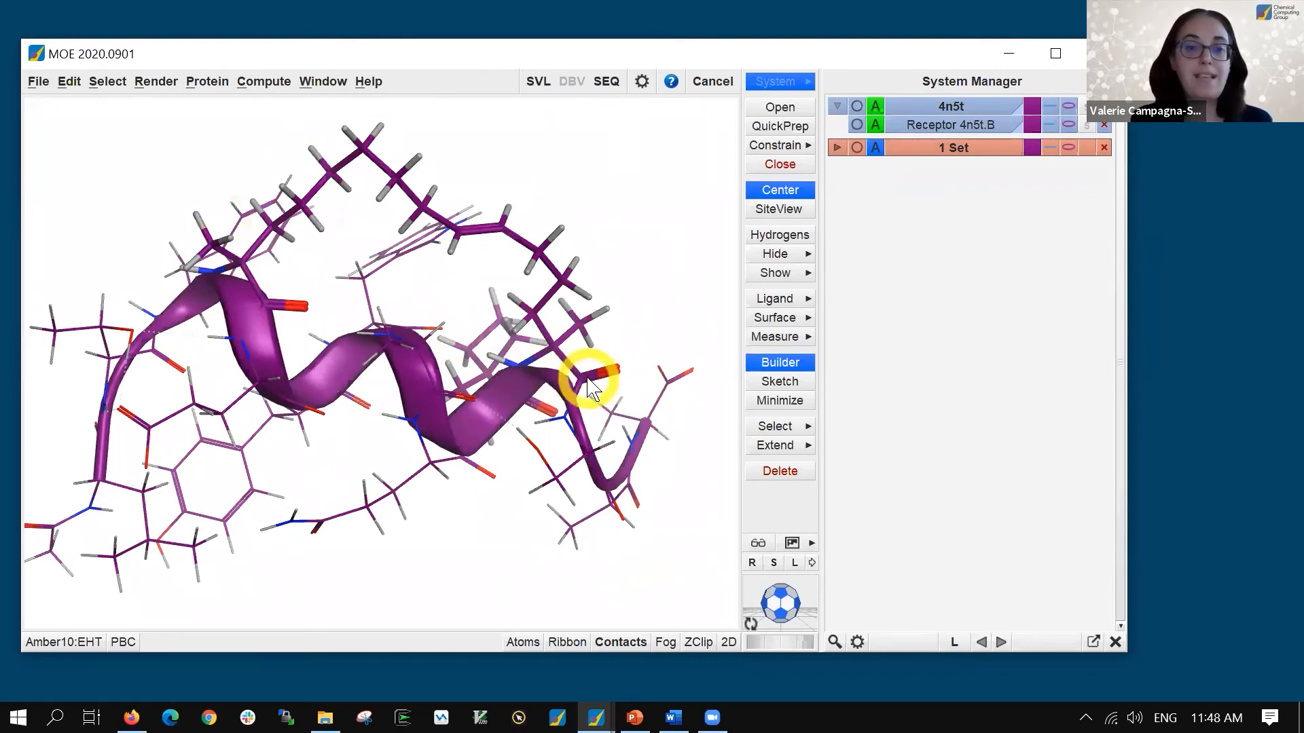
pyautogui.moveTo(533, 435); pyautogui.dragTo(499, 262, button='middle')
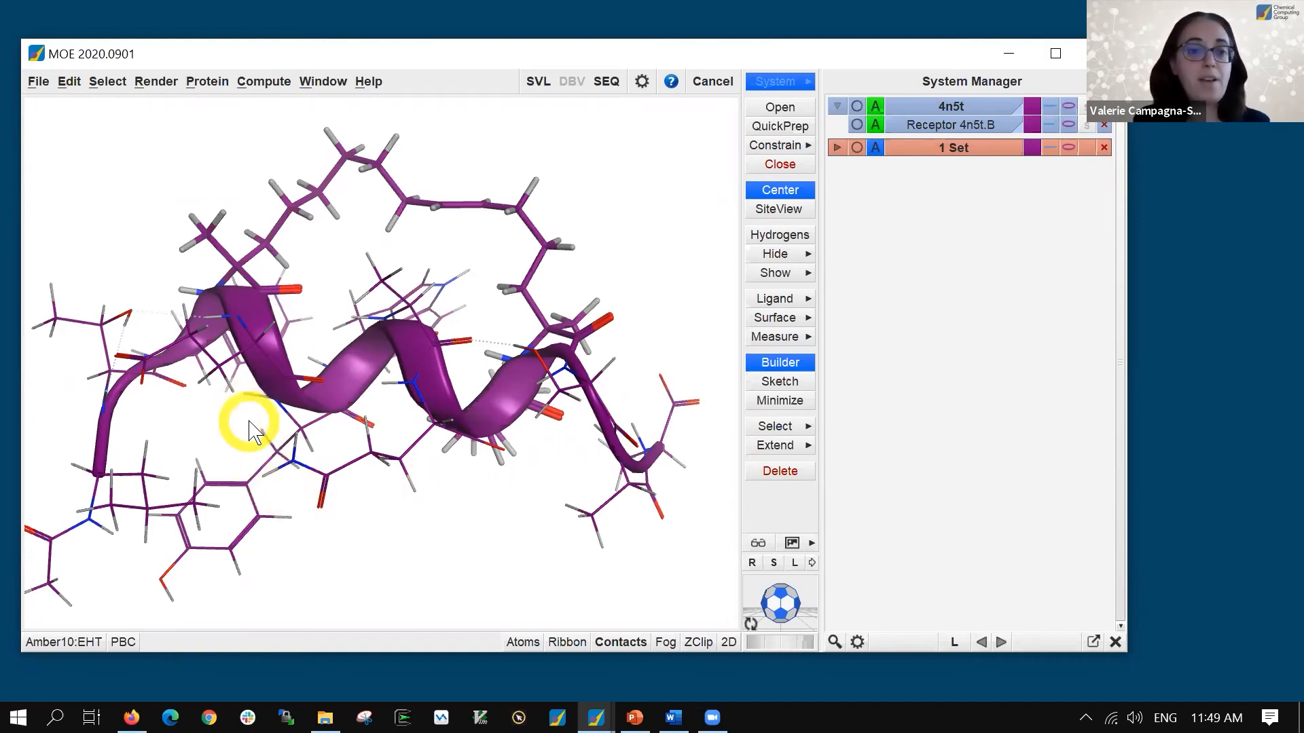
pyautogui.scroll(-2, 517, 501)
pyautogui.moveTo(518, 504)
pyautogui.mouseDown(button='middle')
pyautogui.moveTo(435, 498)
pyautogui.moveTo(509, 506)
pyautogui.mouseUp(button='middle')
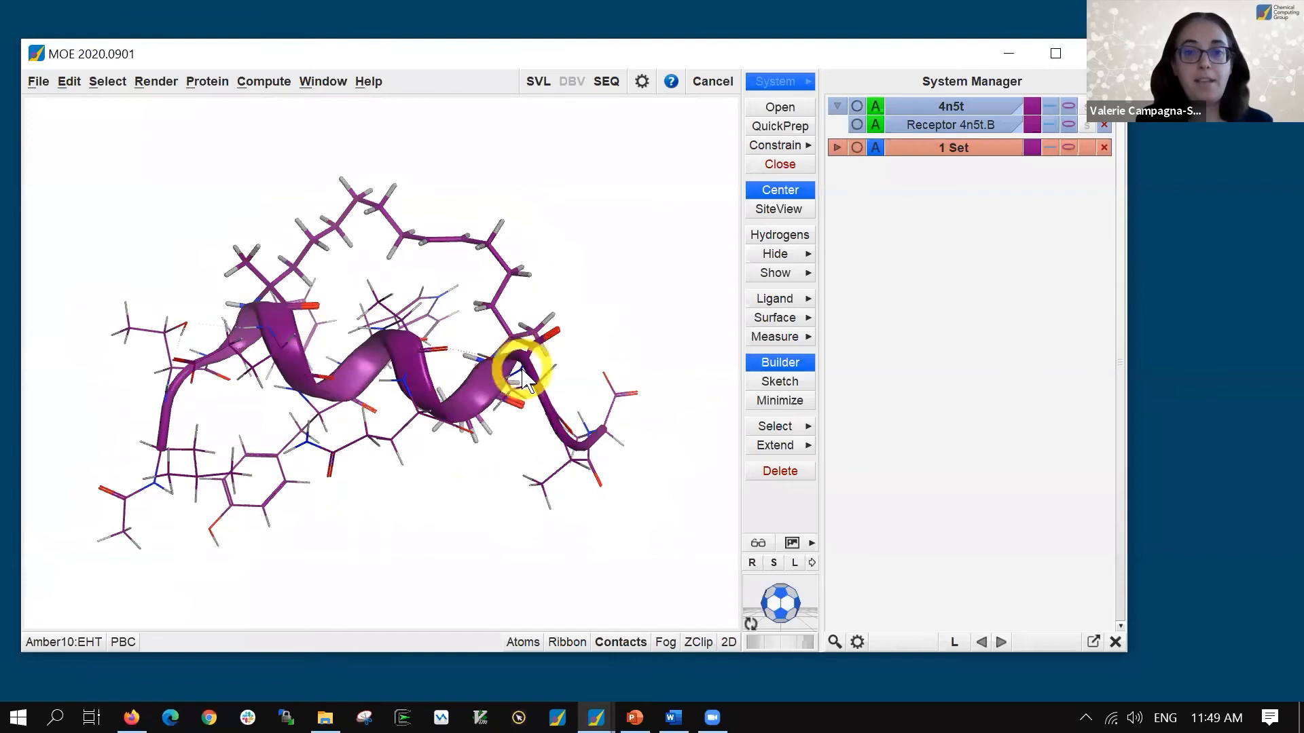
pyautogui.click(608, 82)
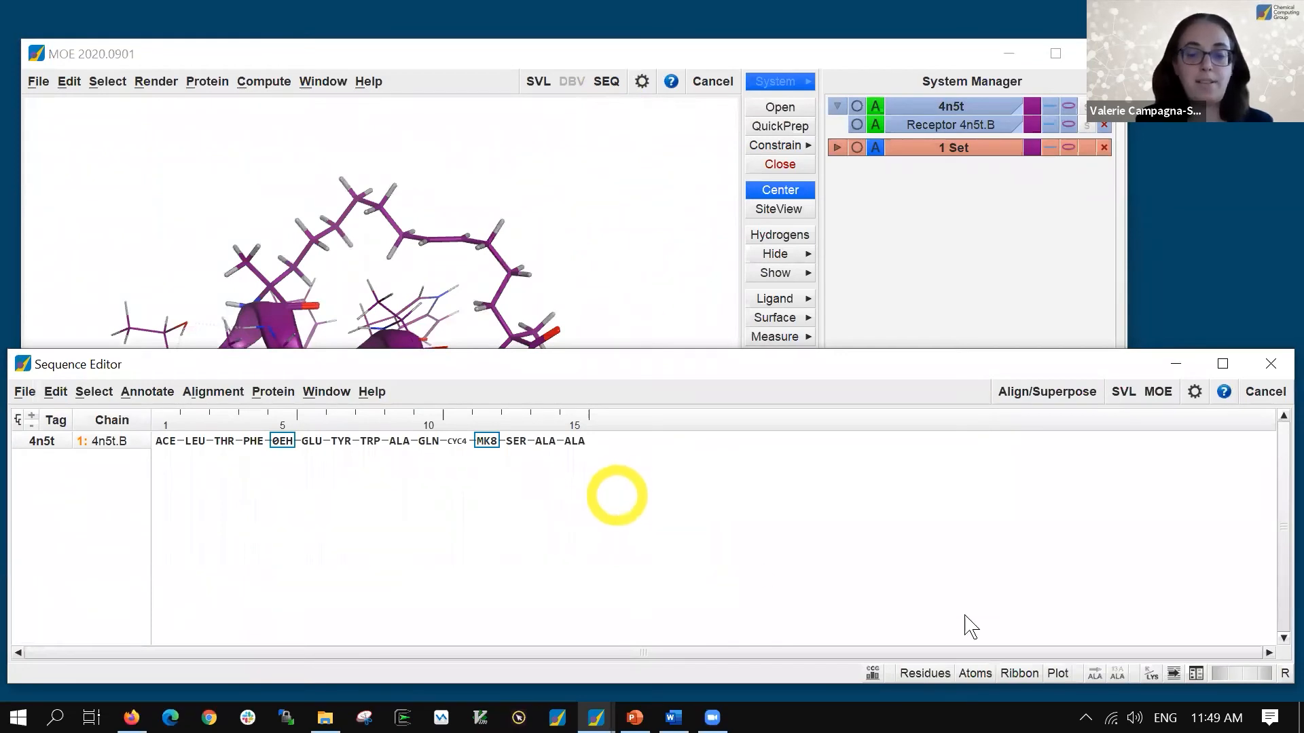
# Enlarge the sequence display, select the residues GLU through CYC4 between the two staple residues, and minimize the Sequence Editor
pyautogui.moveTo(1237, 673); pyautogui.dragTo(1267, 672)
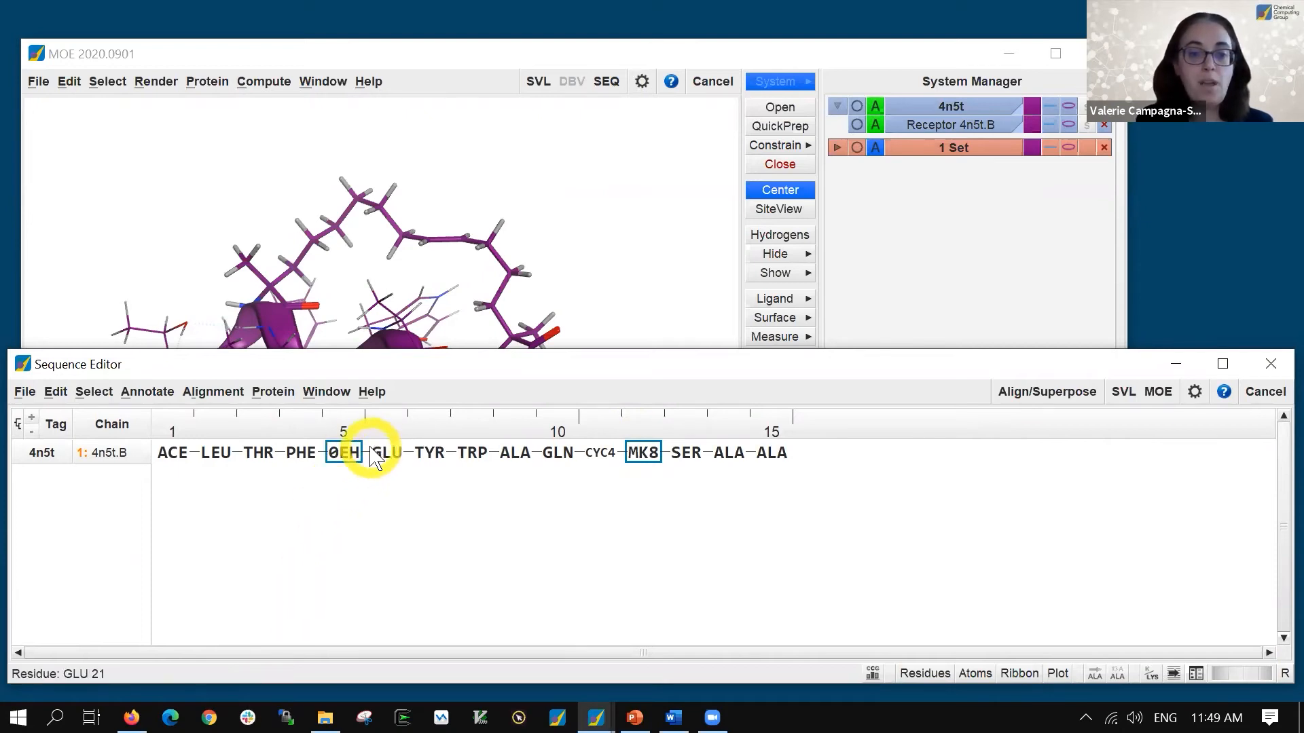
pyautogui.moveTo(375, 459); pyautogui.dragTo(614, 473)
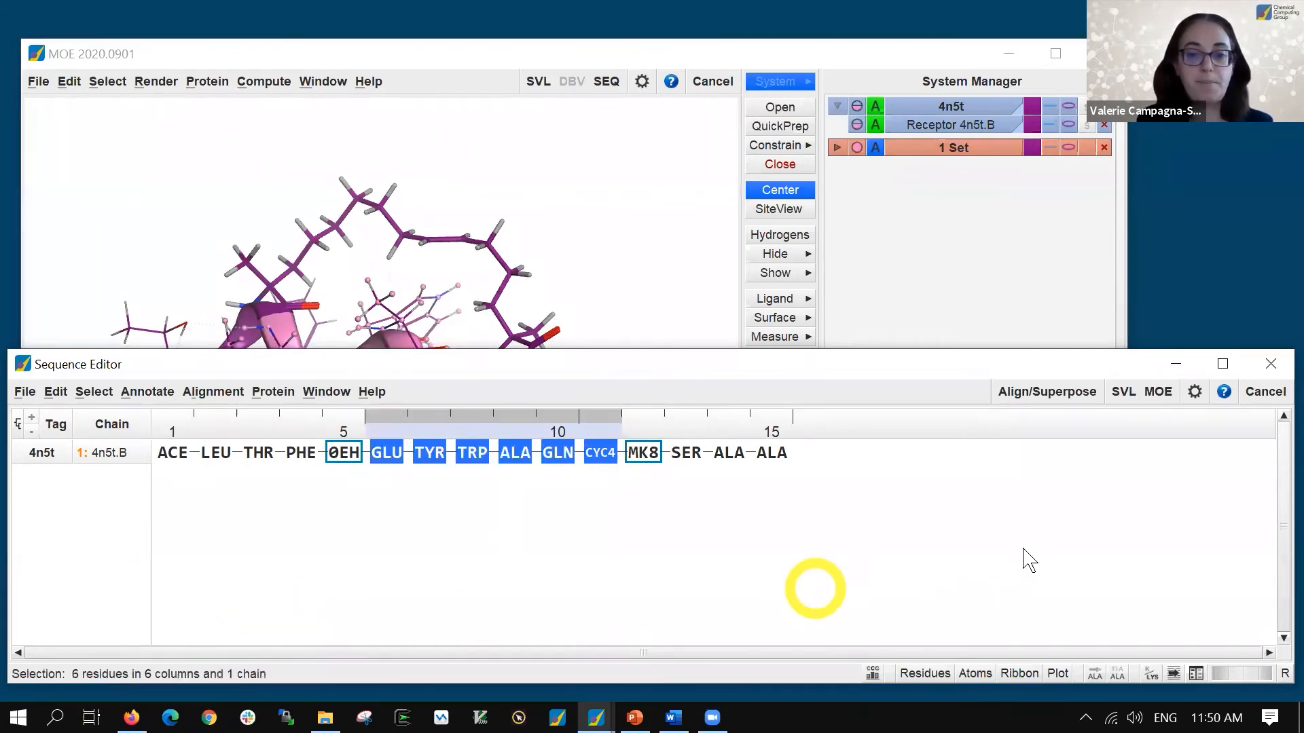
pyautogui.click(1174, 365)
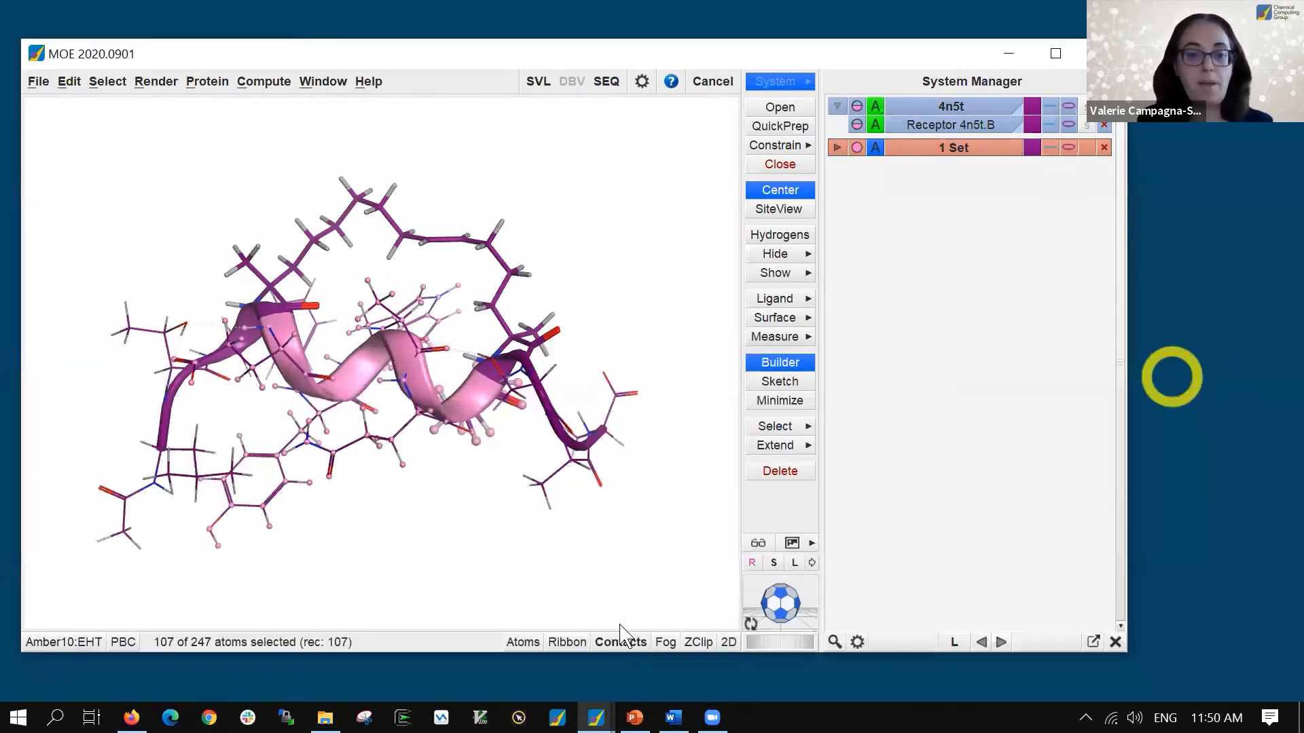
pyautogui.moveTo(382, 528); pyautogui.dragTo(412, 527, button='middle')
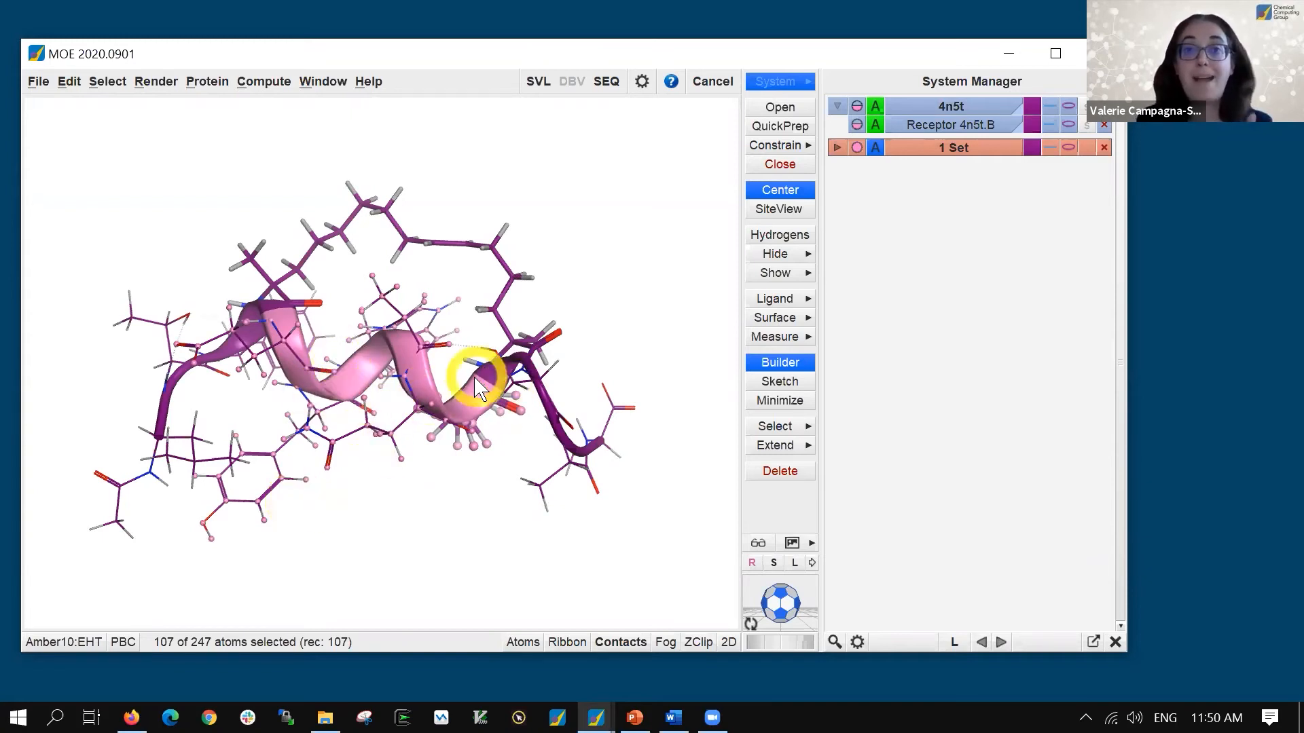
# Deselect the sidechain atoms with the atom Selector so only the backbone of the chosen helix residues stays selected
pyautogui.click(107, 83)
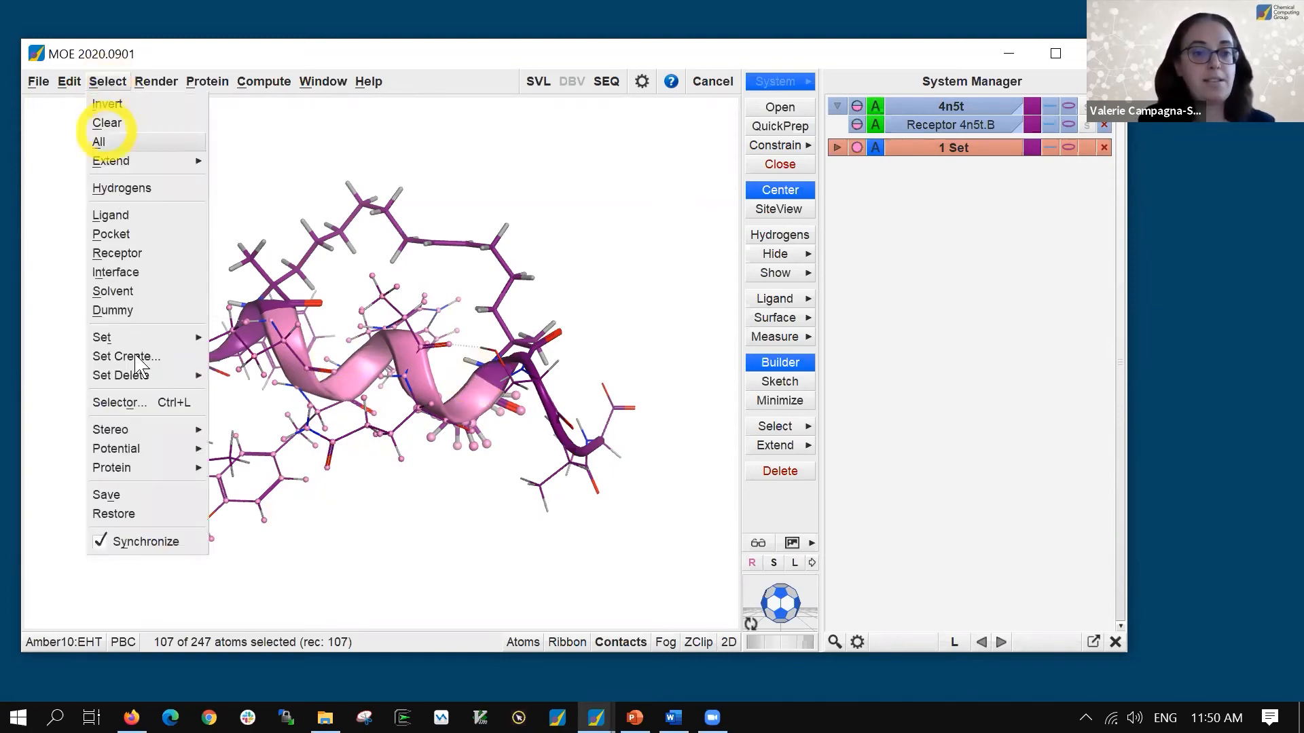
pyautogui.click(136, 405)
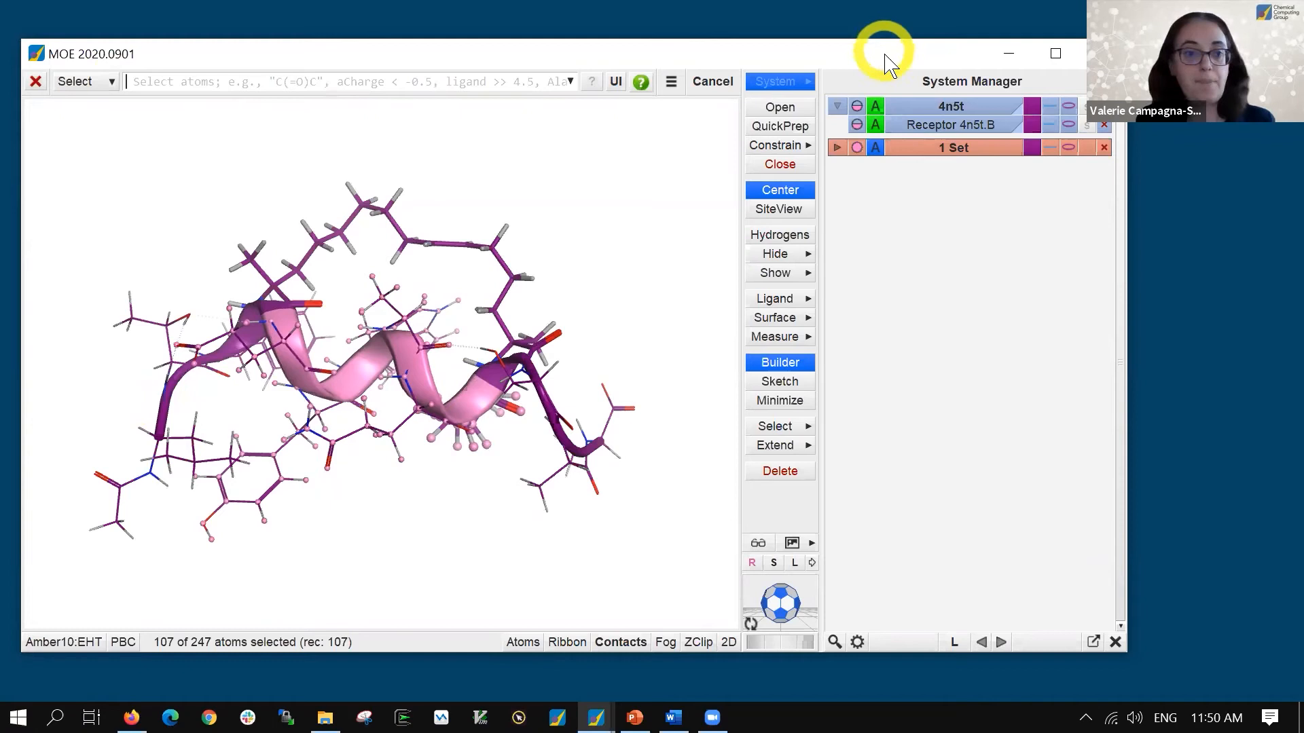
pyautogui.moveTo(886, 61); pyautogui.dragTo(879, 82)
pyautogui.click(72, 102)
pyautogui.click(85, 146)
pyautogui.write('sidechain')
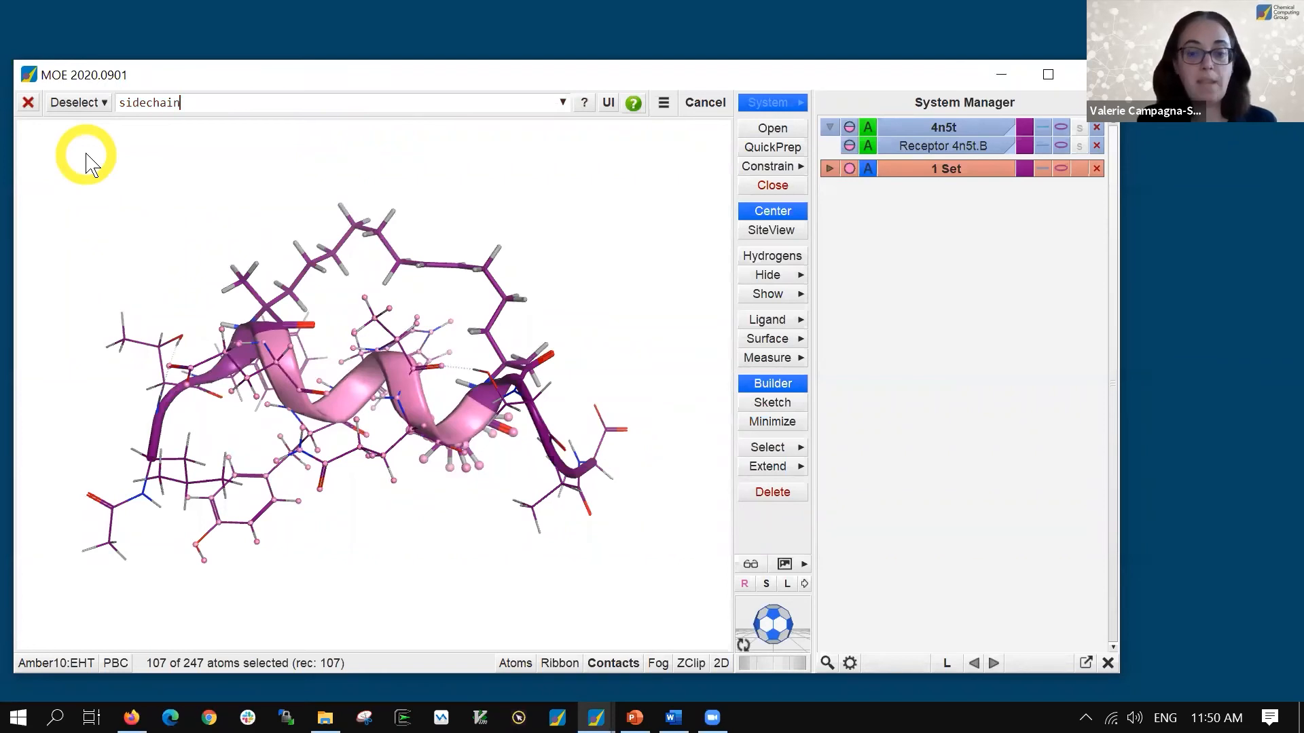
pyautogui.press('Return')
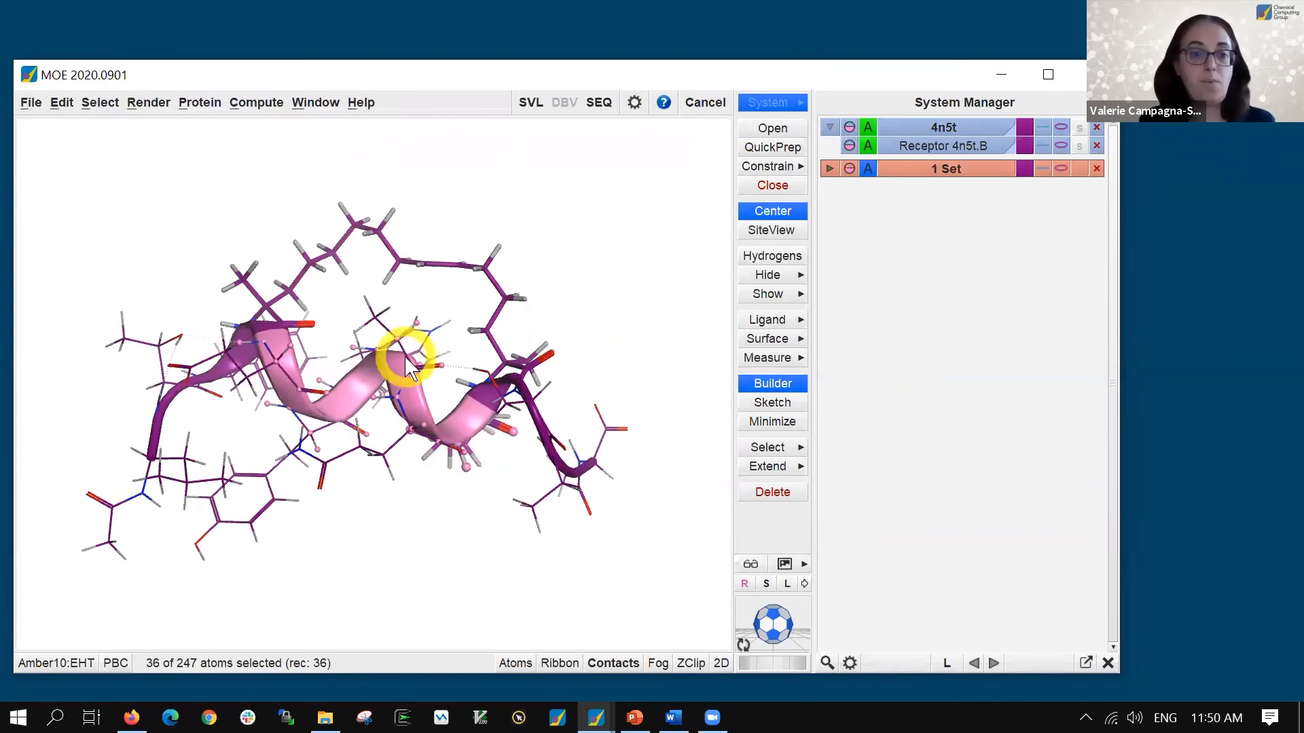
# Create an atom set named helix from the selected backbone atoms and expand the list of sets in the System Manager
pyautogui.moveTo(501, 279); pyautogui.dragTo(416, 593, button='middle')
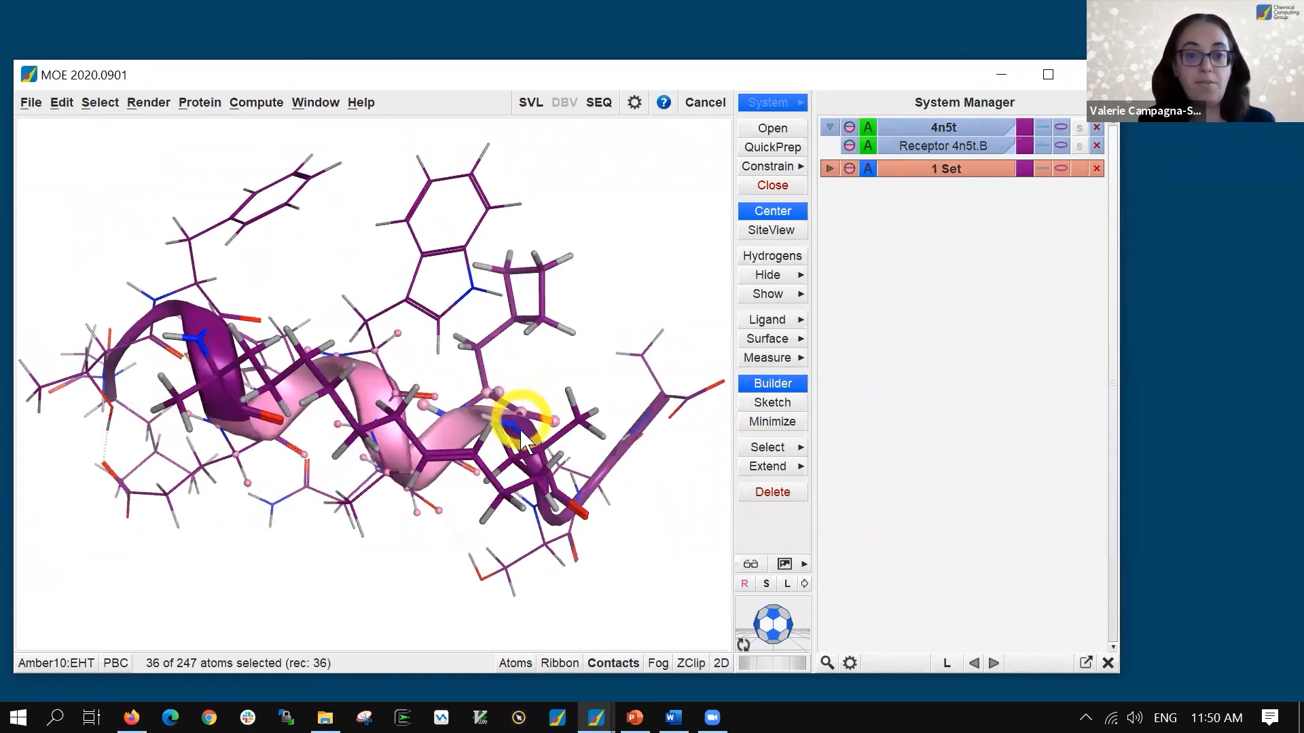
pyautogui.moveTo(451, 519); pyautogui.dragTo(548, 251, button='middle')
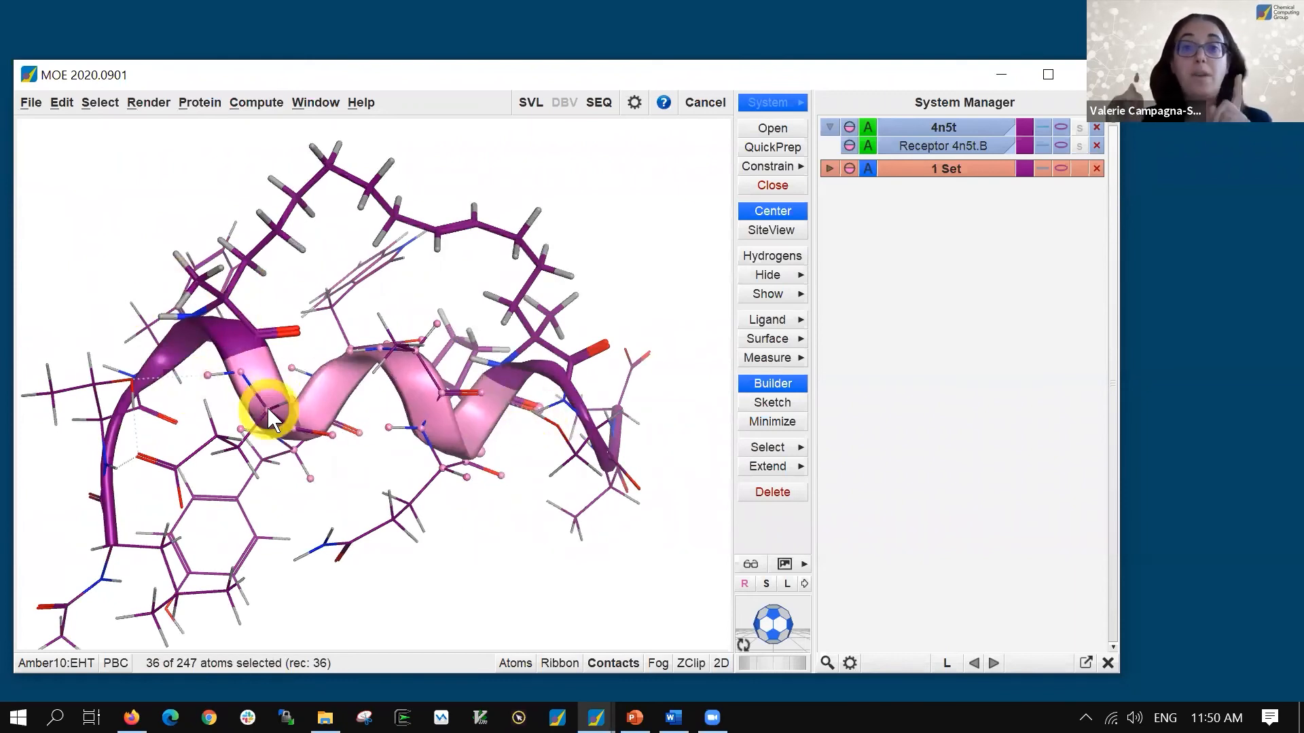
pyautogui.moveTo(544, 469); pyautogui.dragTo(489, 460, button='middle')
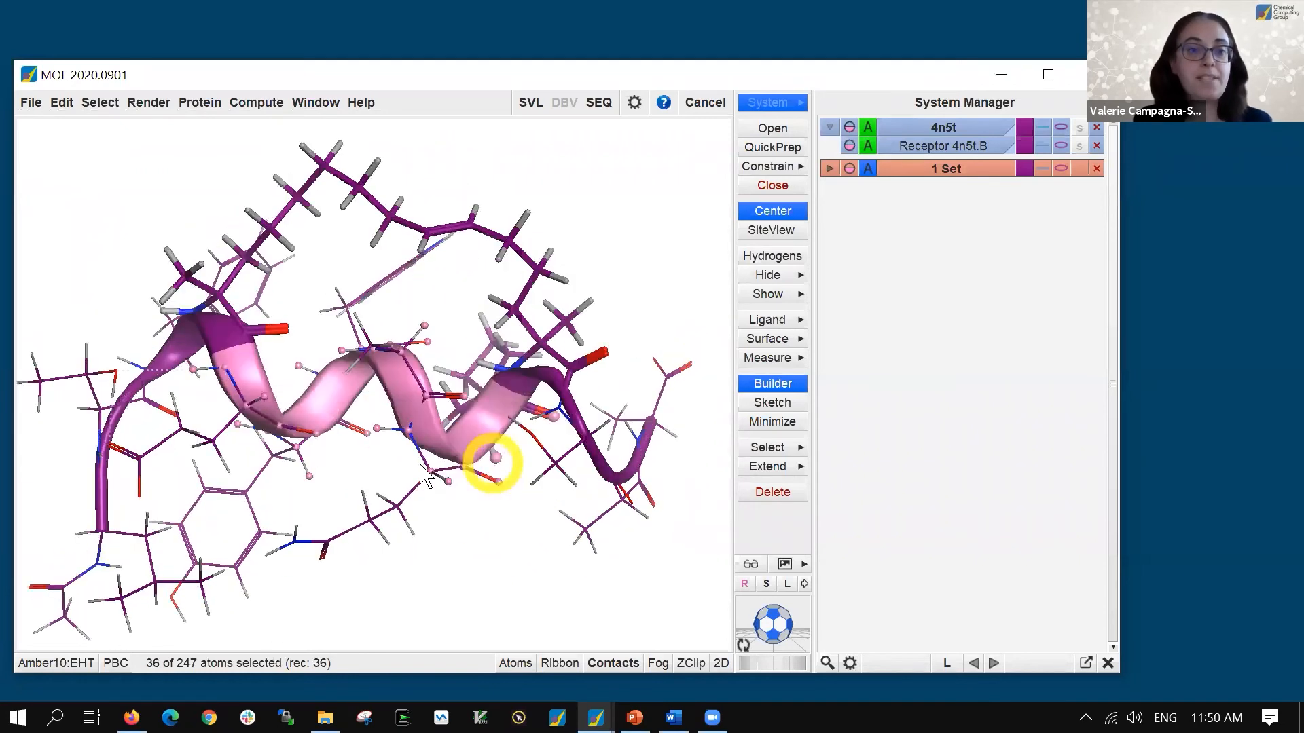
pyautogui.click(101, 103)
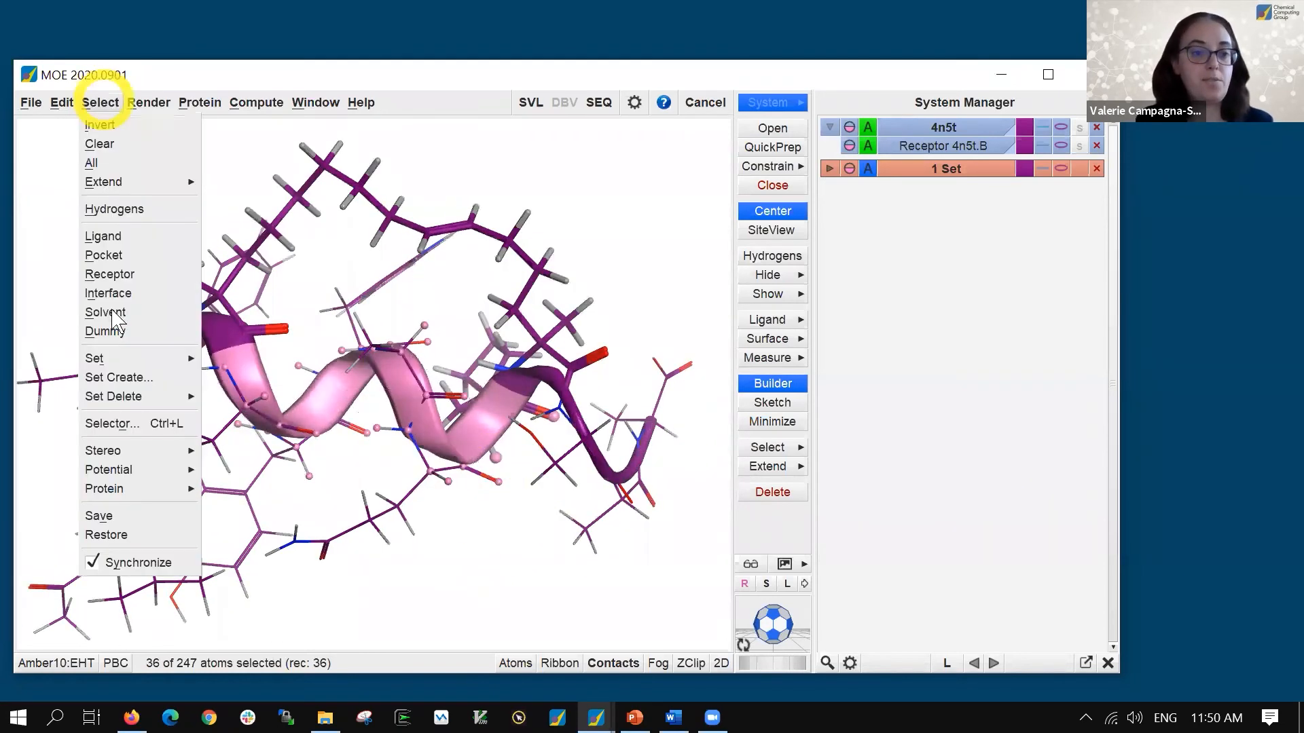
pyautogui.click(125, 392)
pyautogui.write('helix')
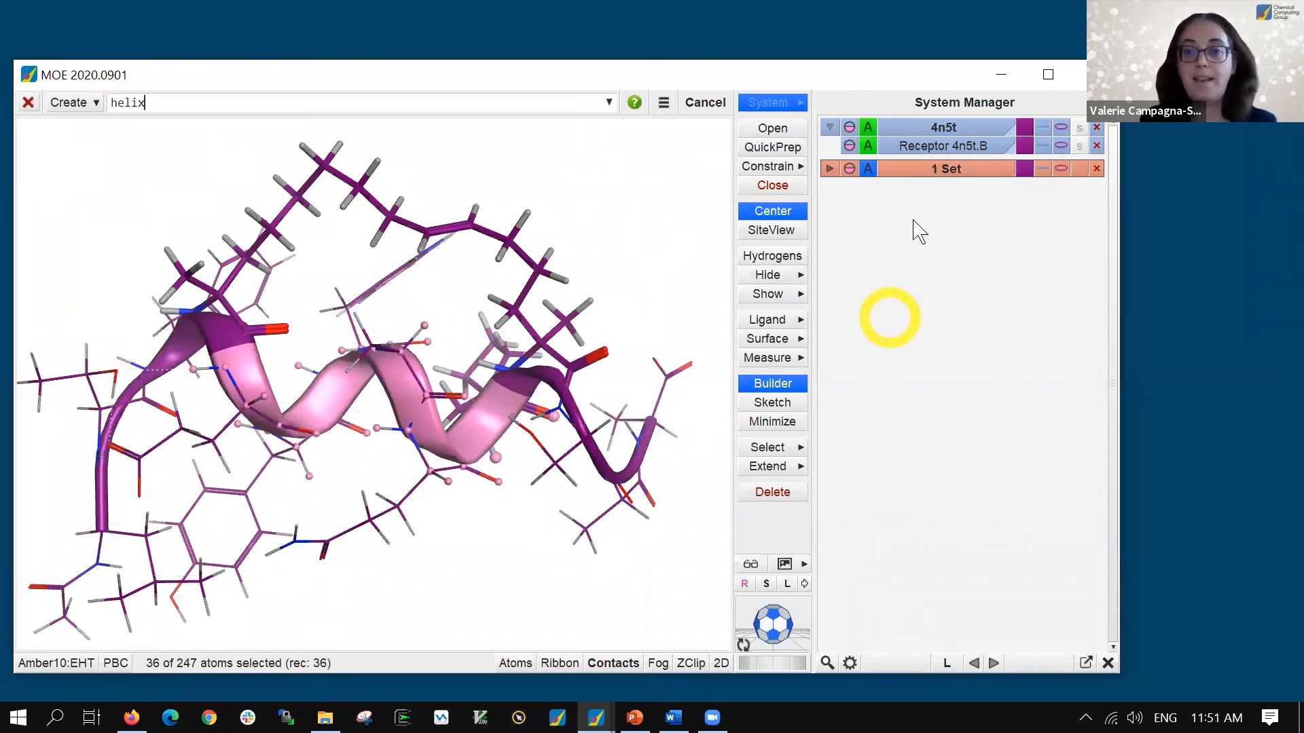
pyautogui.click(829, 169)
pyautogui.press('Return')
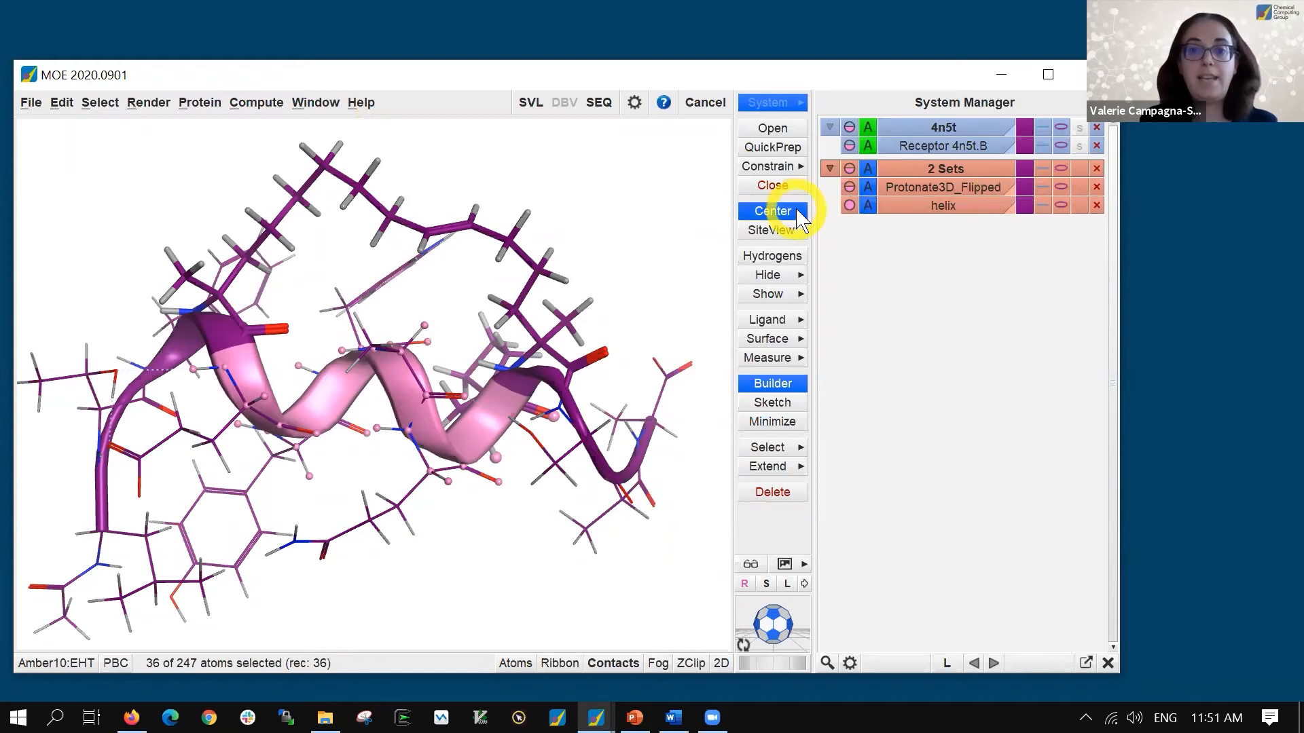
# Clear the atom selection and check the helix set by selecting and deselecting its atoms
pyautogui.click(610, 182)
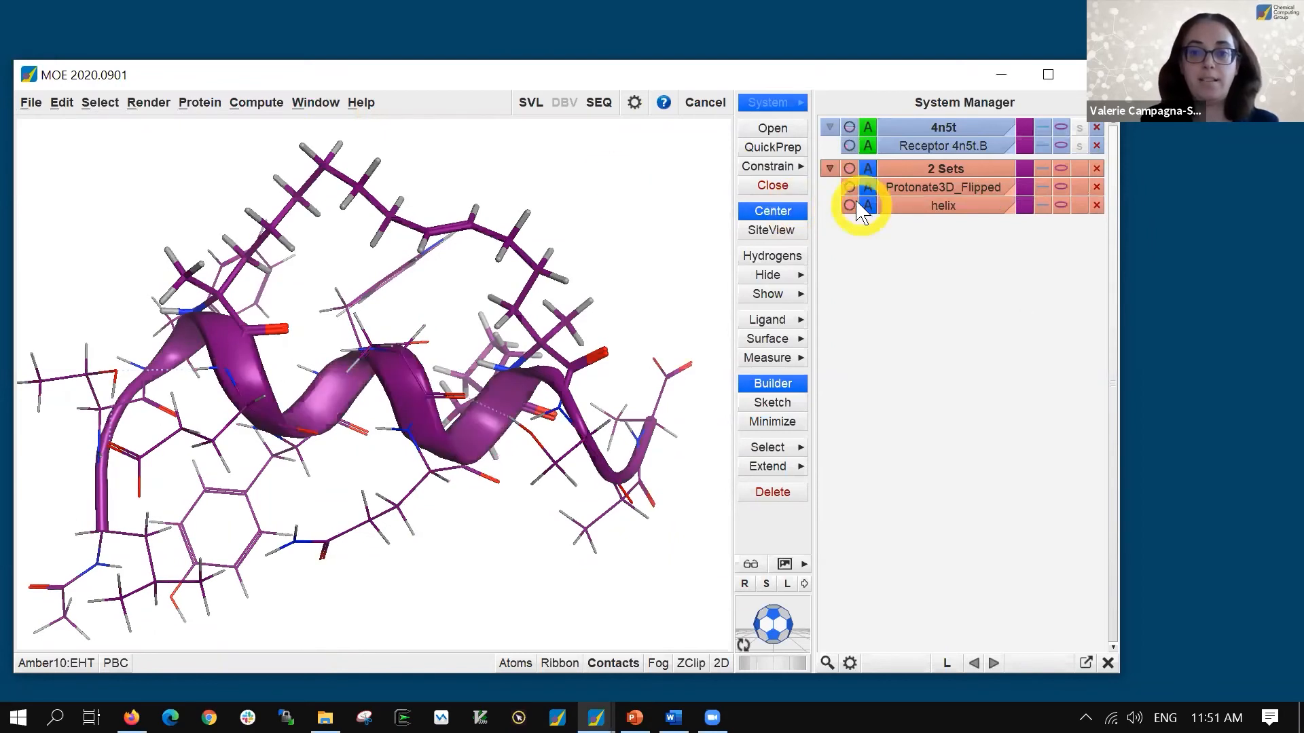
pyautogui.click(850, 205)
pyautogui.click(850, 206)
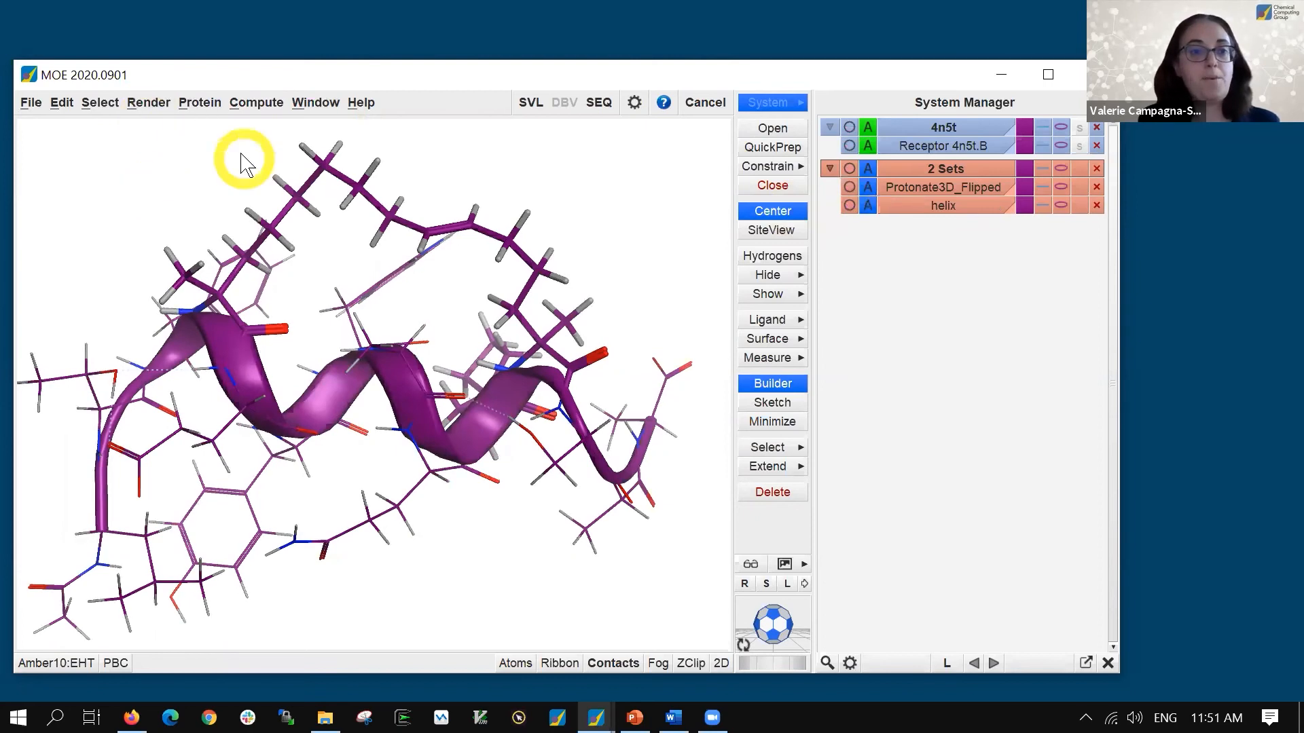
# Set up a Conformational Search of the peptide with Rigid Body enabled for the helix set
pyautogui.click(245, 104)
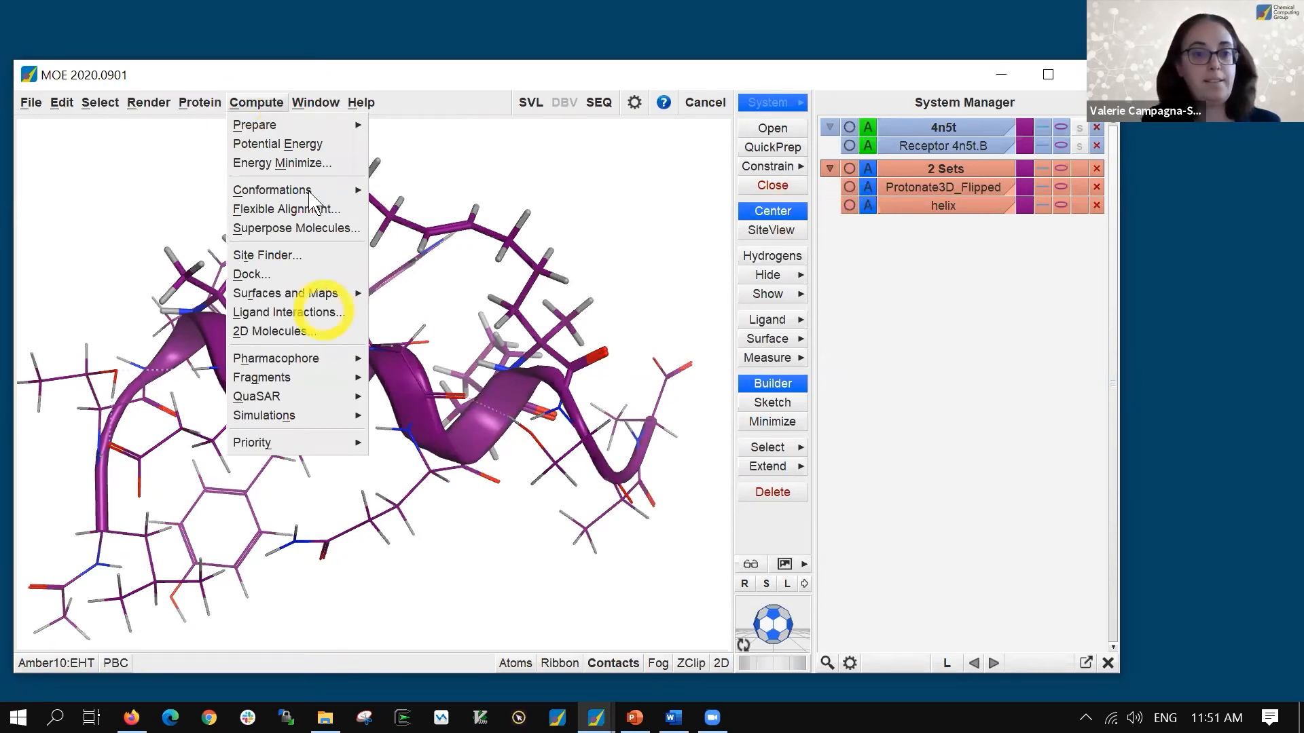
pyautogui.moveTo(334, 193)
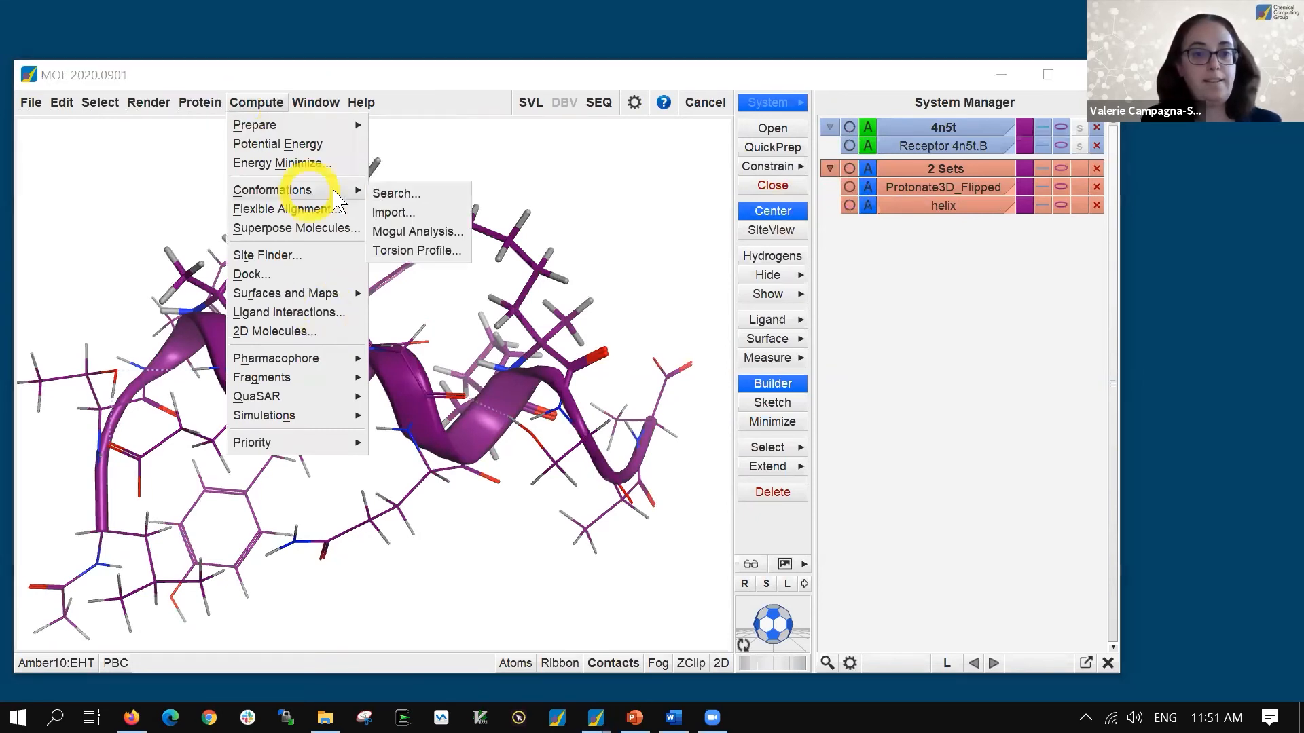
pyautogui.click(419, 198)
pyautogui.moveTo(490, 124); pyautogui.dragTo(861, 192)
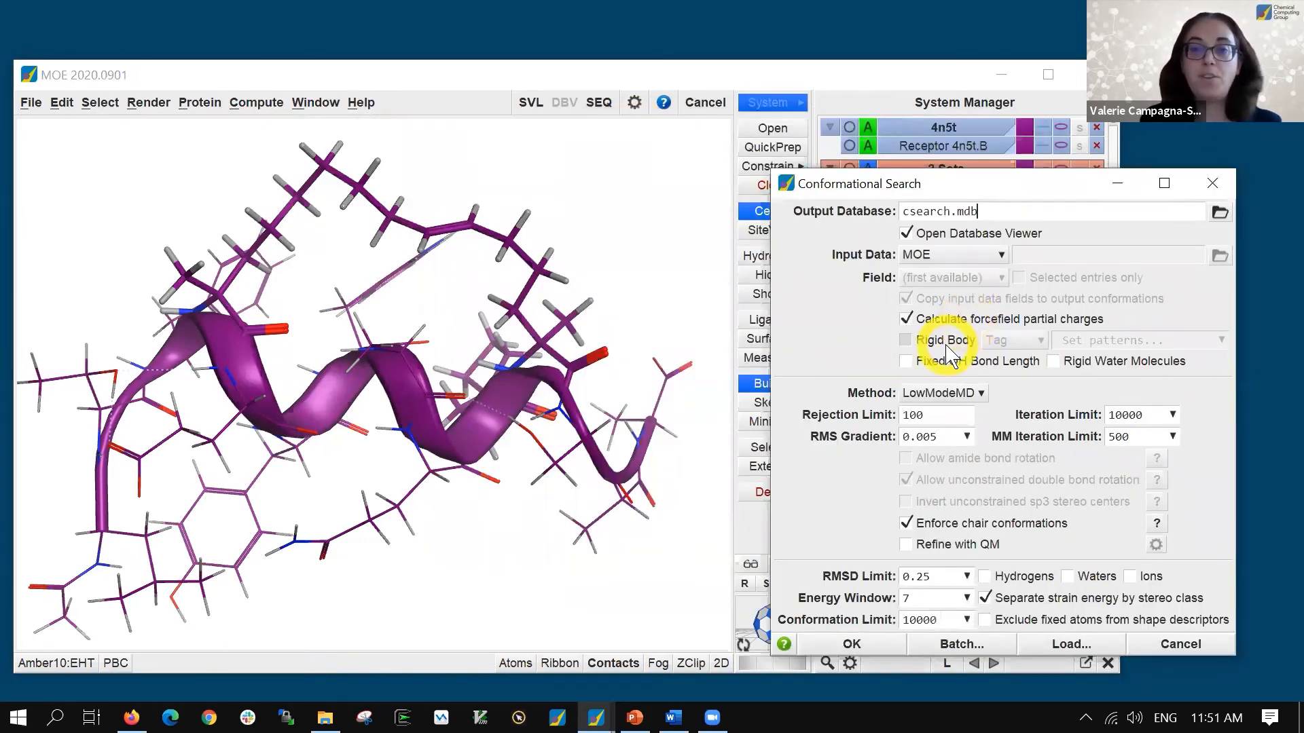
pyautogui.click(944, 343)
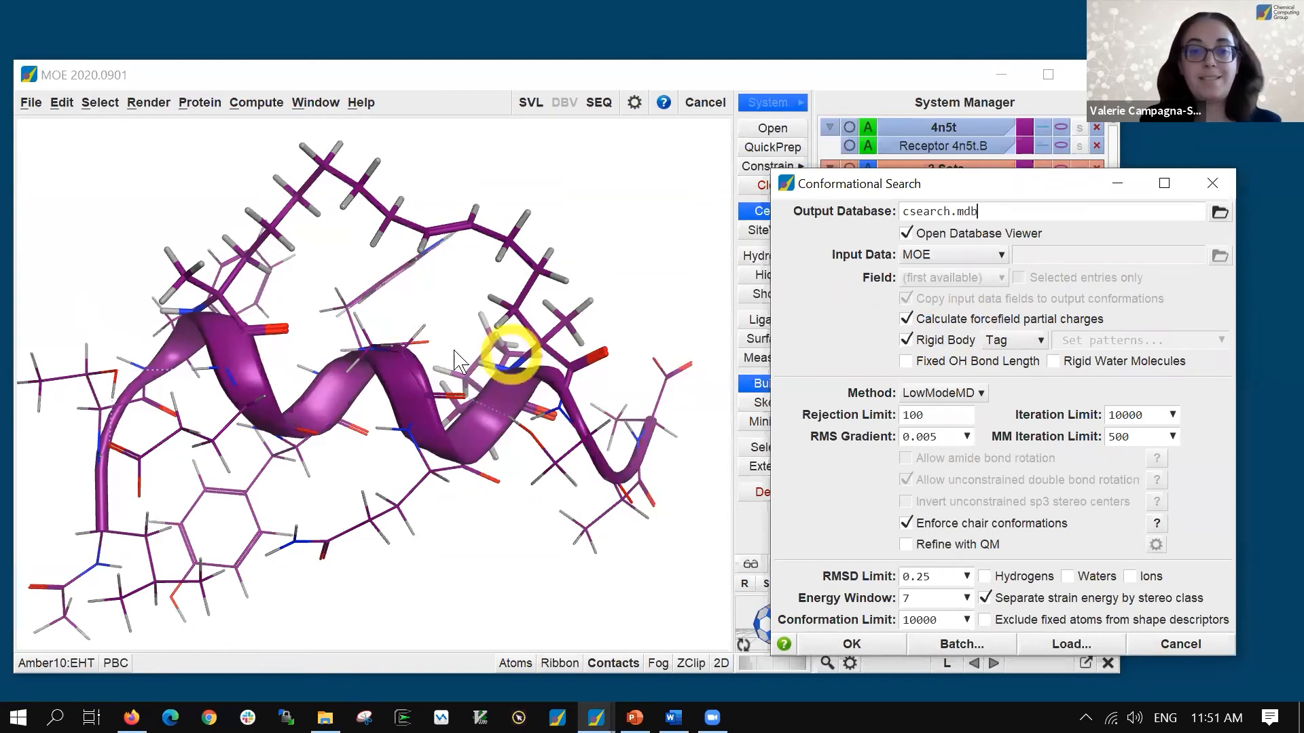
pyautogui.click(315, 354)
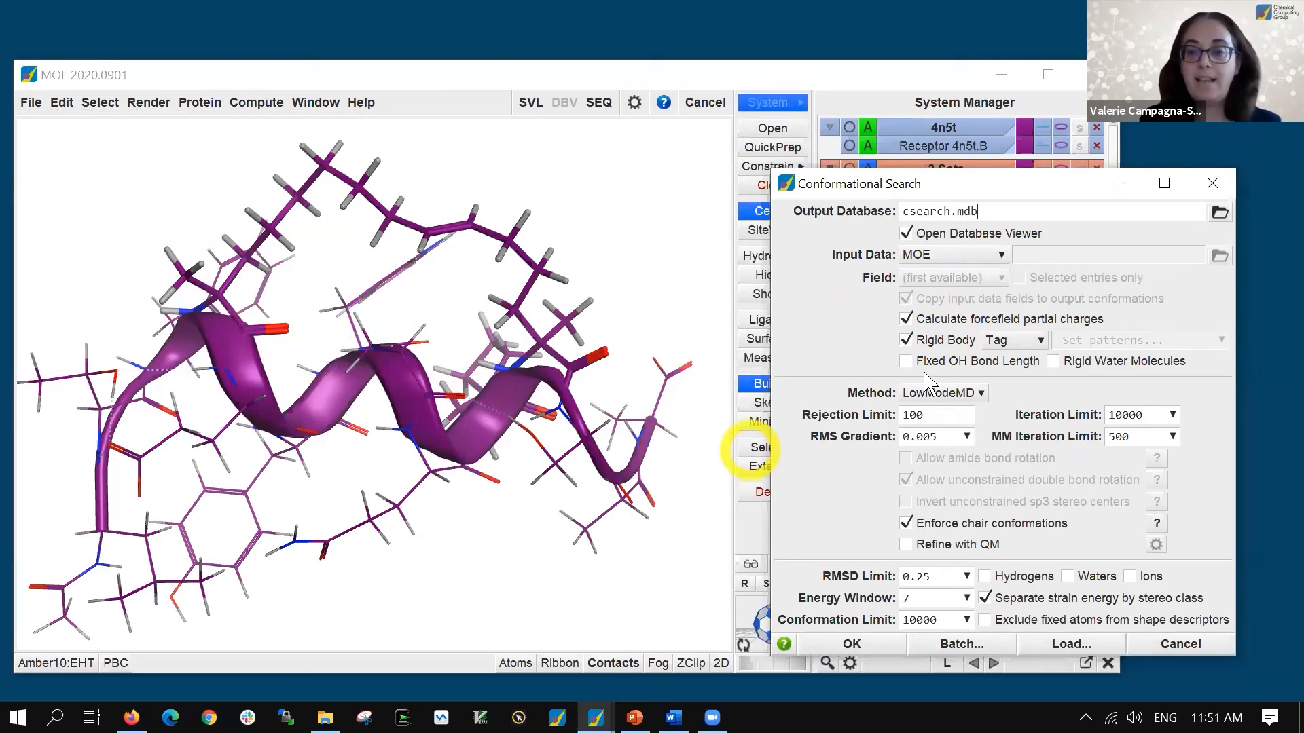
pyautogui.click(1011, 342)
pyautogui.click(998, 459)
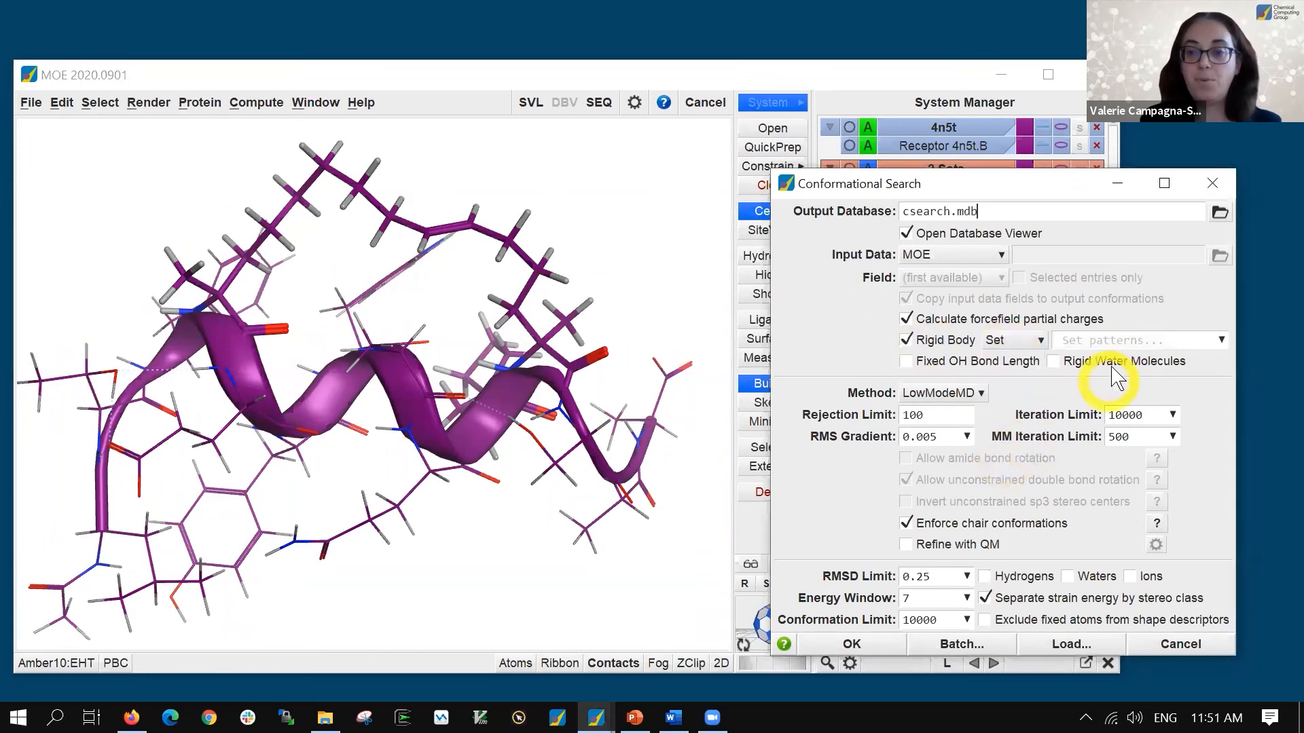
pyautogui.click(1222, 341)
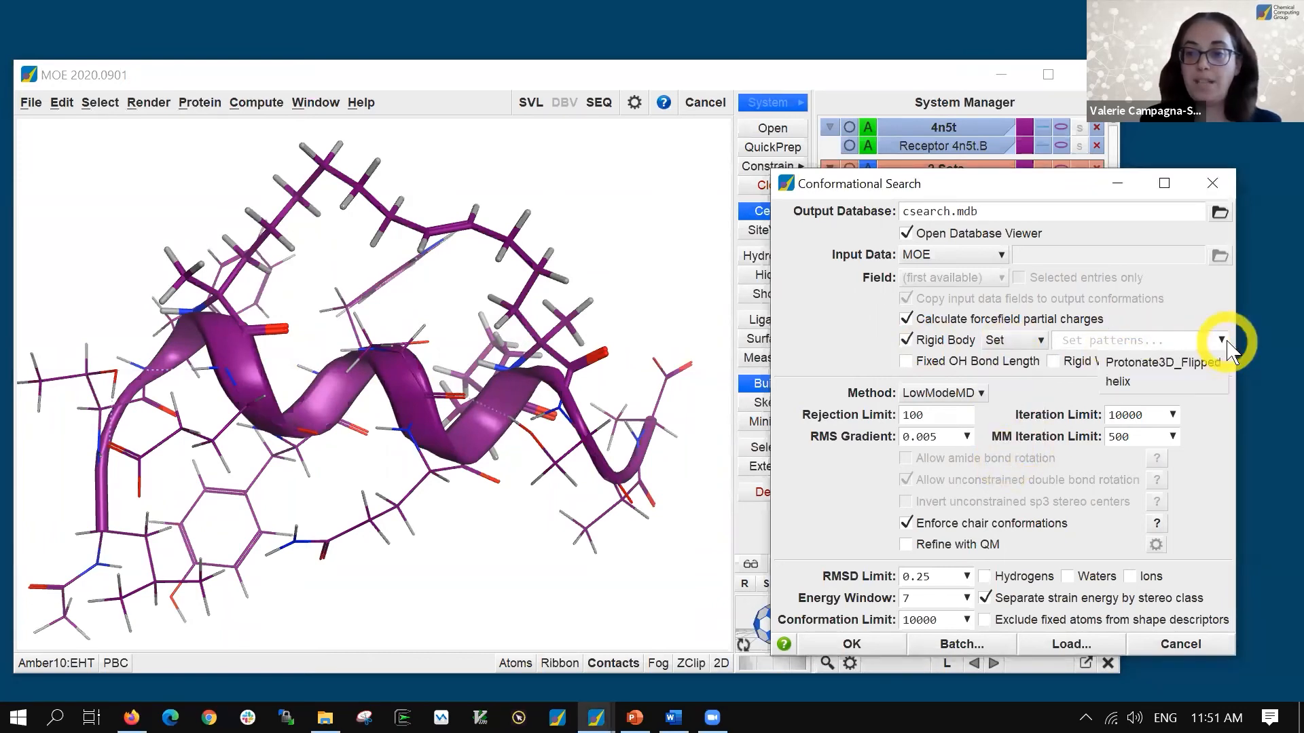
pyautogui.click(1204, 384)
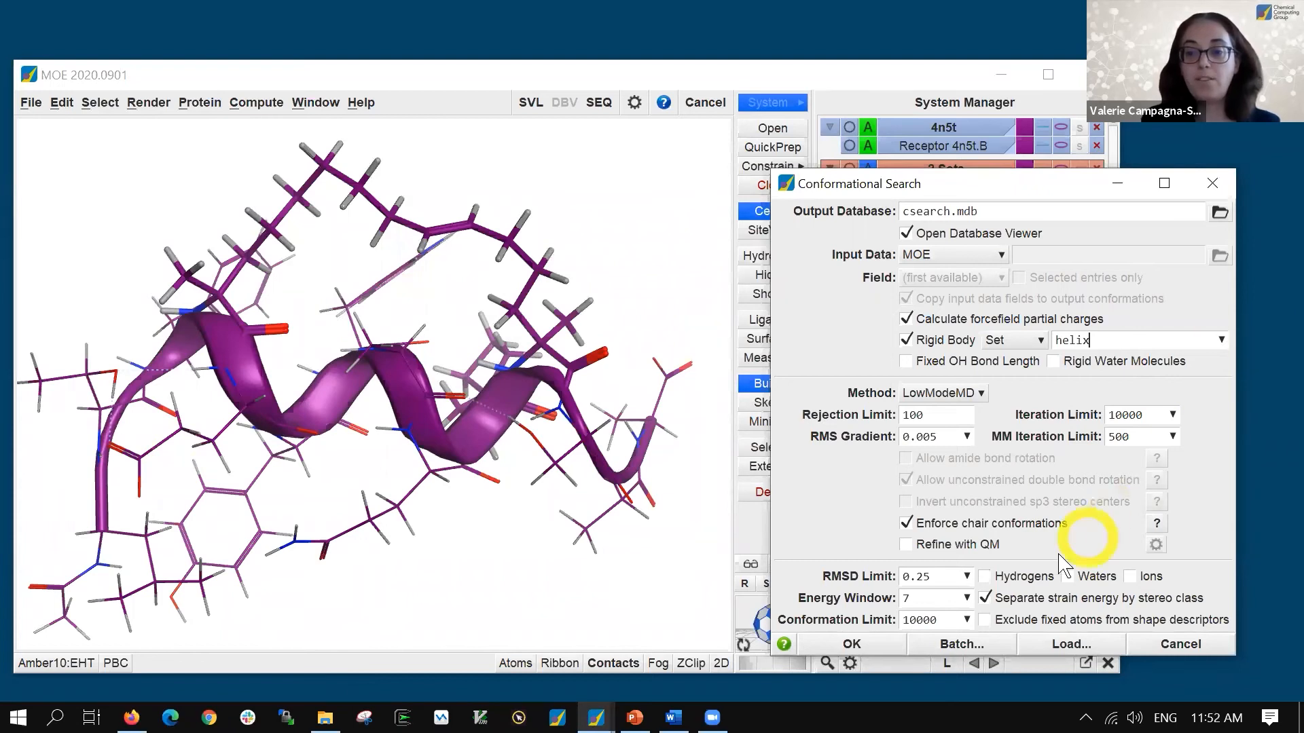
# Run the LowModeMD search with an energy window of 40, an RMS gradient of 0.100 and an iteration limit of 1000
pyautogui.doubleClick(913, 599)
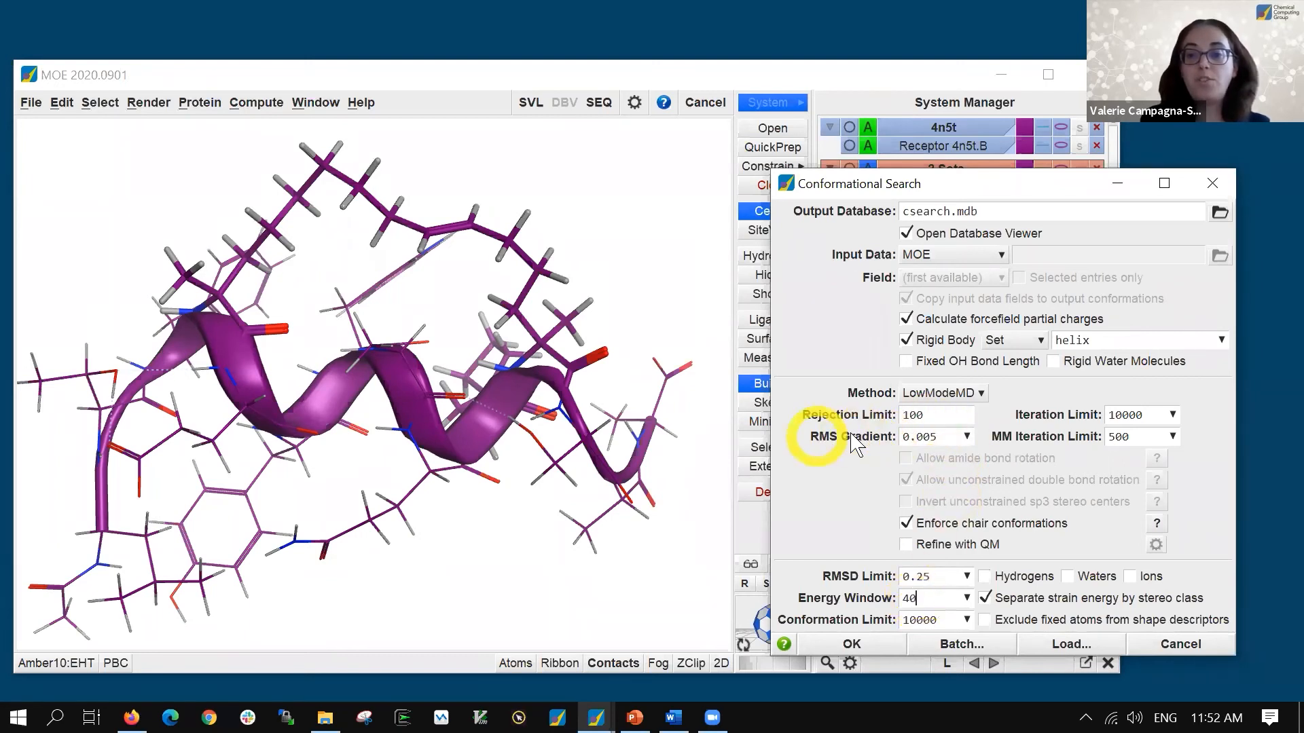
pyautogui.click(967, 438)
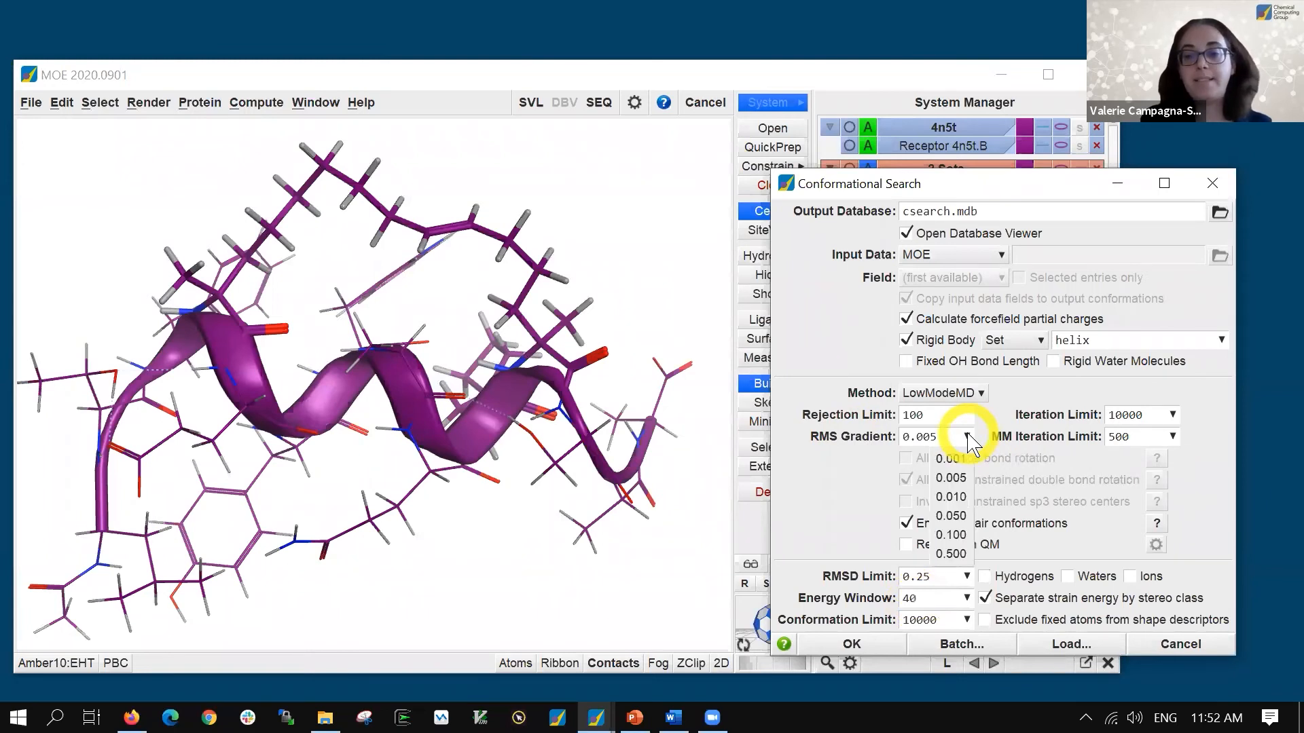
pyautogui.click(957, 534)
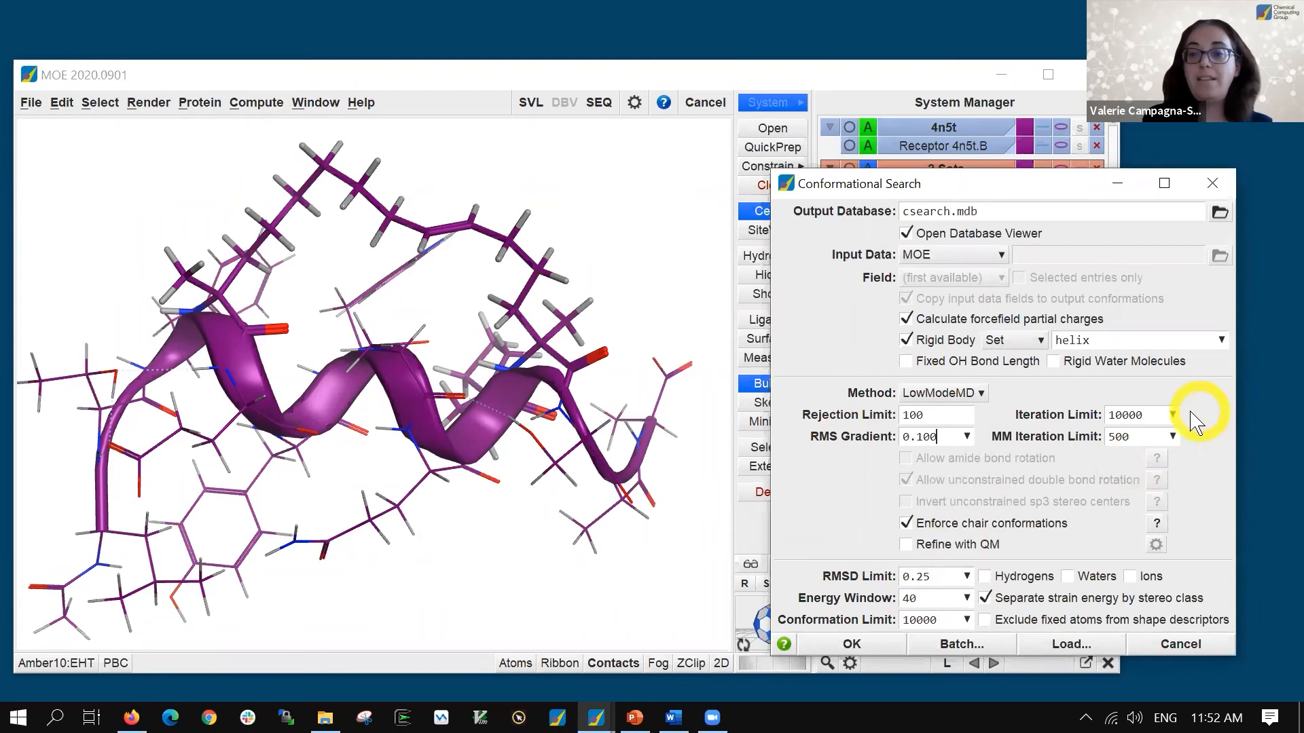
pyautogui.click(1173, 416)
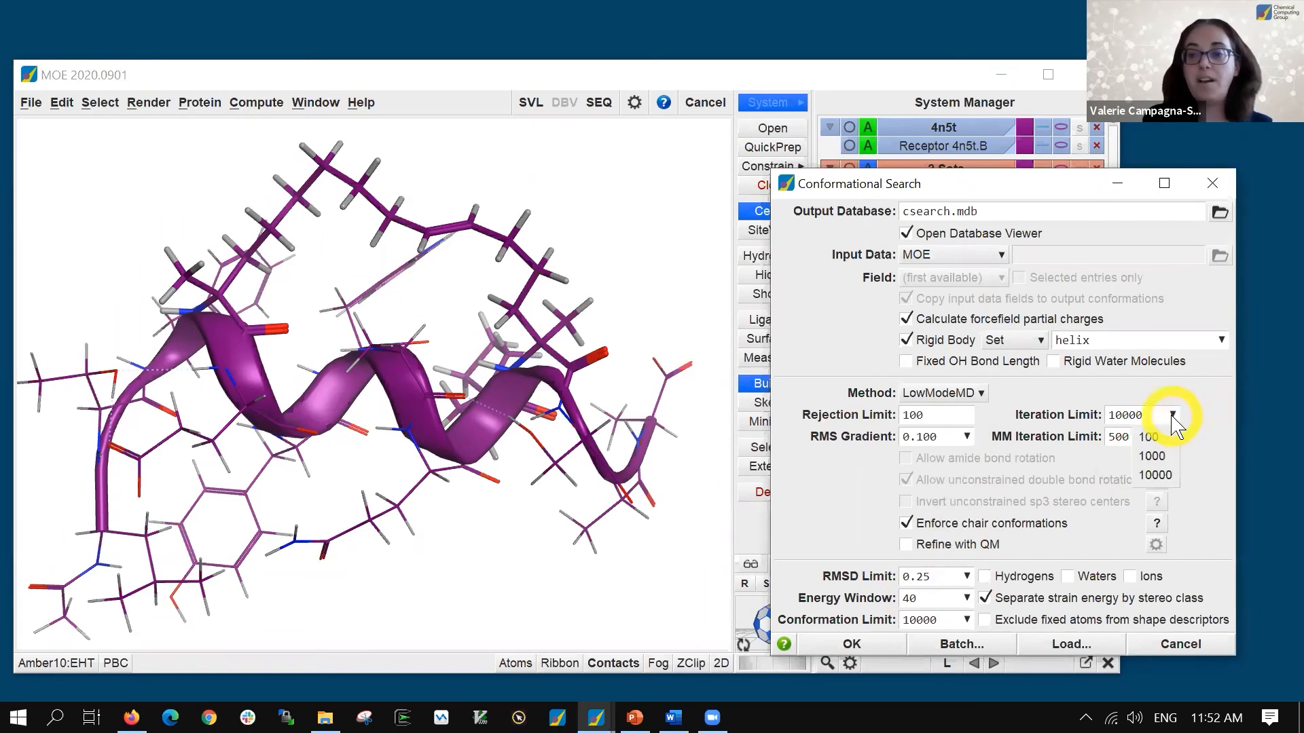
pyautogui.click(1132, 415)
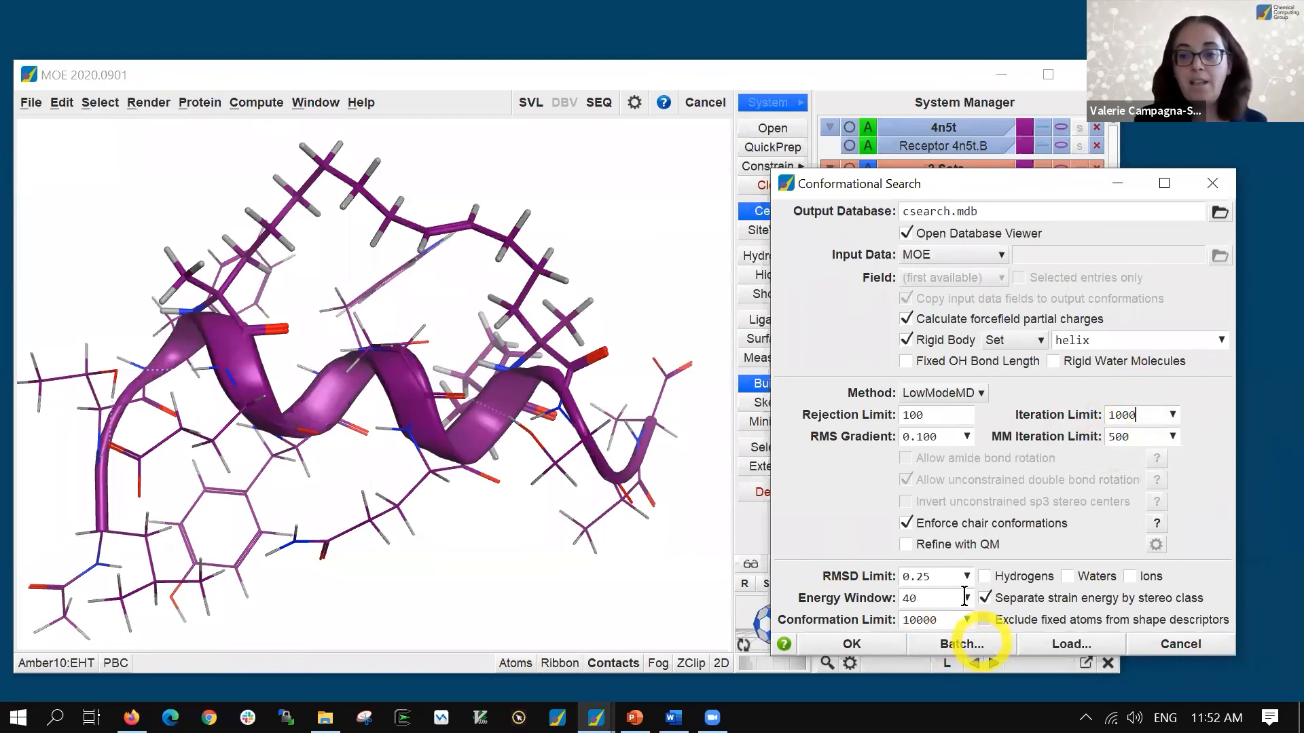
pyautogui.click(850, 645)
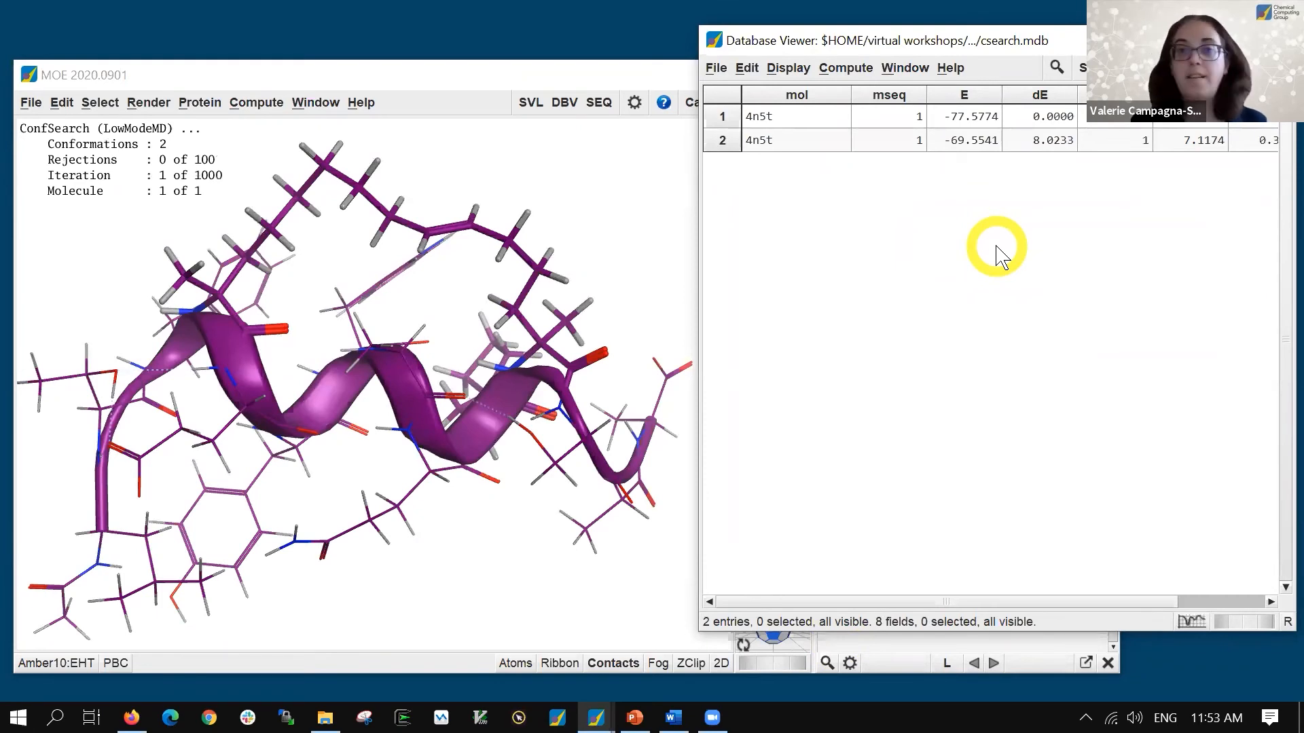
# Examine the generated conformations and their energies in csearch.mdb, resizing the rows to view the structures and marking entry 1
pyautogui.moveTo(799, 116); pyautogui.dragTo(853, 221, button='middle')
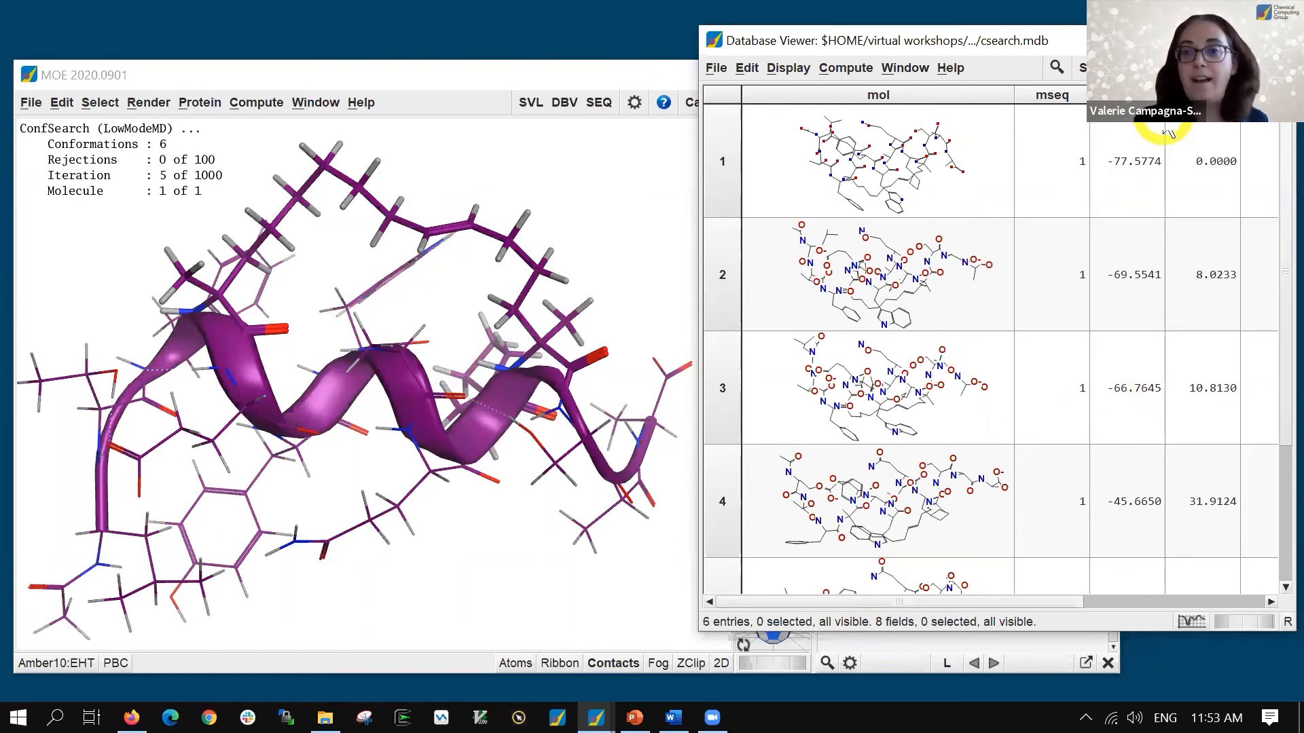
pyautogui.keyDown('ctrl'); pyautogui.scroll(-2, 896, 276); pyautogui.keyUp('ctrl')
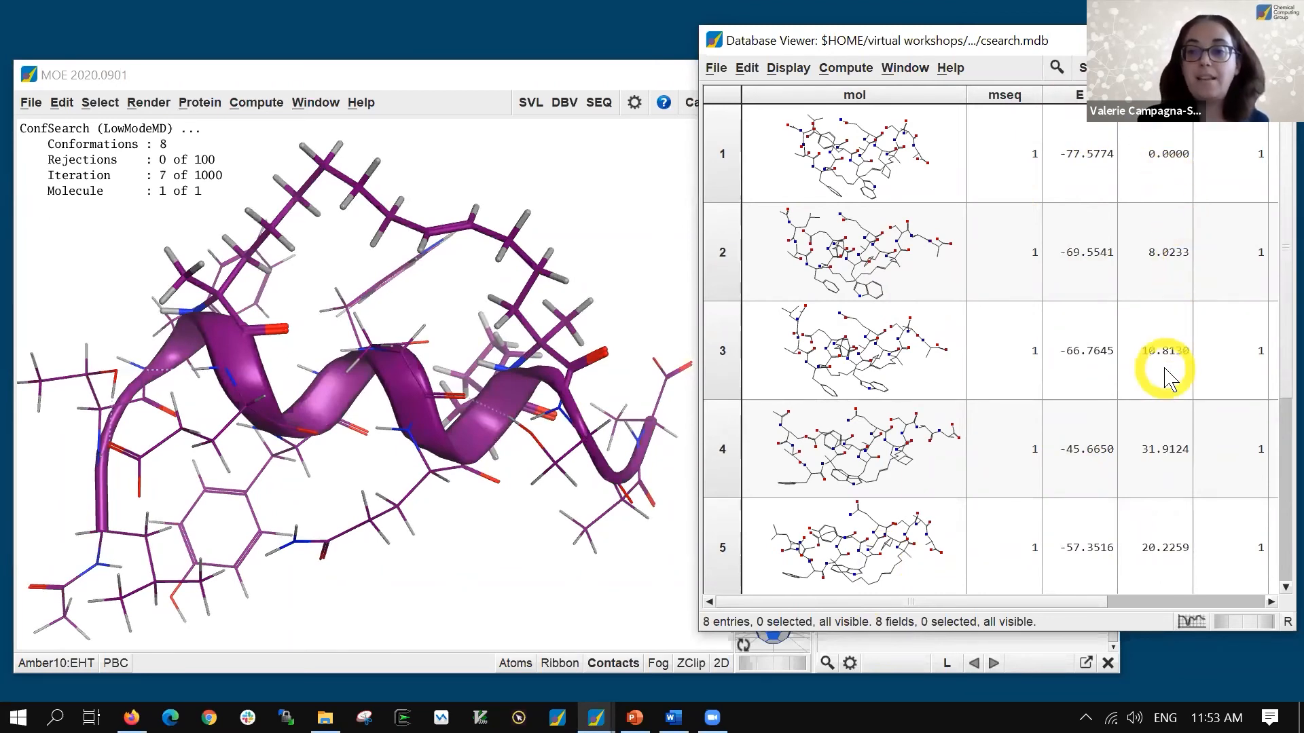
pyautogui.keyDown('ctrl'); pyautogui.scroll(-4, 1164, 329); pyautogui.keyUp('ctrl')
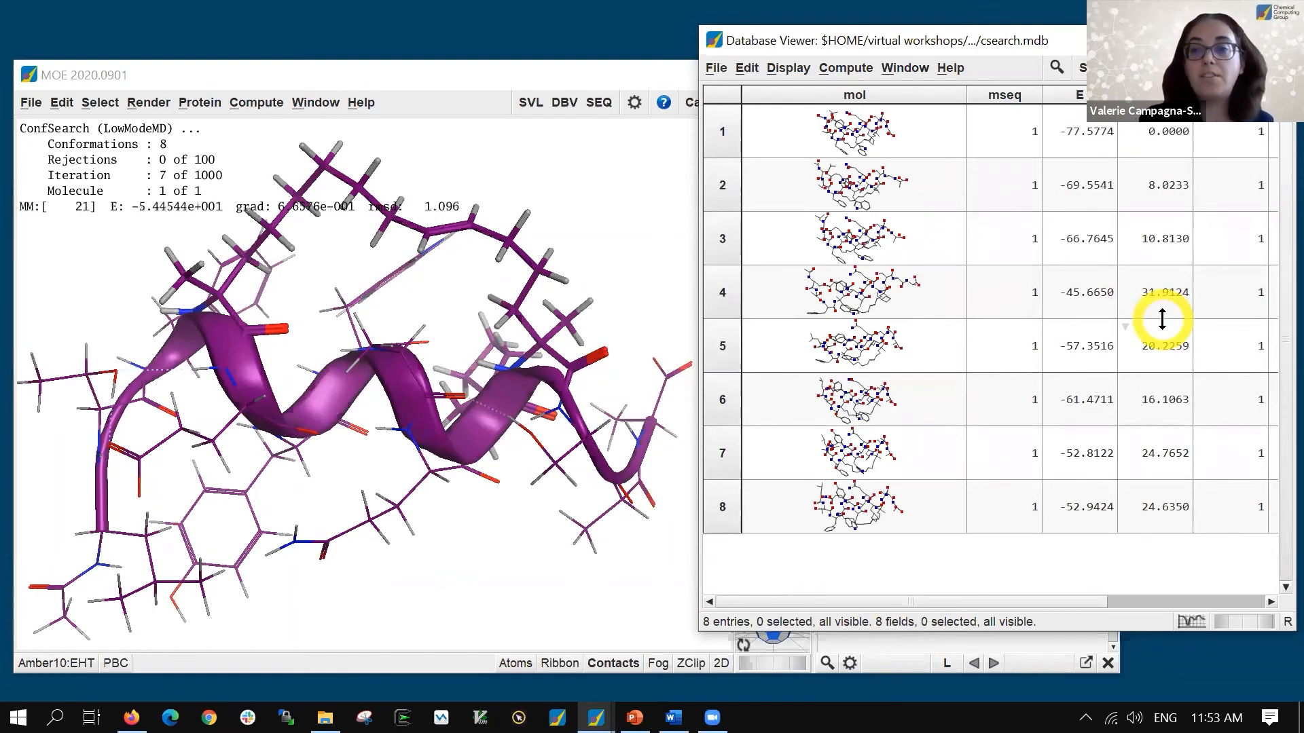
pyautogui.click(730, 139)
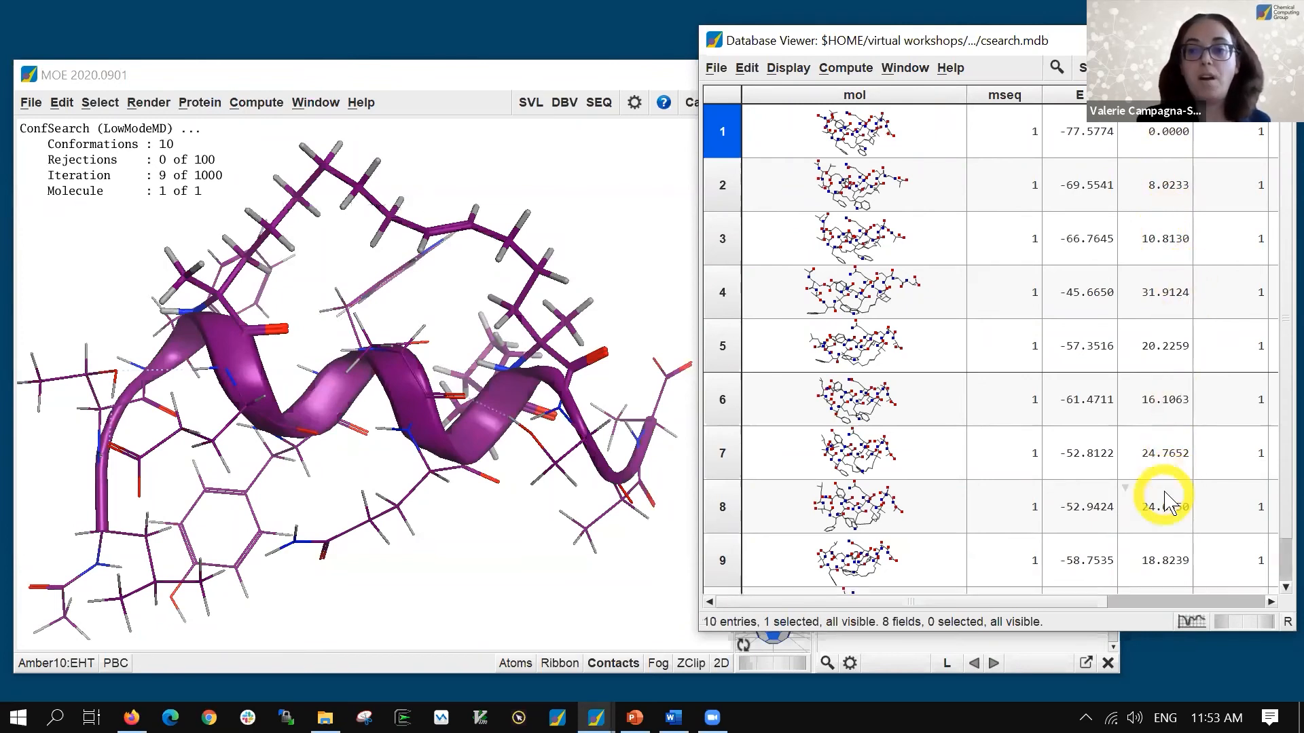
pyautogui.moveTo(1157, 533); pyautogui.dragTo(1158, 487)
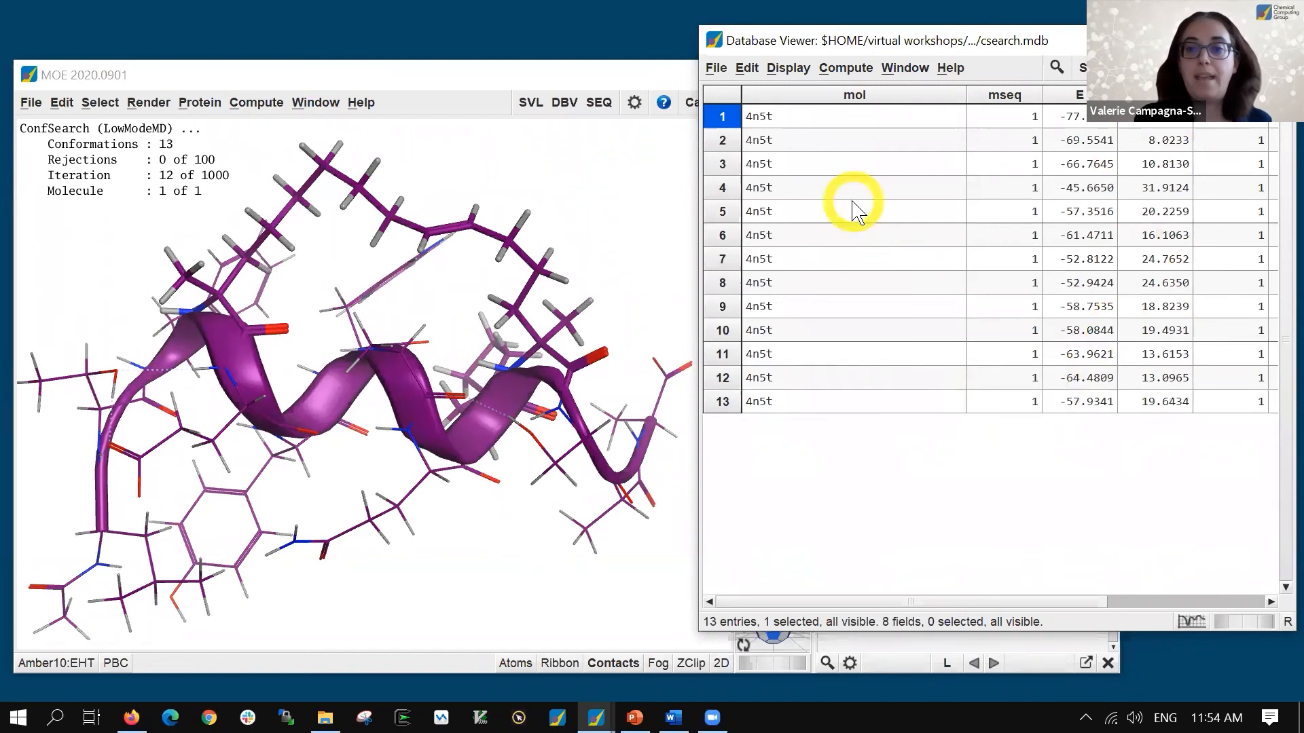
# Enlarge the csearch.mdb rows to show the structures, and clear the molecular data from the MOE system with graphics deletion and view reset
pyautogui.doubleClick(810, 217)
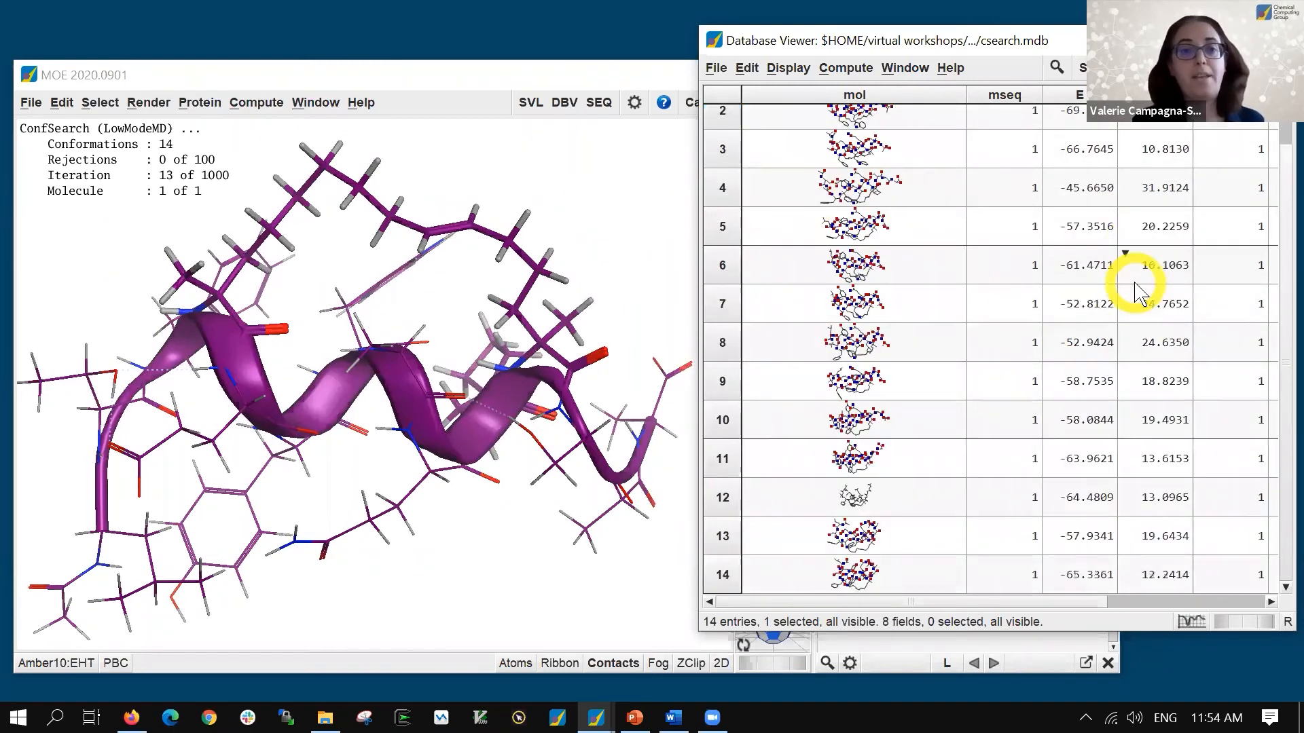
pyautogui.scroll(1, 1138, 291)
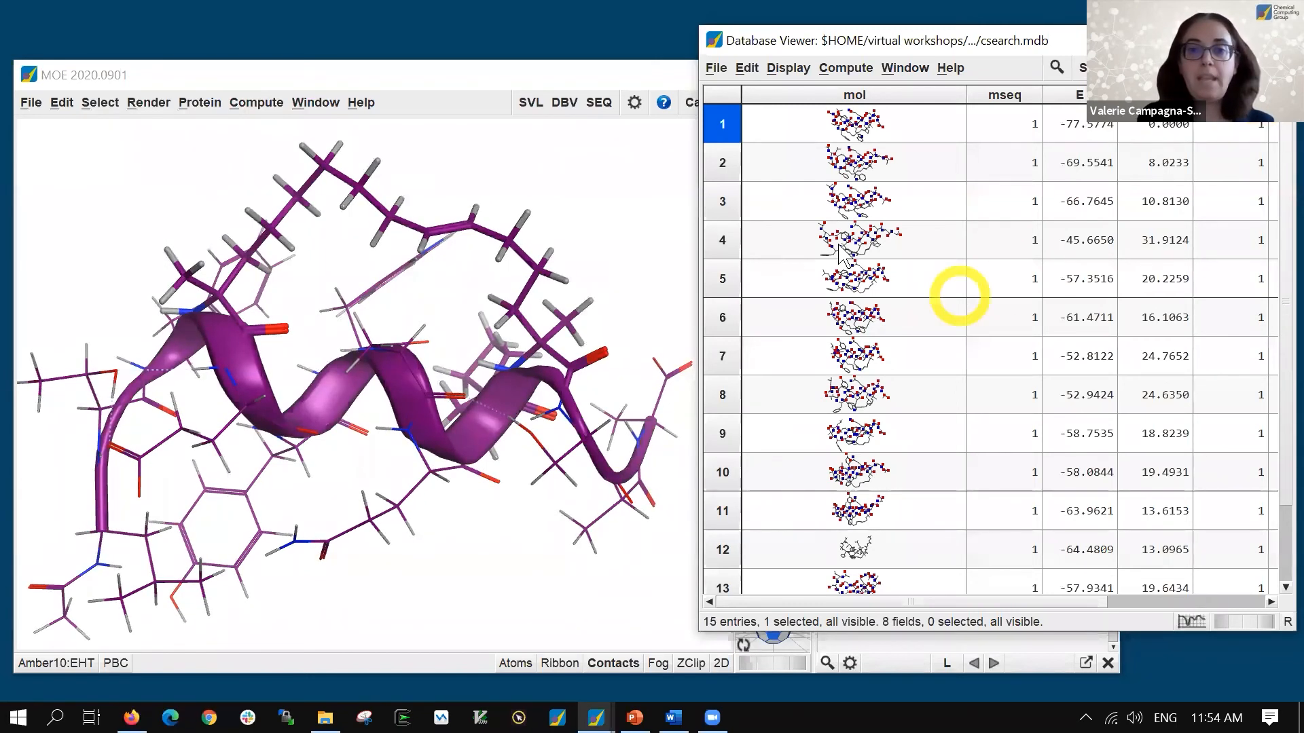
pyautogui.click(606, 243)
pyautogui.click(772, 185)
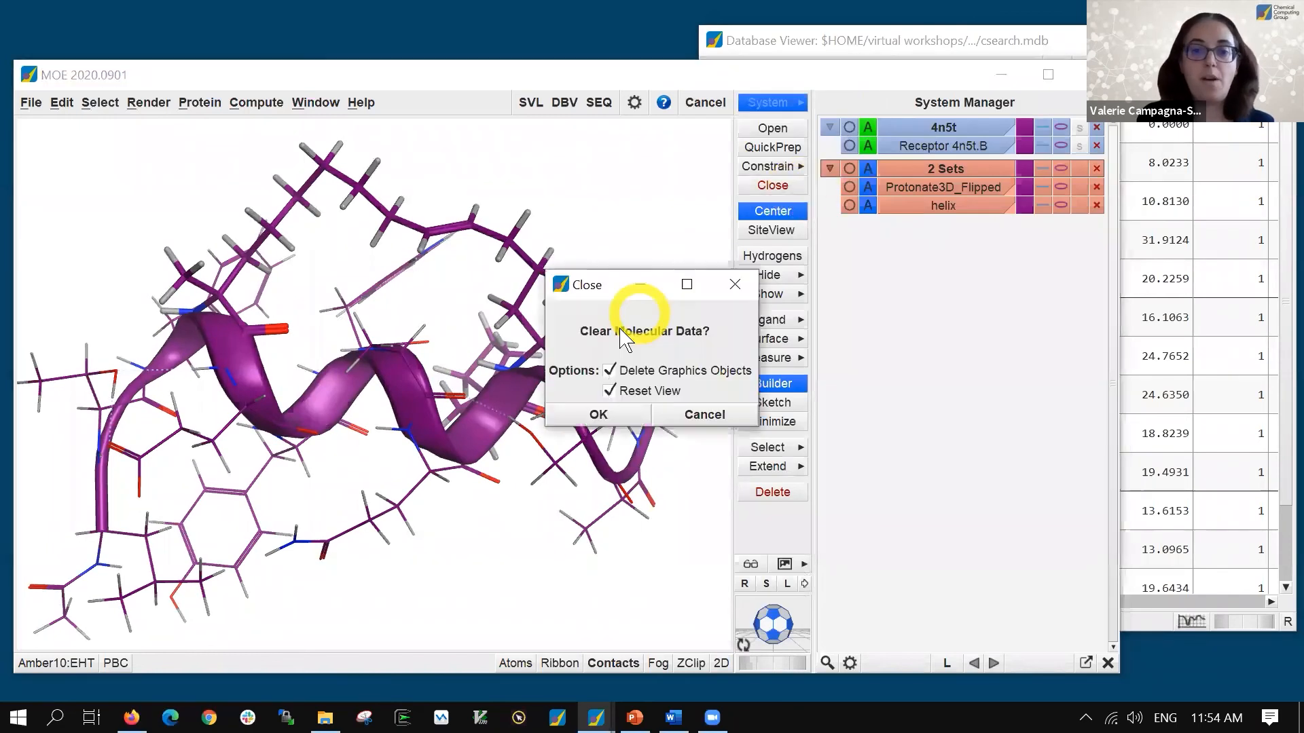
pyautogui.click(598, 415)
pyautogui.click(1193, 299)
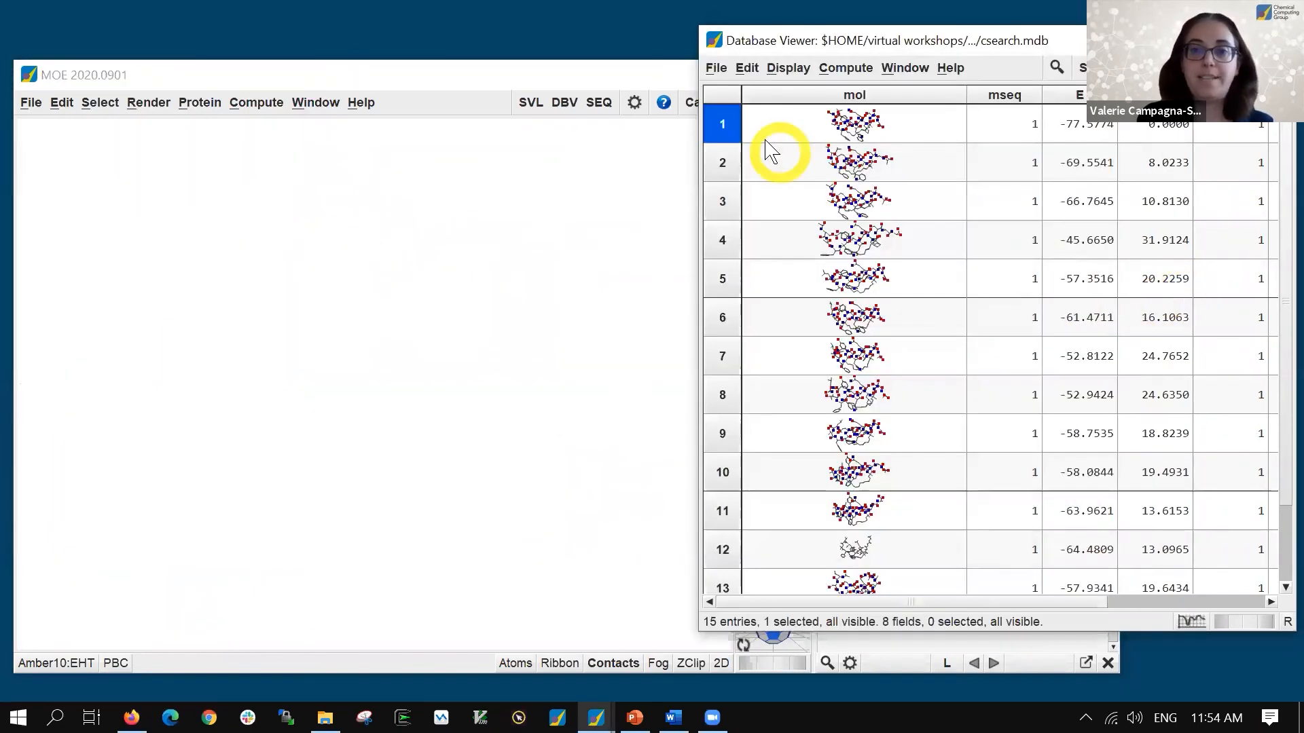
# Browse the csearch.mdb conformations in 3D with the peptide backbone drawn as a ribbon
pyautogui.click(717, 67)
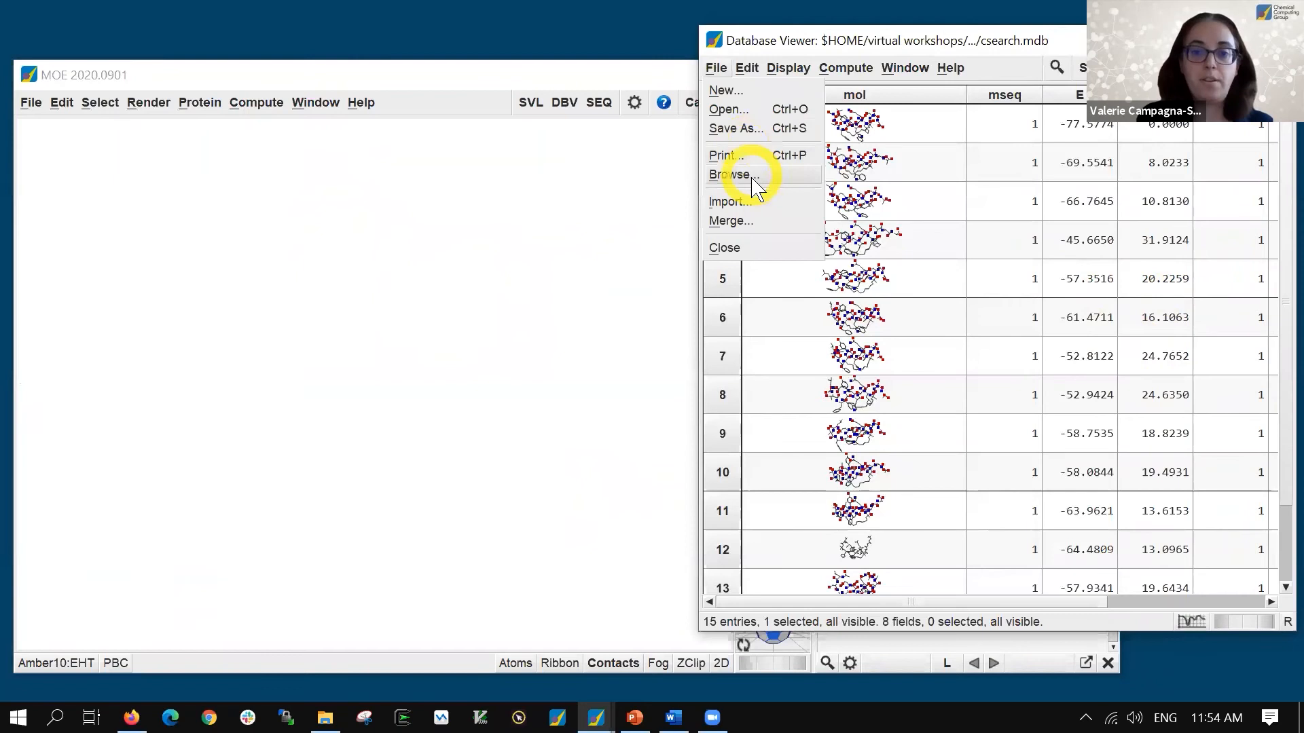
pyautogui.click(730, 175)
pyautogui.moveTo(683, 221); pyautogui.dragTo(941, 227)
pyautogui.click(906, 257)
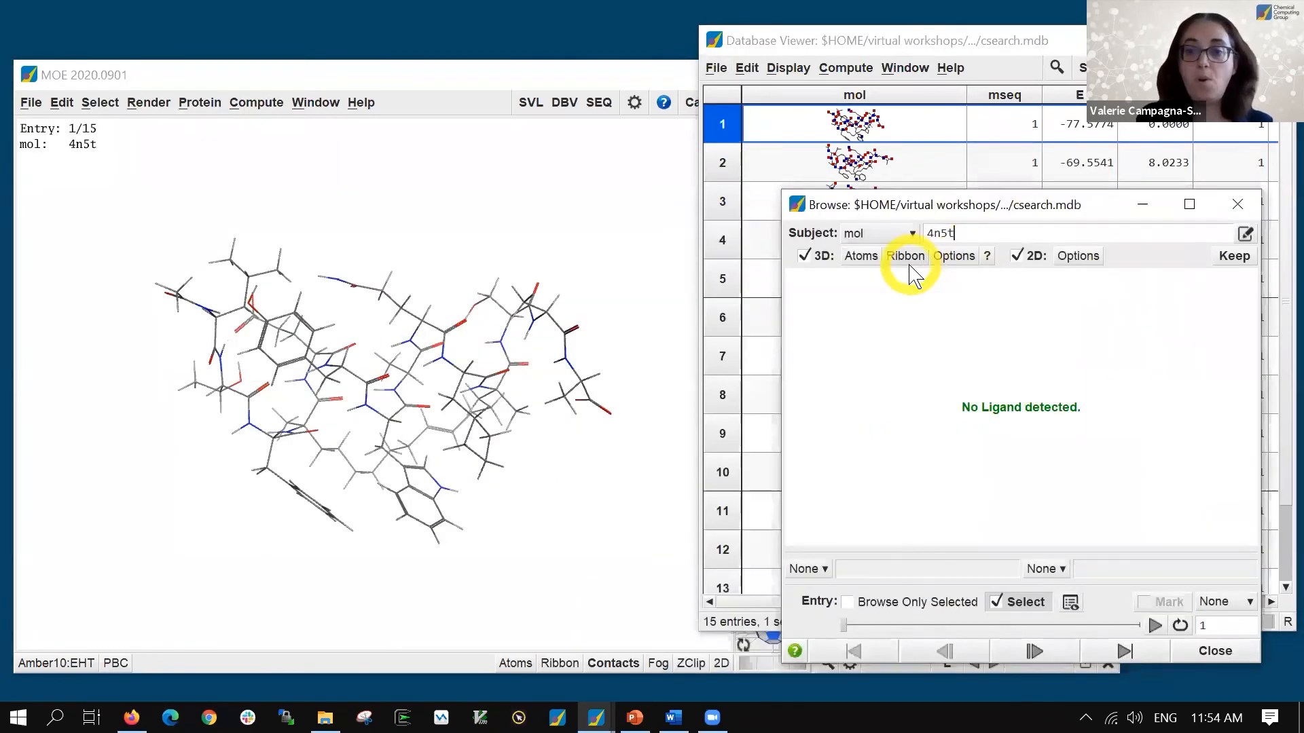
pyautogui.click(1005, 280)
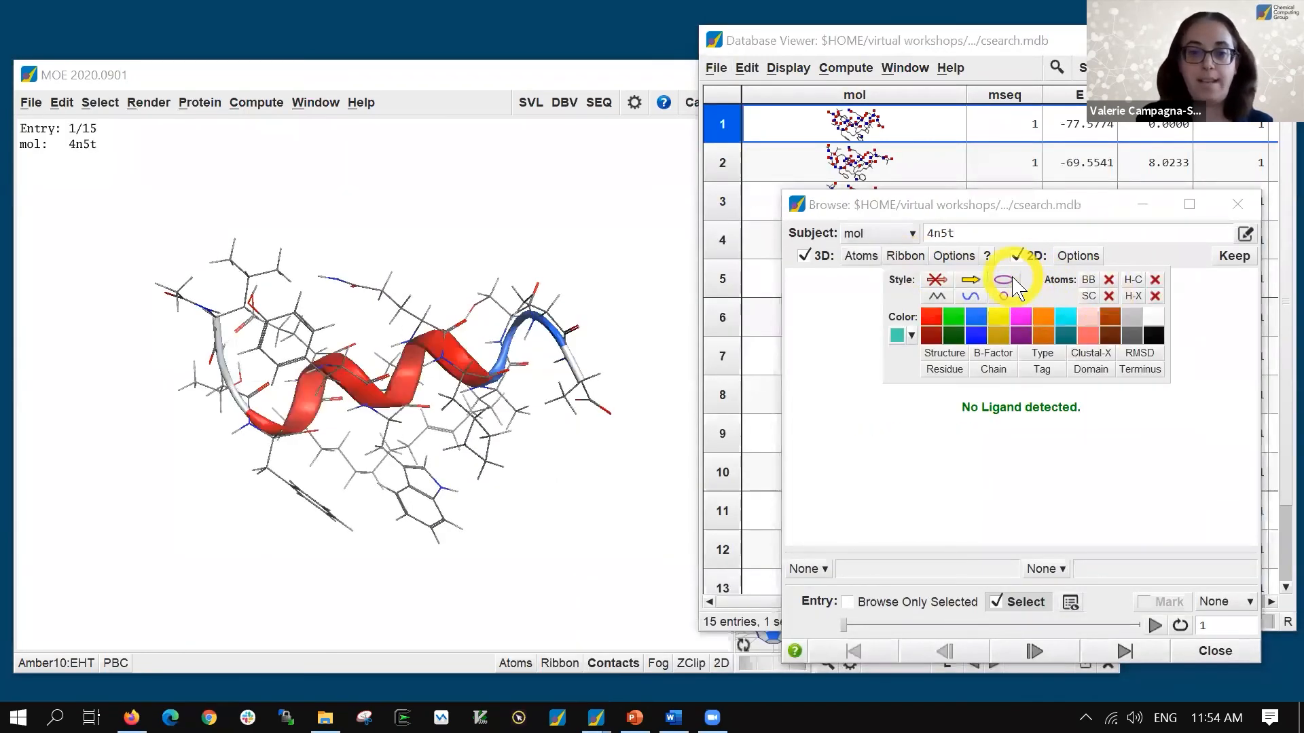
# Examine the peptide conformations in csearch.mdb one by one through entry 15, and close the browser and the database
pyautogui.click(1034, 652)
pyautogui.click(1034, 652)
pyautogui.click(1034, 652)
pyautogui.click(1035, 652)
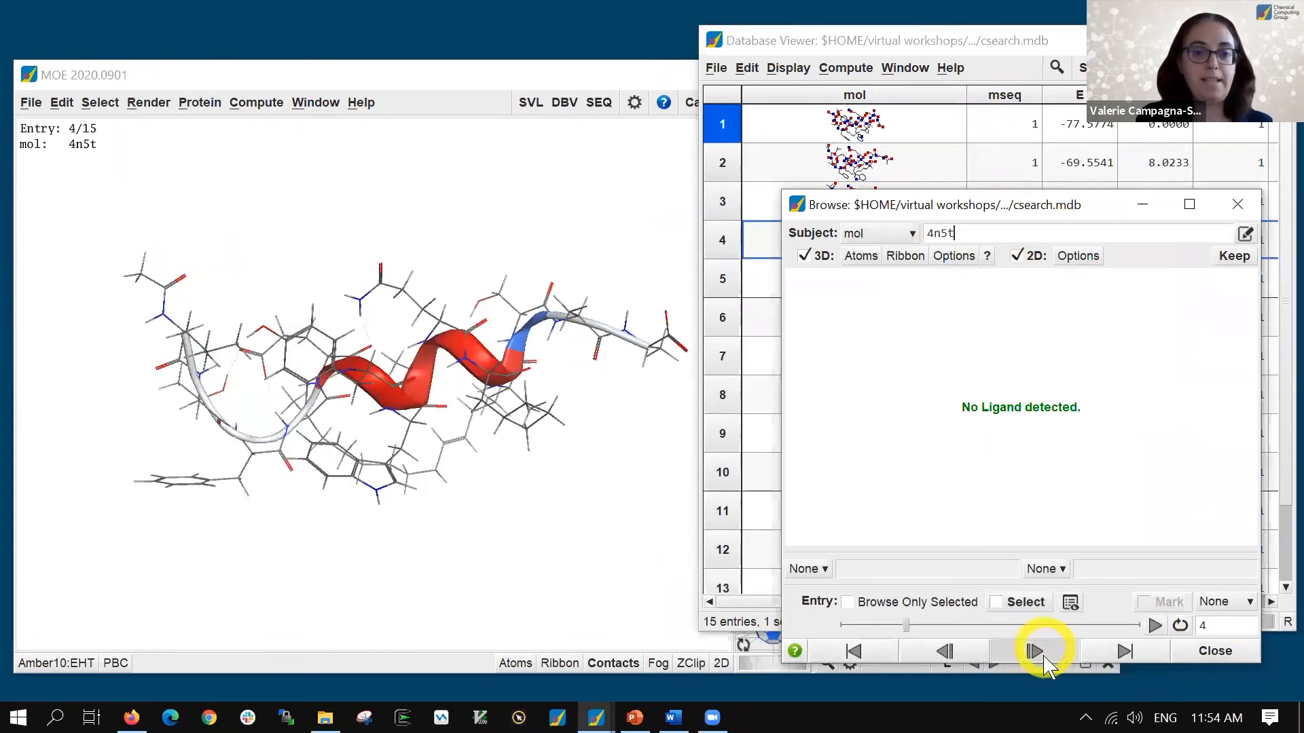
pyautogui.click(1035, 652)
pyautogui.click(1034, 652)
pyautogui.click(1041, 655)
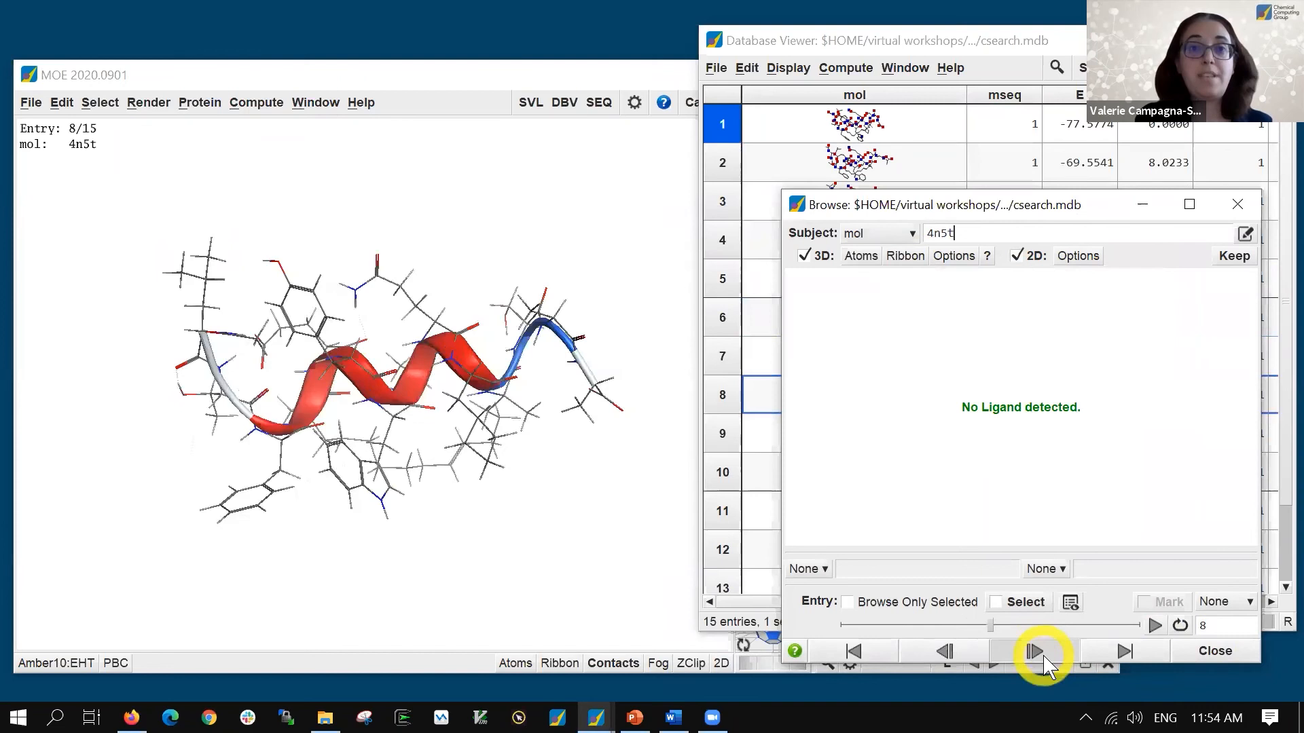
pyautogui.click(1041, 655)
pyautogui.click(1041, 655)
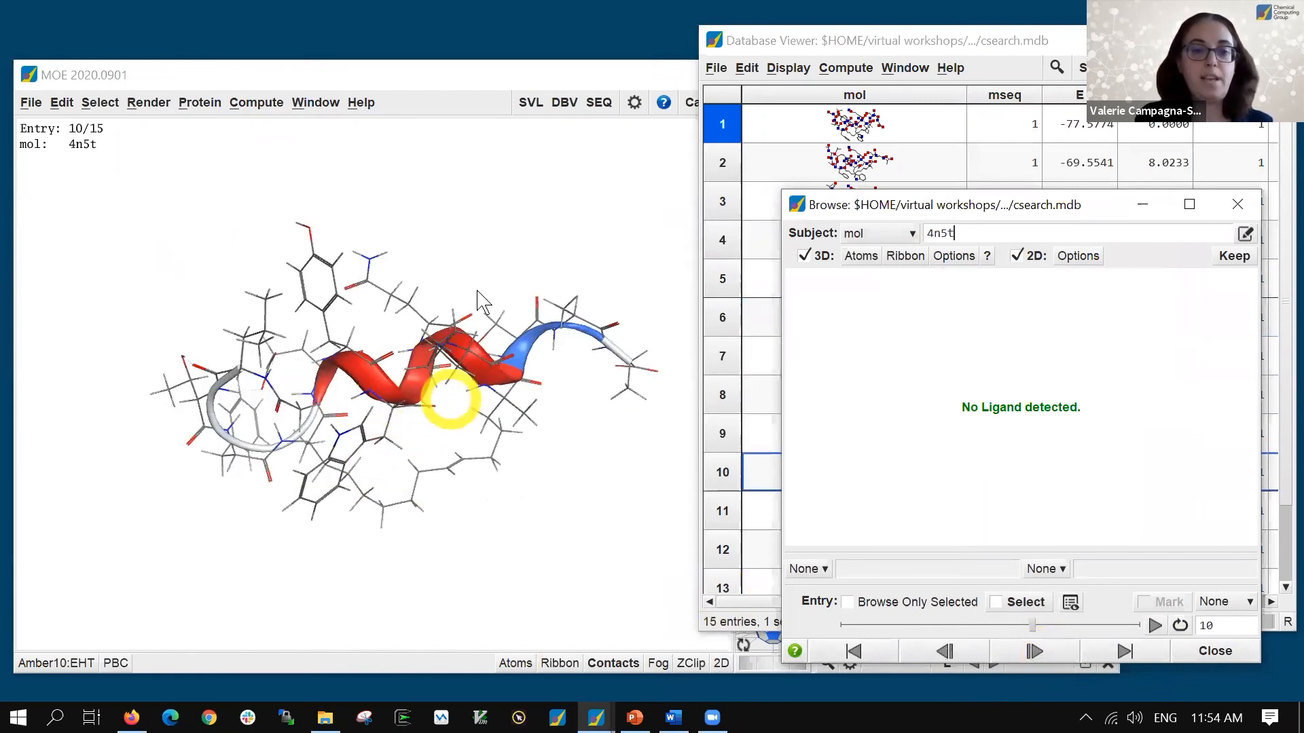
pyautogui.moveTo(482, 256); pyautogui.dragTo(504, 730, button='middle')
pyautogui.moveTo(383, 357); pyautogui.dragTo(379, 480, button='middle')
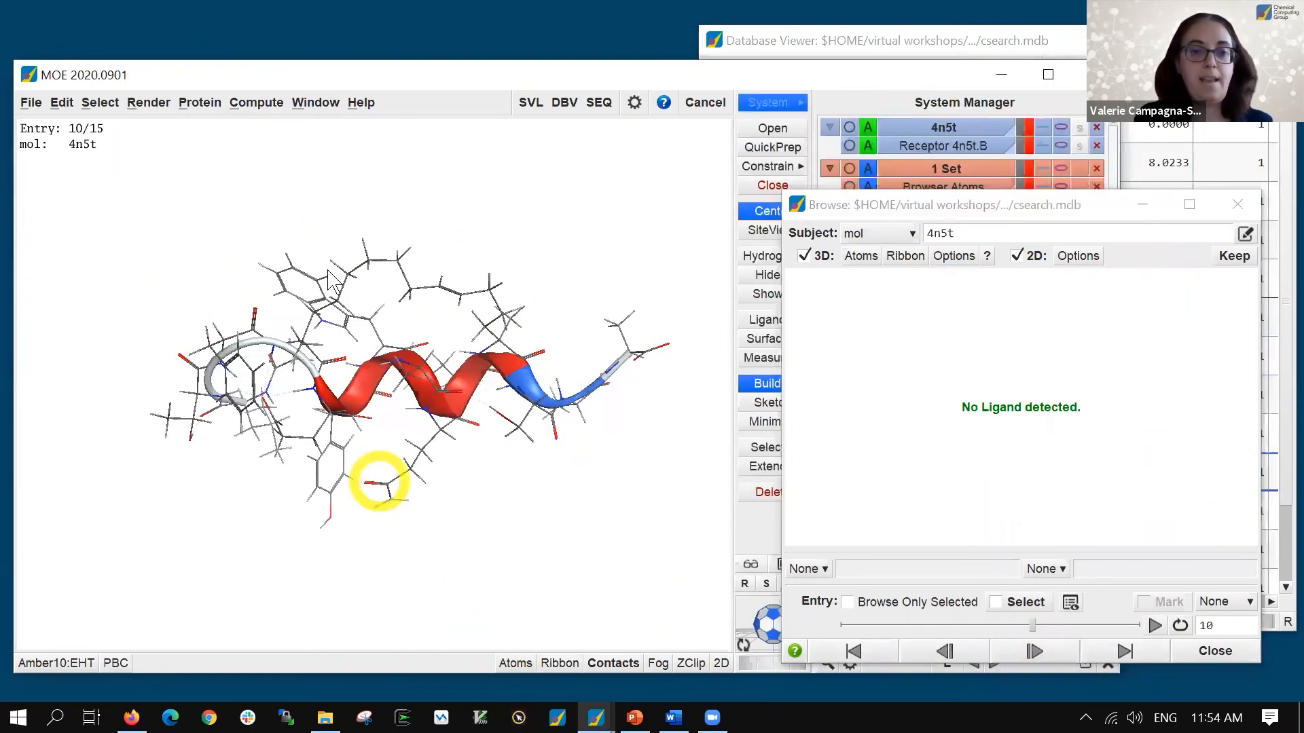
pyautogui.click(1039, 645)
pyautogui.click(1039, 645)
pyautogui.click(1039, 645)
pyautogui.click(1039, 645)
pyautogui.click(1041, 649)
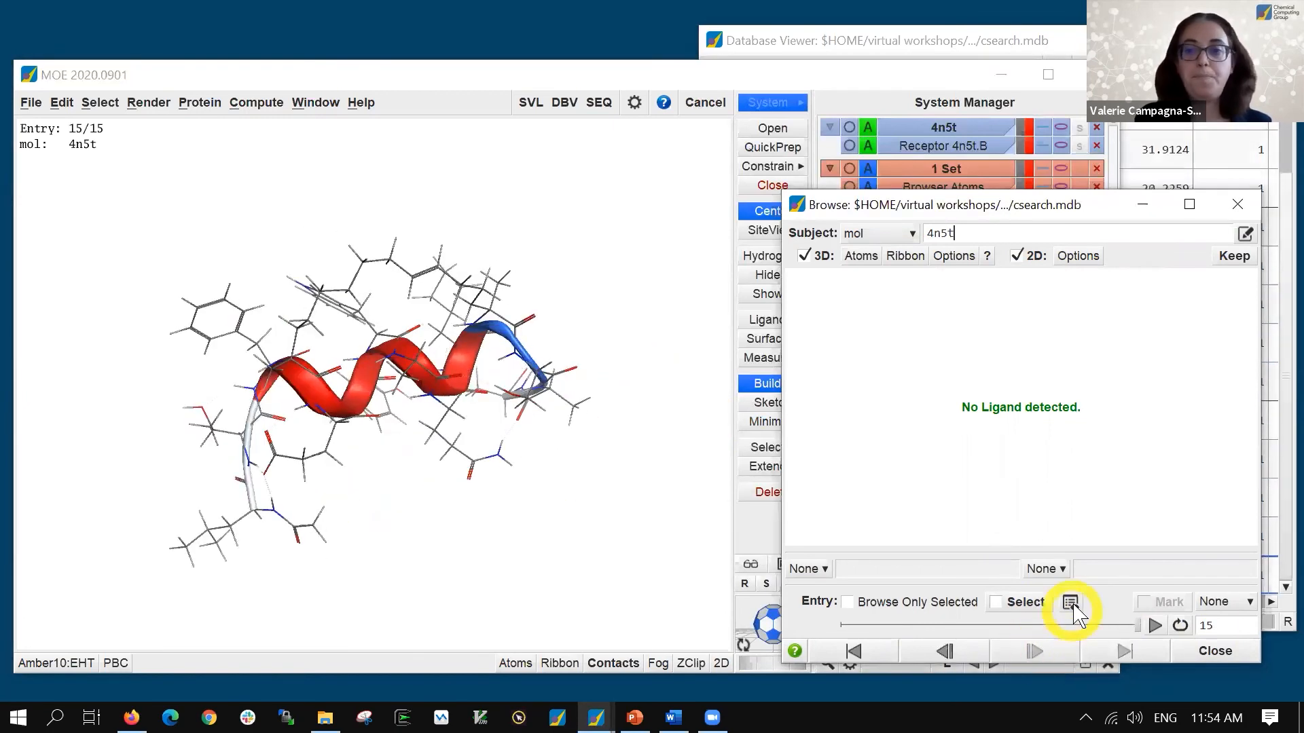
pyautogui.click(1240, 204)
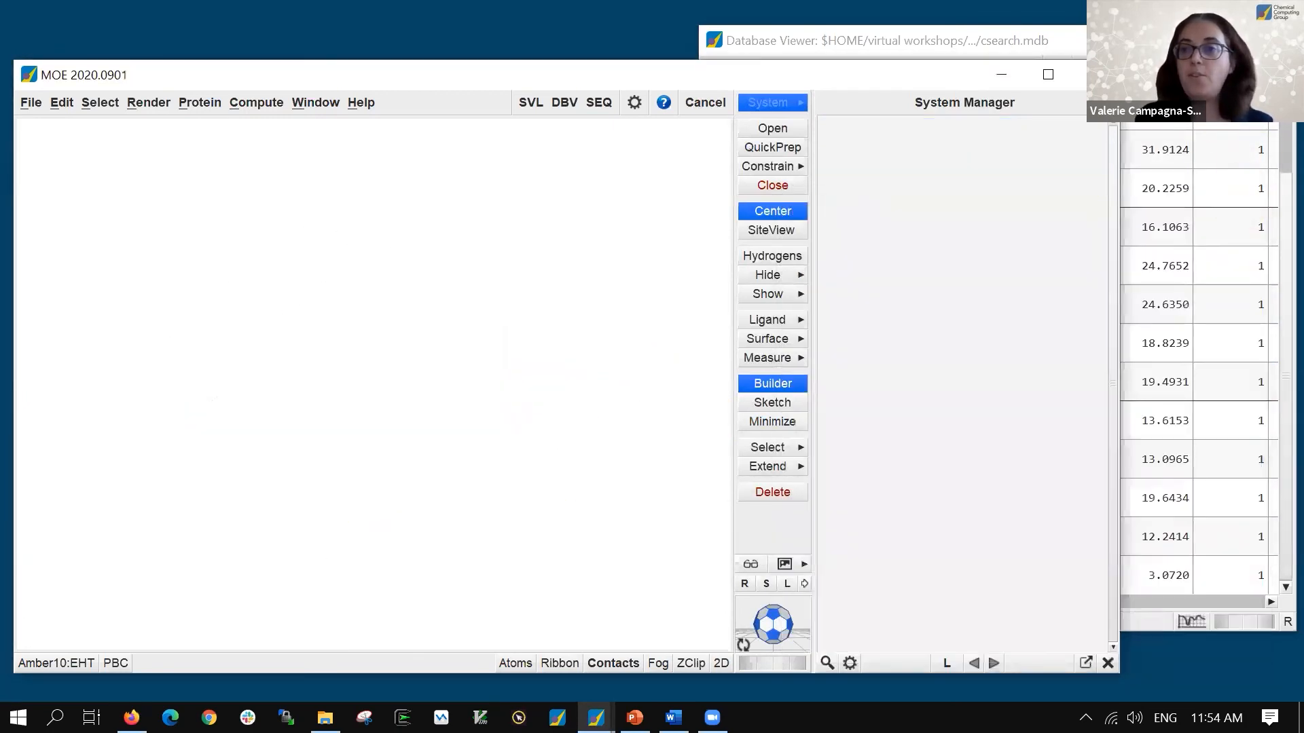
pyautogui.click(1271, 41)
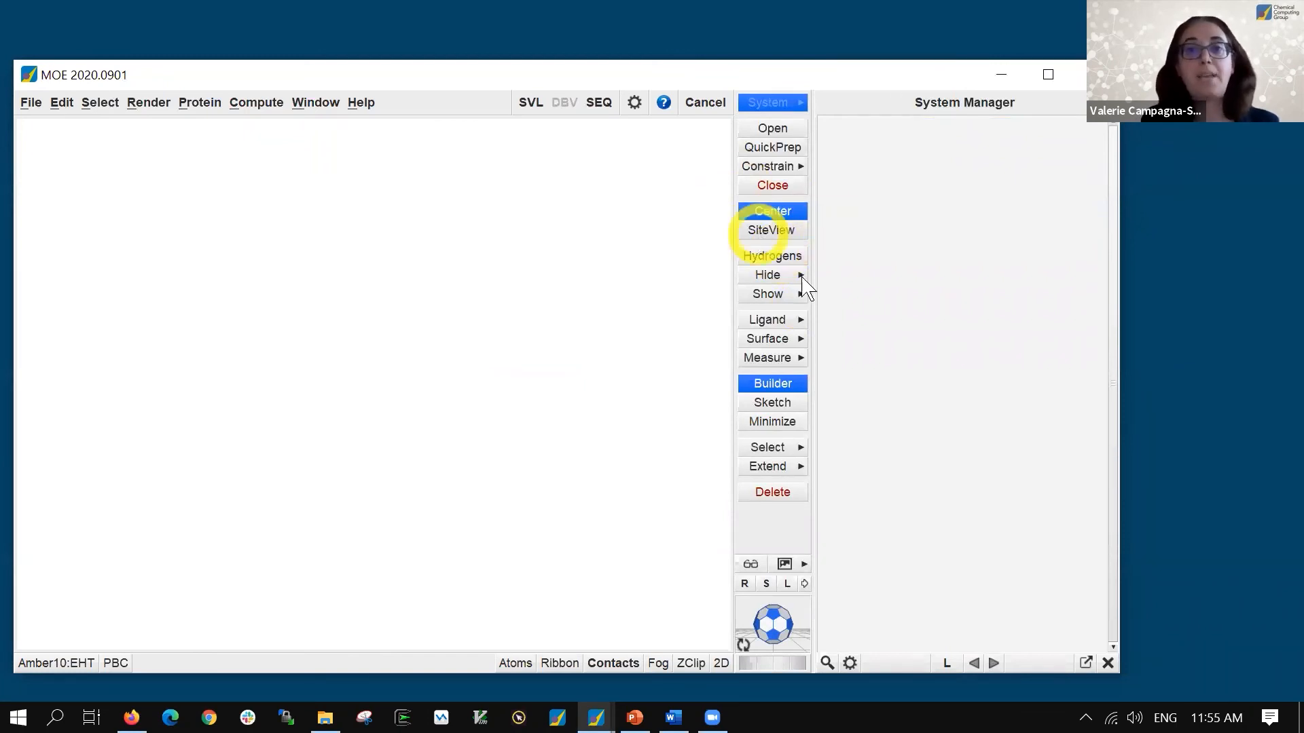
# Open mdmx.moe from the datafiles folder and display the p53 ligand as a ribbon
pyautogui.click(798, 131)
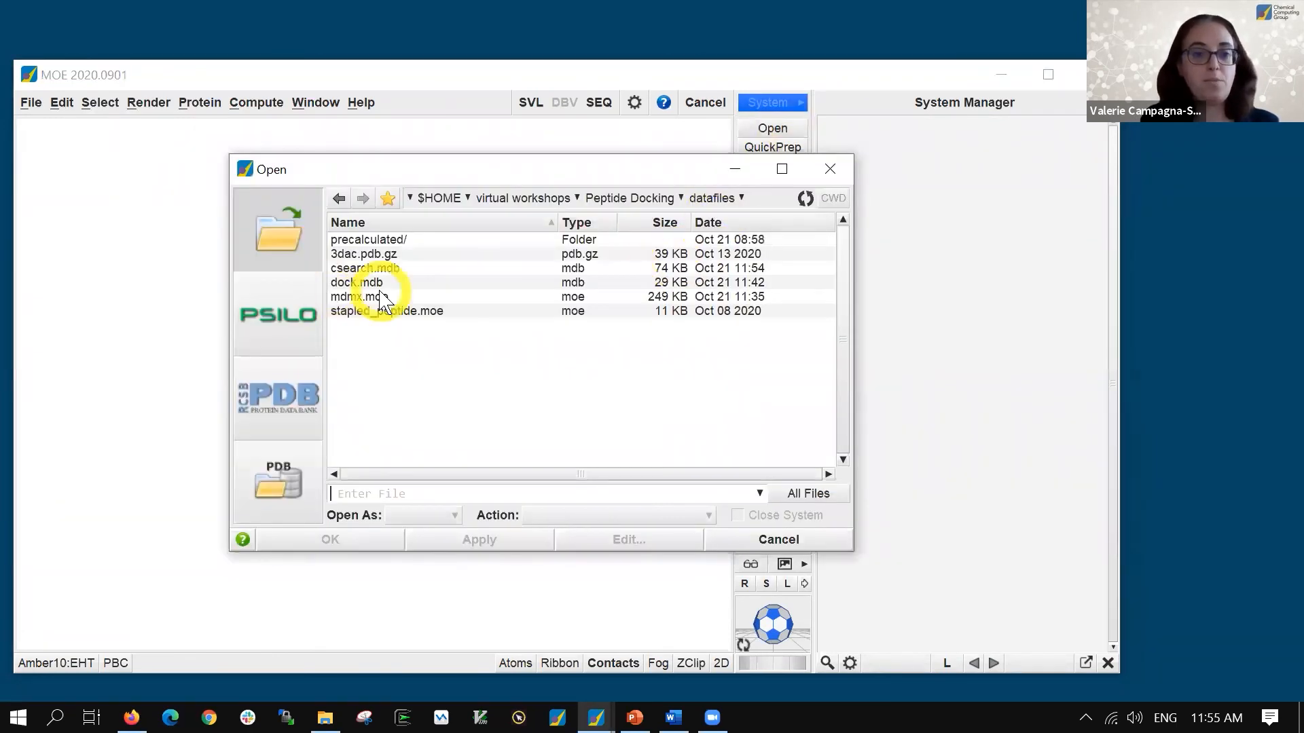
pyautogui.click(381, 299)
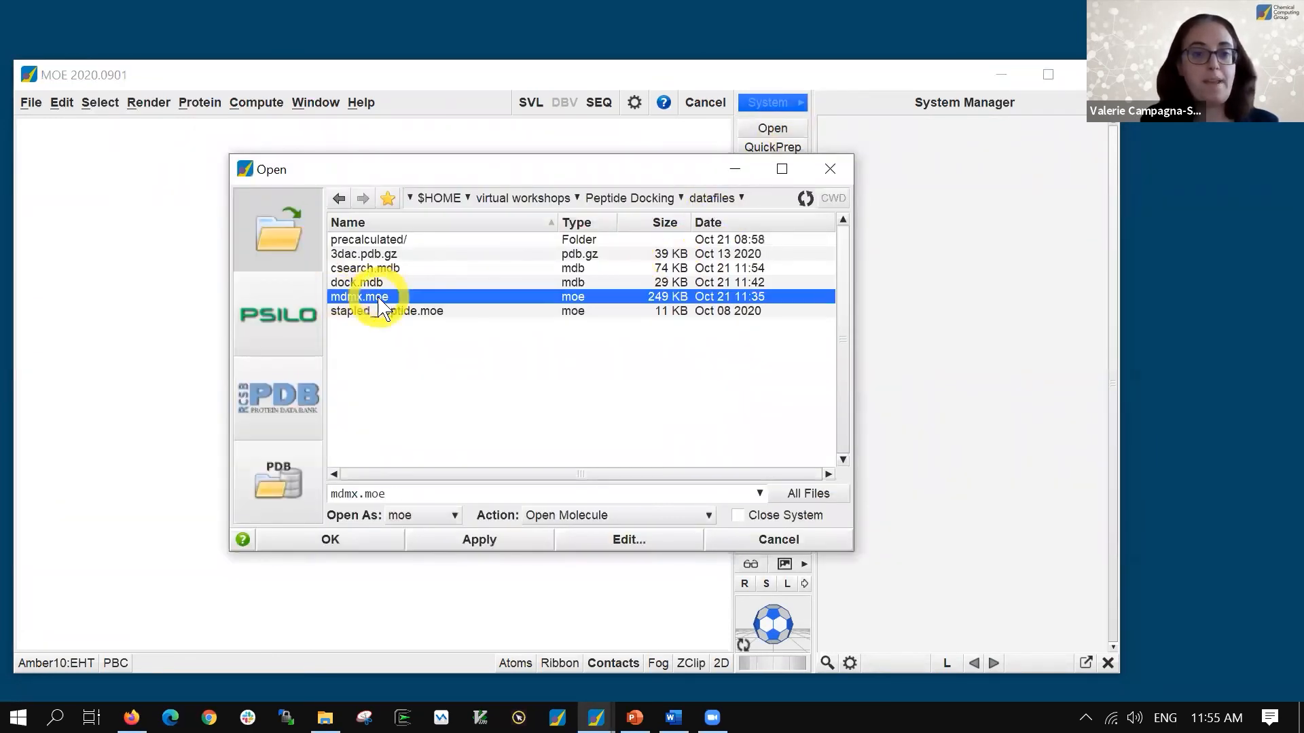
pyautogui.click(333, 540)
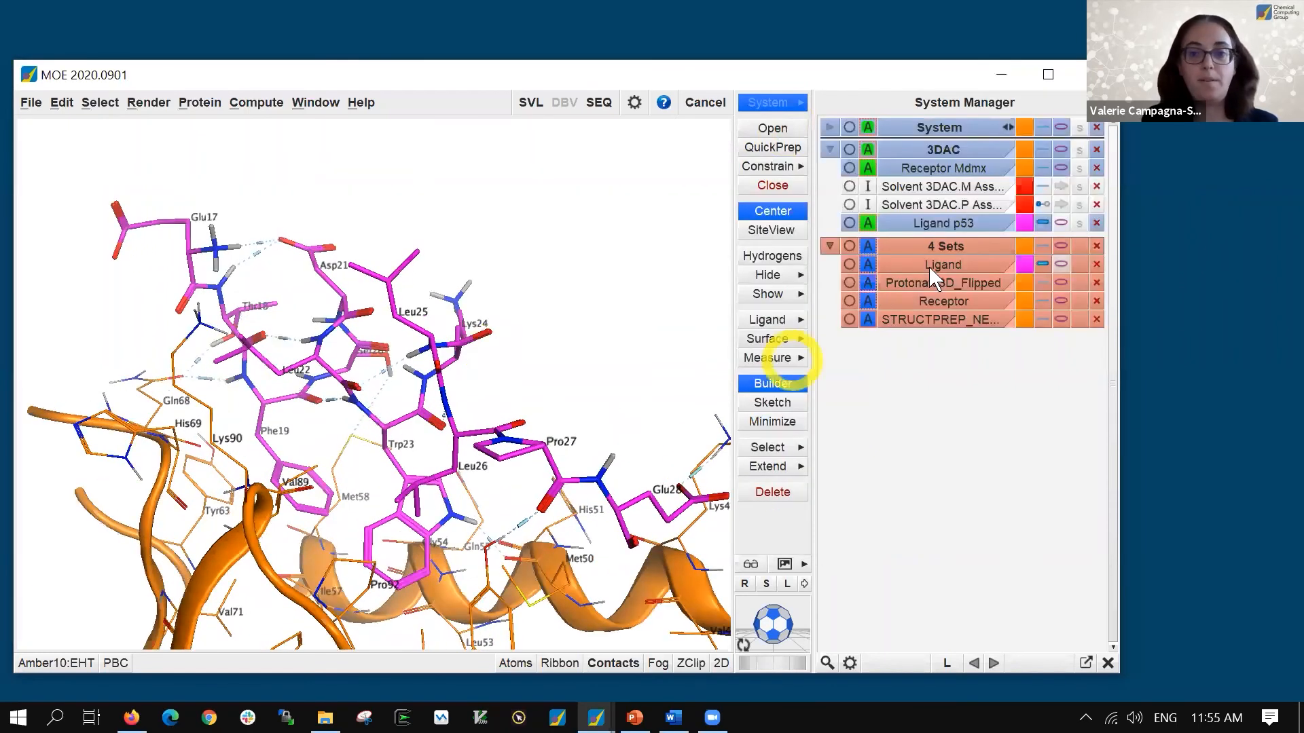
pyautogui.click(1060, 243)
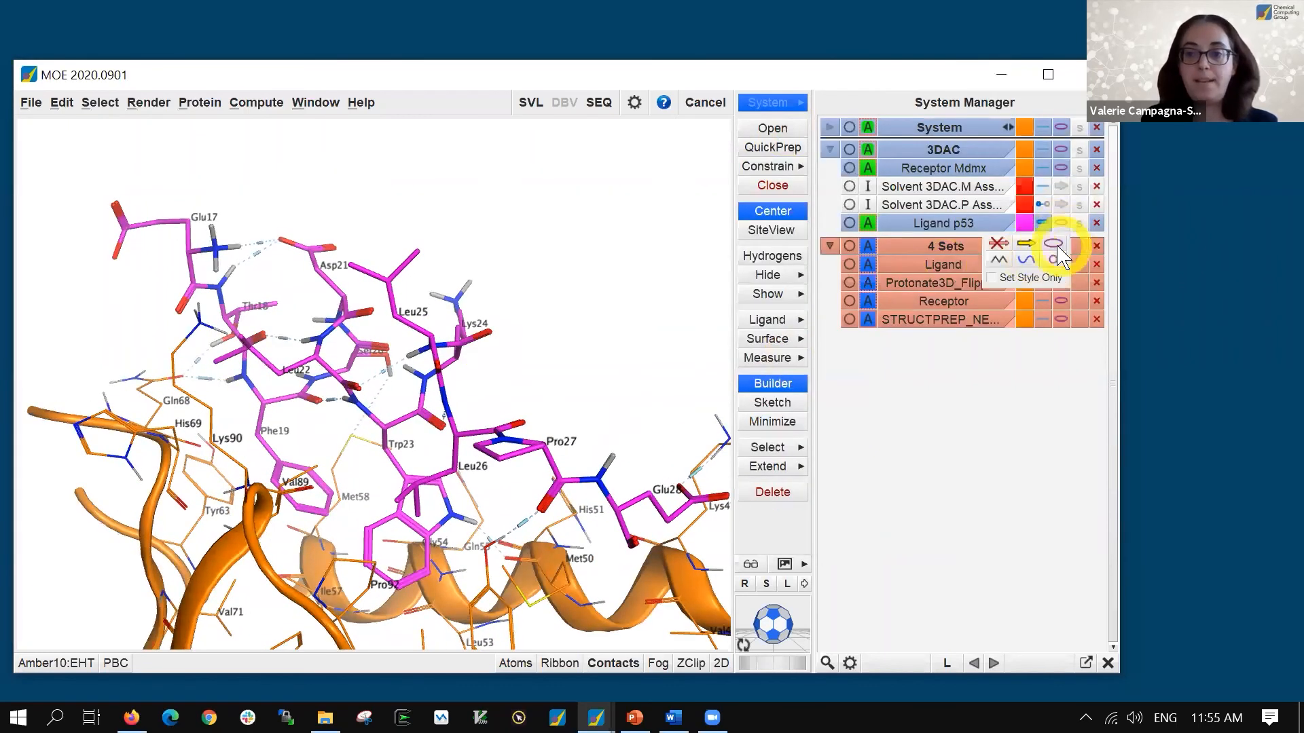
pyautogui.click(1057, 249)
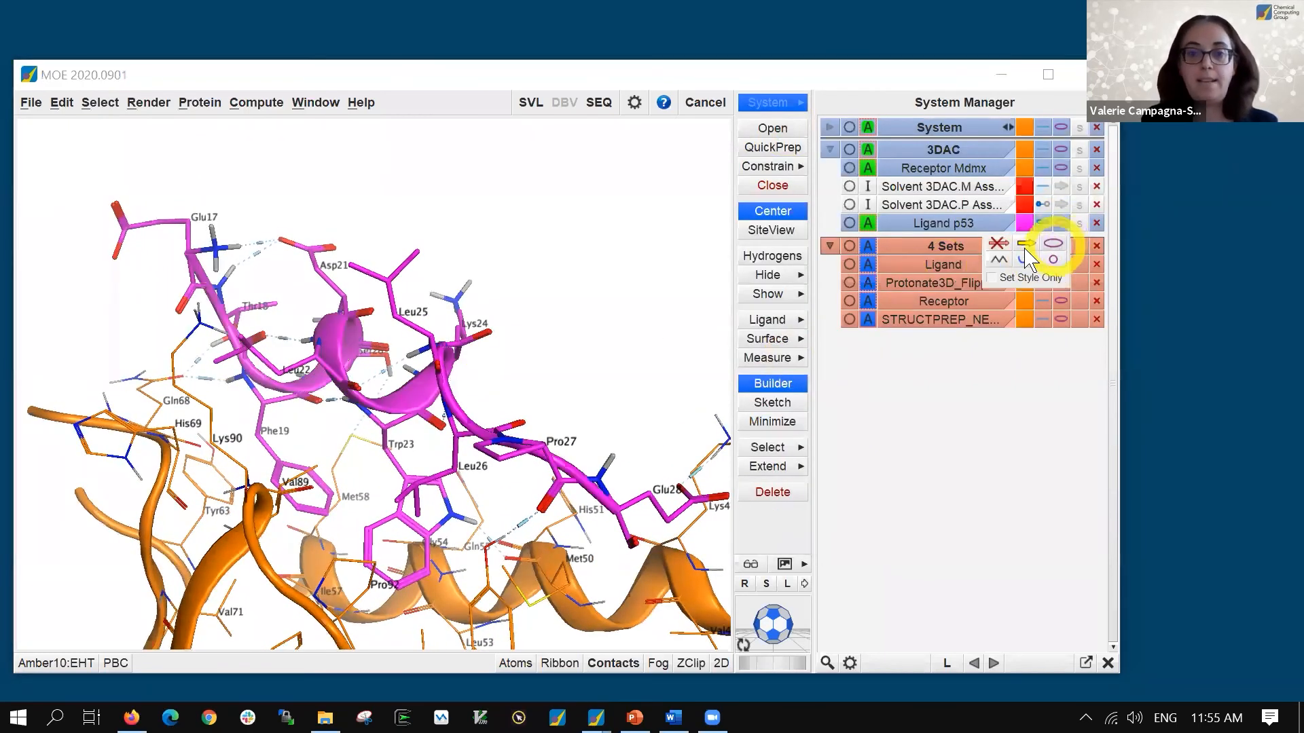
# Bring up the Dock settings and inspect the p53 ligand bound in the Mdmx site from several angles
pyautogui.click(321, 104)
pyautogui.moveTo(407, 143)
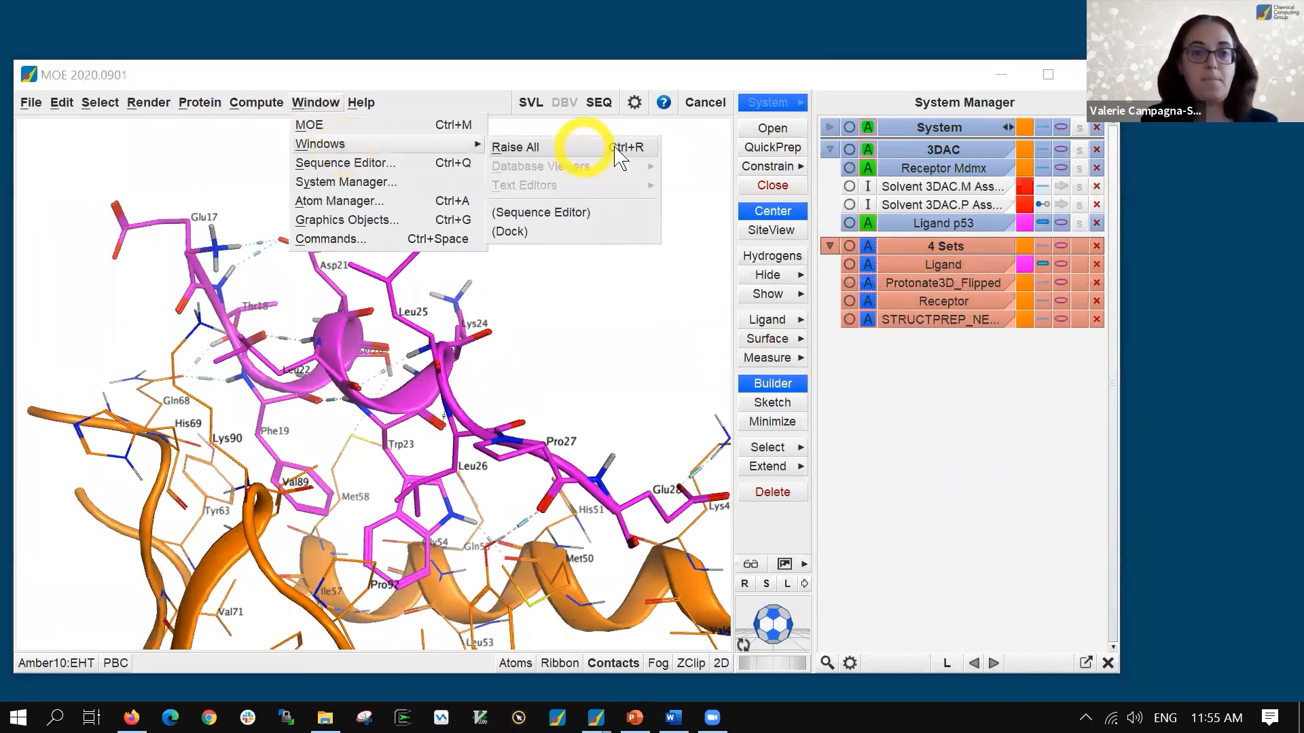
pyautogui.click(601, 233)
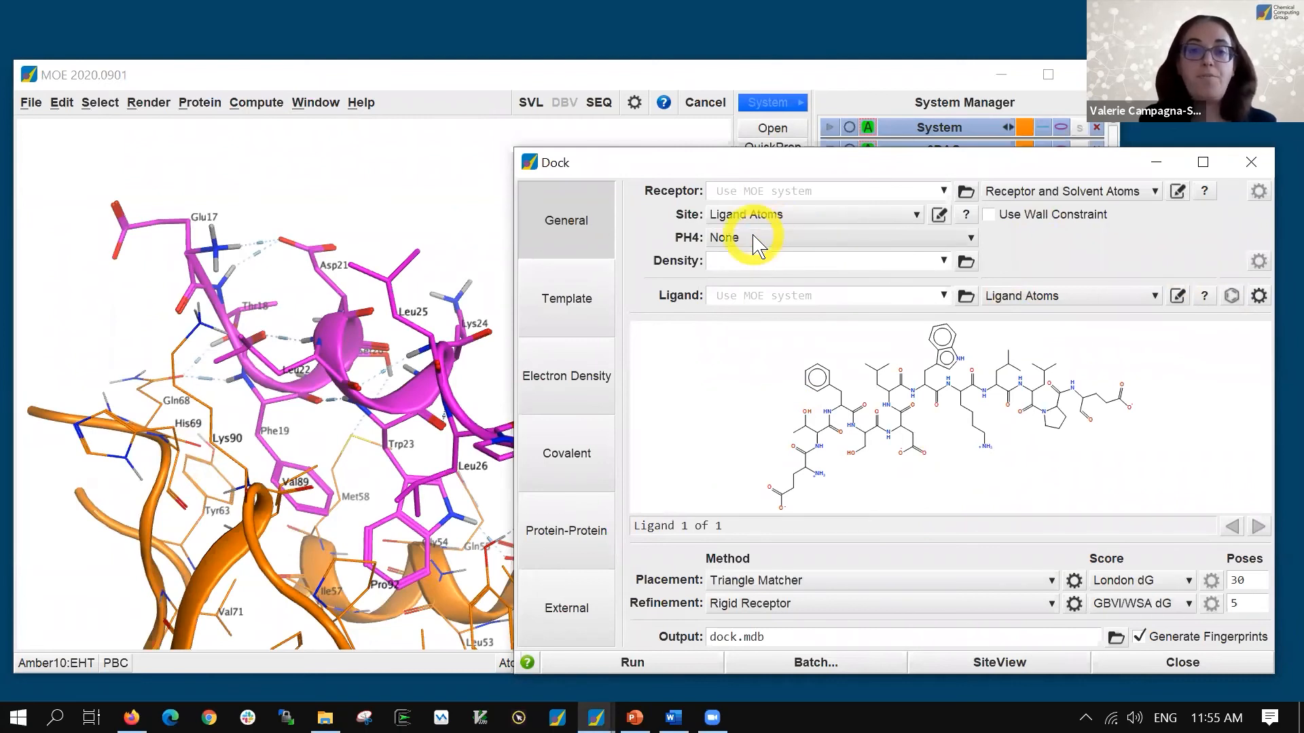
pyautogui.click(374, 237)
pyautogui.keyDown('shift'); pyautogui.moveTo(436, 336); pyautogui.dragTo(411, 224, button='middle'); pyautogui.keyUp('shift')
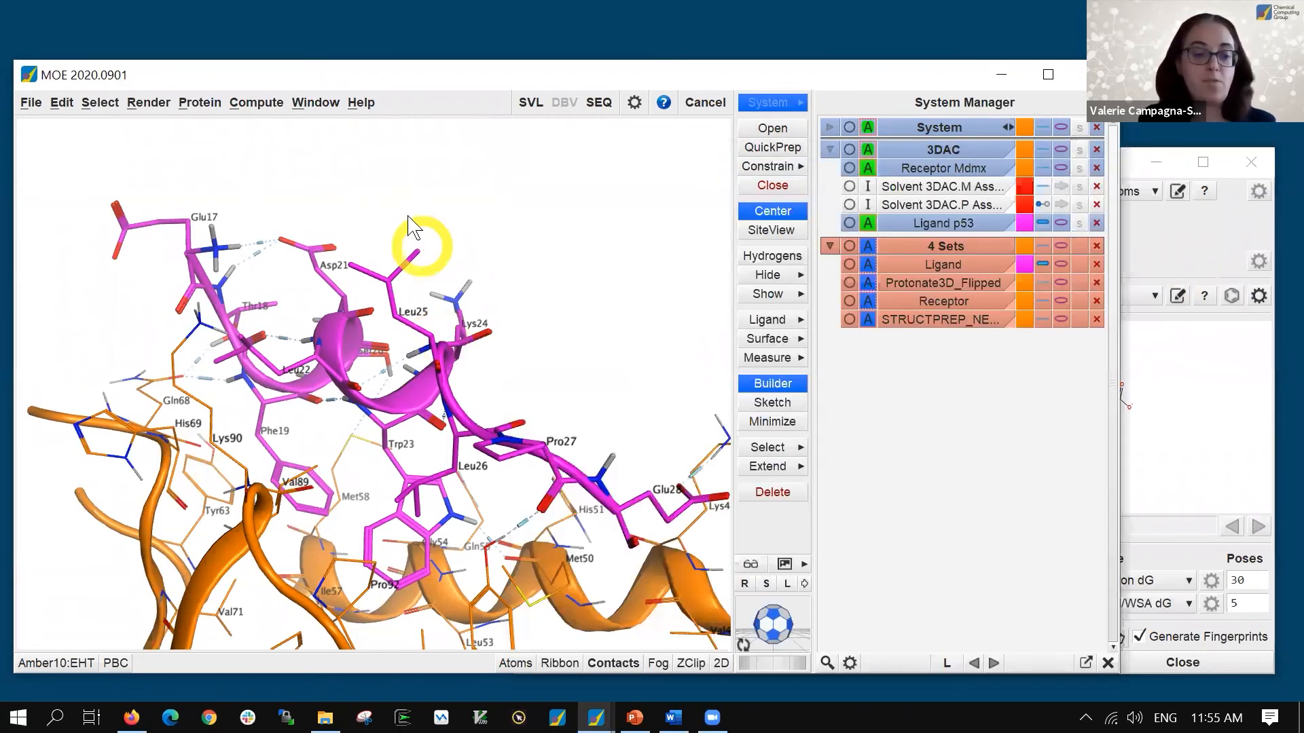
pyautogui.moveTo(474, 322); pyautogui.dragTo(469, 435, button='middle')
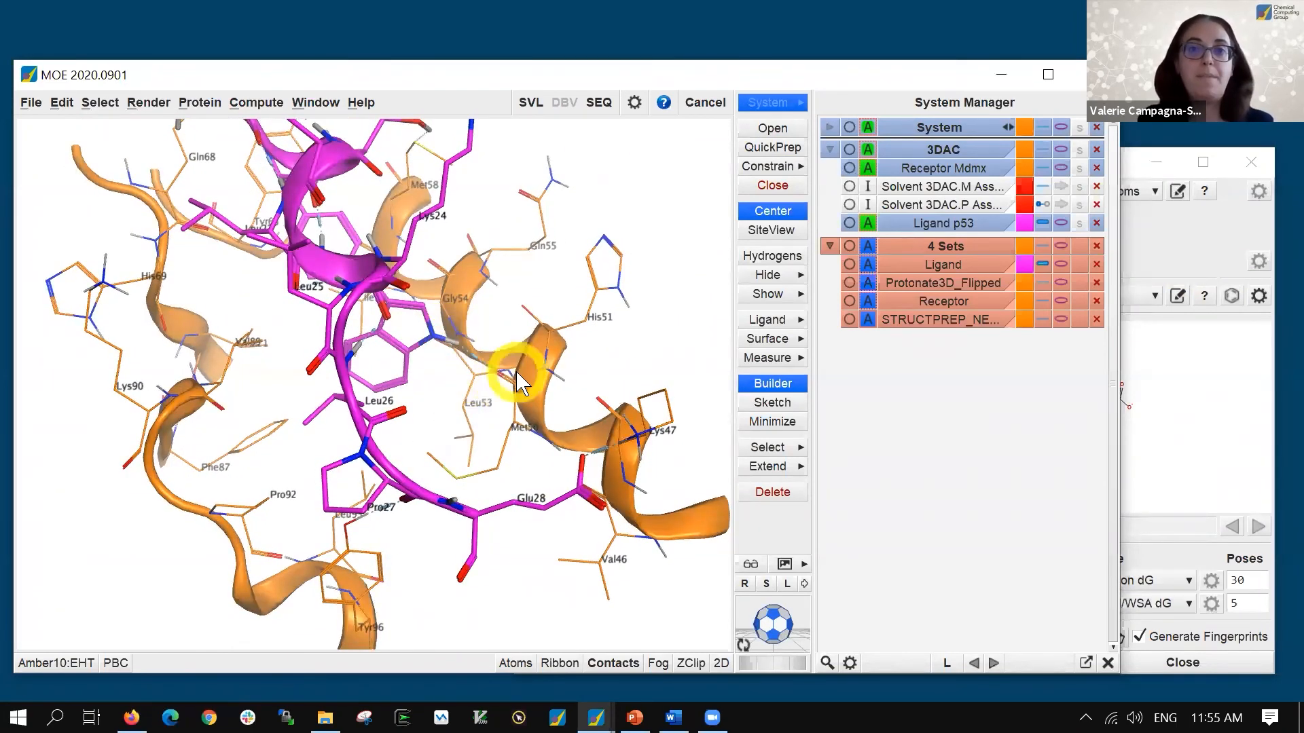
pyautogui.moveTo(462, 442); pyautogui.dragTo(517, 298, button='middle')
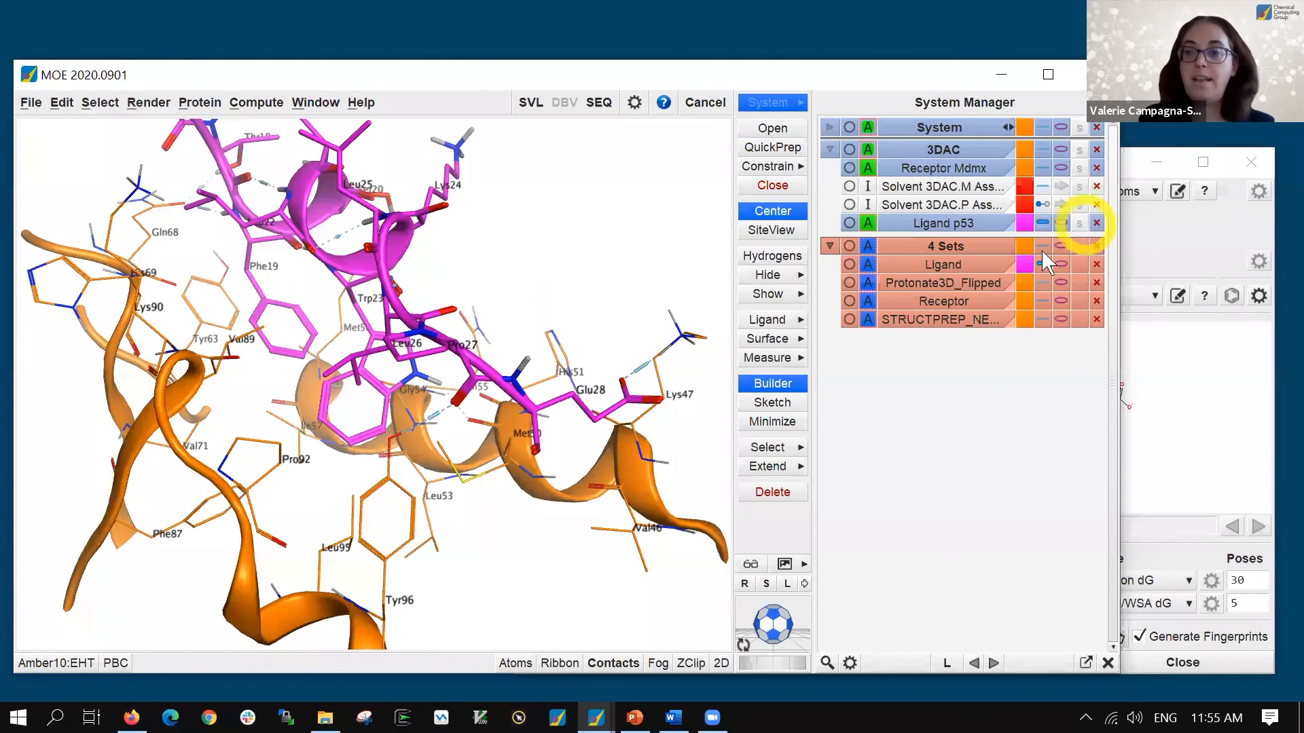
pyautogui.click(1192, 241)
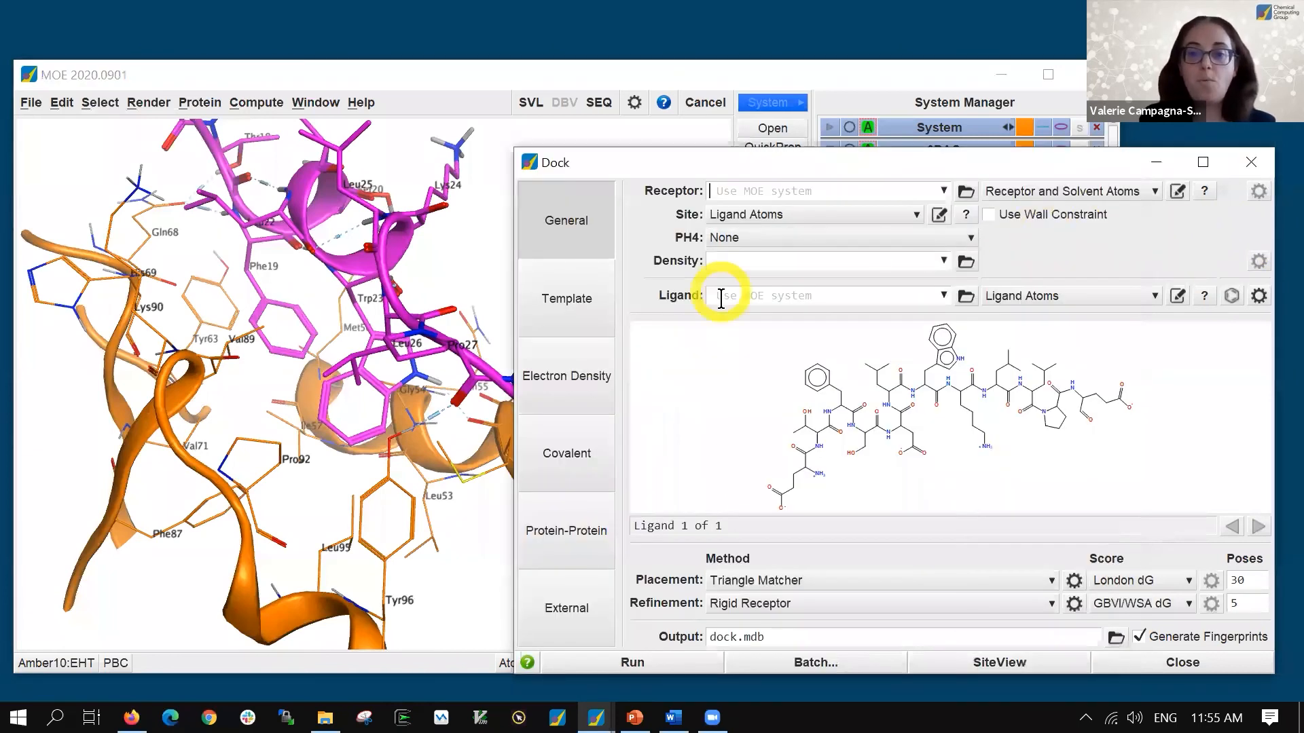
# Use precalculated/csearch.mdb as the docking ligand source with All Atoms as the ligand selection
pyautogui.click(965, 297)
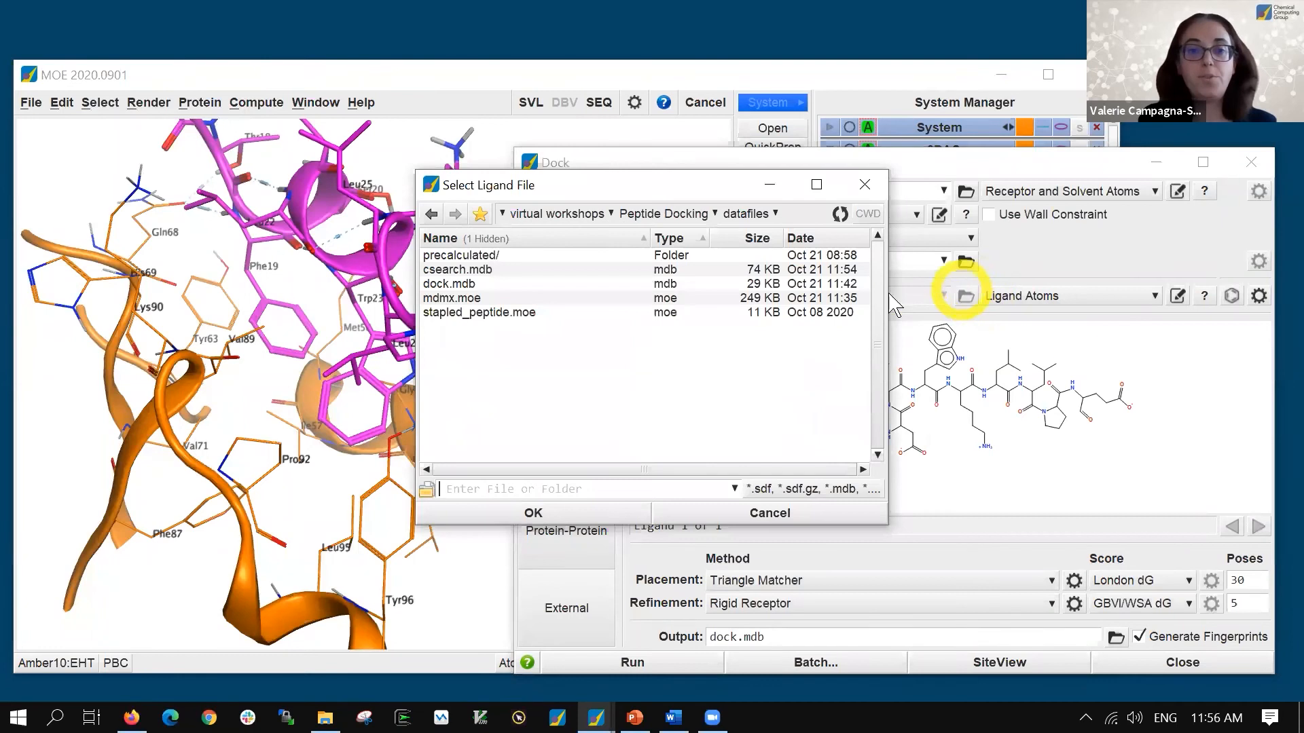
pyautogui.doubleClick(473, 256)
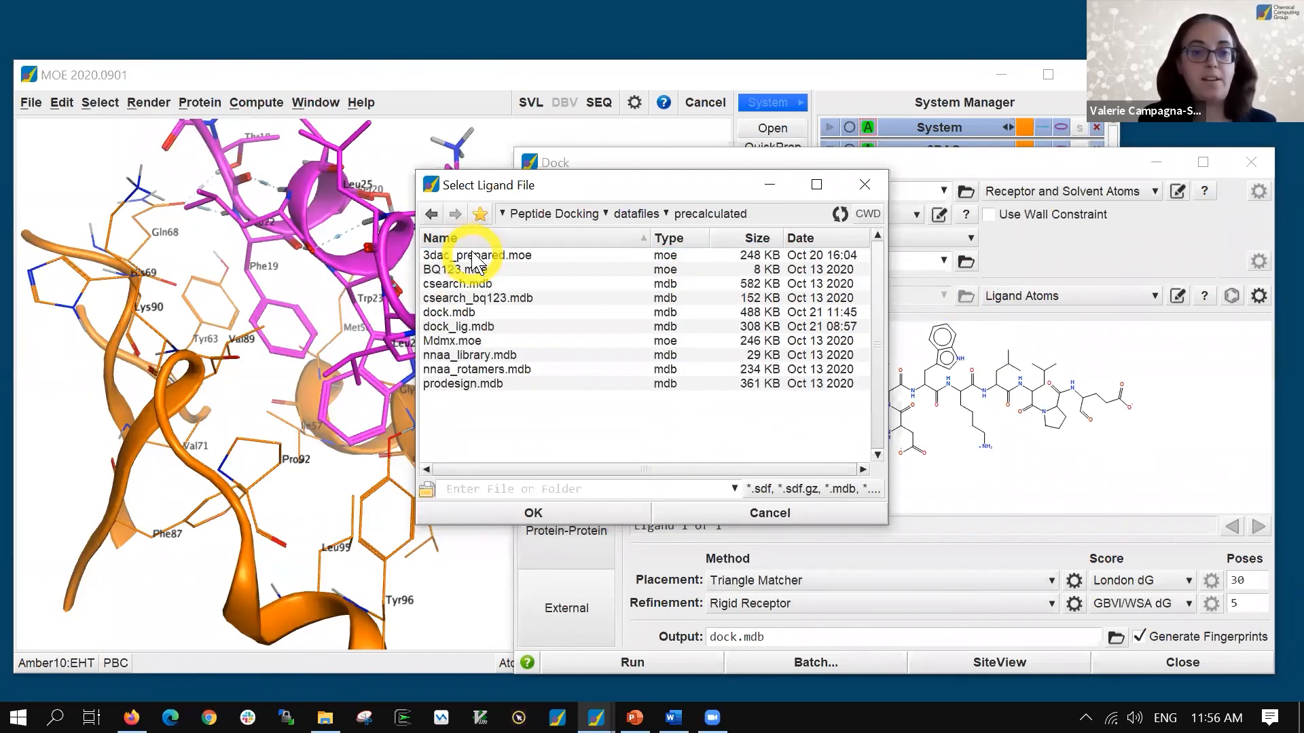
pyautogui.click(476, 285)
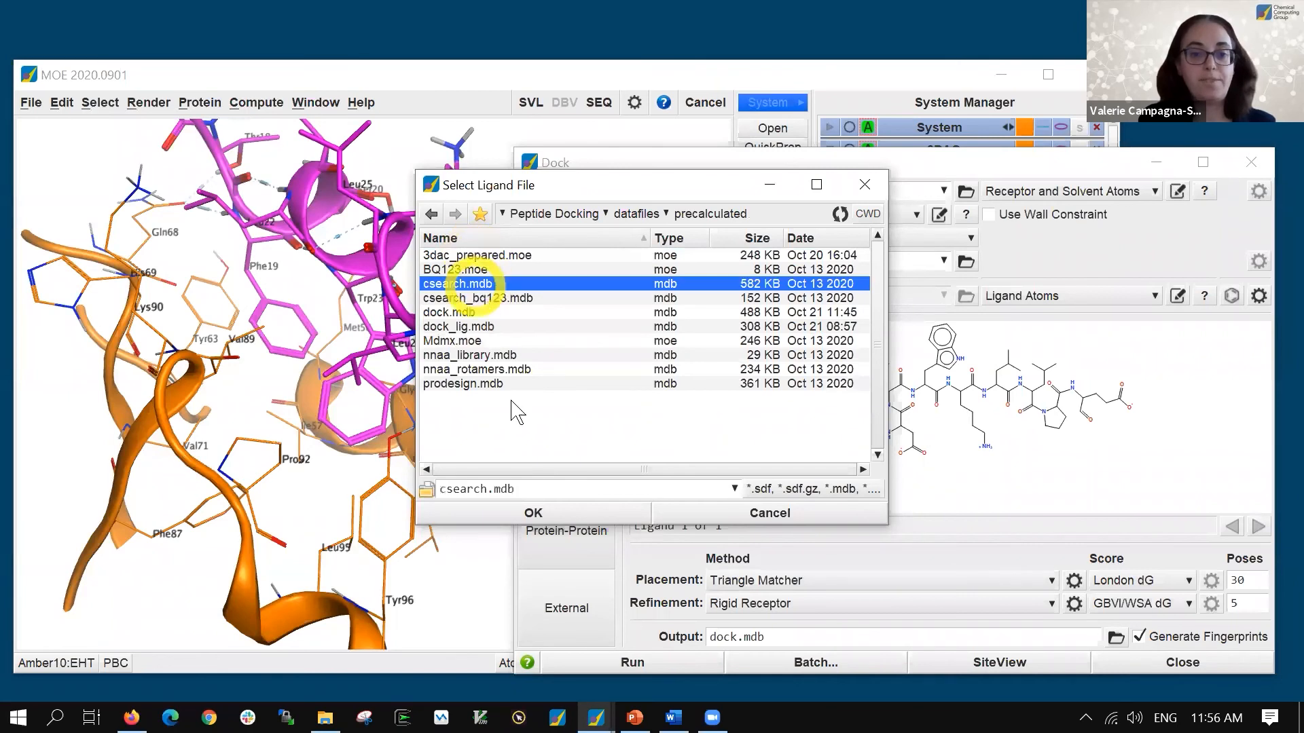
pyautogui.click(525, 516)
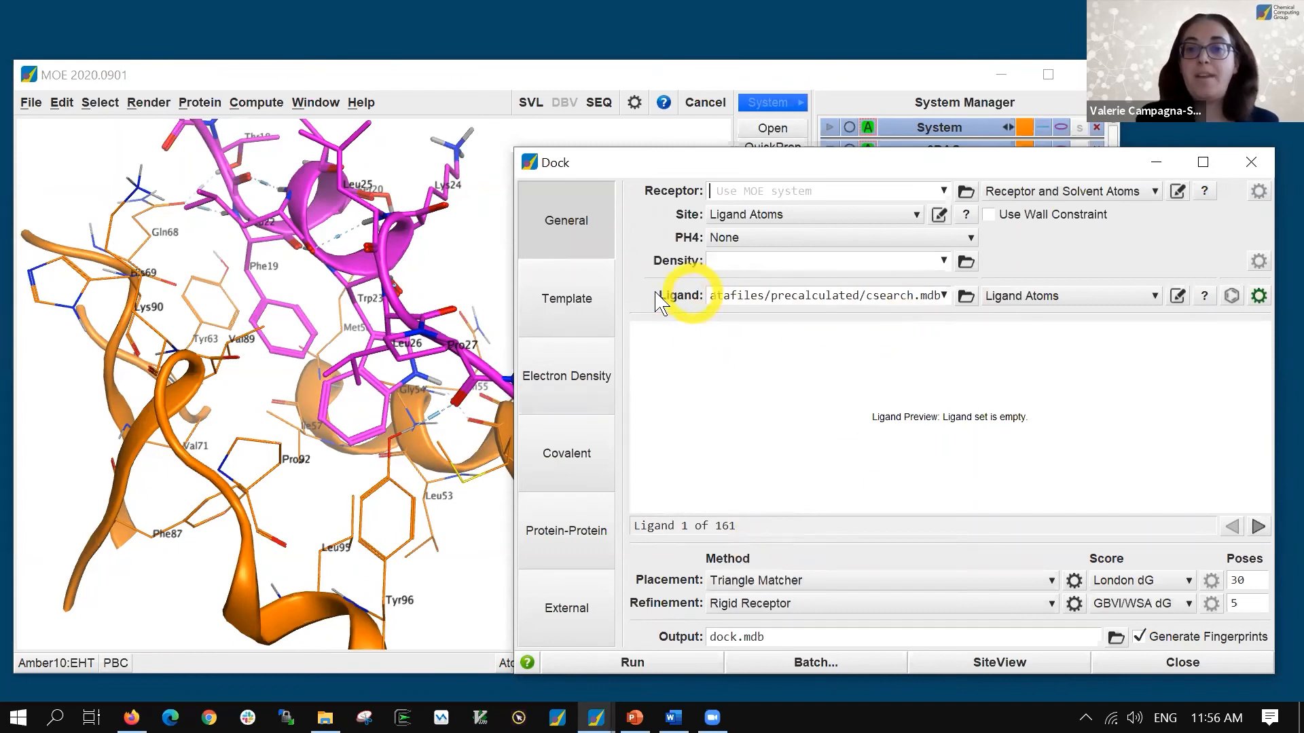
pyautogui.click(1086, 299)
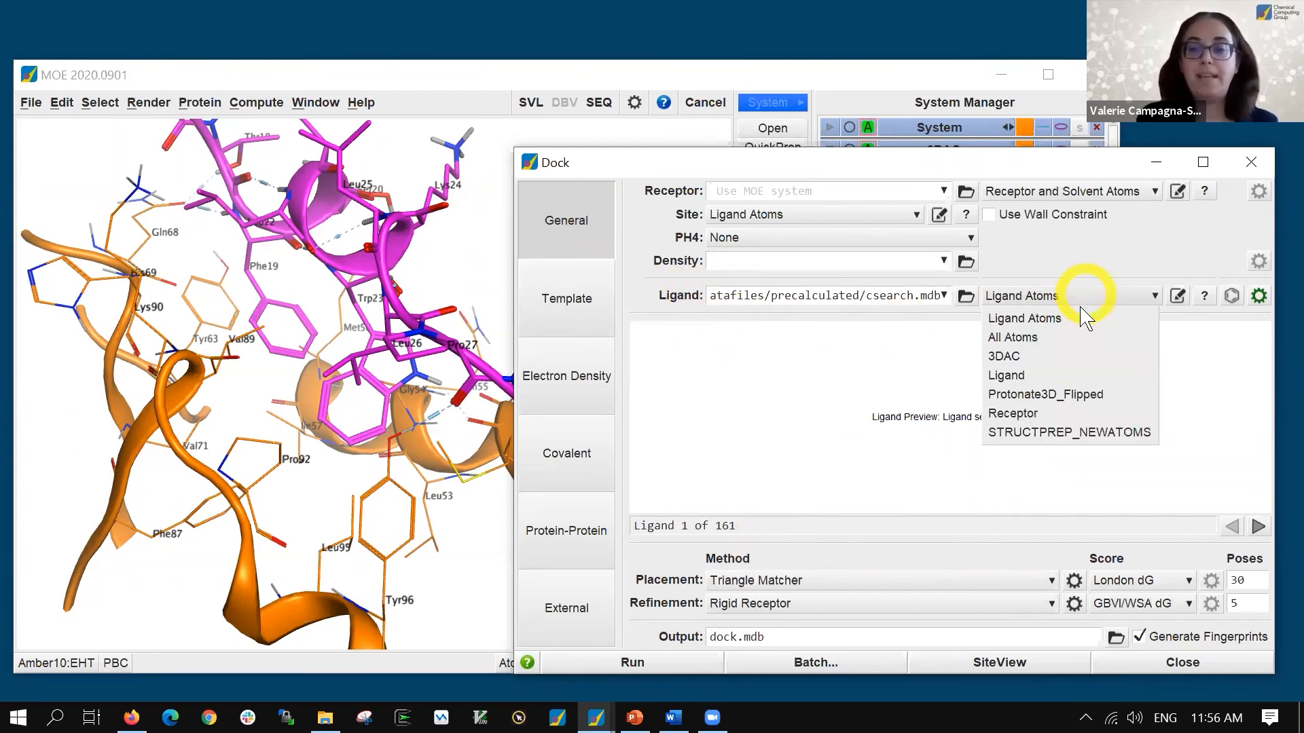
pyautogui.click(1063, 341)
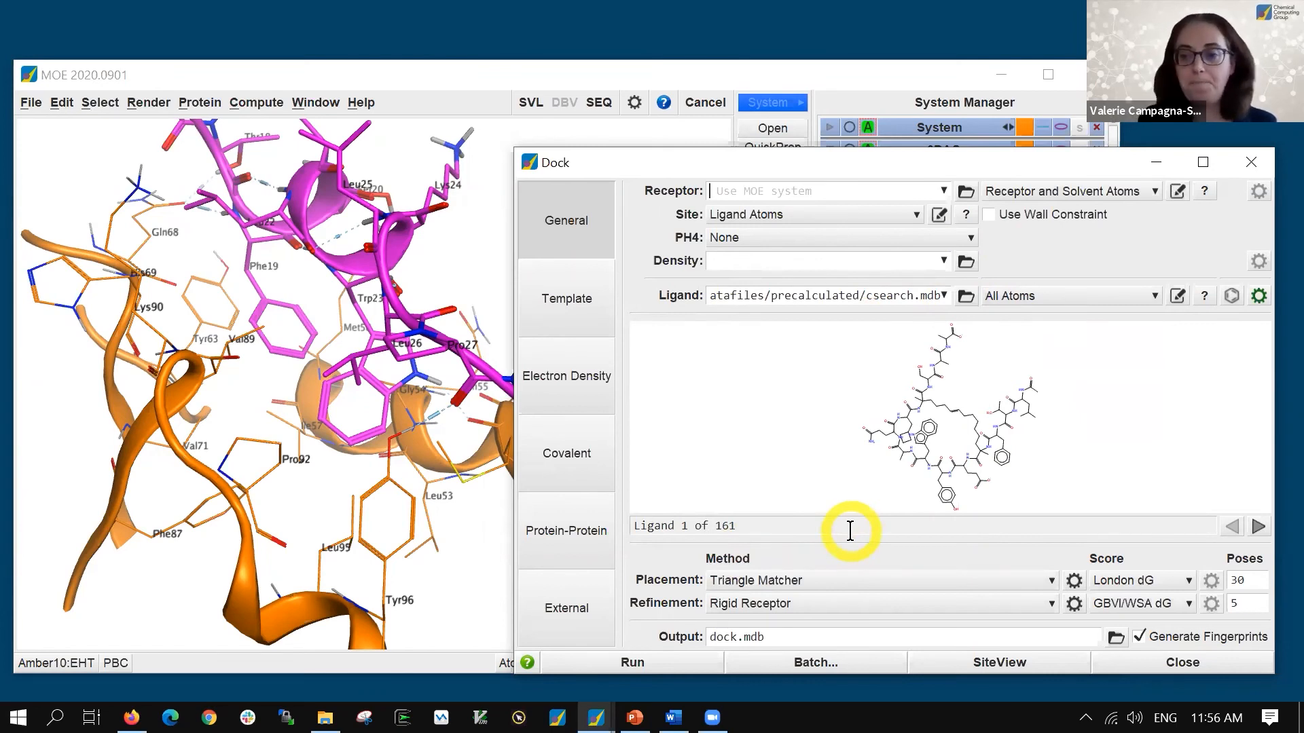
# Set the docking ligand's Conformations option to Use Existing
pyautogui.click(1260, 297)
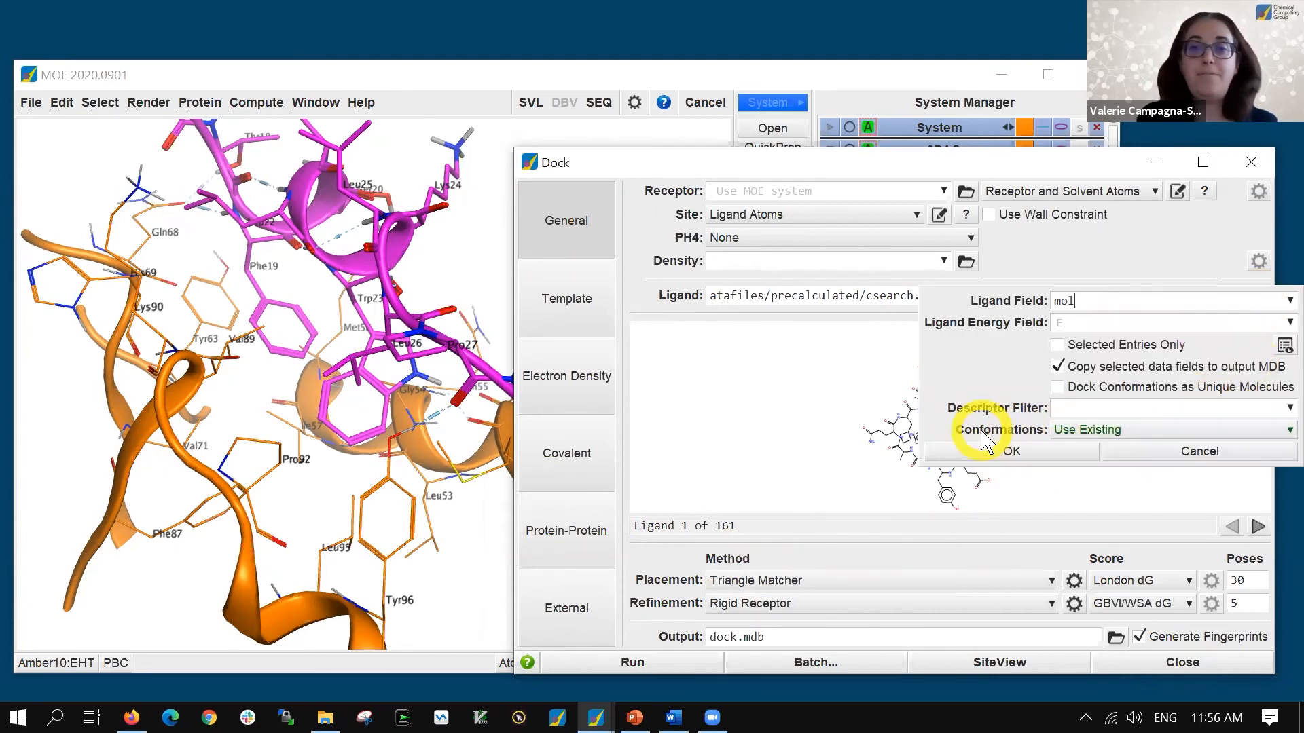
pyautogui.click(1072, 433)
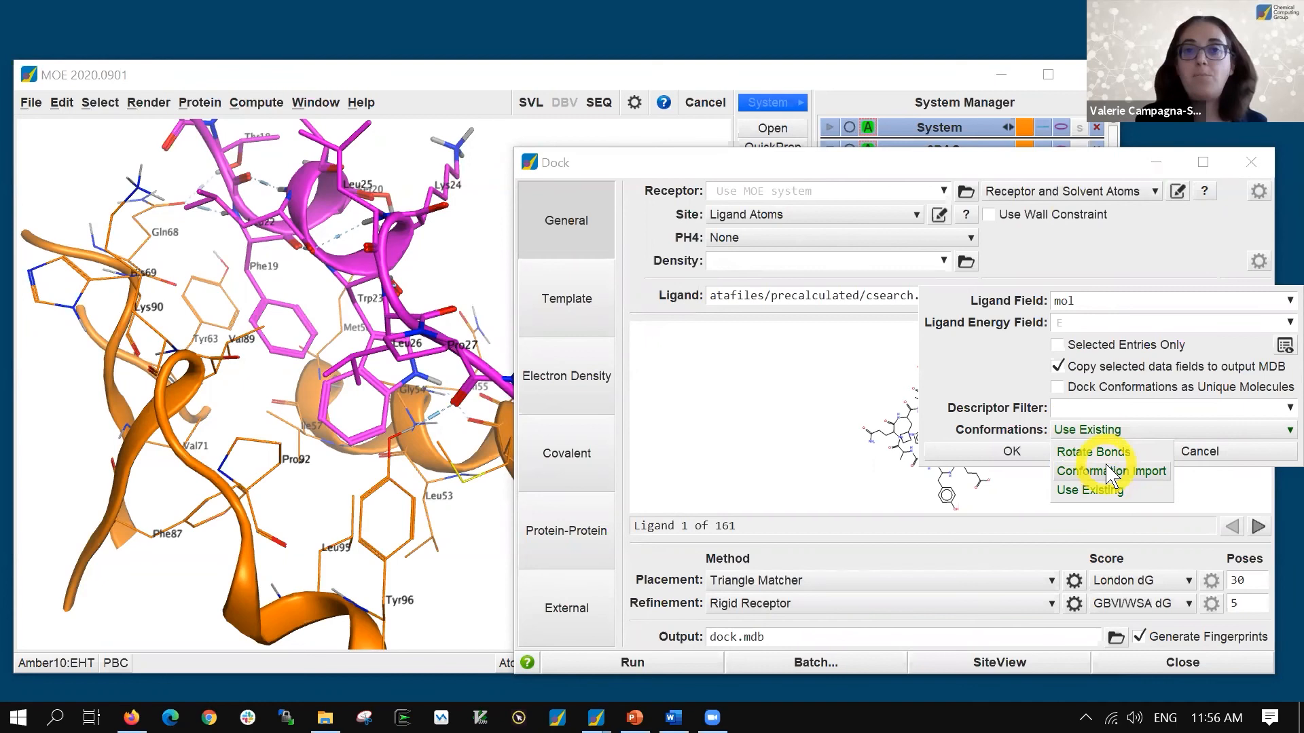
pyautogui.click(1107, 490)
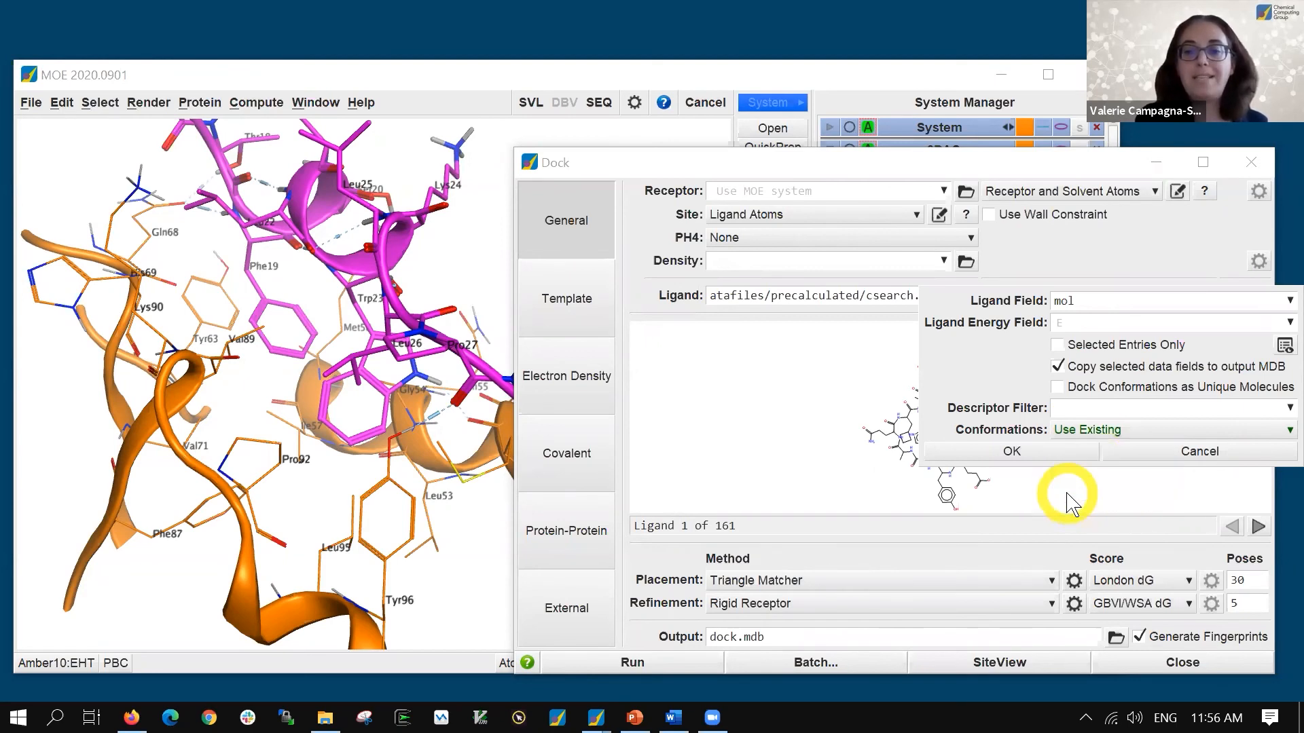
pyautogui.click(1046, 454)
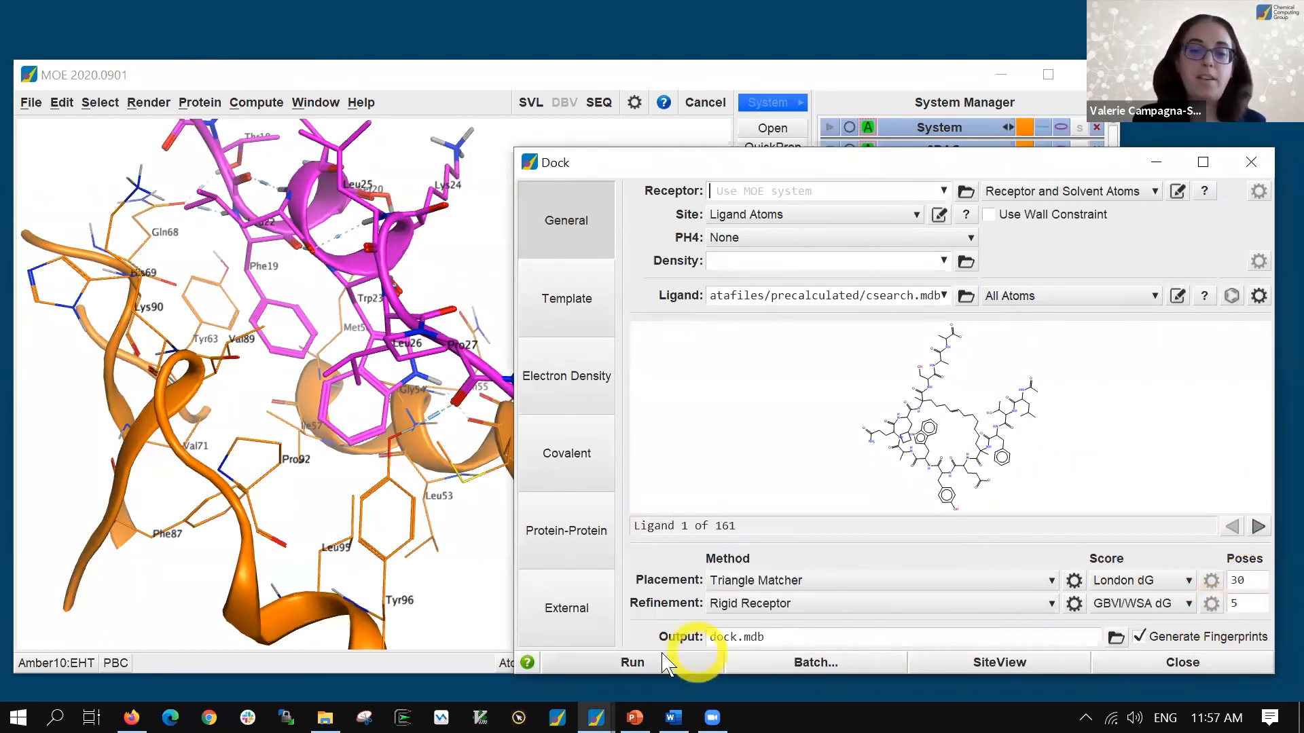
# Start the docking run, overwriting the existing dock.mdb, and view the peptide conformation against the p53 ligand in the Mdmx site
pyautogui.click(636, 663)
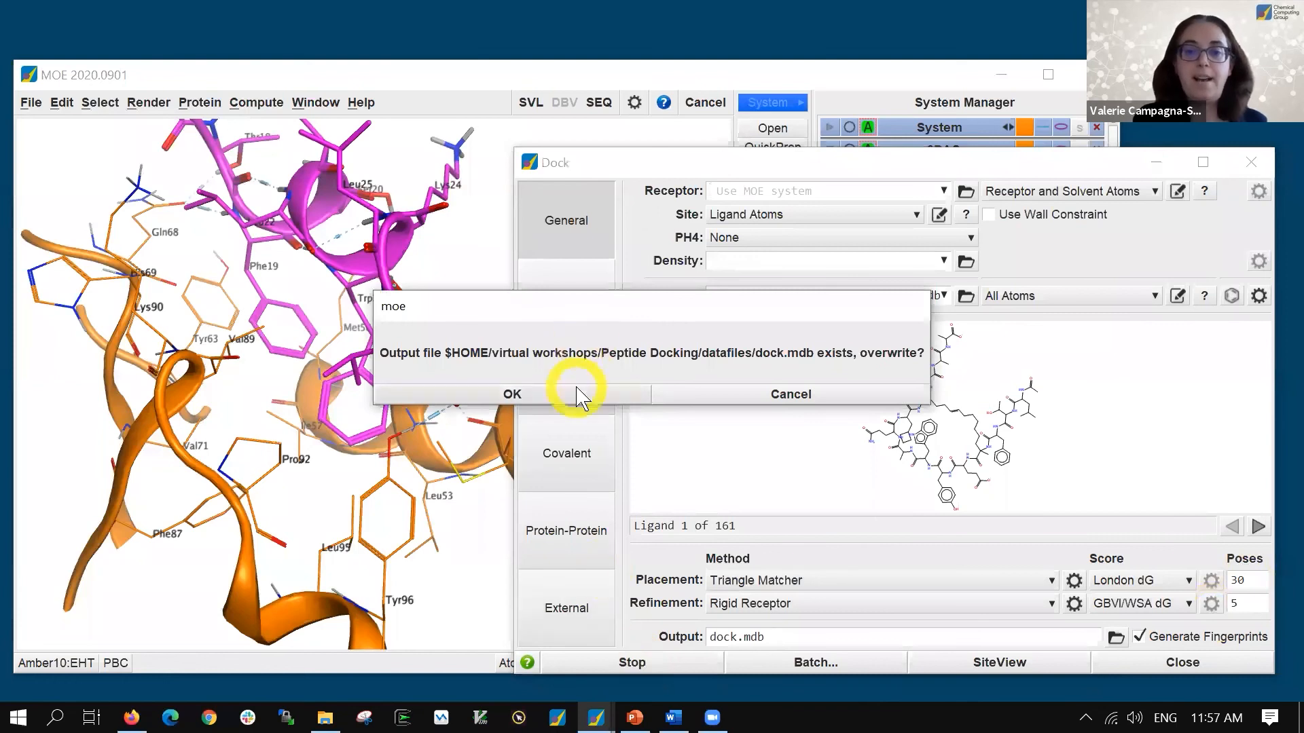
pyautogui.click(574, 392)
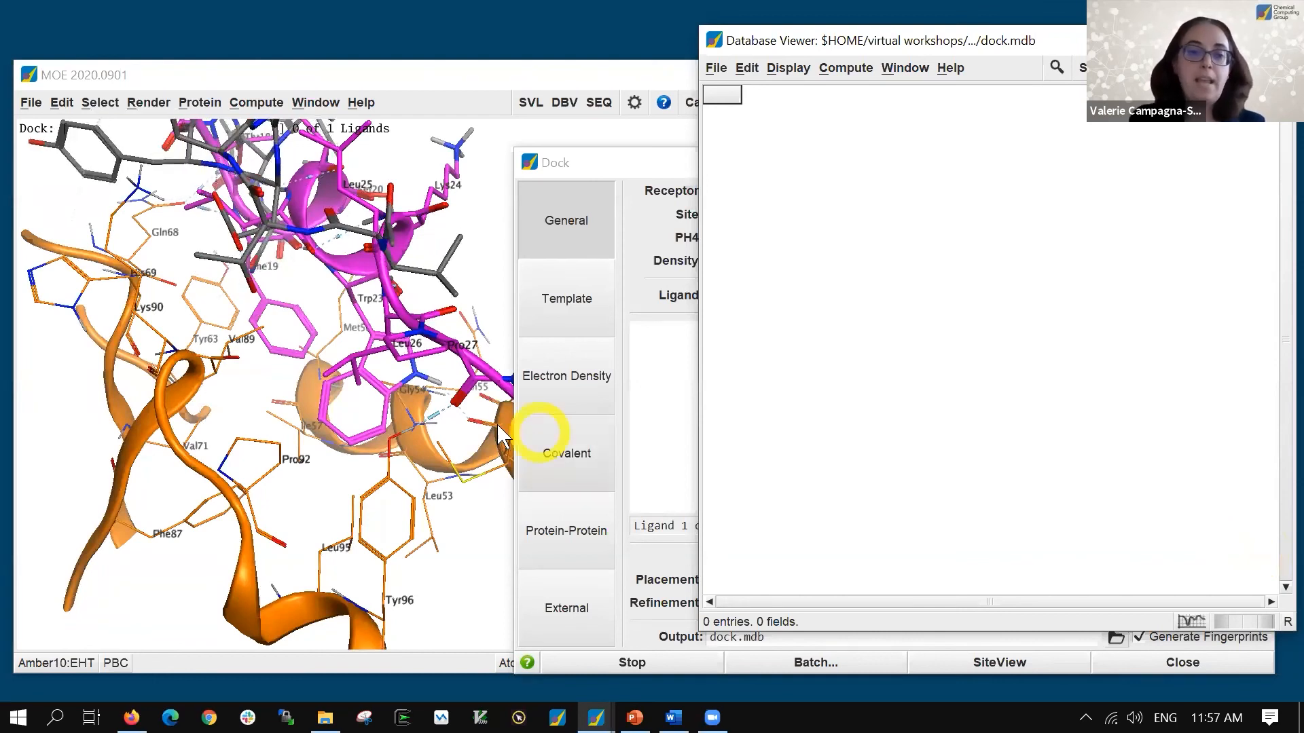
pyautogui.scroll(-5, 294, 382)
pyautogui.moveTo(294, 382); pyautogui.dragTo(458, 310, button='middle')
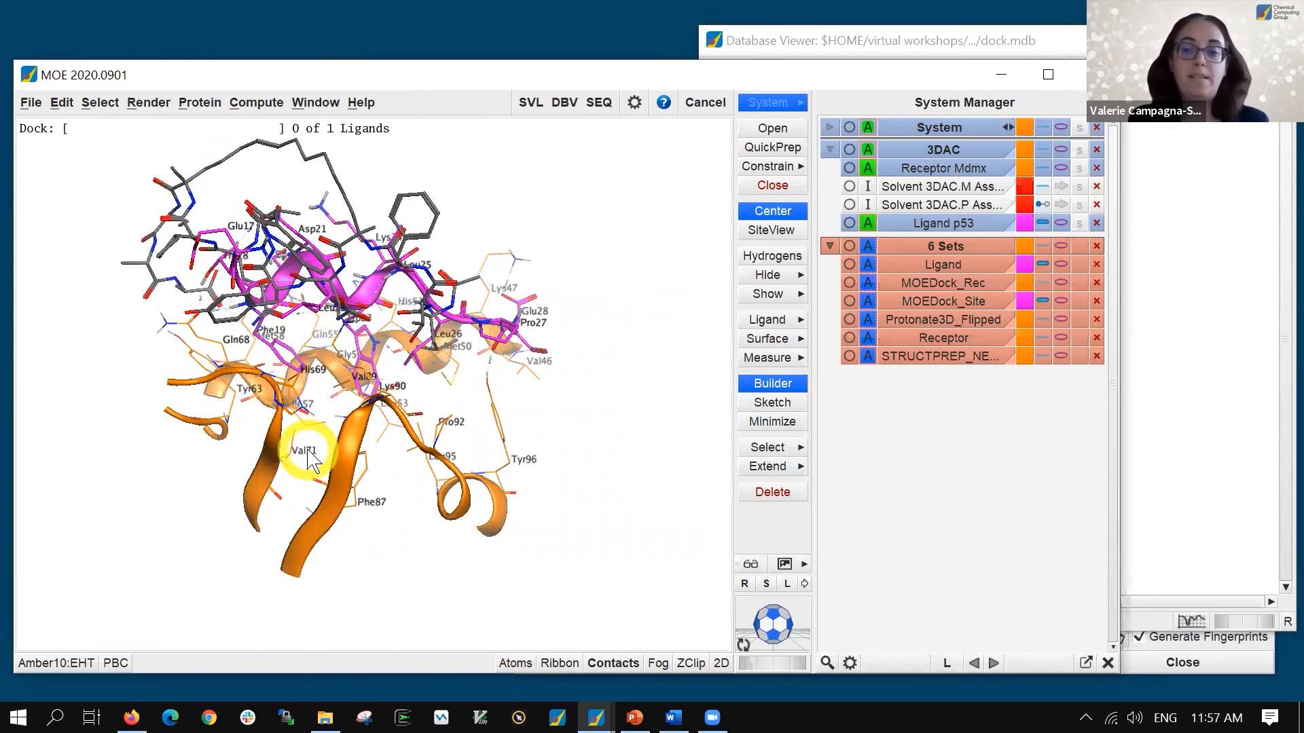
pyautogui.keyDown('shift'); pyautogui.moveTo(474, 374); pyautogui.dragTo(525, 454, button='middle'); pyautogui.keyUp('shift')
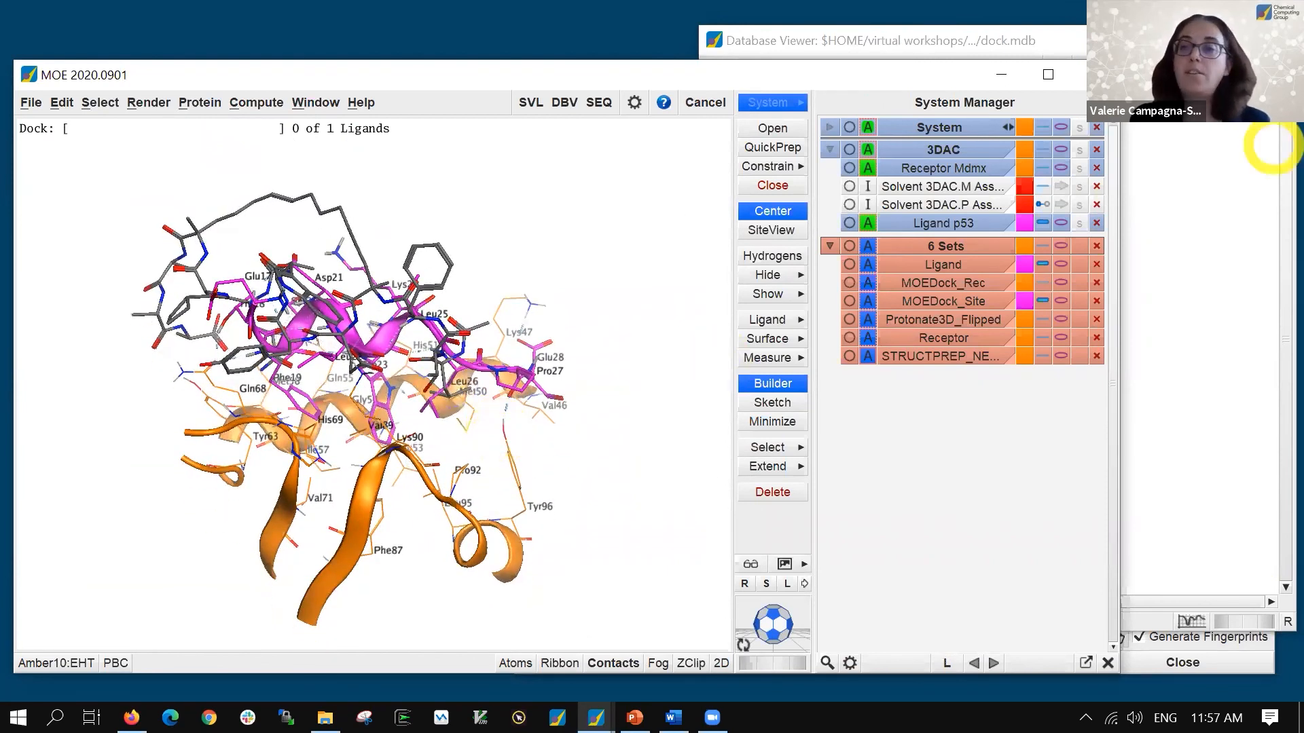
# Close the dock.mdb database viewer and stop the running docking job
pyautogui.click(1236, 51)
pyautogui.click(1273, 40)
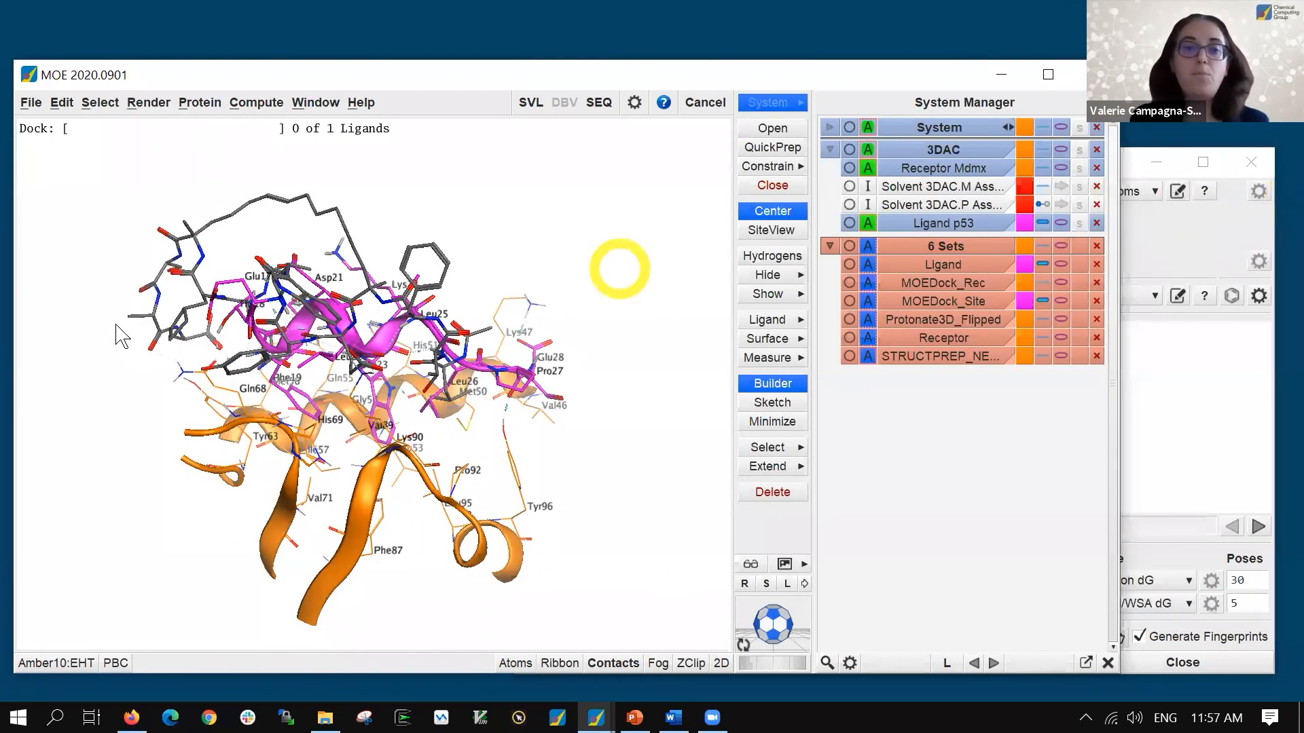
pyautogui.click(1188, 246)
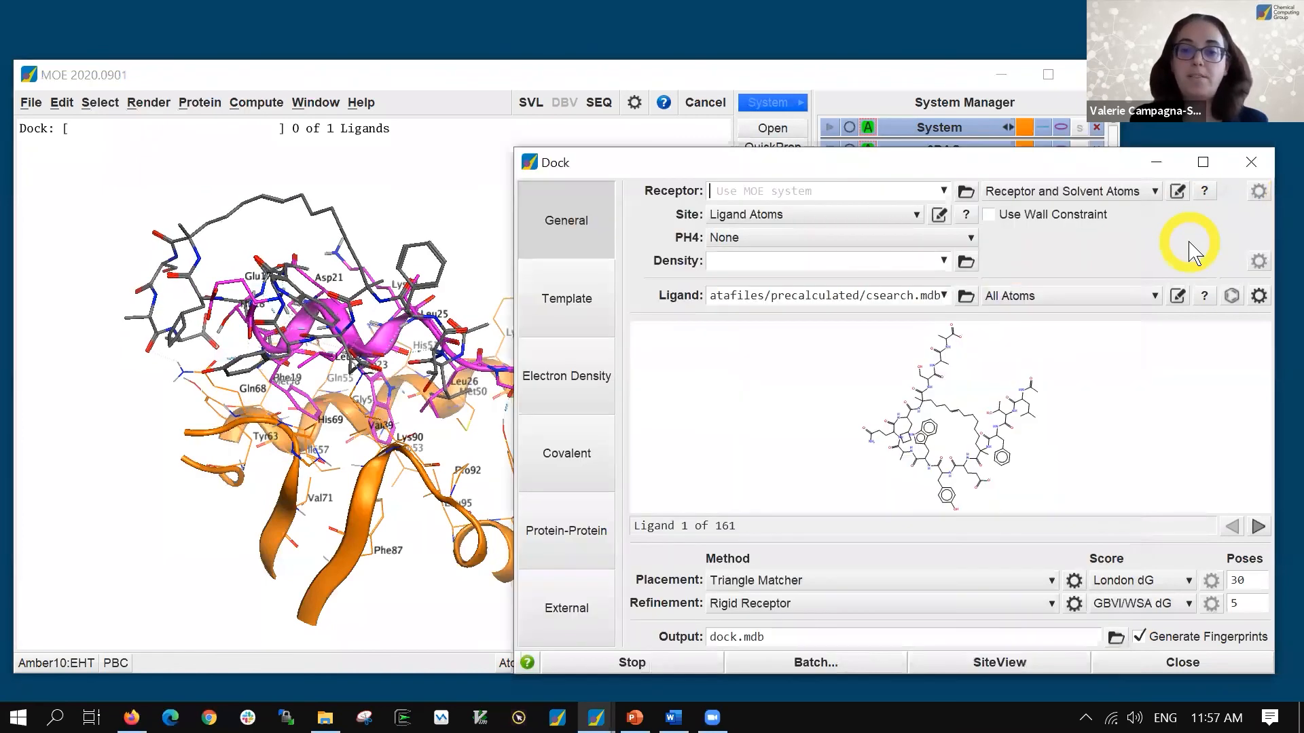
pyautogui.click(638, 666)
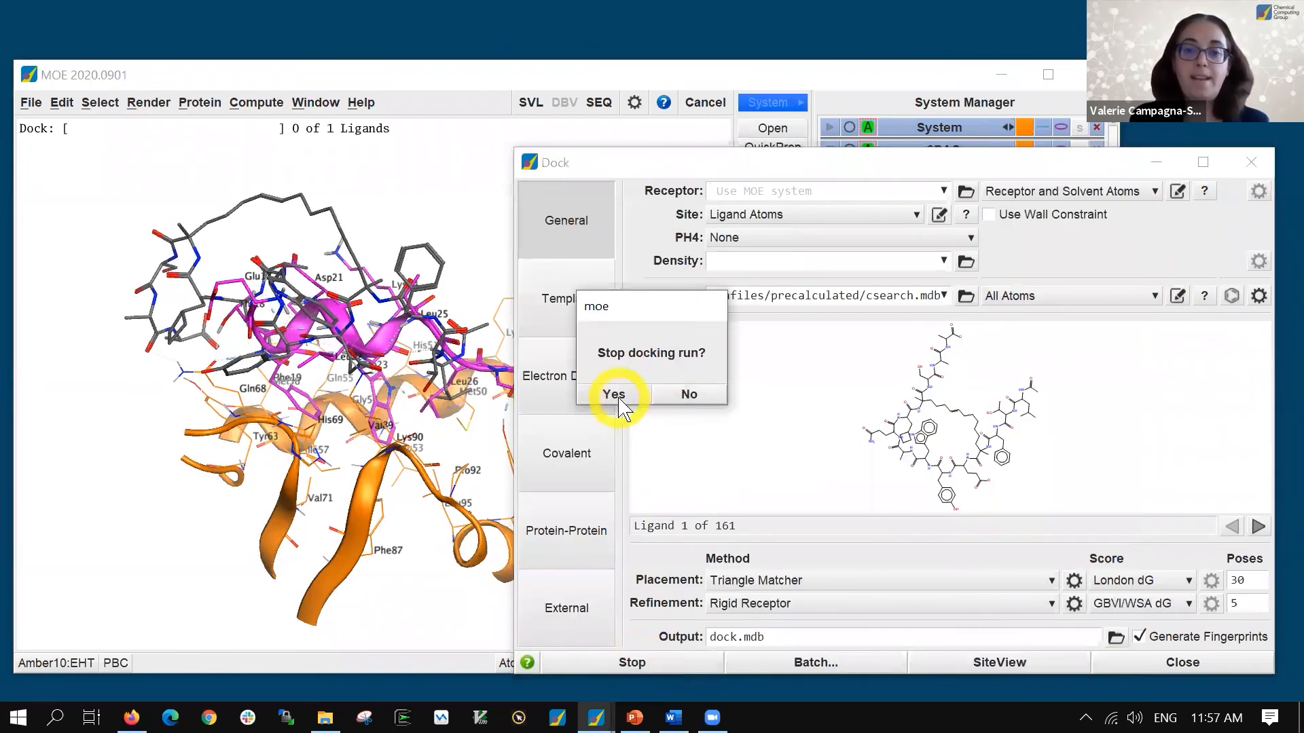
pyautogui.click(616, 394)
# Open dock_lig.mdb from the precalculated folder and browse its docked poses in the 3D view
pyautogui.click(776, 128)
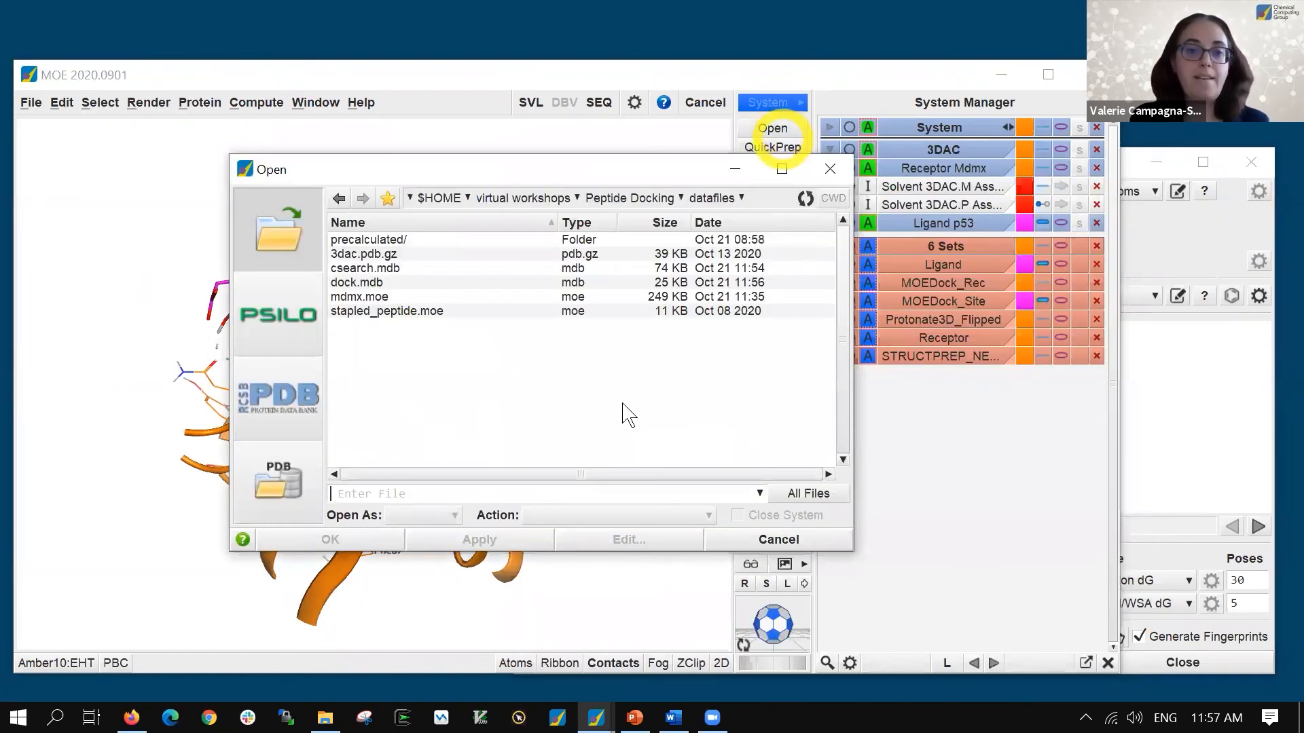
pyautogui.doubleClick(341, 240)
pyautogui.doubleClick(400, 313)
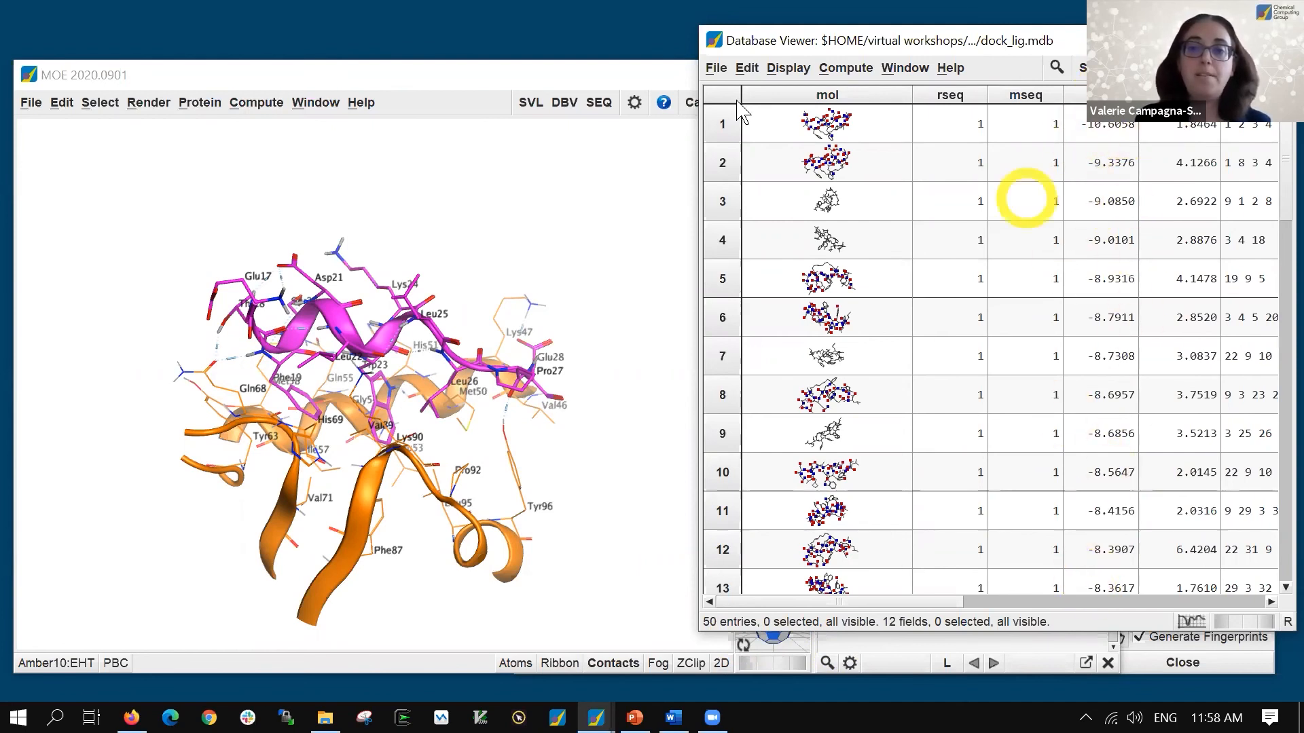
pyautogui.click(716, 67)
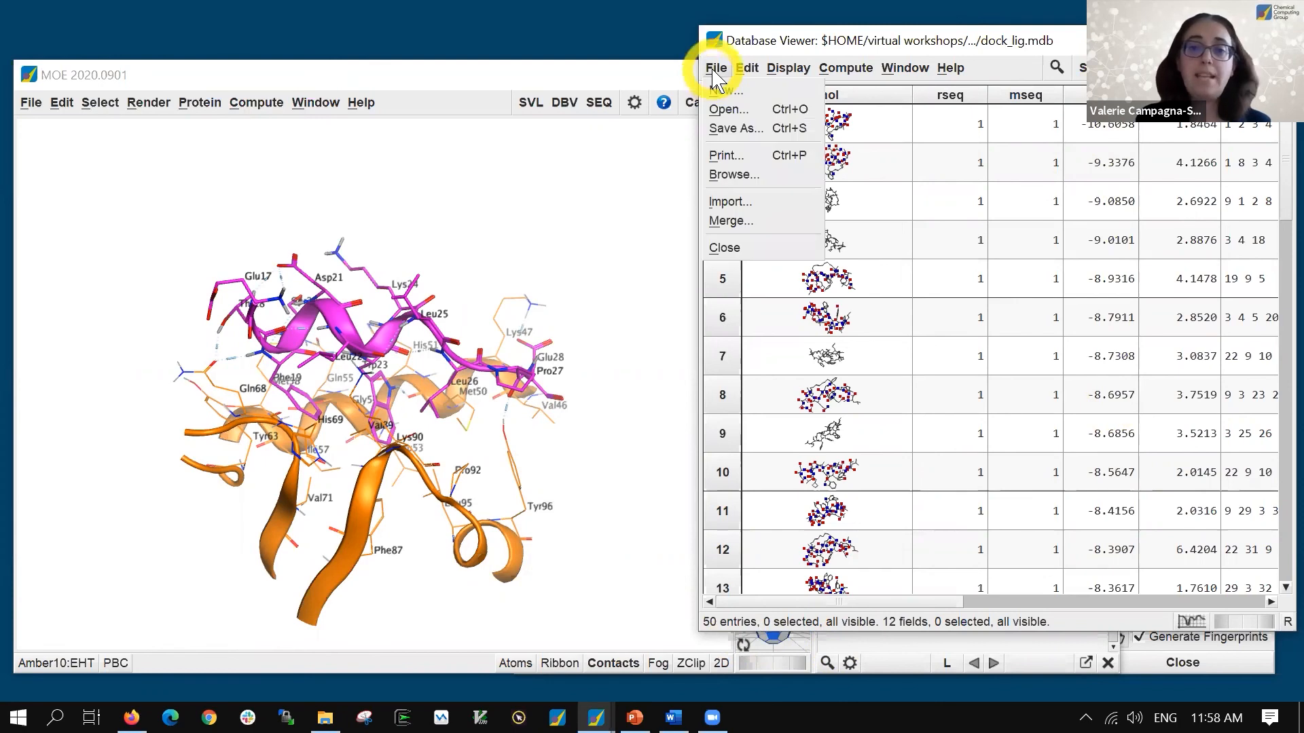
pyautogui.click(728, 174)
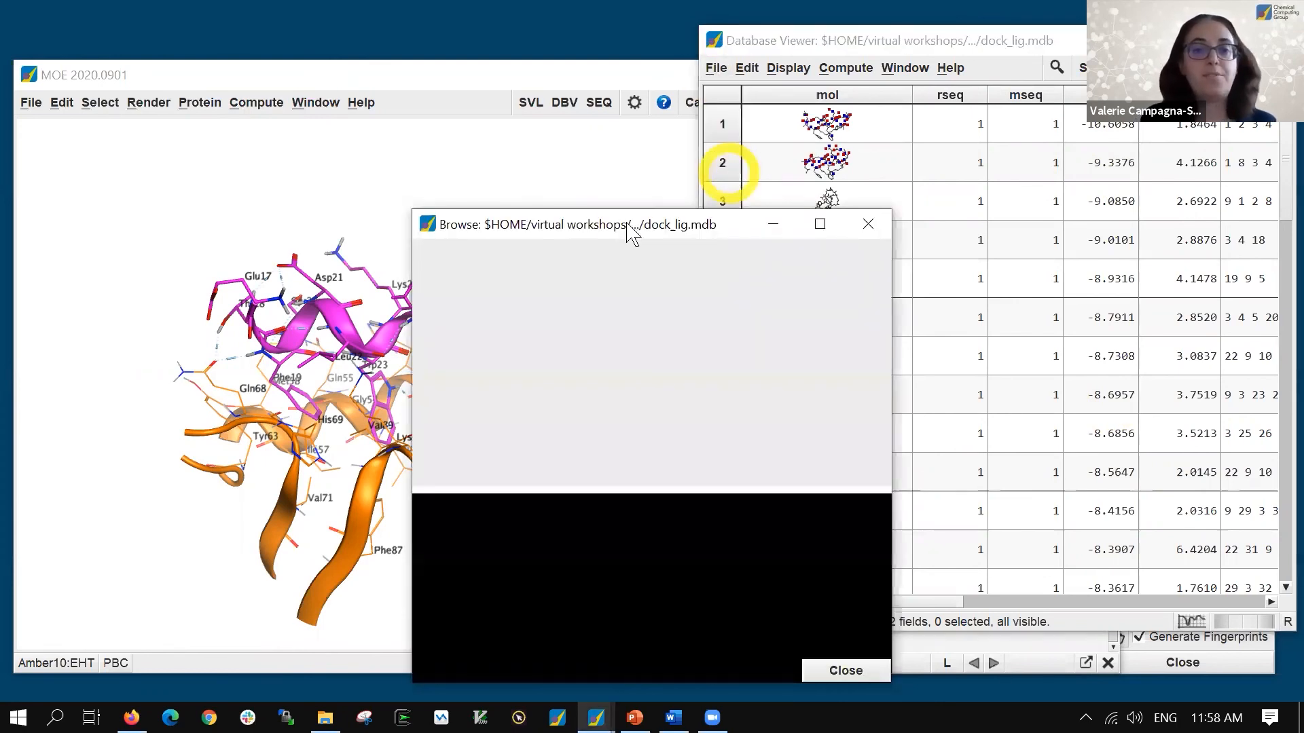
pyautogui.moveTo(637, 231); pyautogui.dragTo(1012, 166)
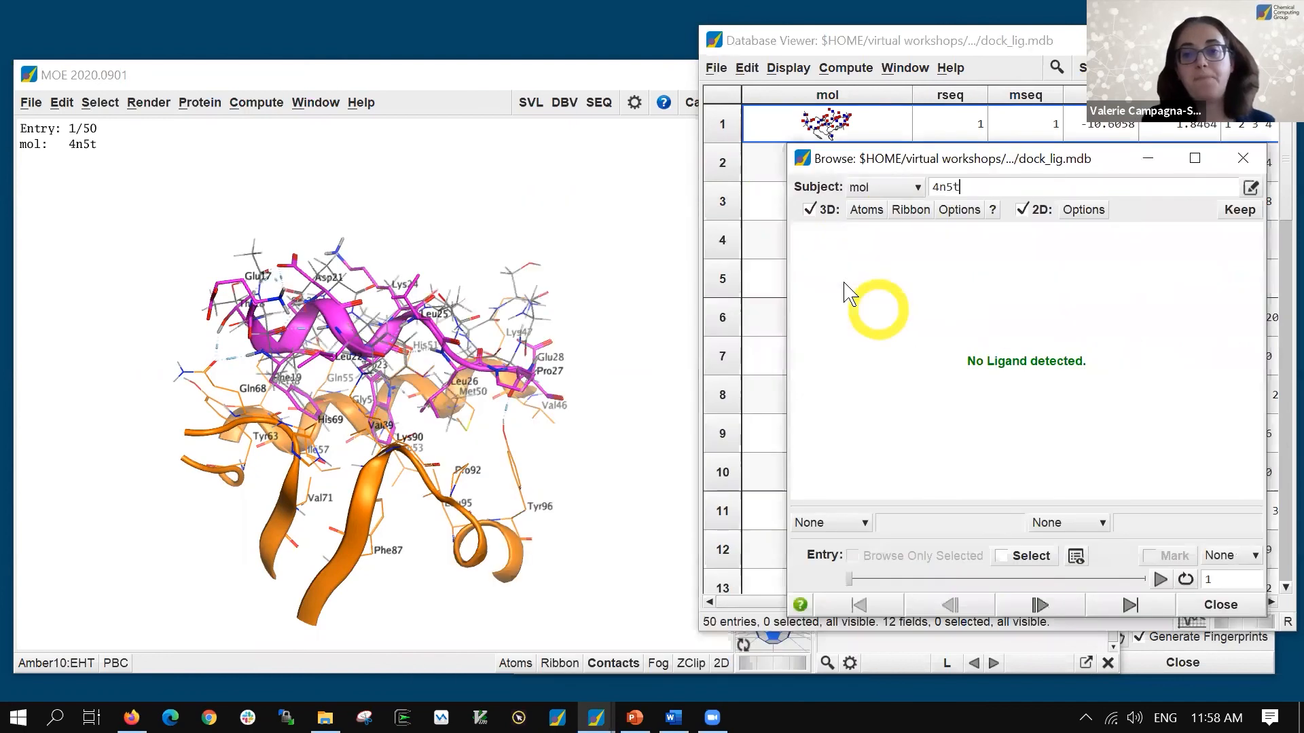
# Display the browsed pose with a green ribbon and green stick atoms, and turn off the 2D depiction
pyautogui.click(910, 210)
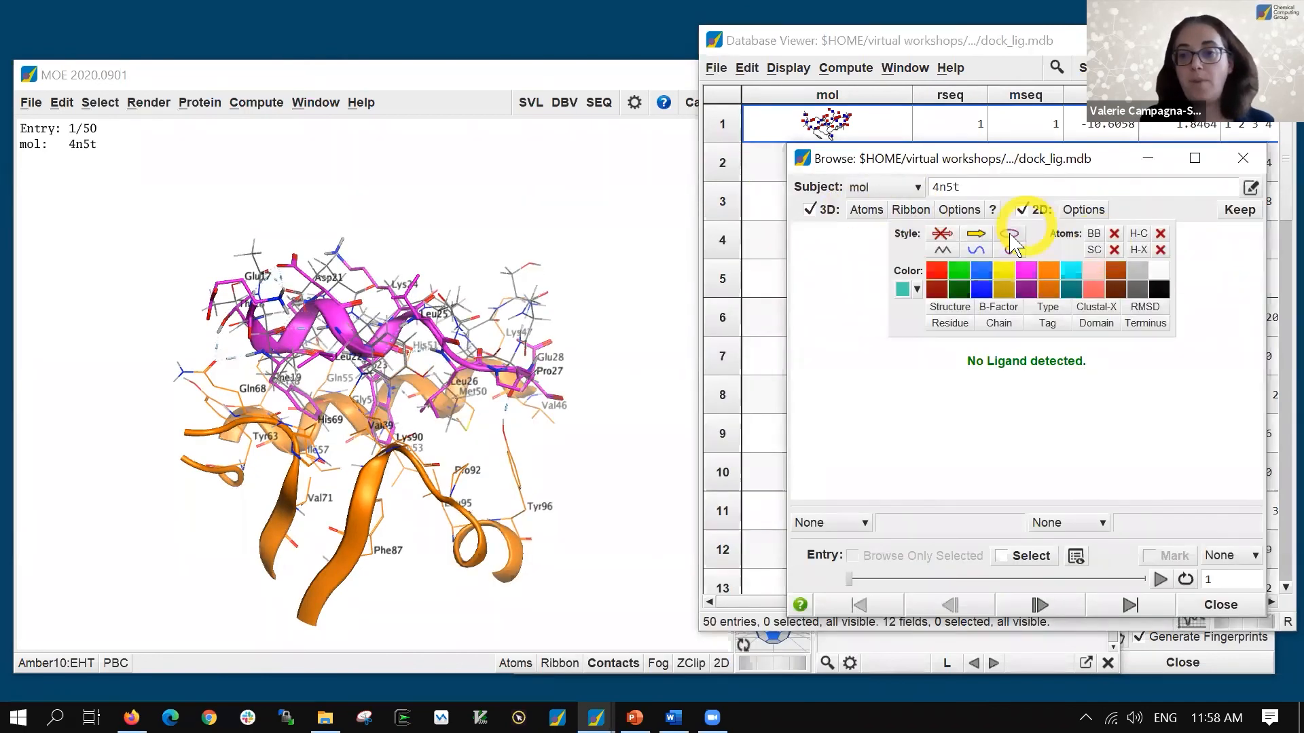
pyautogui.click(959, 271)
pyautogui.click(866, 210)
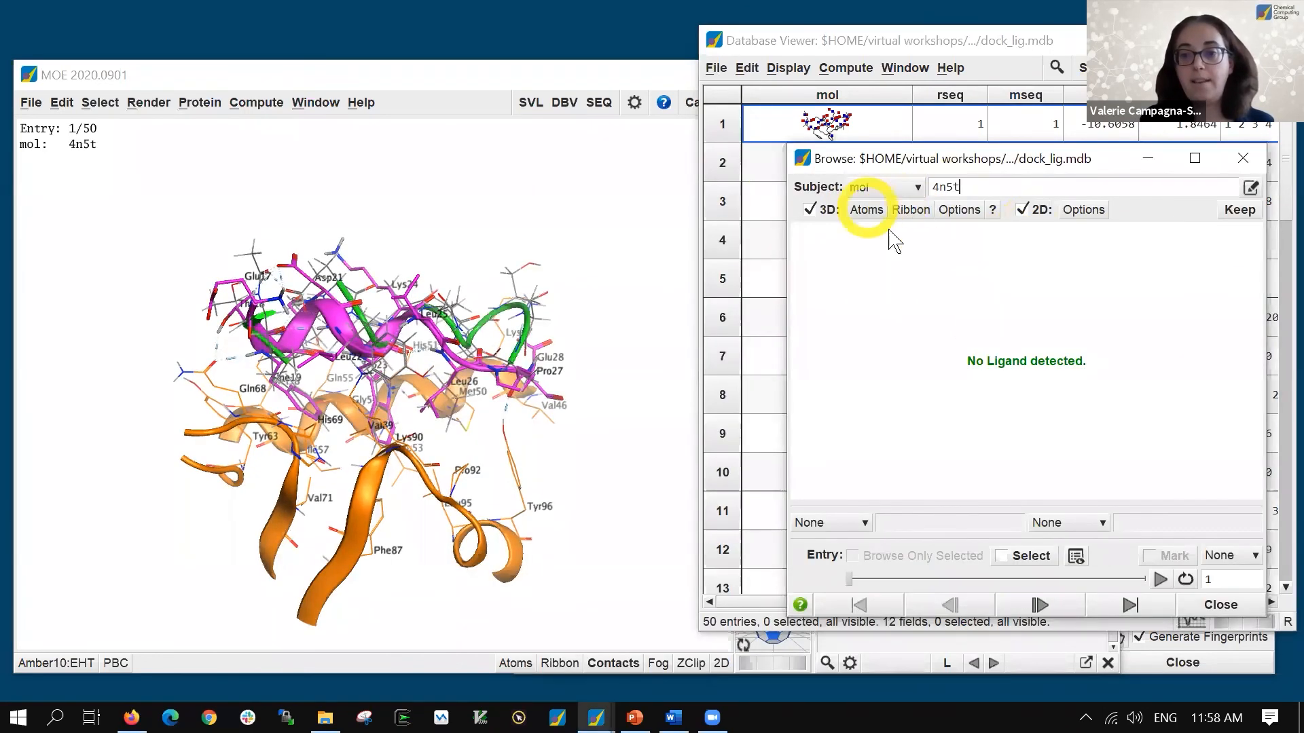
pyautogui.click(1110, 233)
pyautogui.click(933, 271)
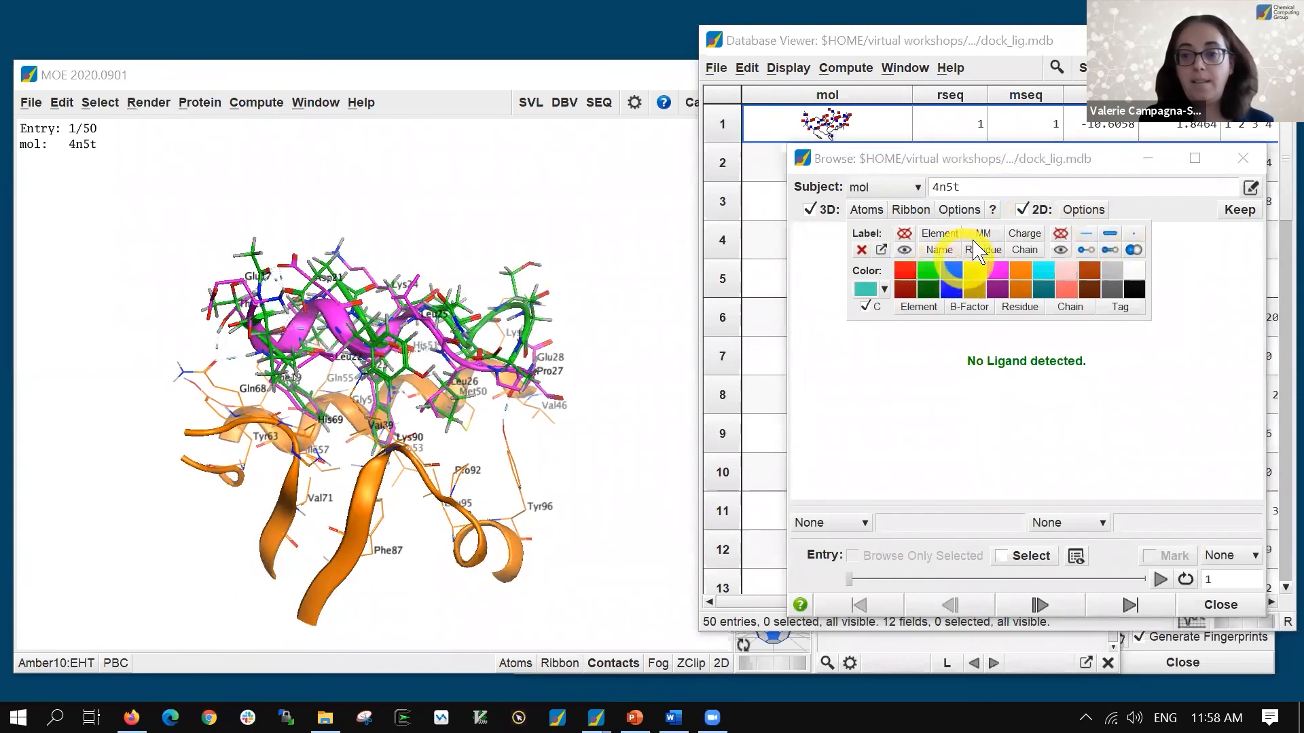
pyautogui.click(1024, 210)
# Examine how the first docked pose overlays the p53 ligand and sits among the Mdmx residues, from several angles
pyautogui.scroll(3, 445, 243)
pyautogui.scroll(2, 466, 301)
pyautogui.moveTo(338, 347); pyautogui.dragTo(540, 358, button='middle')
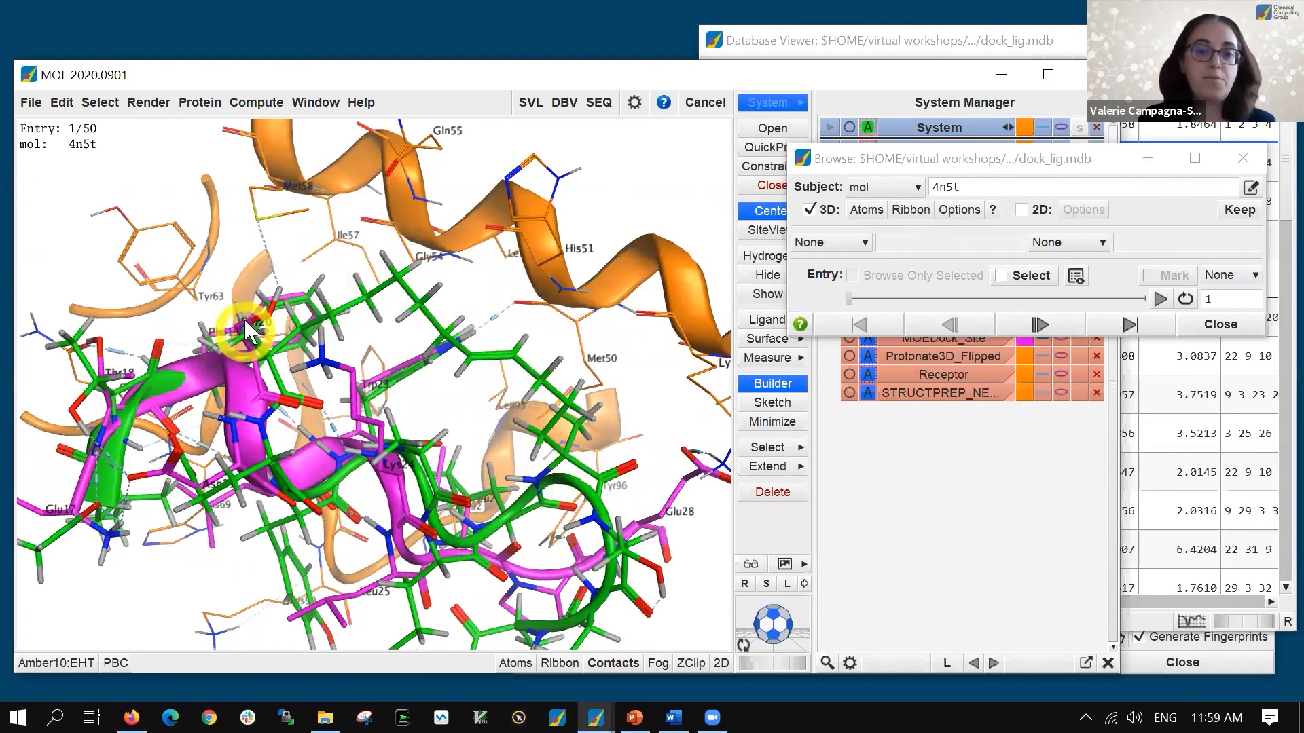
pyautogui.moveTo(476, 516); pyautogui.dragTo(568, 375, button='middle')
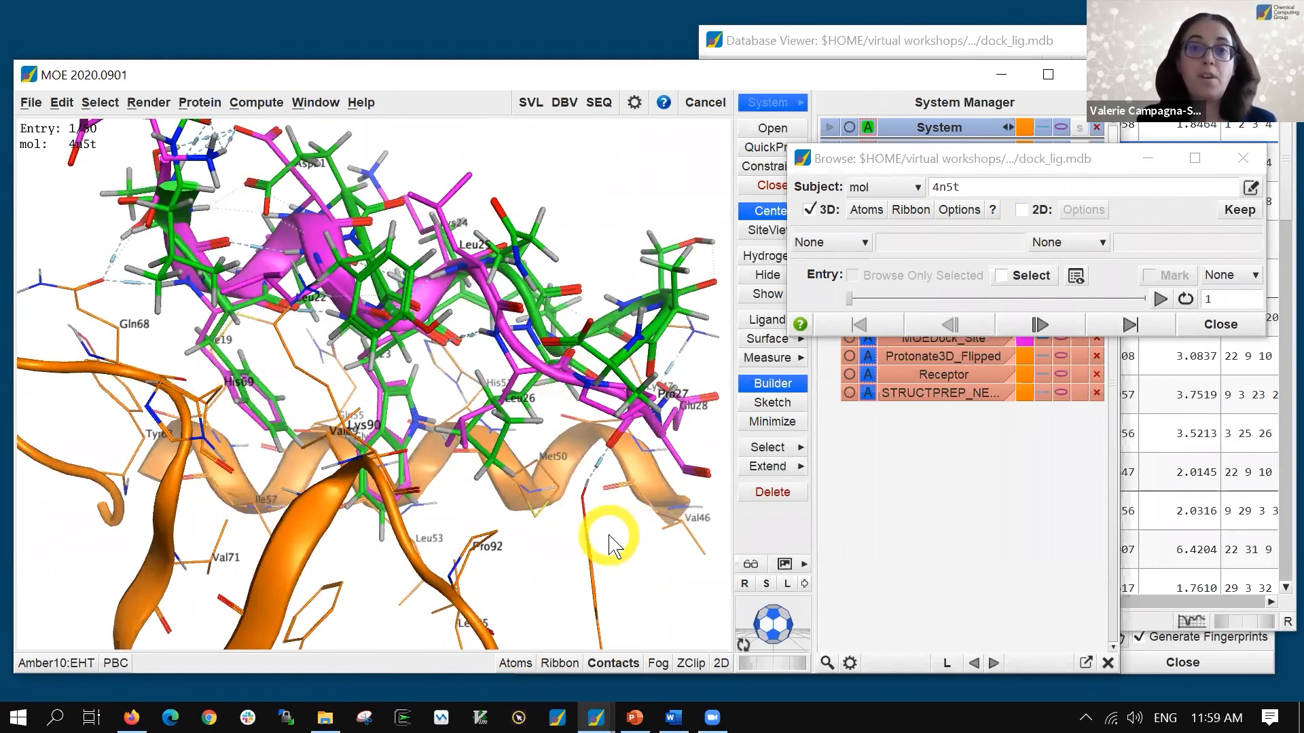
pyautogui.scroll(2, 335, 515)
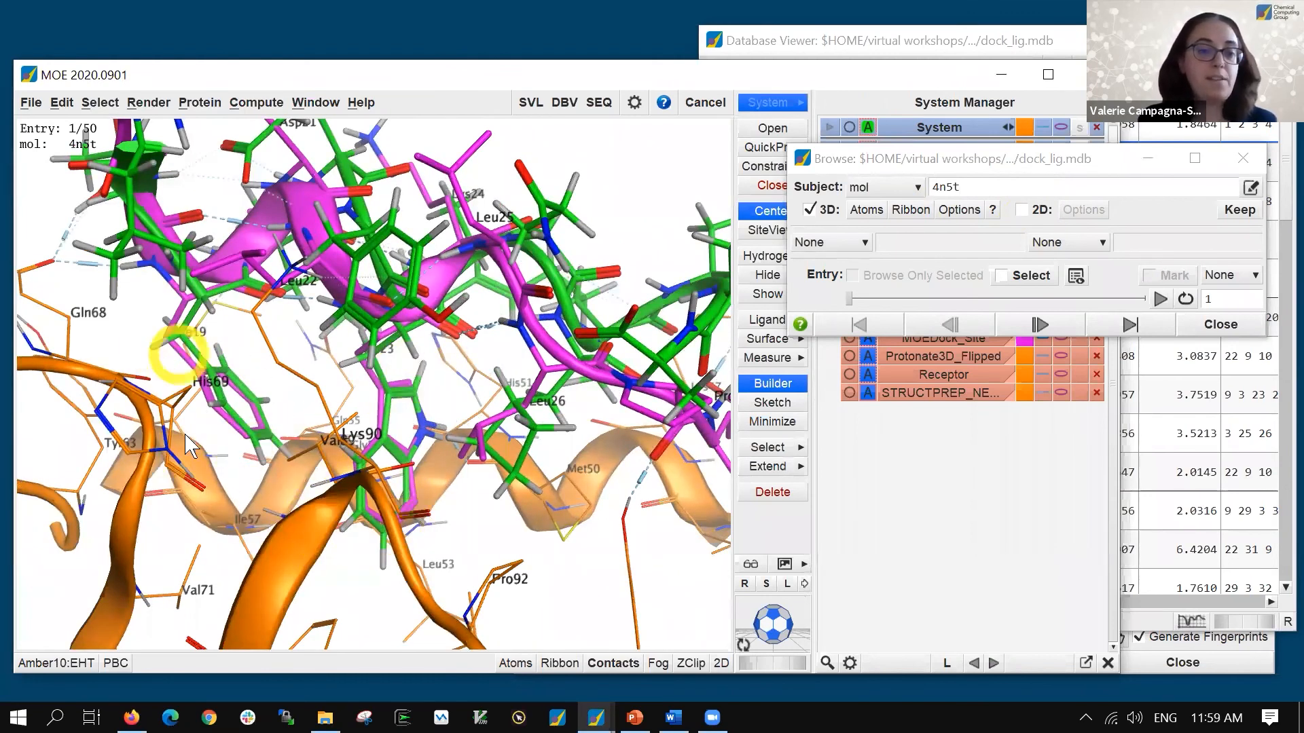
pyautogui.moveTo(646, 509); pyautogui.dragTo(588, 512, button='middle')
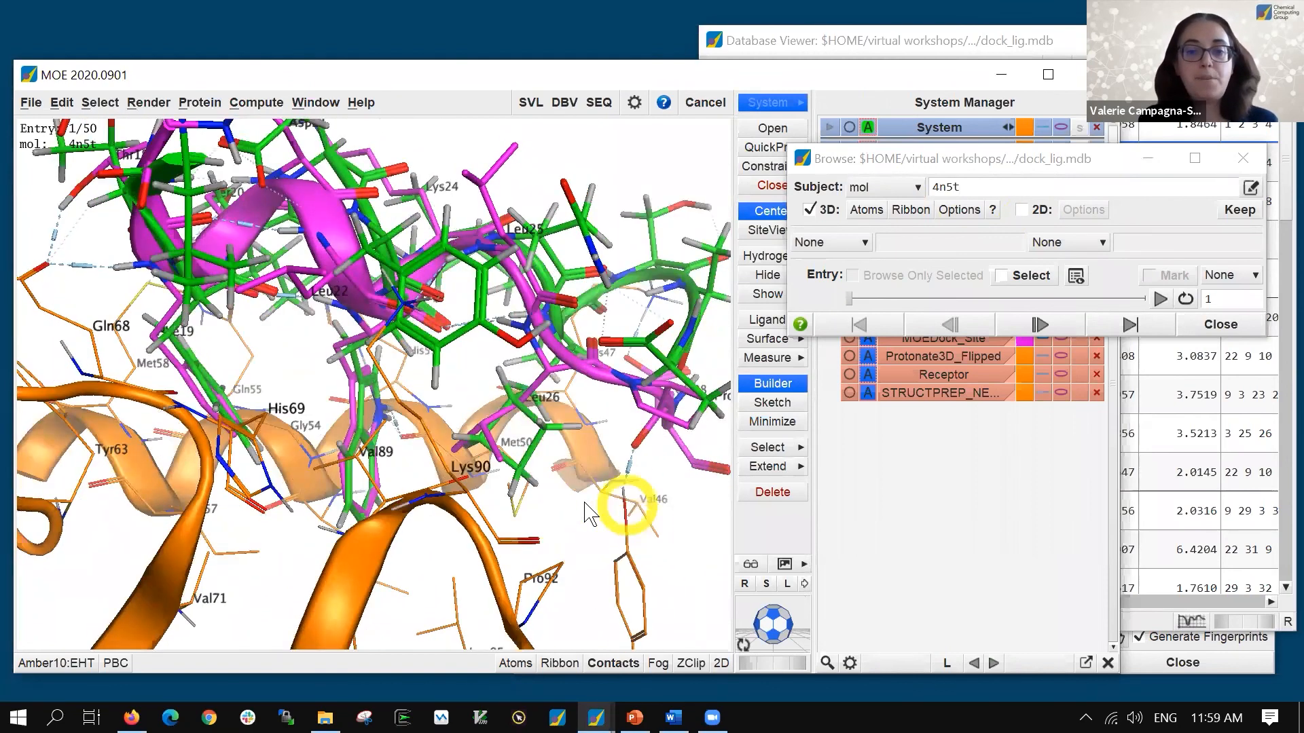
pyautogui.scroll(3, 586, 508)
pyautogui.moveTo(396, 469); pyautogui.dragTo(451, 521, button='middle')
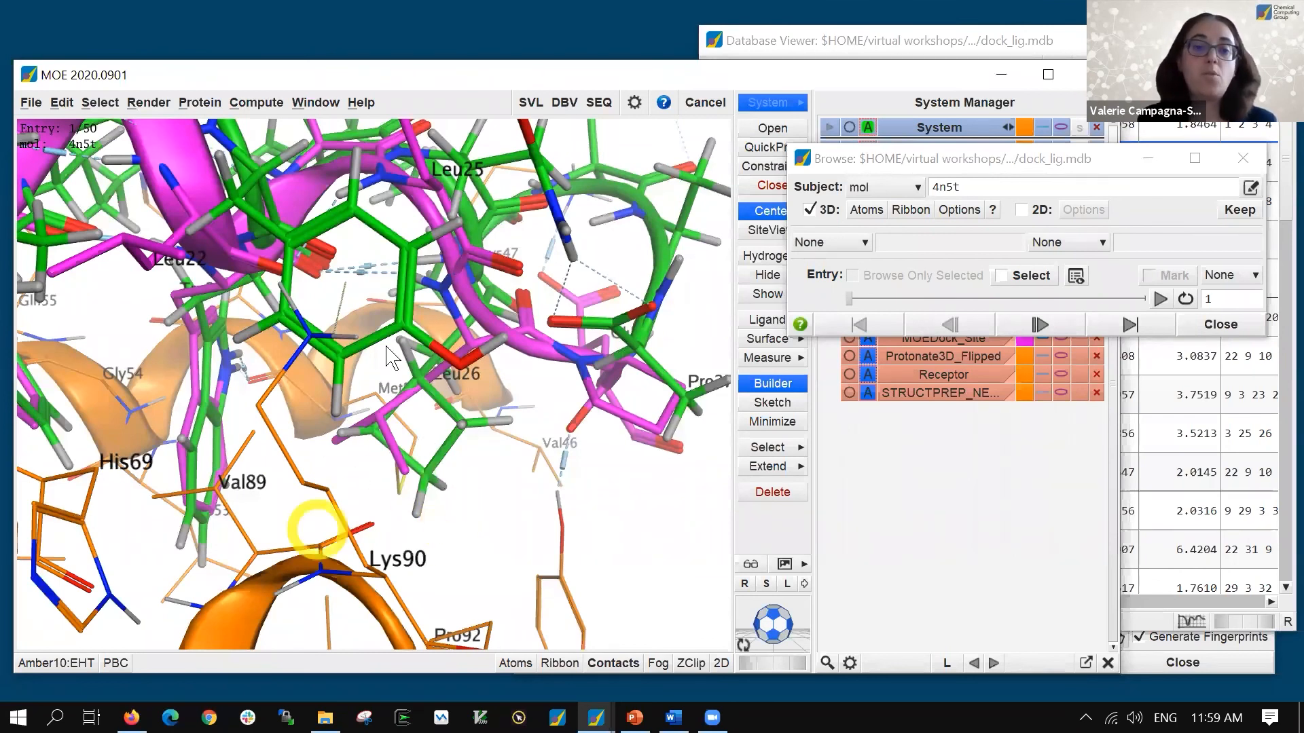
pyautogui.moveTo(495, 511); pyautogui.dragTo(553, 451, button='middle')
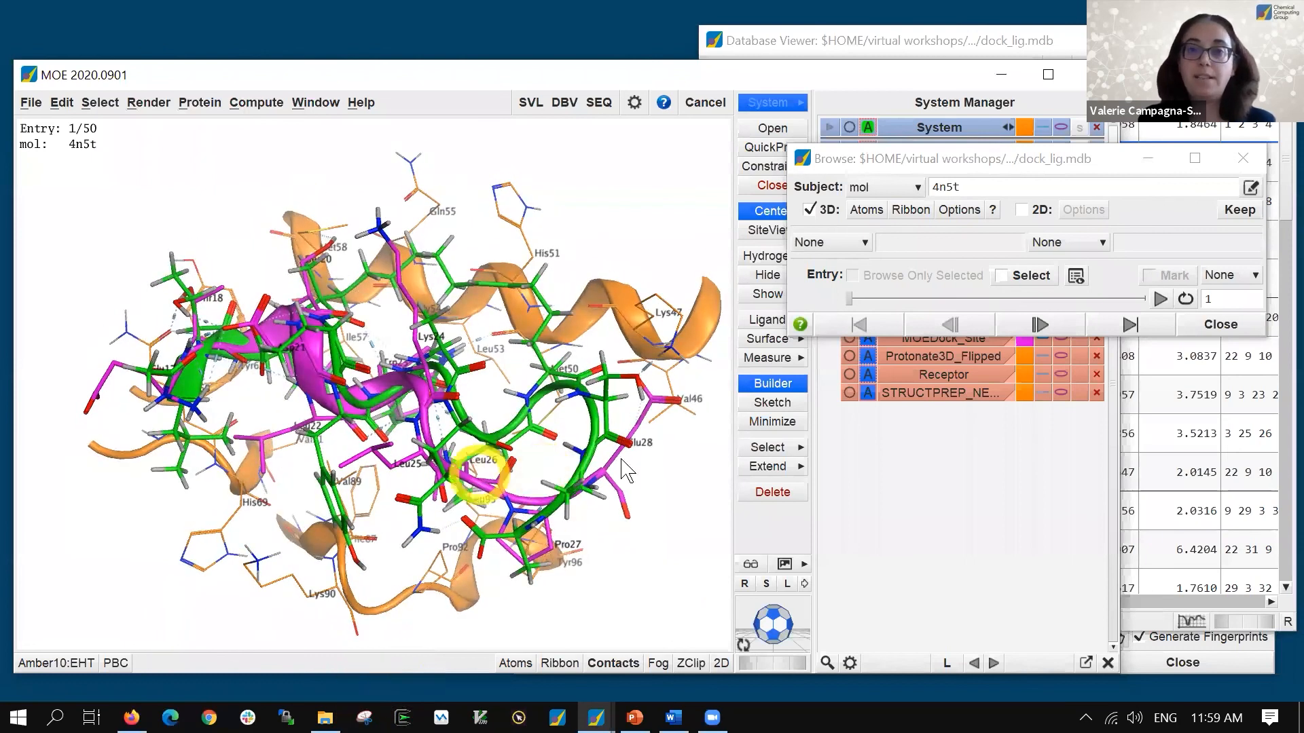
# Step through the docked poses up to entry 8, comparing each with the p53 ligand, and close the browser
pyautogui.click(1041, 325)
pyautogui.moveTo(475, 380); pyautogui.dragTo(530, 281, button='middle')
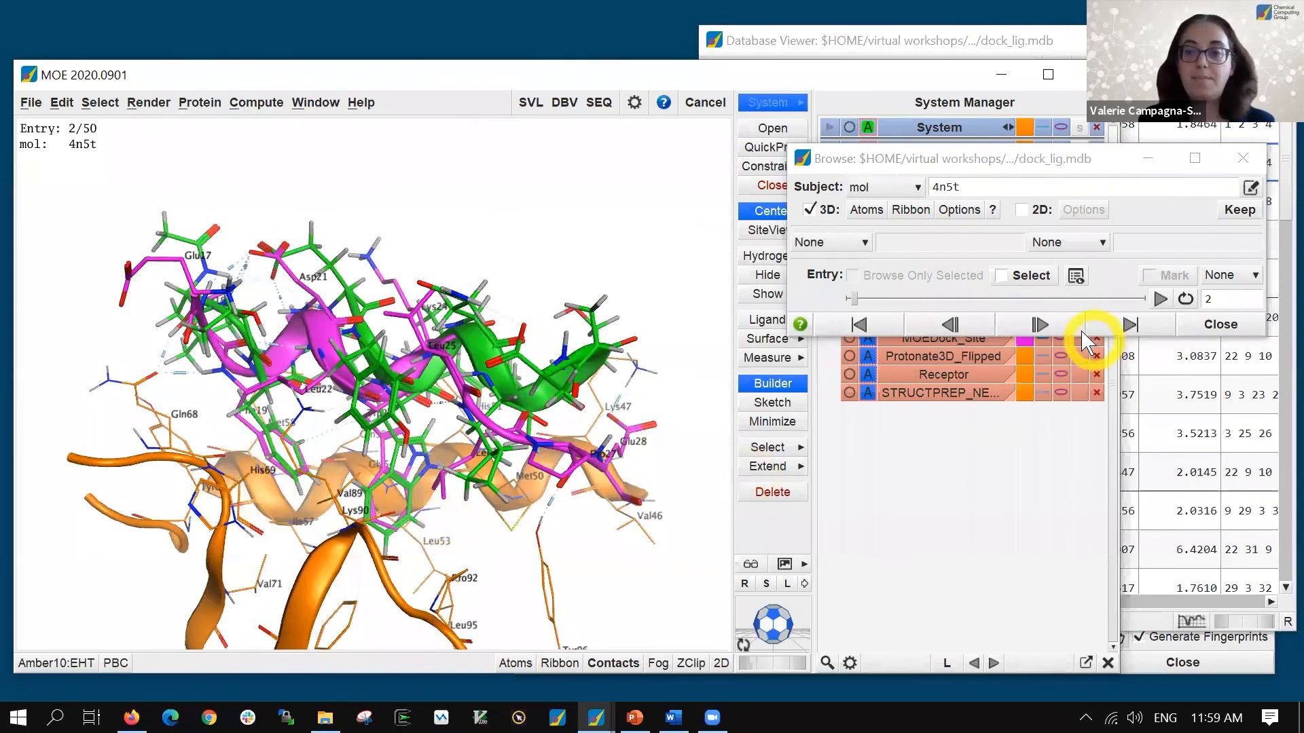
pyautogui.click(1040, 324)
pyautogui.moveTo(518, 291); pyautogui.dragTo(489, 611, button='middle')
pyautogui.click(1050, 329)
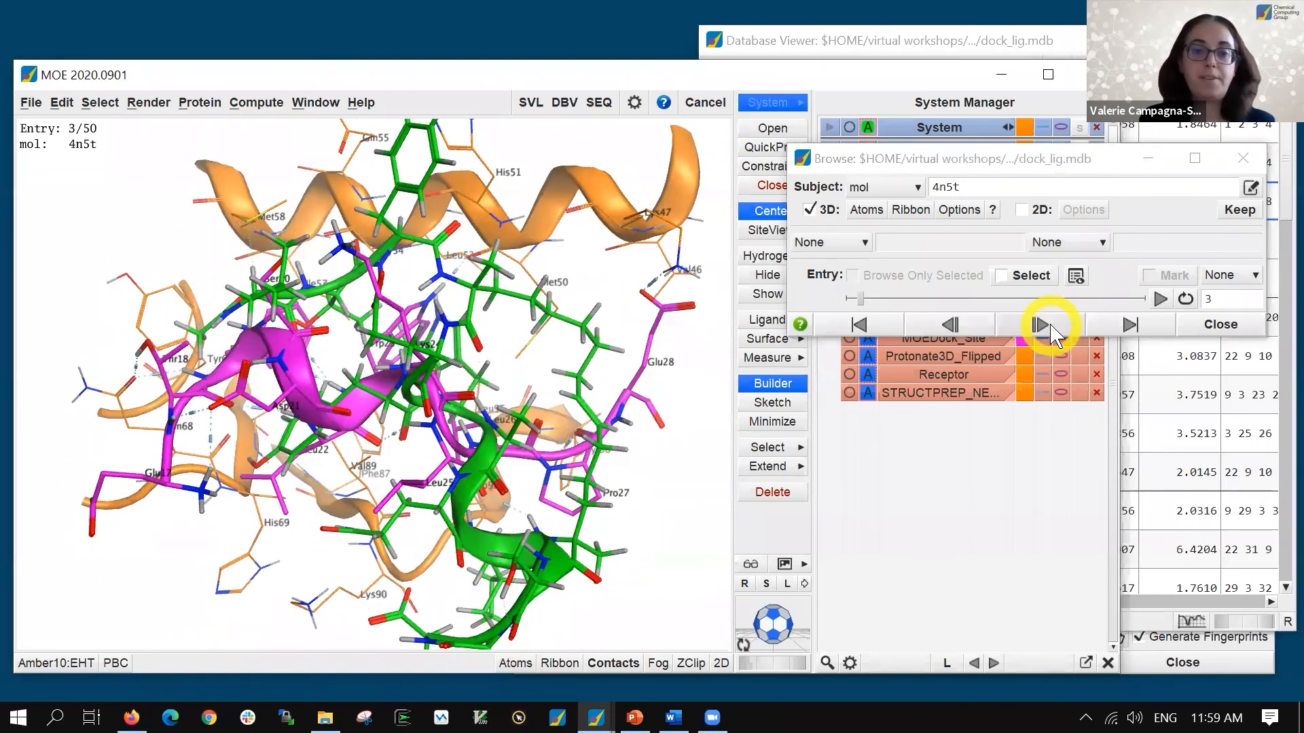
pyautogui.click(1051, 328)
pyautogui.click(1050, 329)
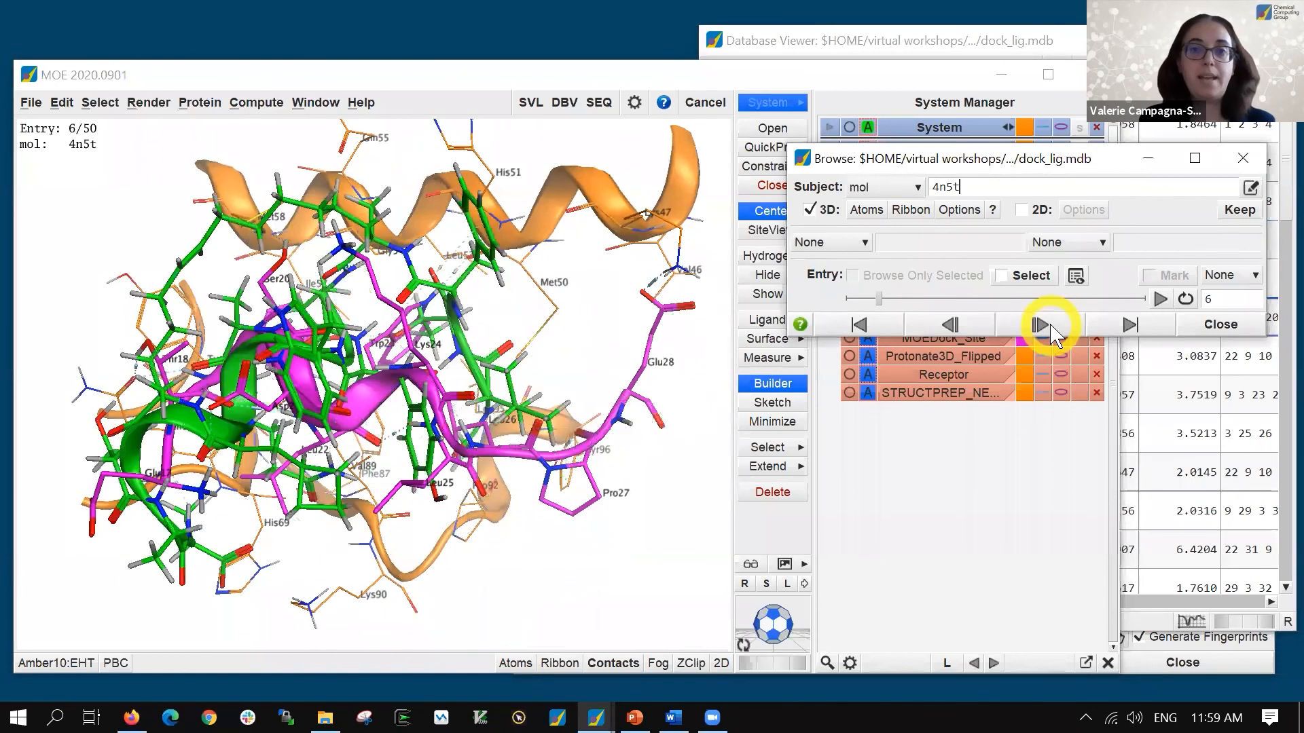
pyautogui.click(1051, 328)
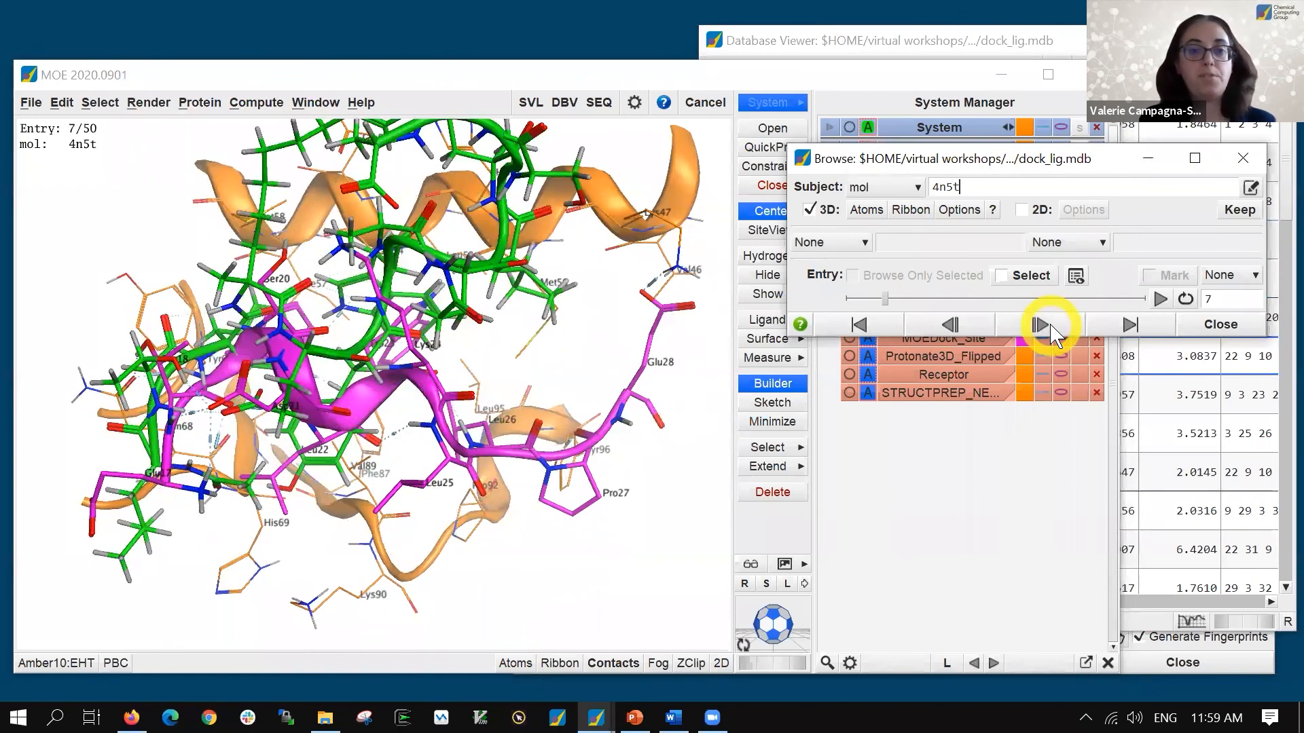
pyautogui.click(1050, 329)
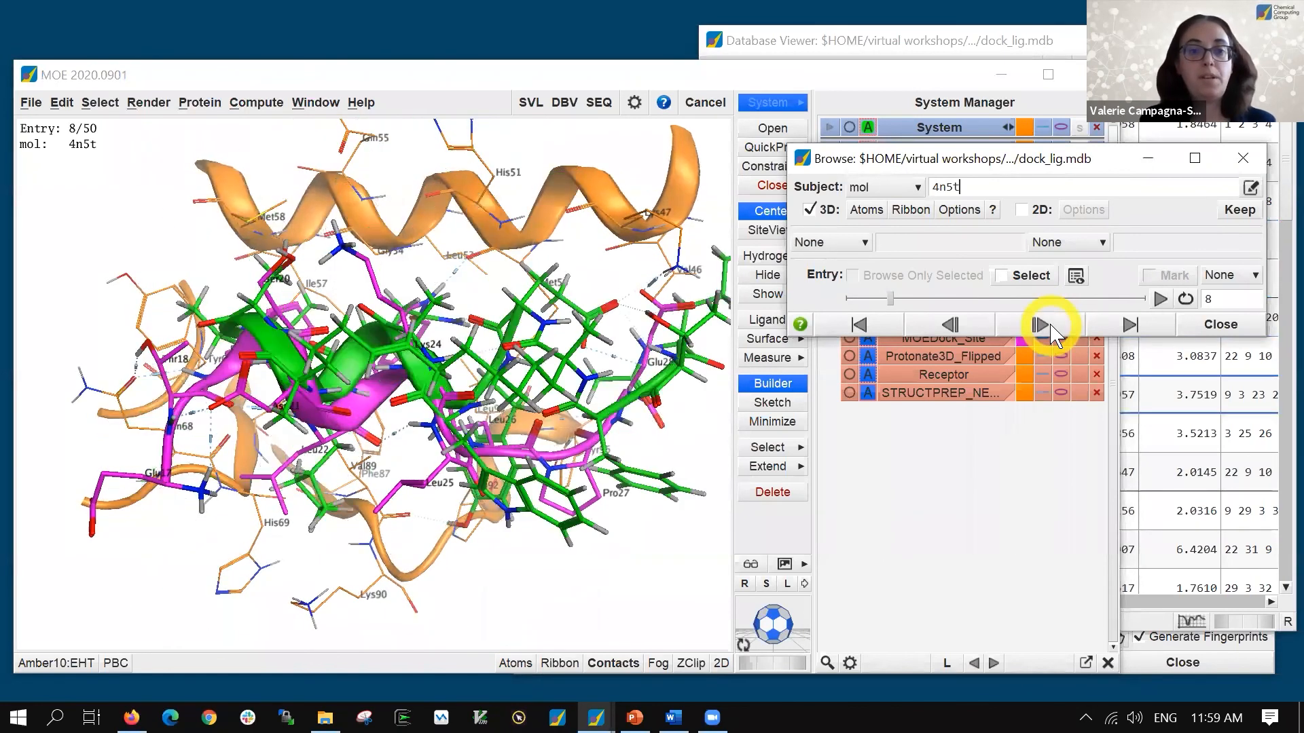
pyautogui.click(1244, 159)
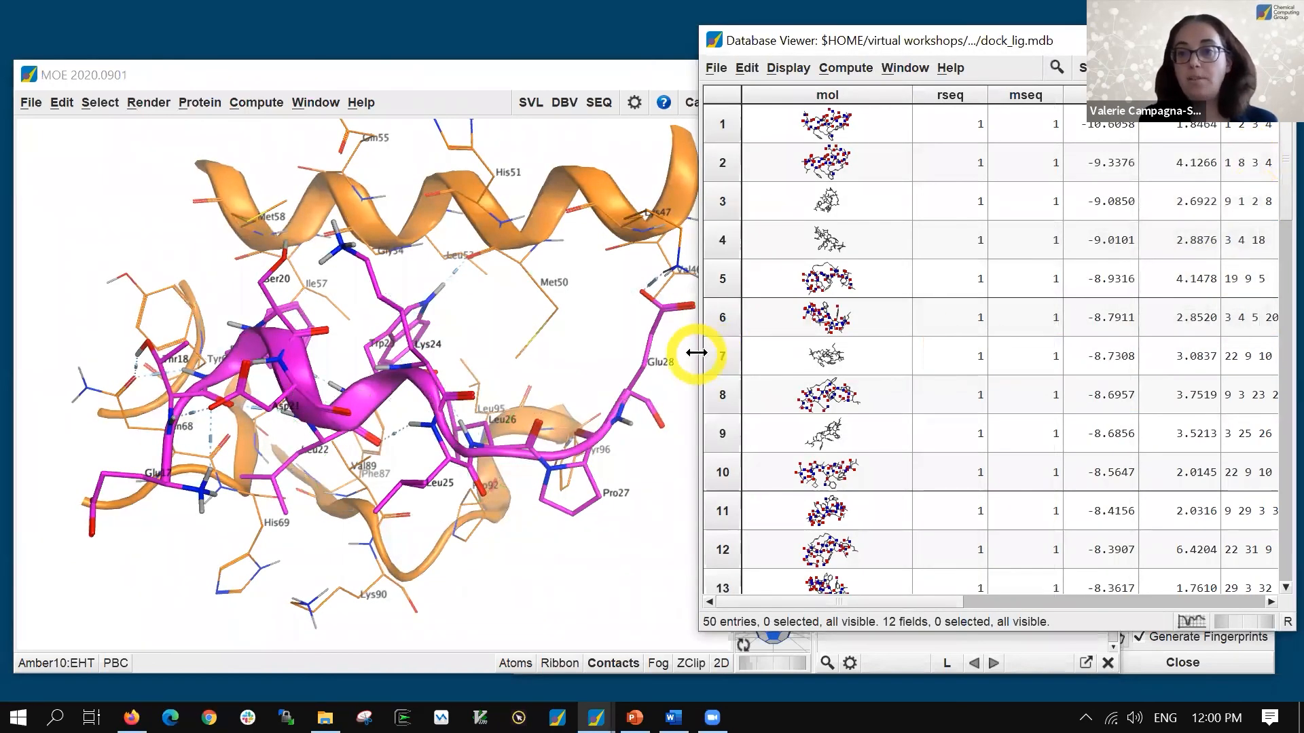
# Widen the dock_lig.mdb database viewer to examine its score and FP:PLIF fields, and minimize the Dock settings
pyautogui.moveTo(698, 353); pyautogui.dragTo(548, 352)
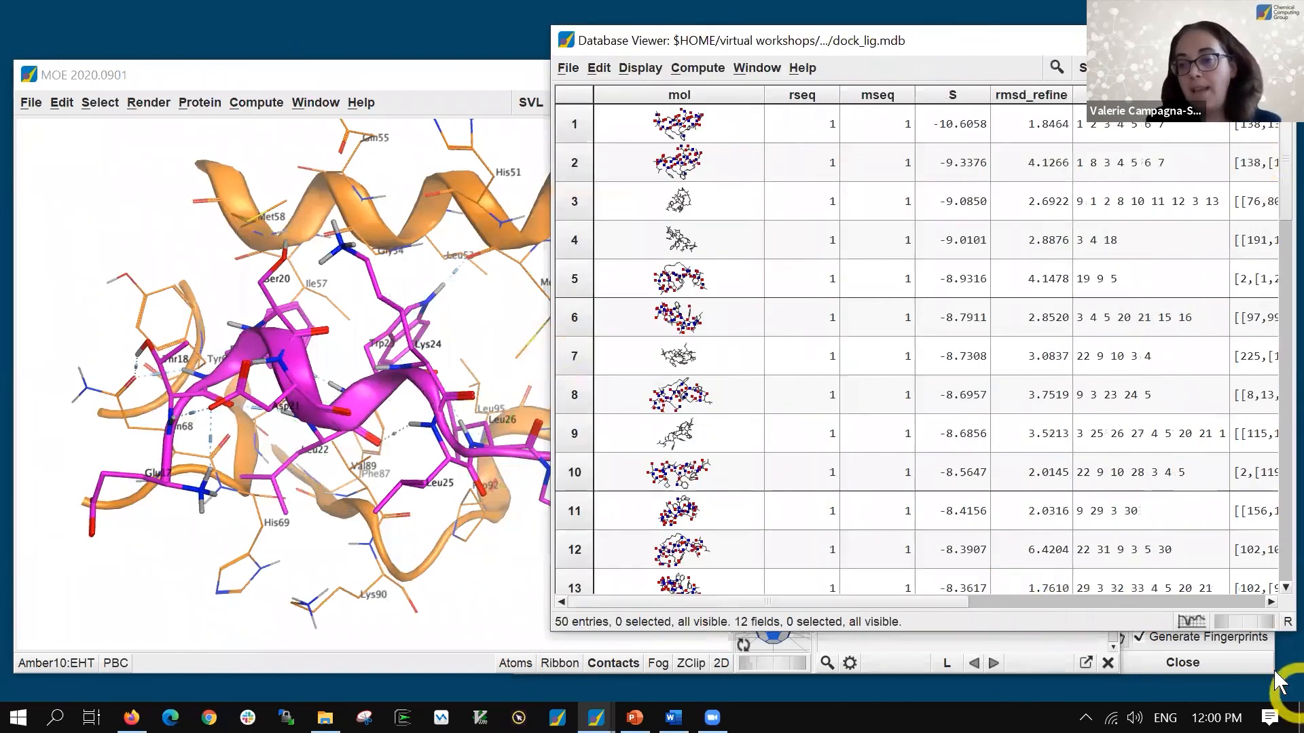
pyautogui.moveTo(759, 602); pyautogui.dragTo(887, 602)
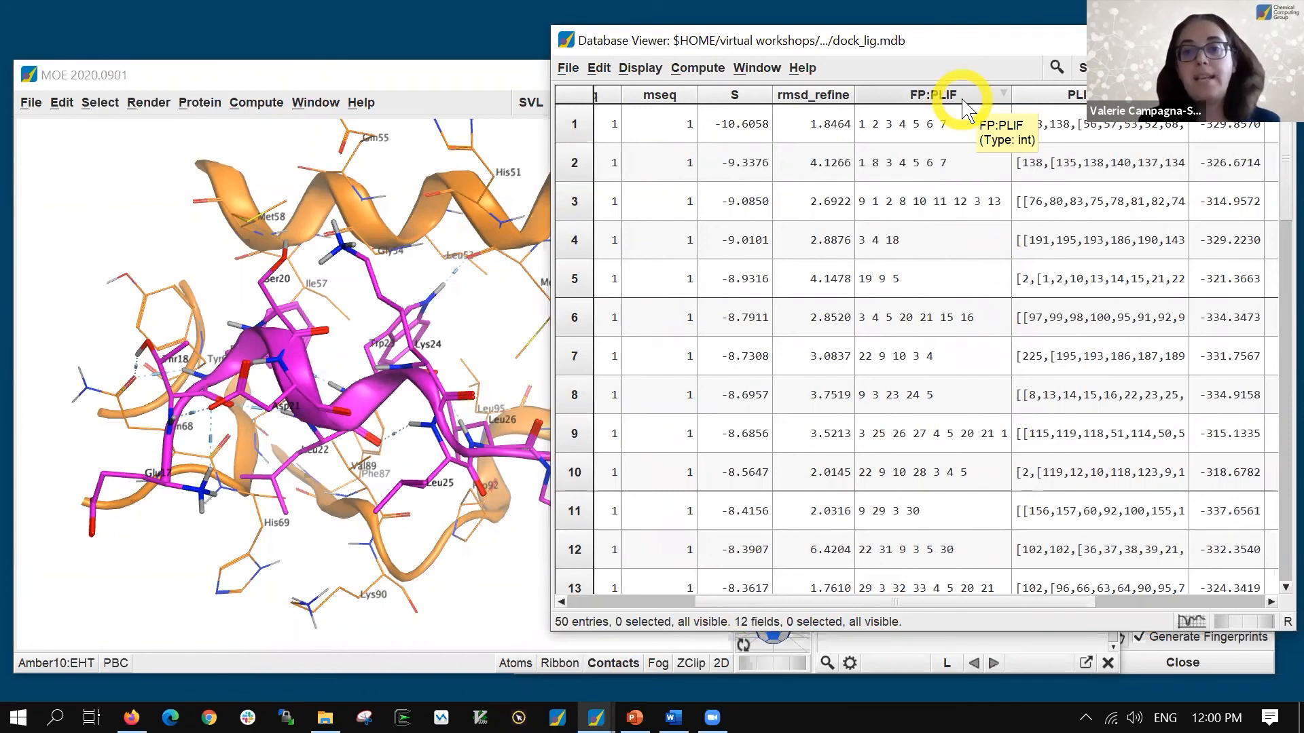
pyautogui.click(1281, 677)
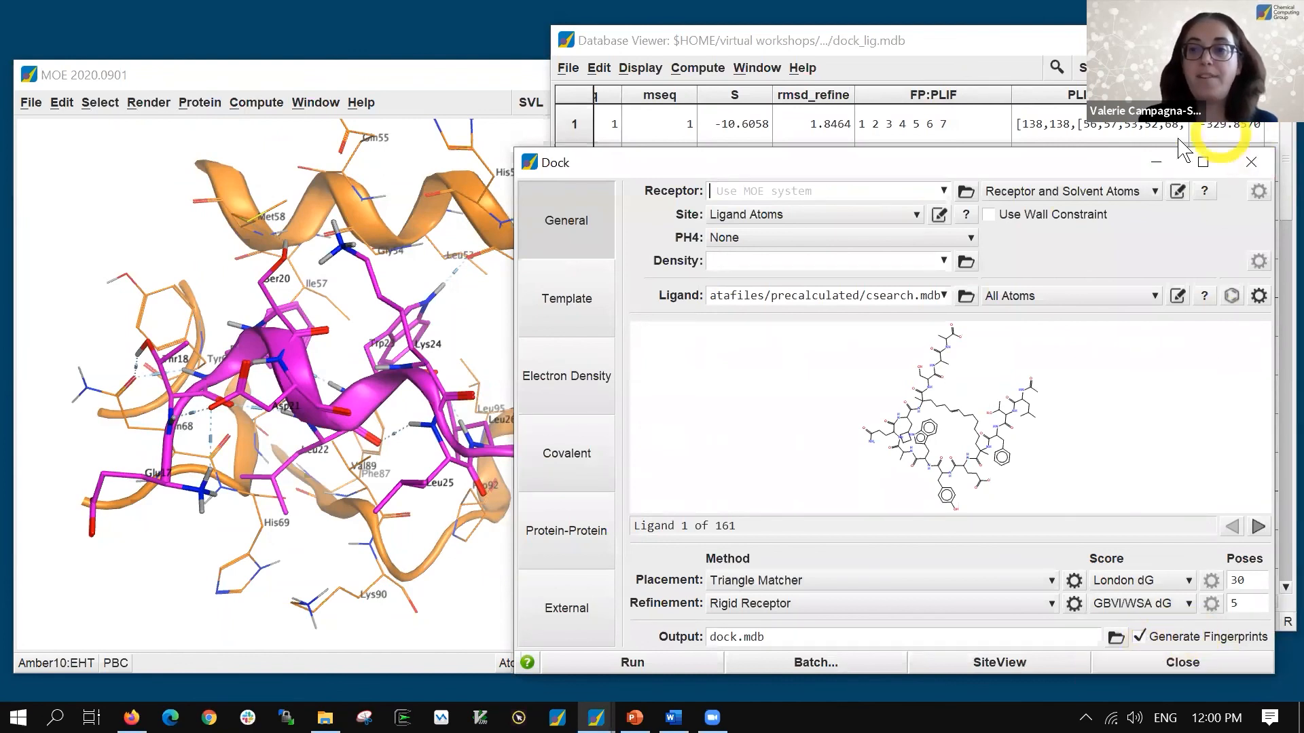
pyautogui.click(1156, 163)
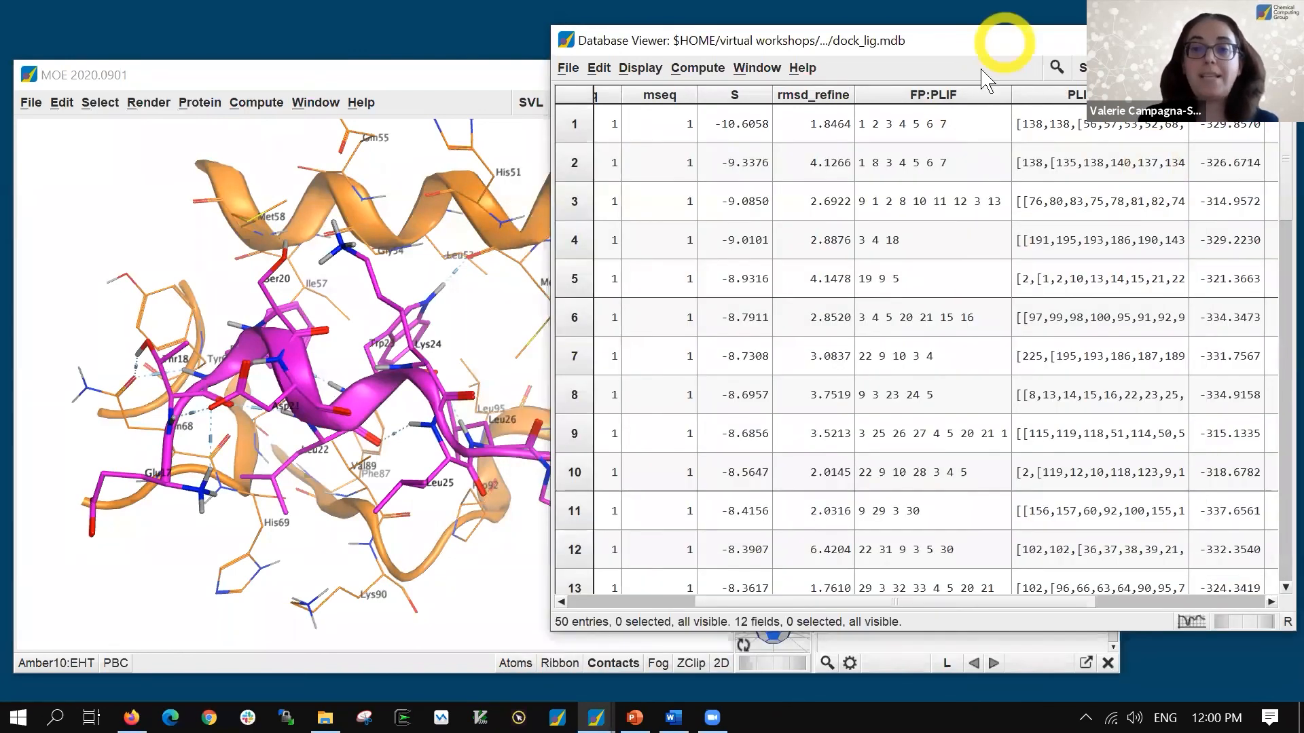
pyautogui.moveTo(1003, 41); pyautogui.dragTo(1000, 67)
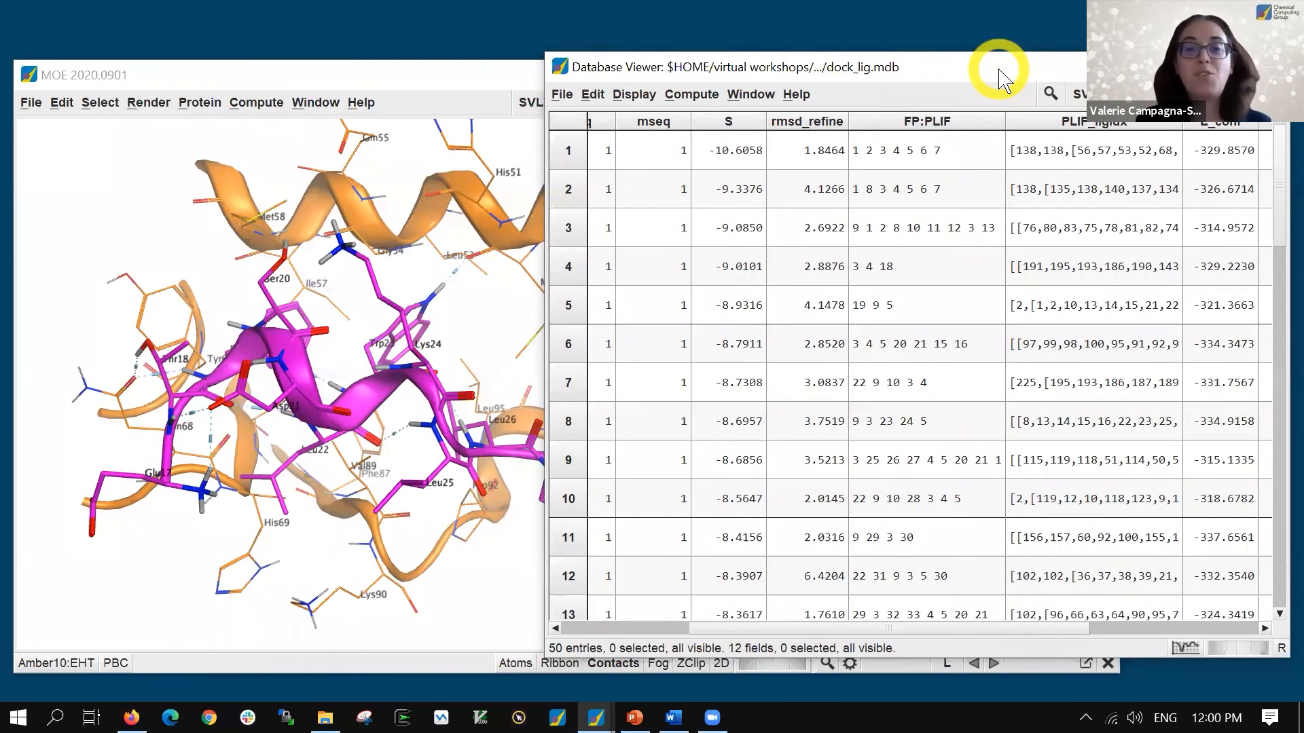
# Run the PLIF analysis on dock_lig.mdb to show the interaction fingerprints of the docked poses
pyautogui.click(690, 95)
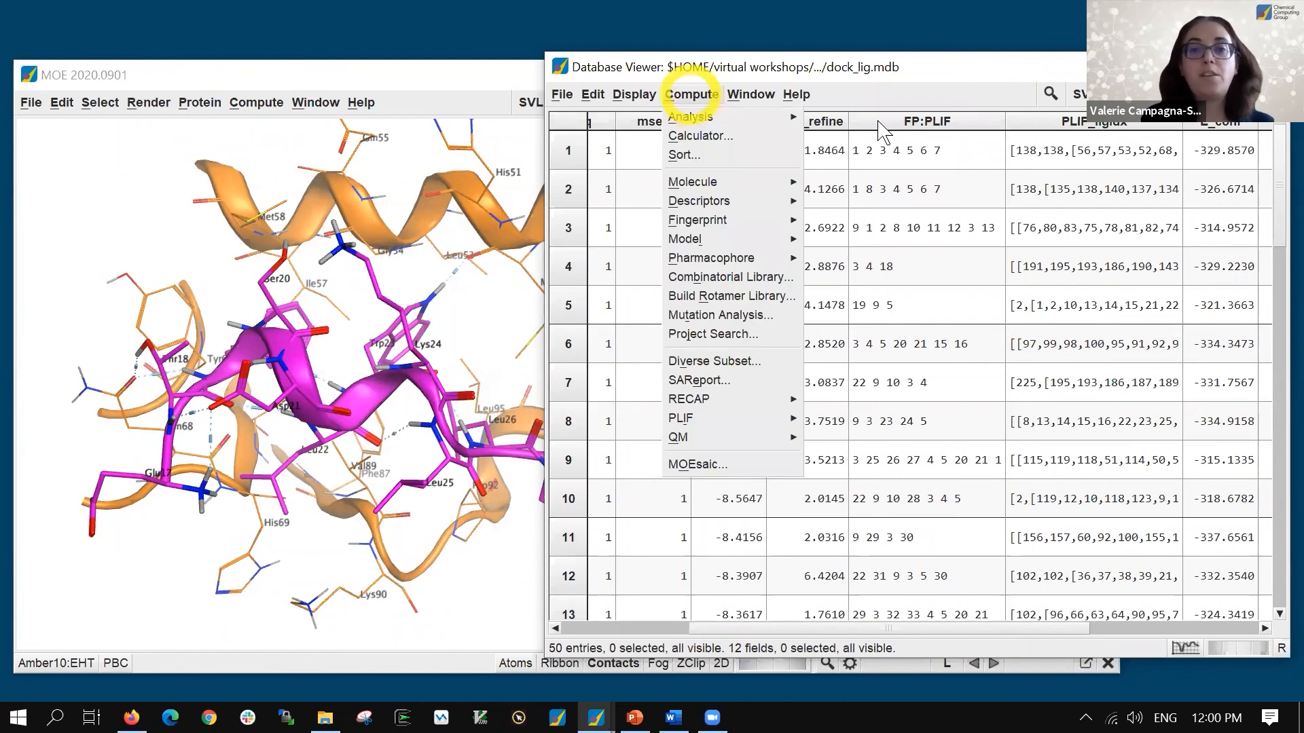
pyautogui.moveTo(730, 431)
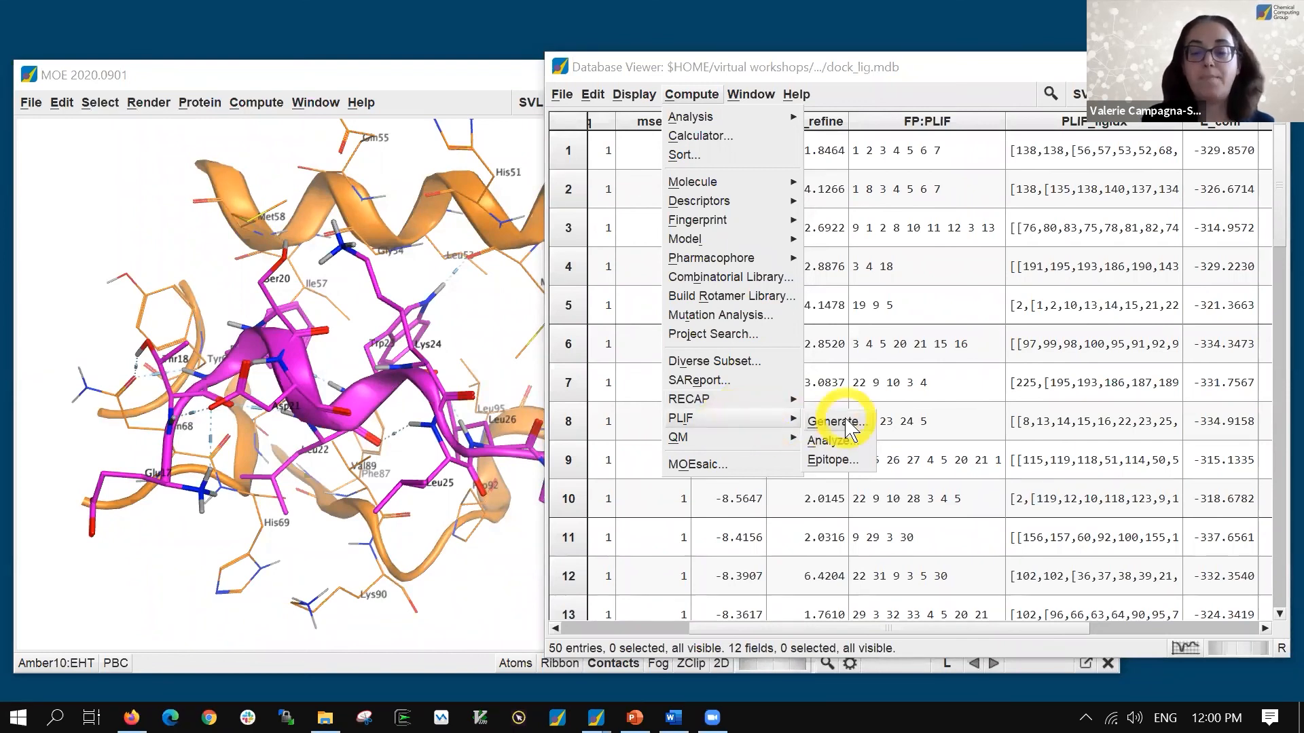
pyautogui.click(826, 446)
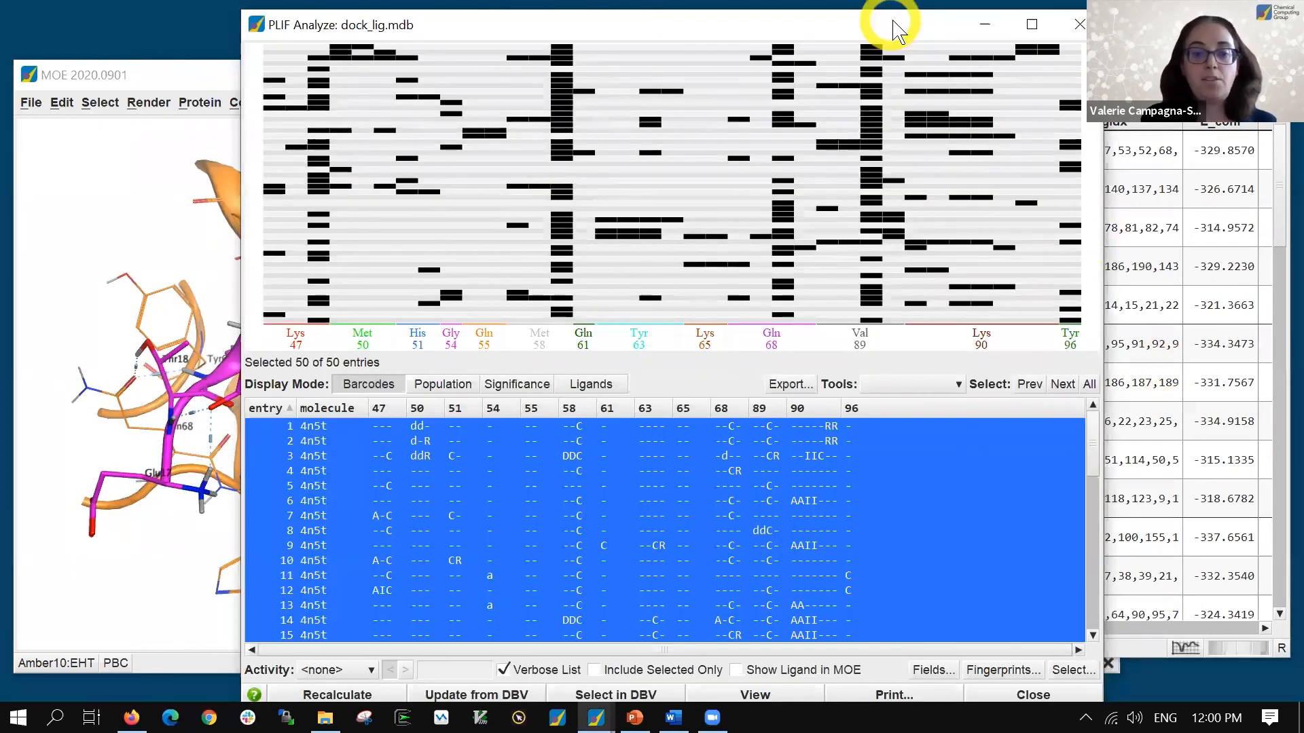
# Compare the barcode view of the docked poses' interaction fingerprints with the residue population histogram, ending on the barcodes
pyautogui.moveTo(894, 29); pyautogui.dragTo(1004, 32)
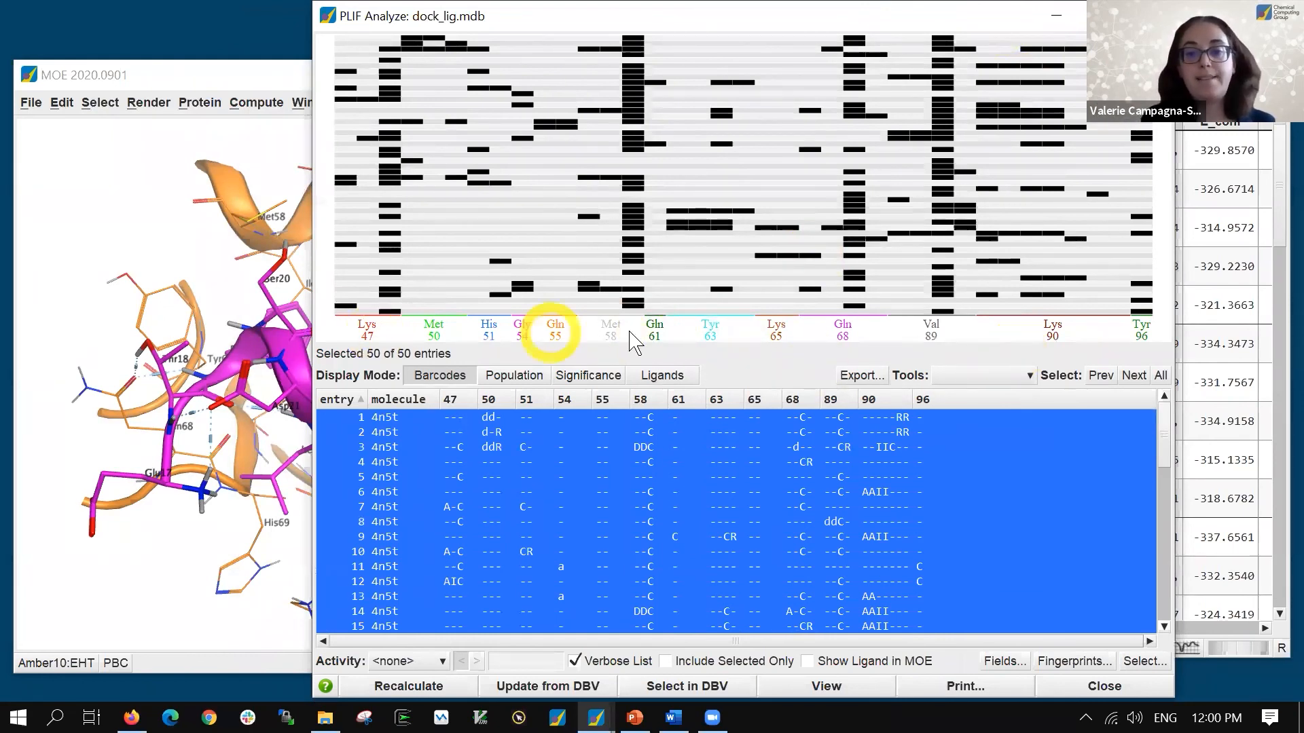
pyautogui.moveTo(1141, 340)
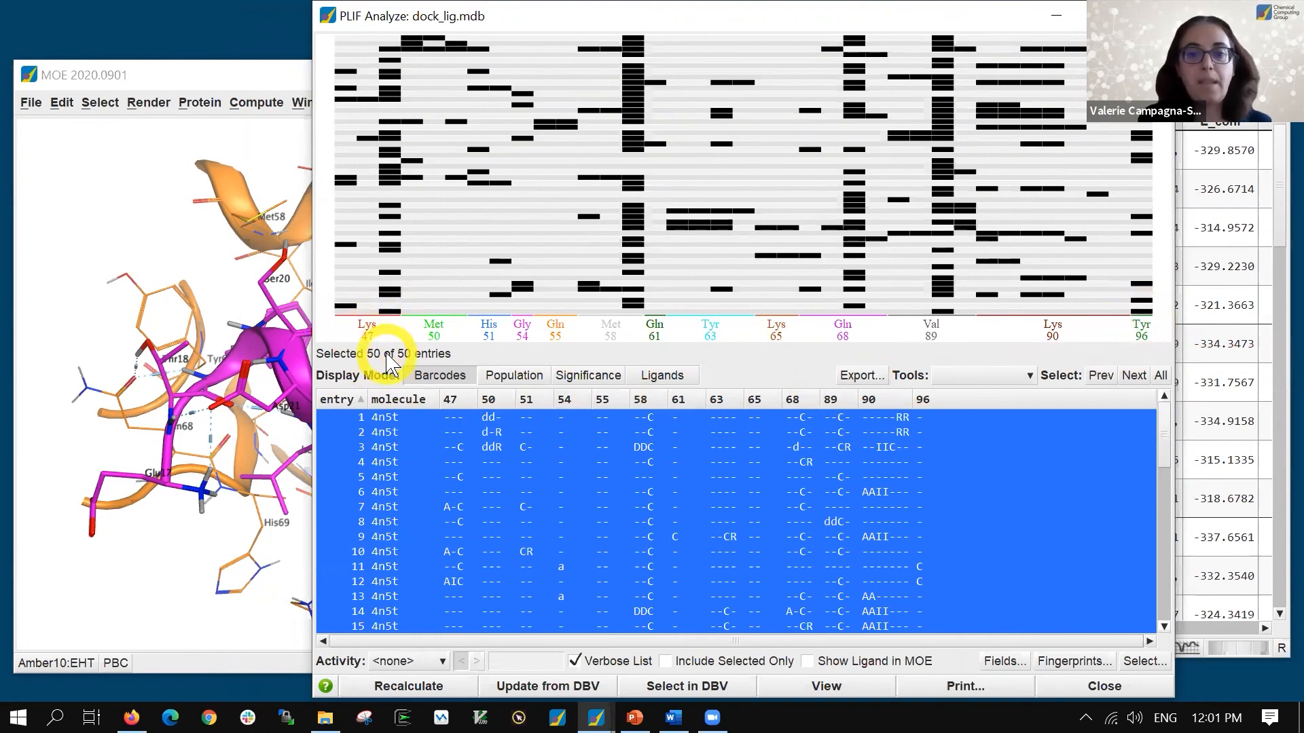
pyautogui.click(523, 377)
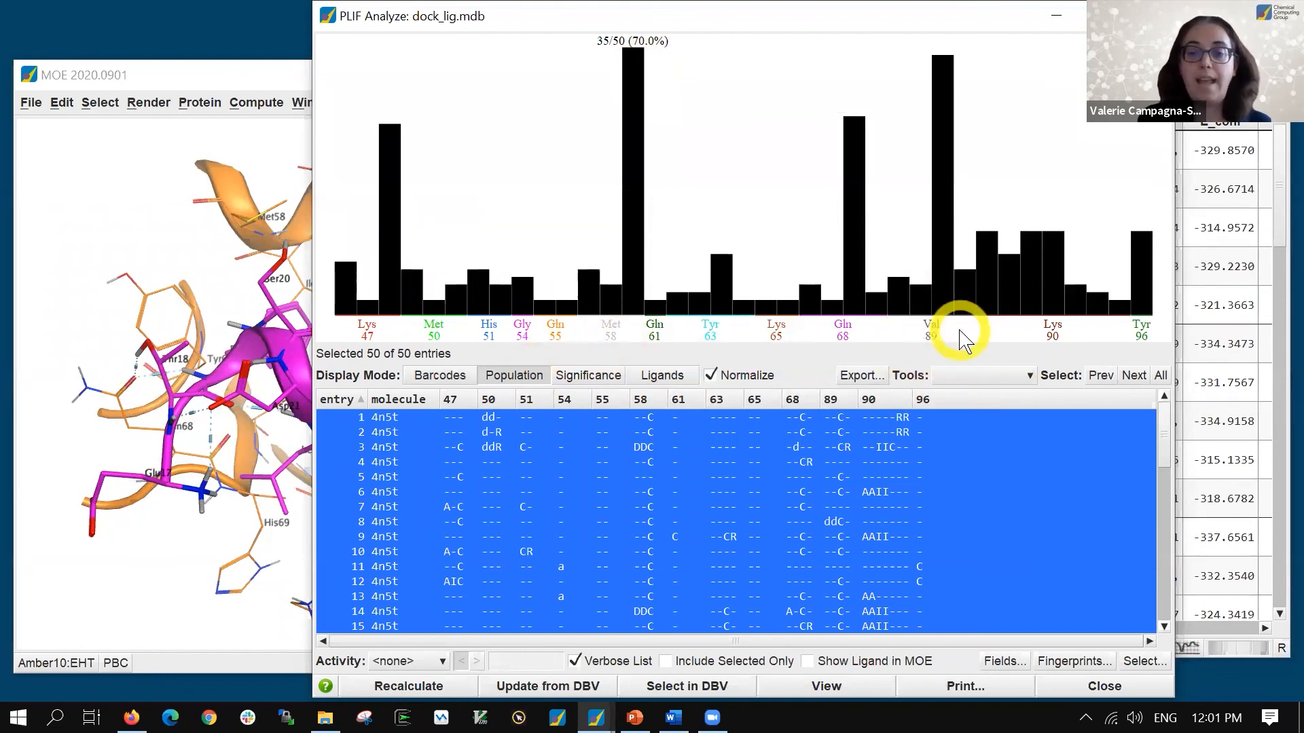
pyautogui.moveTo(965, 342)
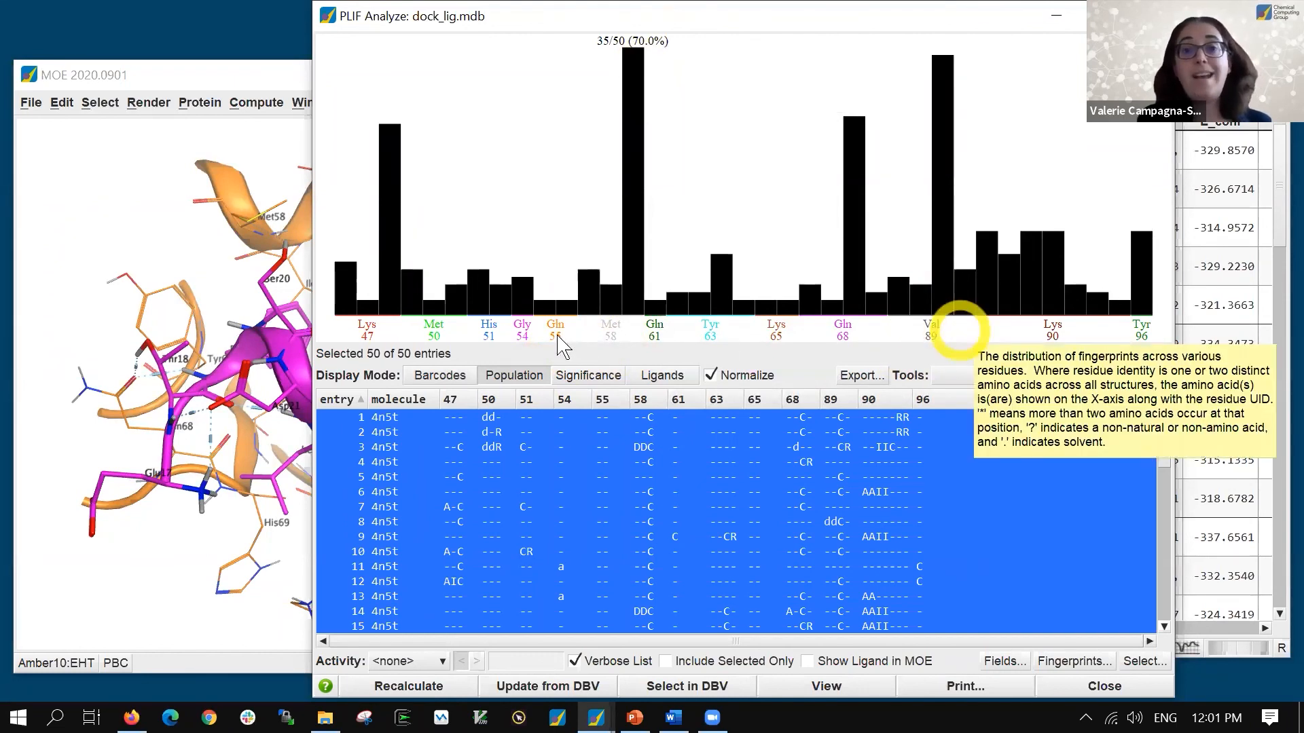
pyautogui.click(449, 379)
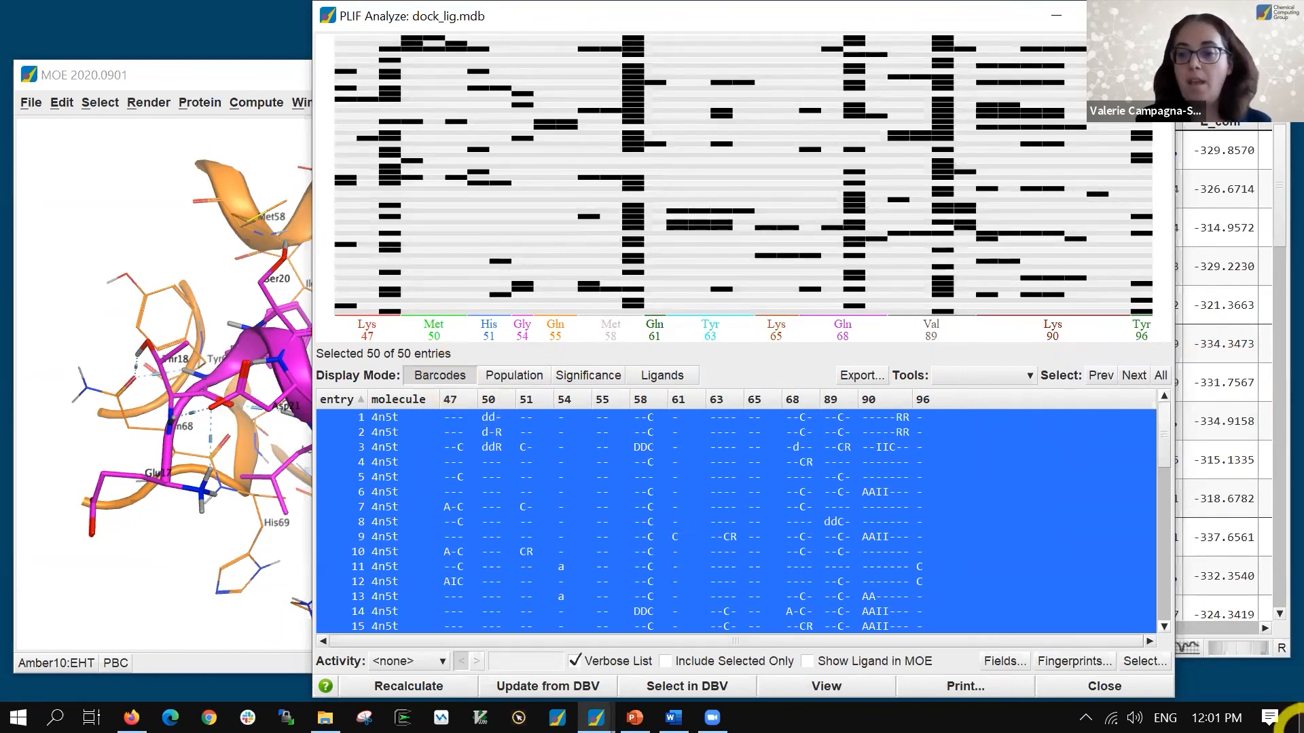
# Select the poses with a Met 50 backbone donor interaction, transfer that selection to the dock_lig.mdb database viewer, and minimize the PLIF analysis
pyautogui.click(1145, 661)
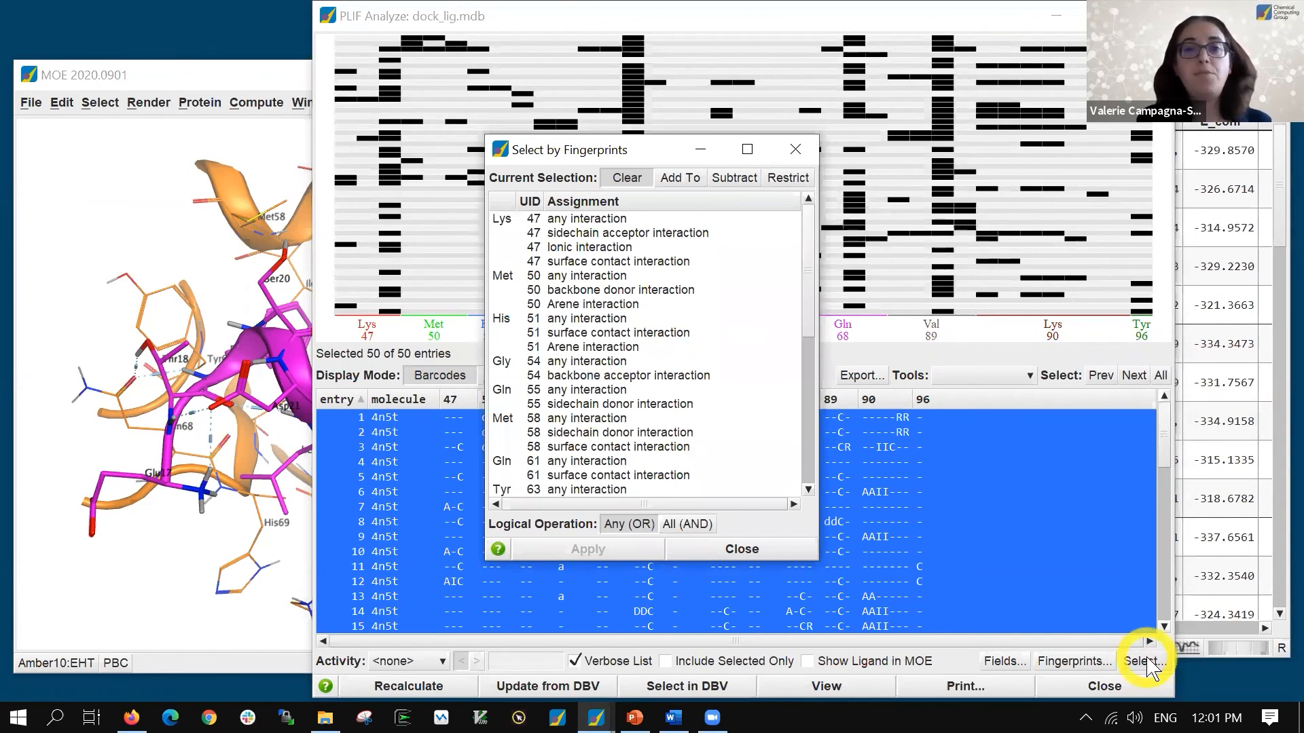
pyautogui.click(585, 290)
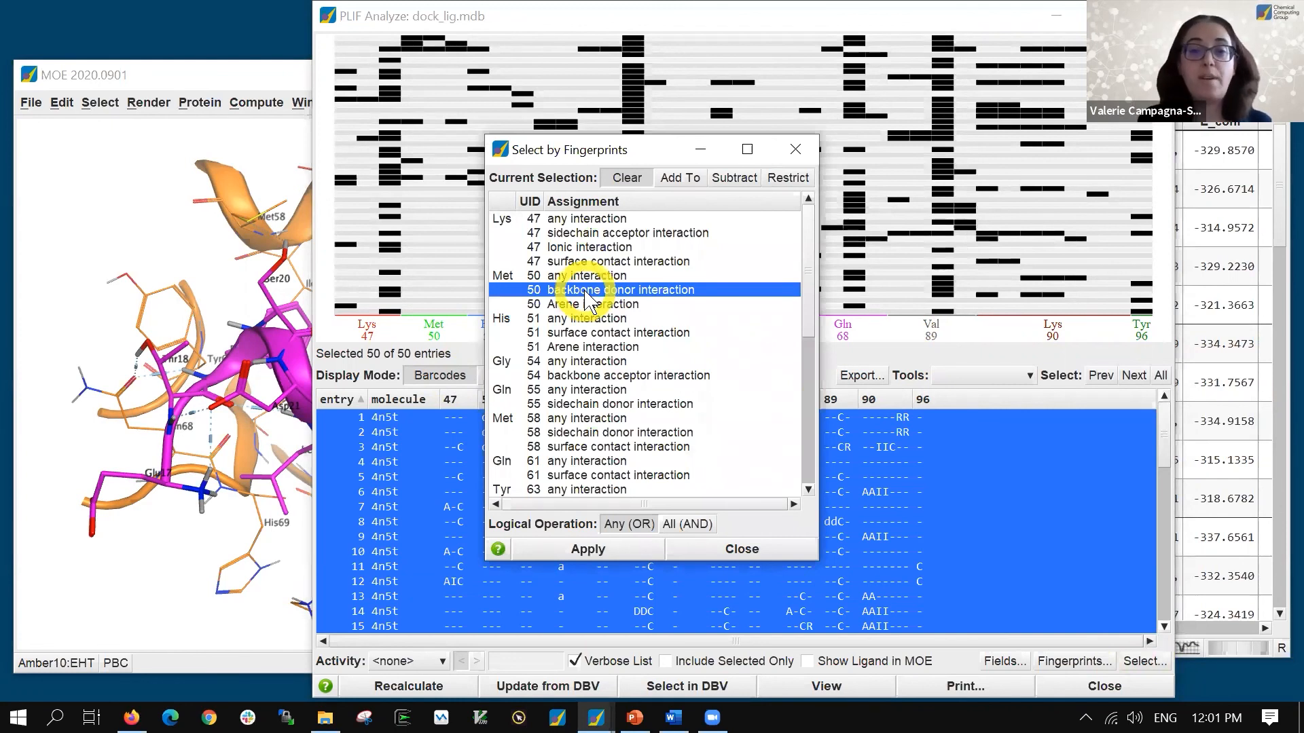
pyautogui.click(590, 550)
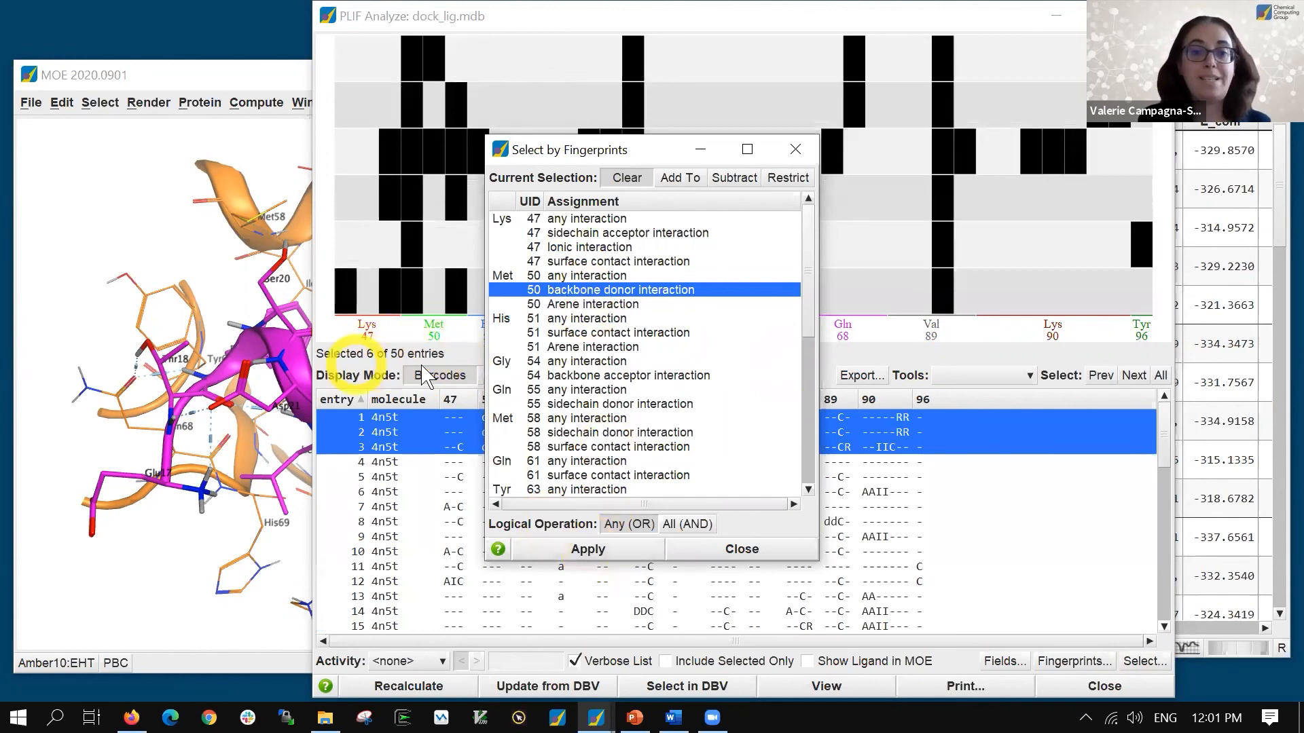
pyautogui.click(701, 150)
pyautogui.click(681, 688)
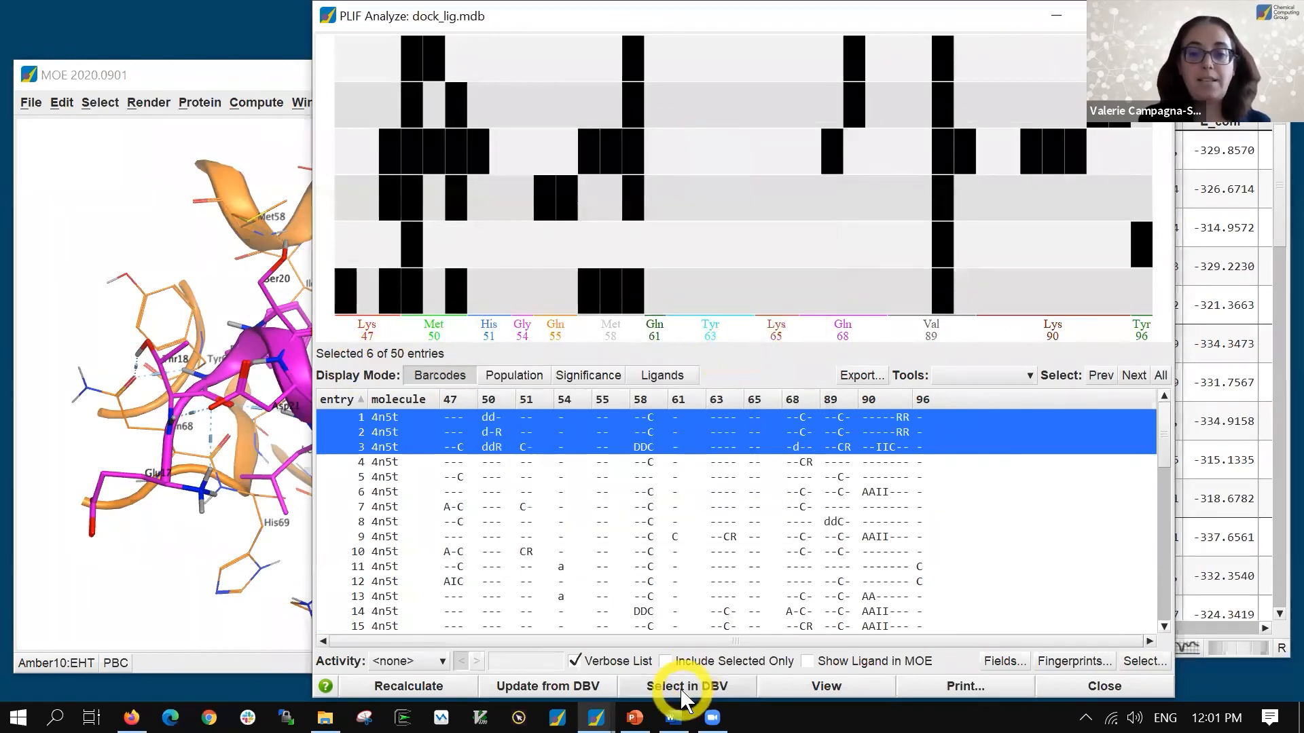
pyautogui.click(1058, 17)
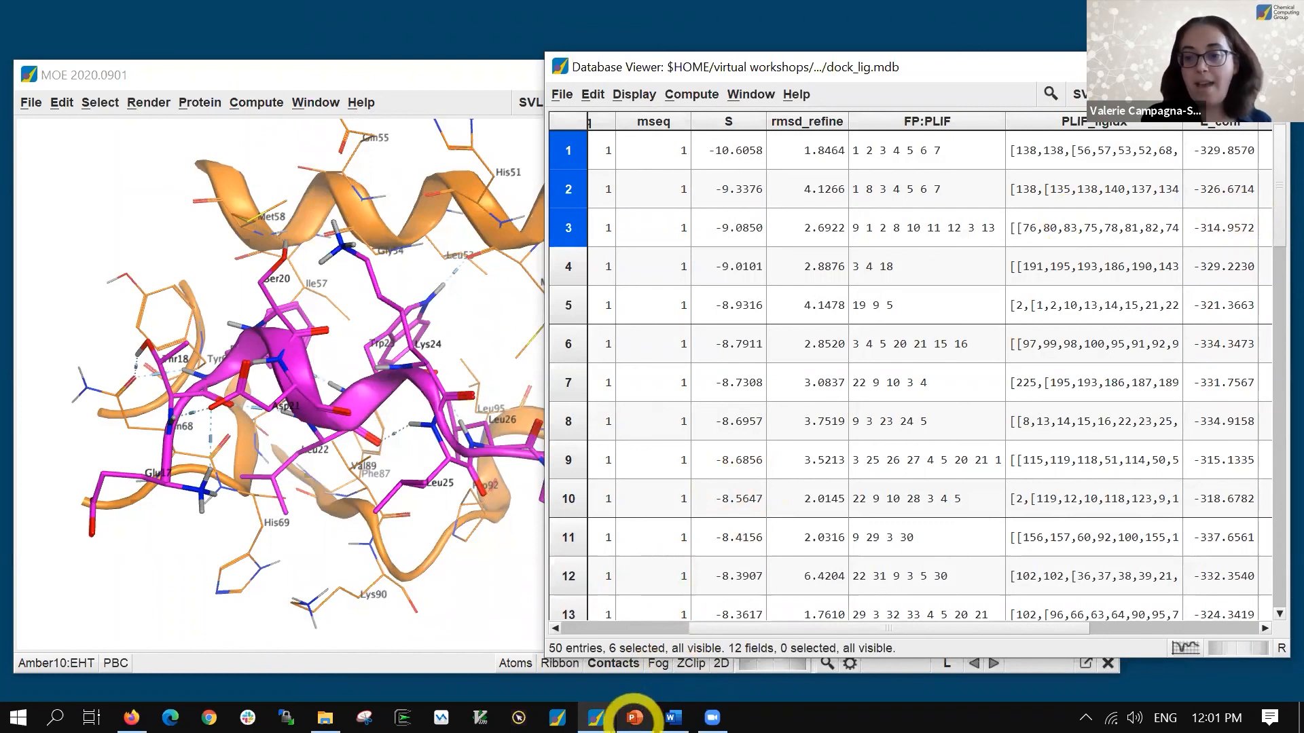
# Switch to the PowerPoint slide show to review the slide on protein-ligand interaction types
pyautogui.click(635, 718)
pyautogui.click(757, 384)
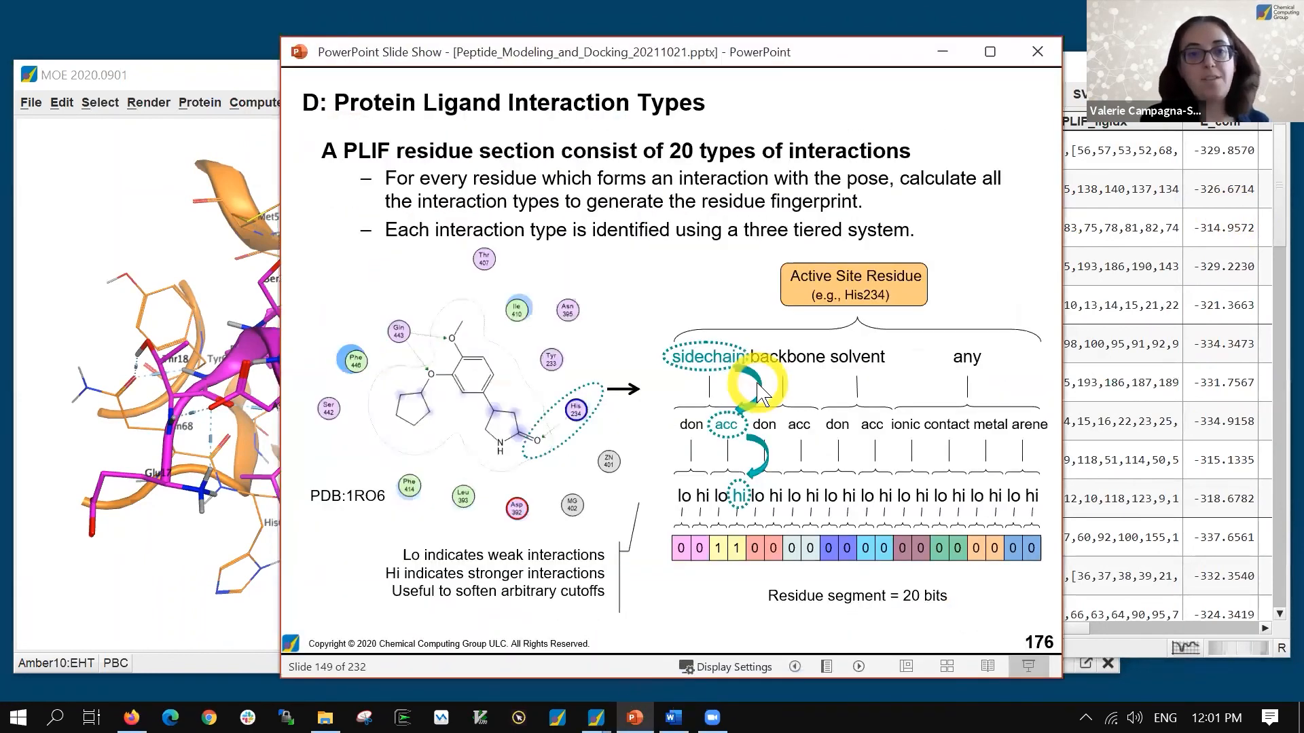